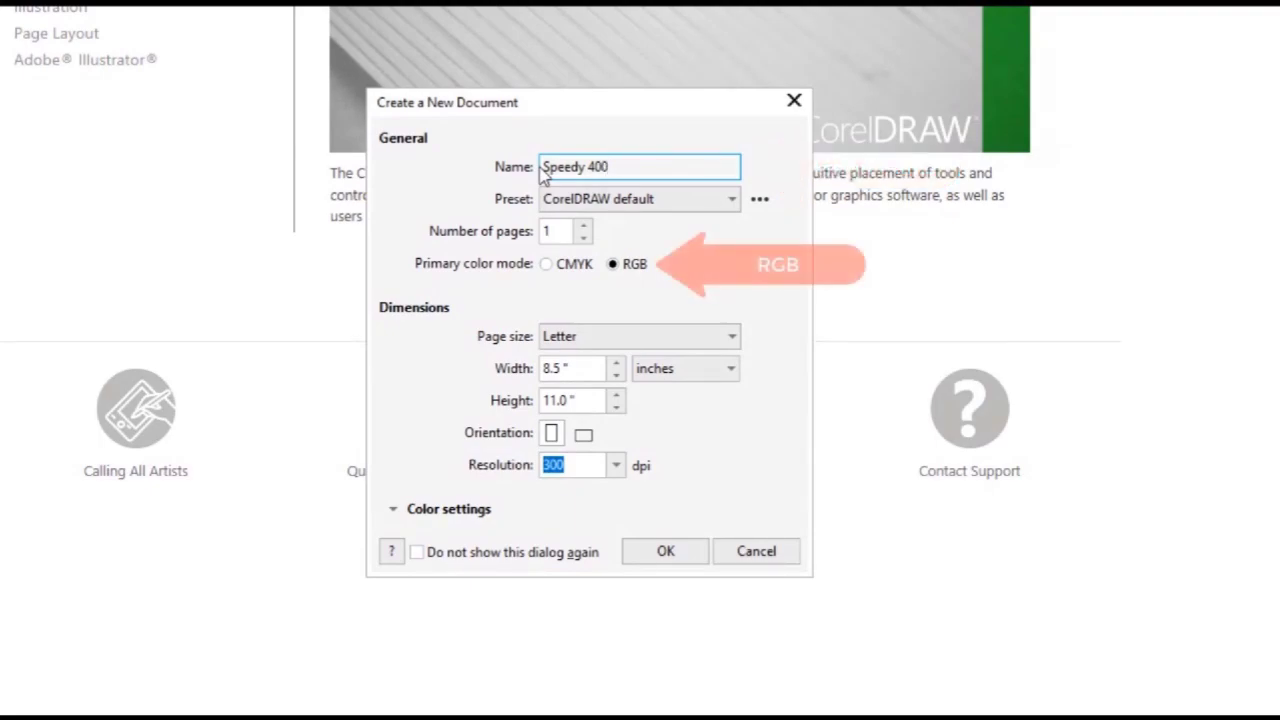
Create the document in RGB with a 40 by 24 inch page, and stop the new-document dialog from showing again.
{"action": "left_click", "coordinate": [632, 270]}
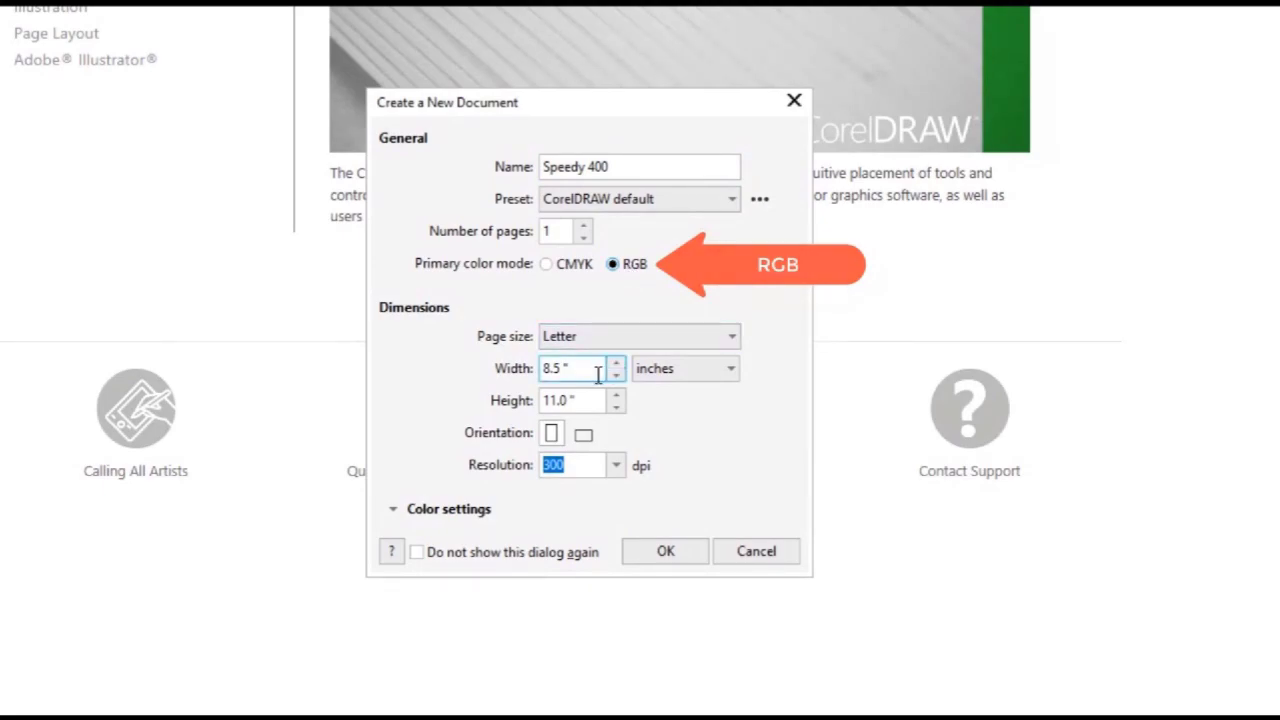
{"action": "left_click_drag", "start_coordinate": [598, 374], "coordinate": [521, 376]}
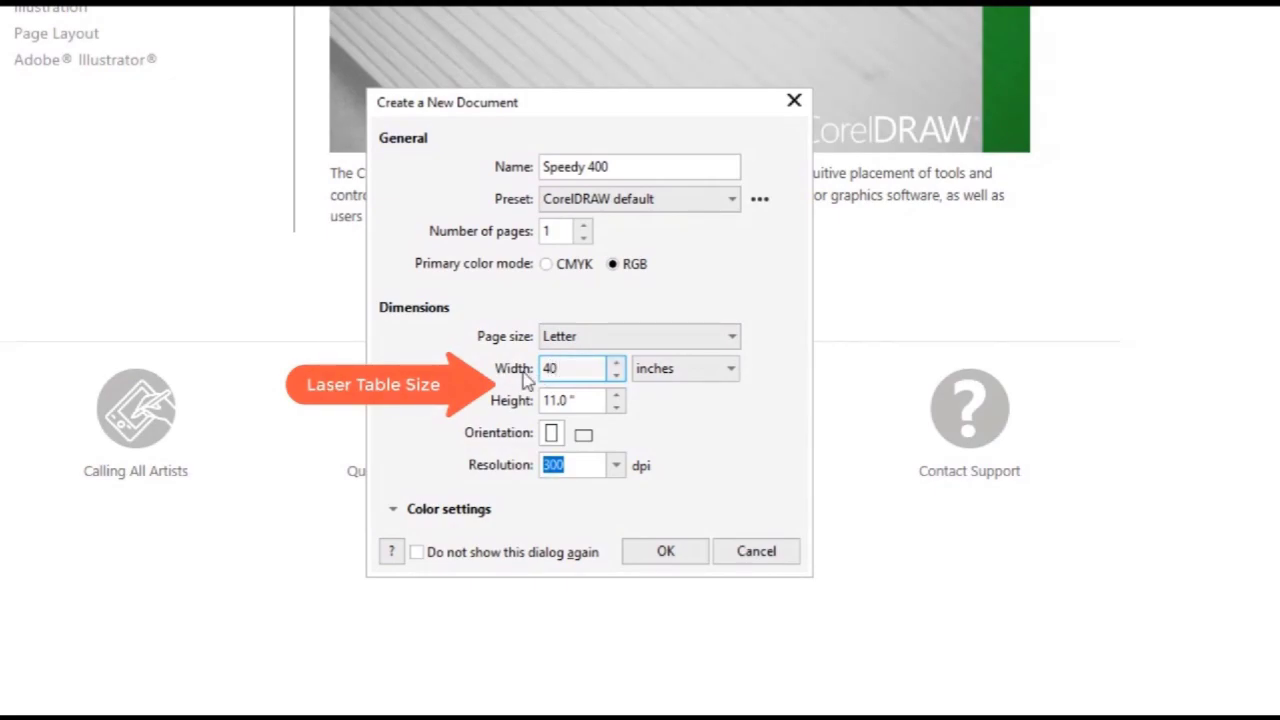
{"action": "left_click_drag", "start_coordinate": [588, 401], "coordinate": [557, 400]}
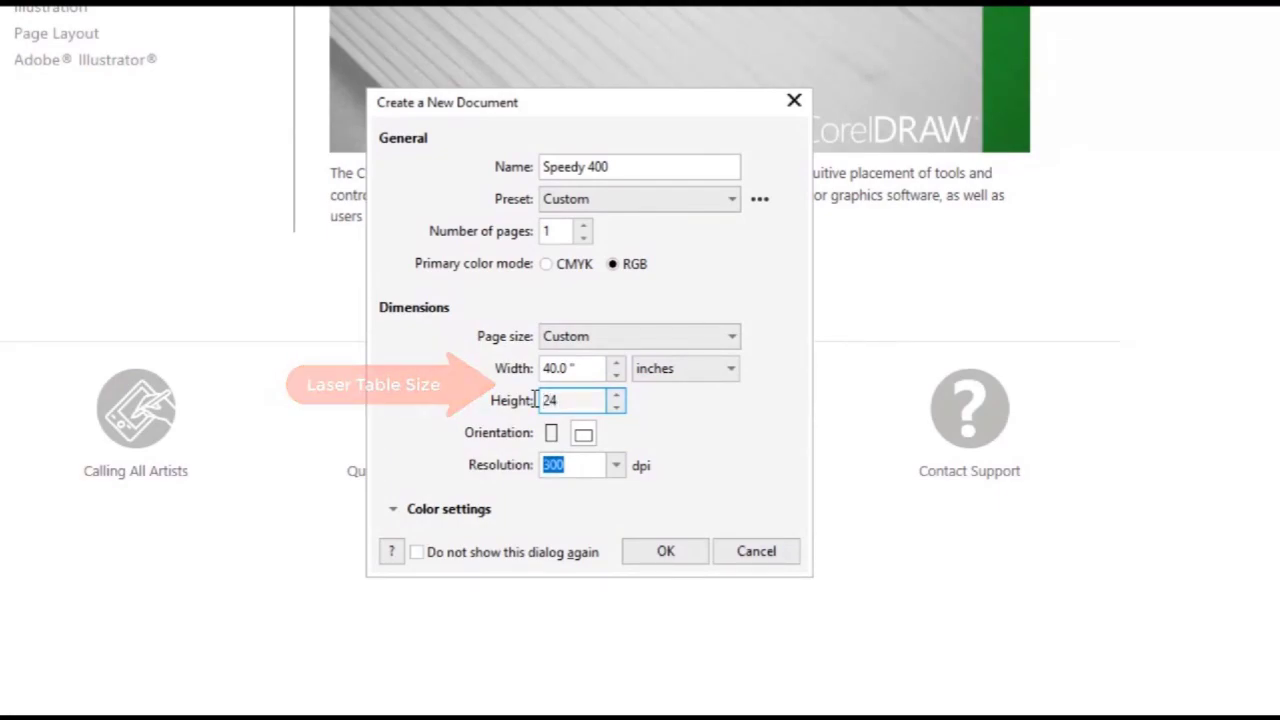
{"action": "left_click", "coordinate": [418, 554]}
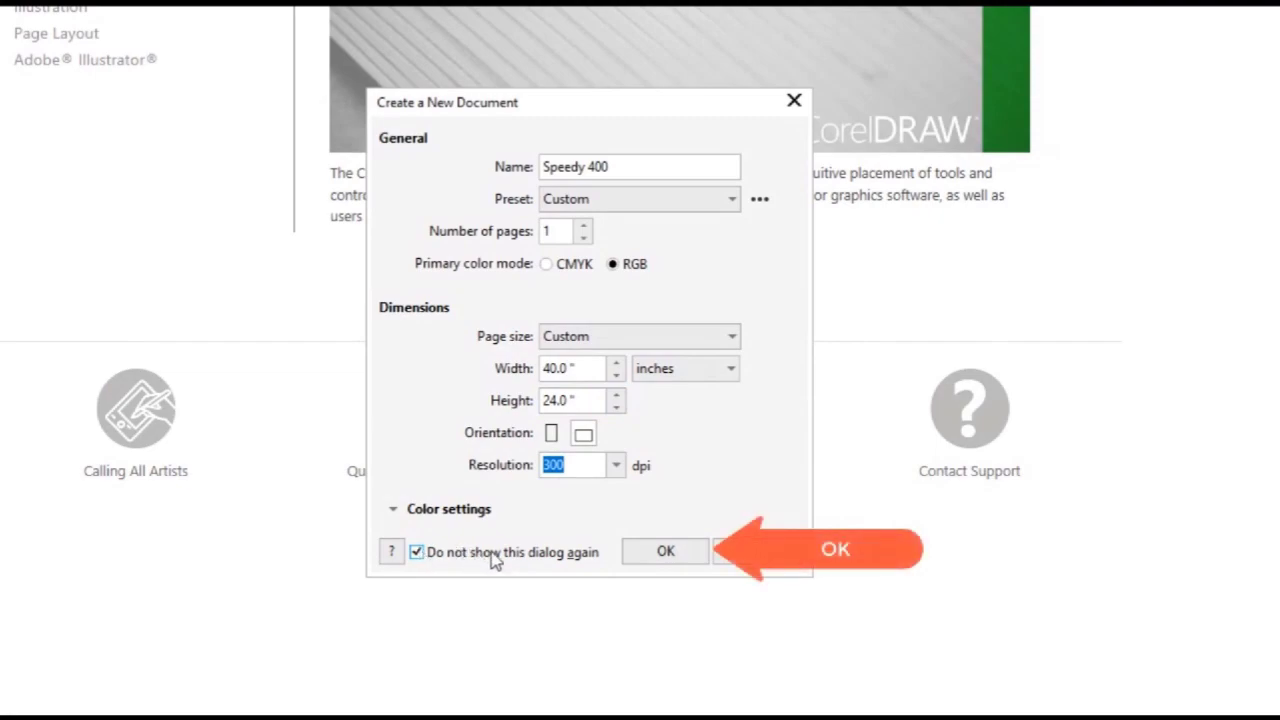
{"action": "left_click", "coordinate": [662, 552]}
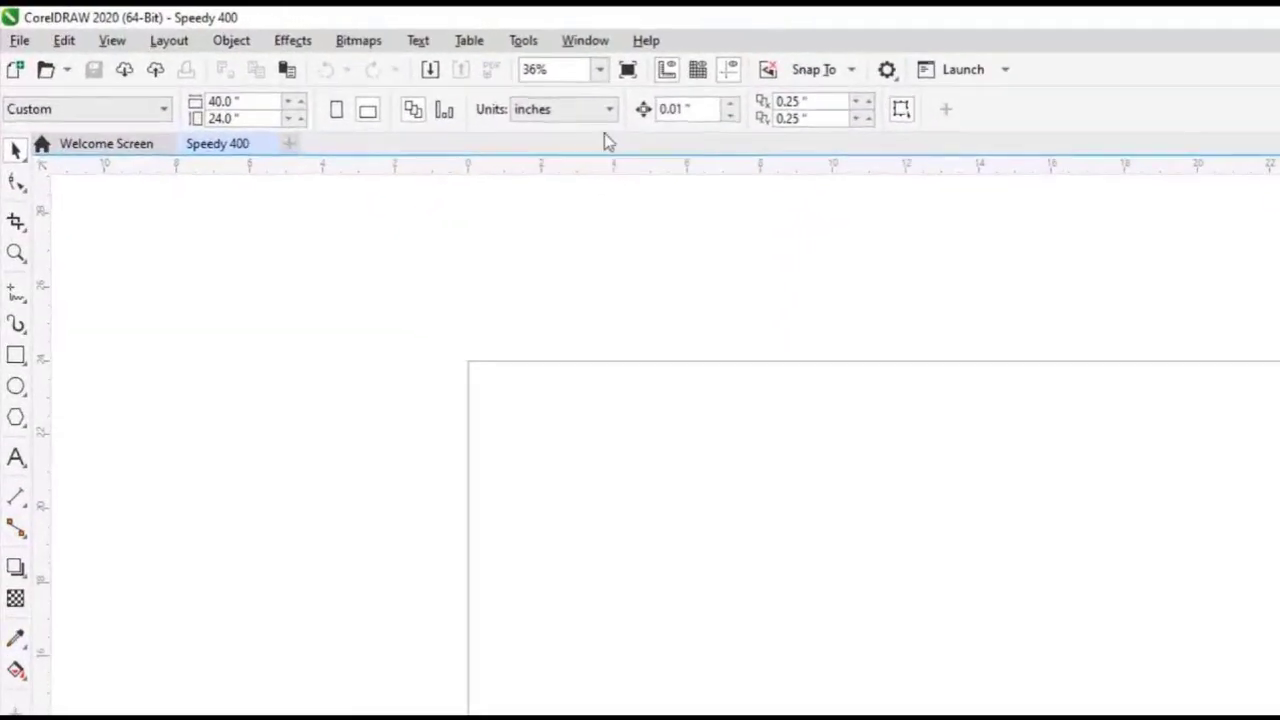
Start opening a color palette and browse to the _Corel > ColorPalettes folder inside JobControl_11.3.0.
{"action": "left_click", "coordinate": [580, 42]}
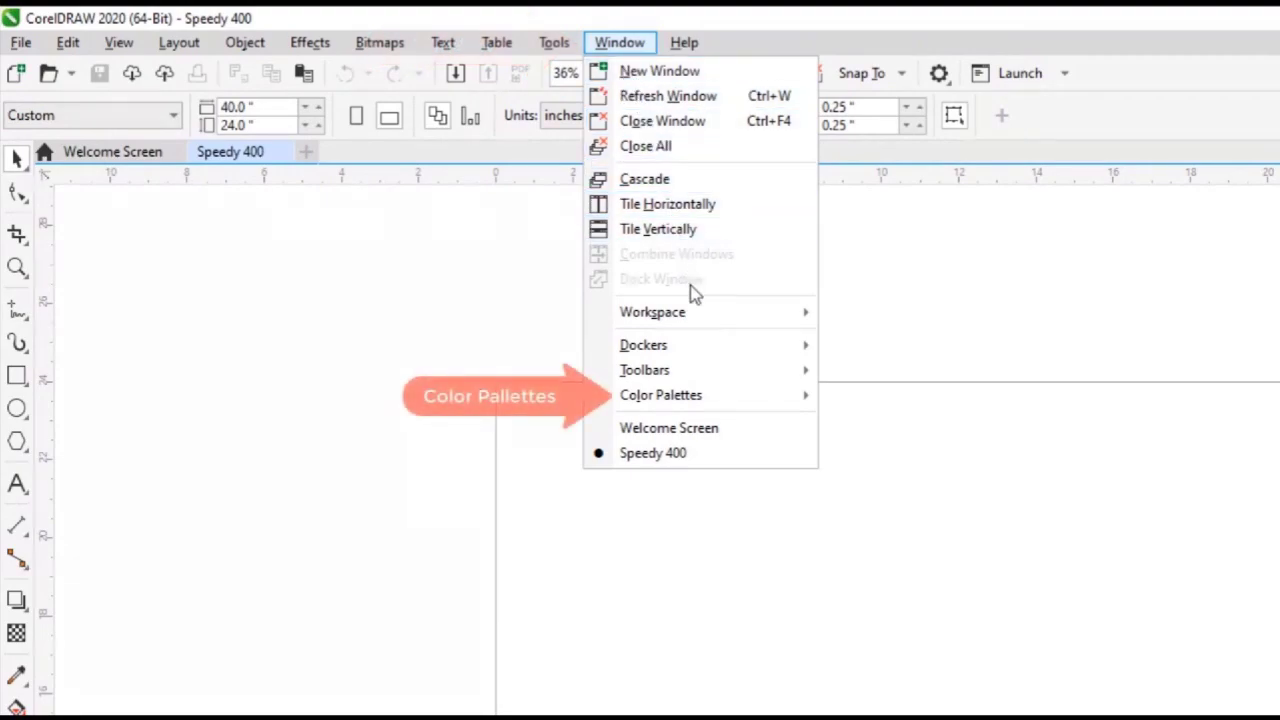
{"action": "mouse_move", "coordinate": [710, 400]}
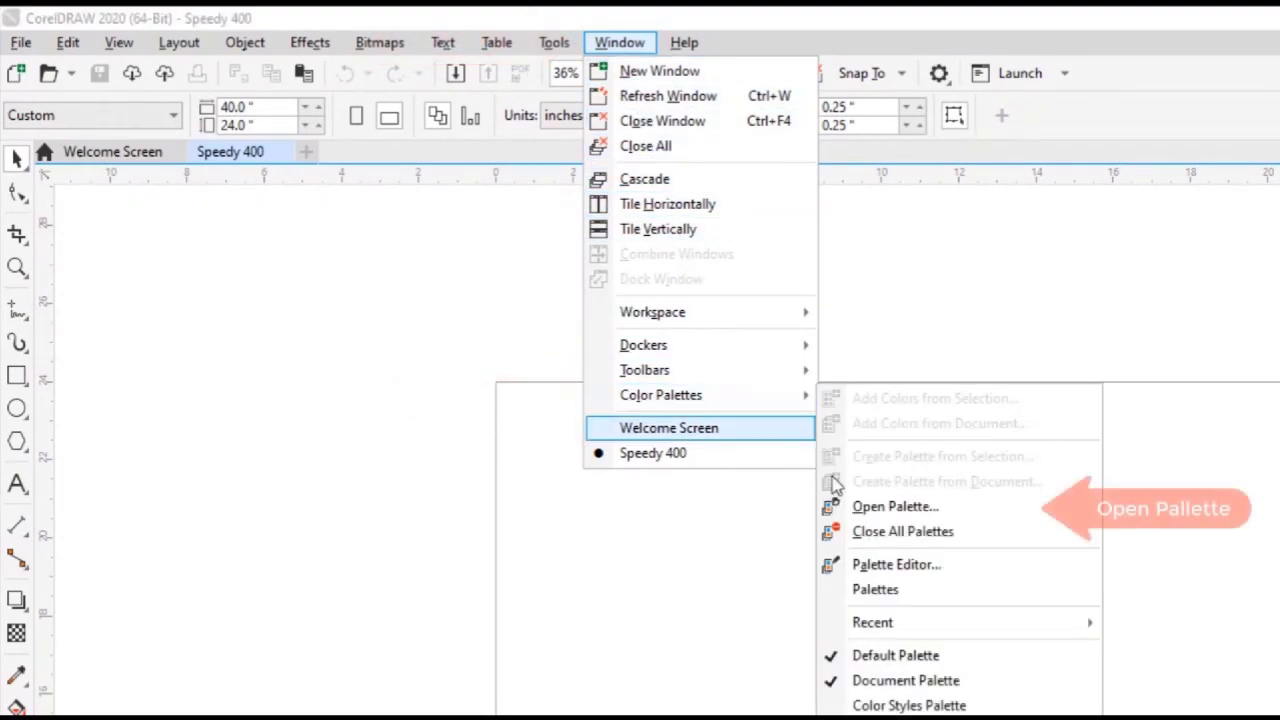
{"action": "left_click", "coordinate": [897, 517]}
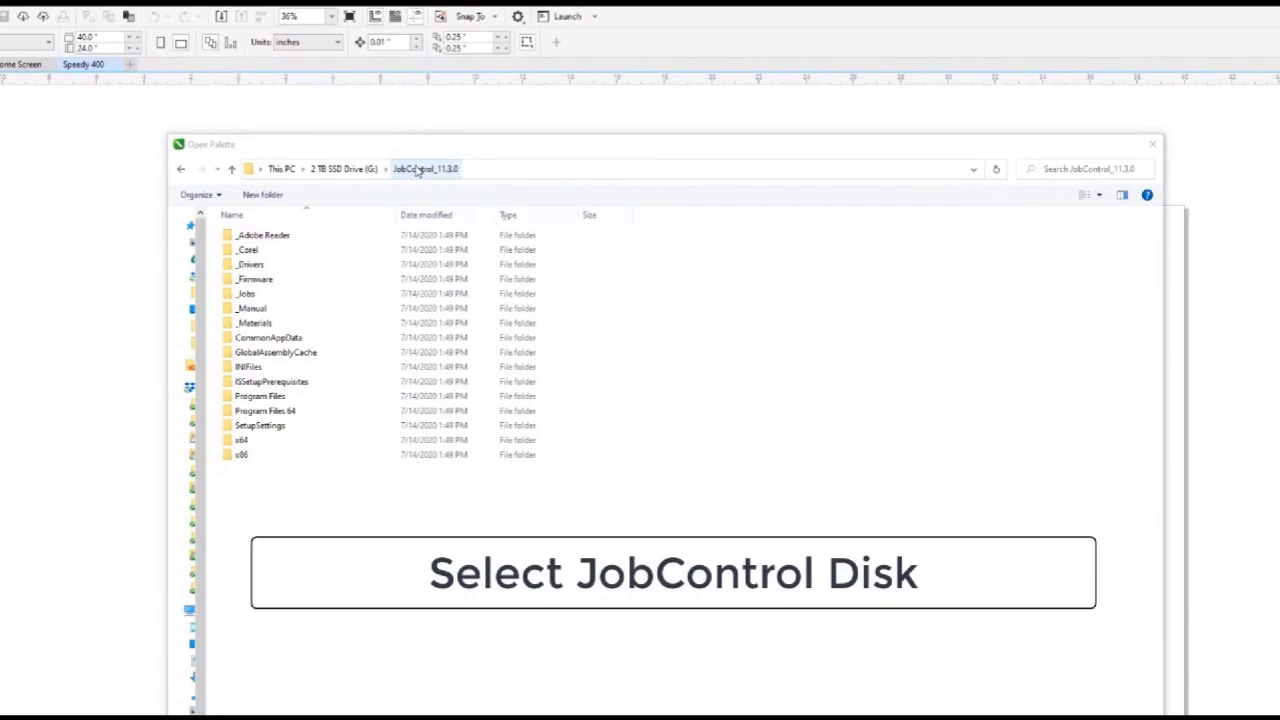
{"action": "double_click", "coordinate": [247, 250]}
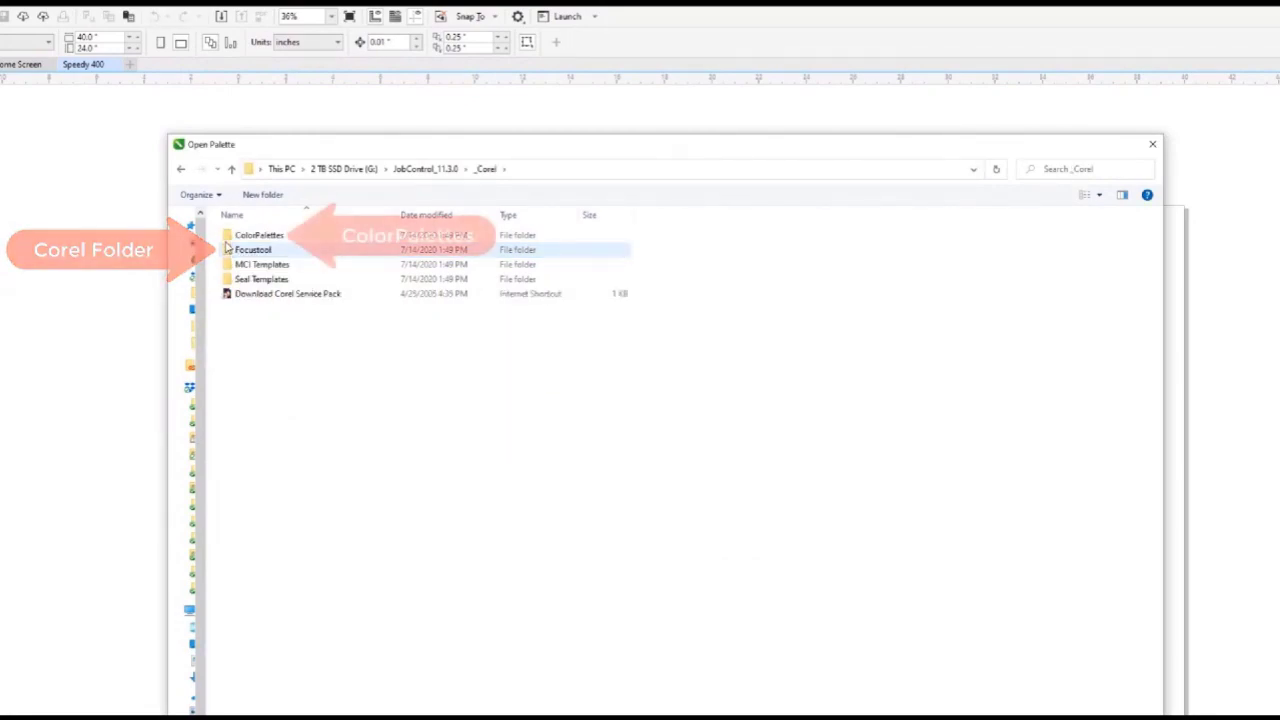
{"action": "left_click", "coordinate": [227, 237]}
{"action": "double_click", "coordinate": [227, 237]}
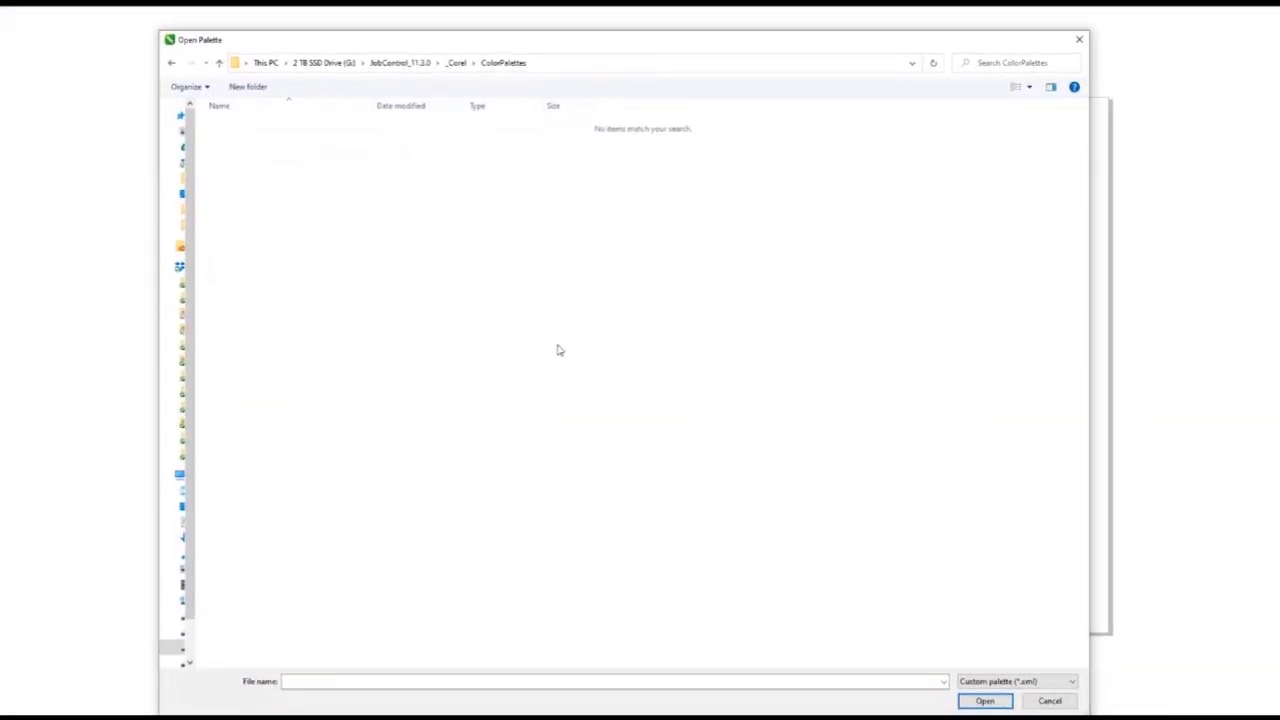
Filter the files to legacy custom palettes (*.cpl) and open the Trotec_v02.cpl palette.
{"action": "left_click", "coordinate": [1060, 675]}
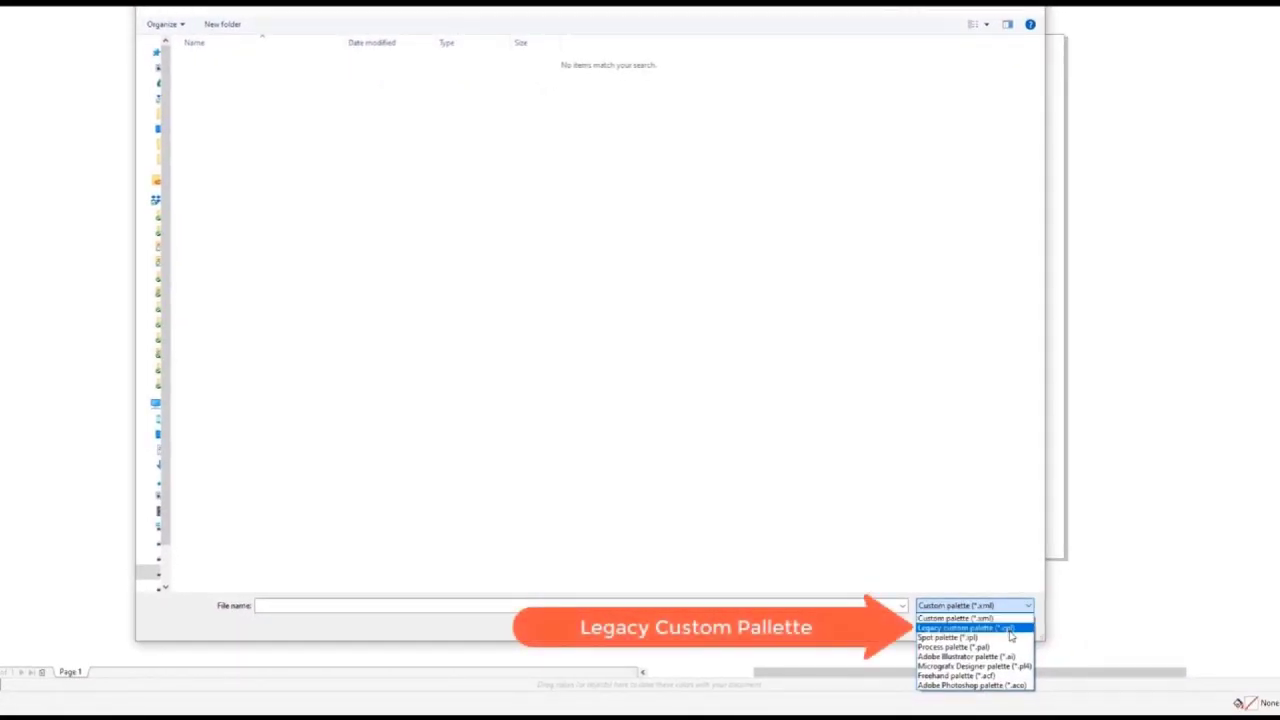
{"action": "left_click", "coordinate": [1011, 628]}
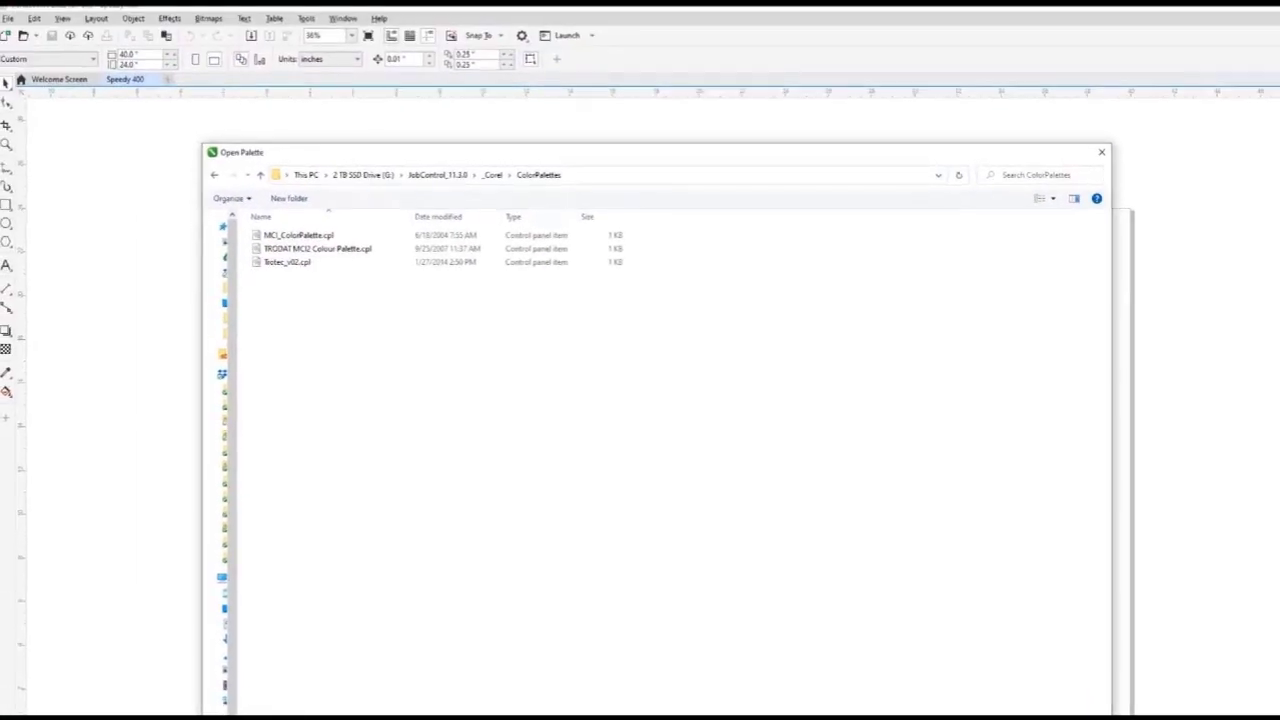
{"action": "left_click", "coordinate": [280, 271]}
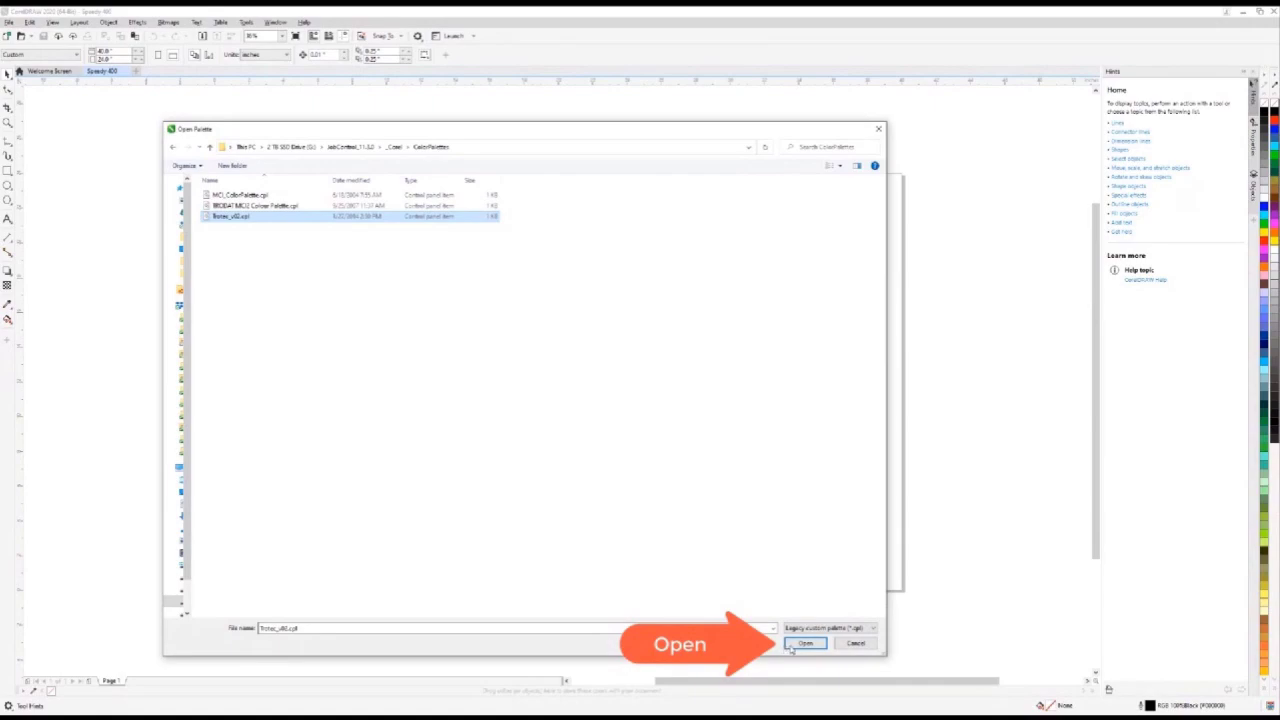
{"action": "left_click", "coordinate": [793, 646]}
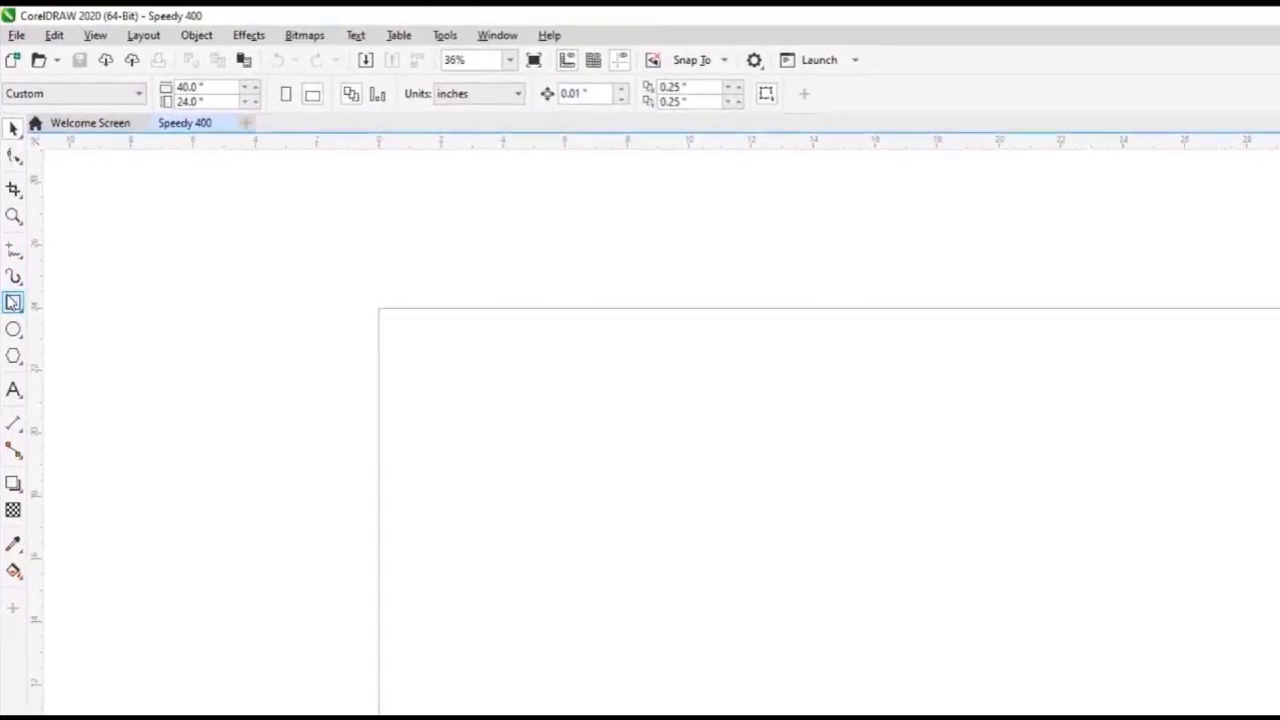
With the Rectangle tool, set the document's default outline width for Graphic objects to Hairline.
{"action": "left_click", "coordinate": [13, 302]}
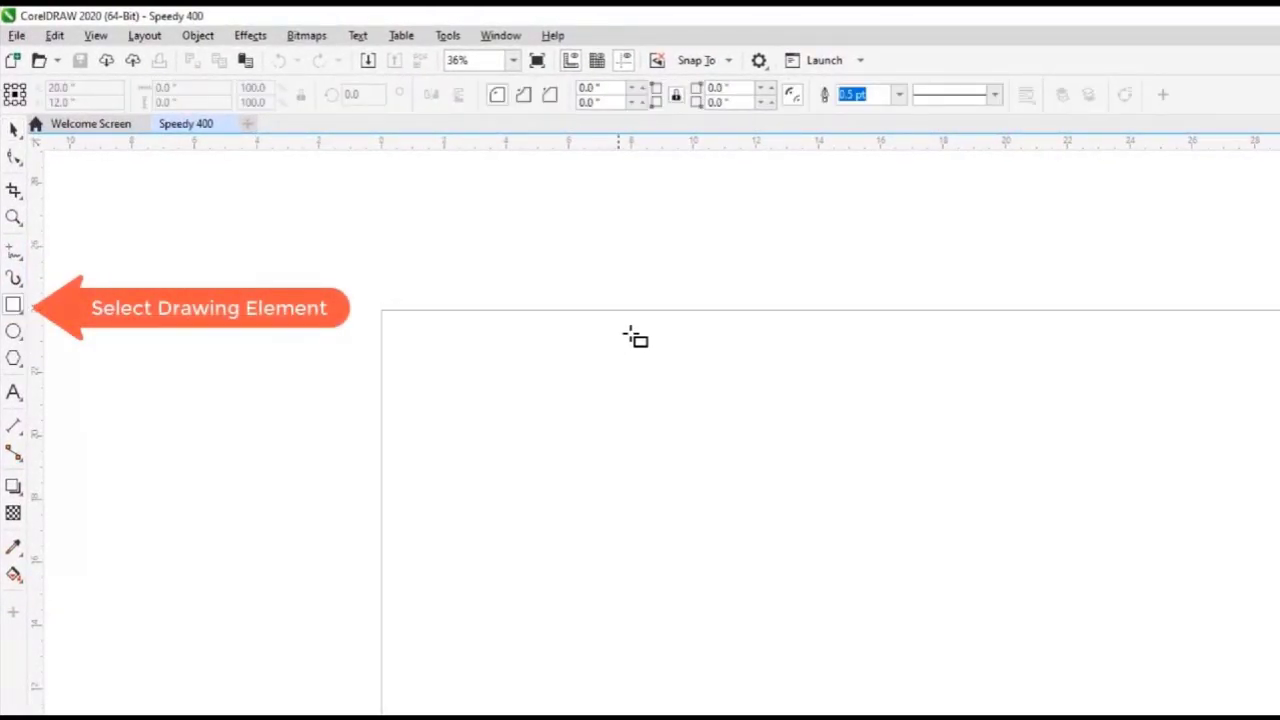
{"action": "left_click", "coordinate": [900, 97]}
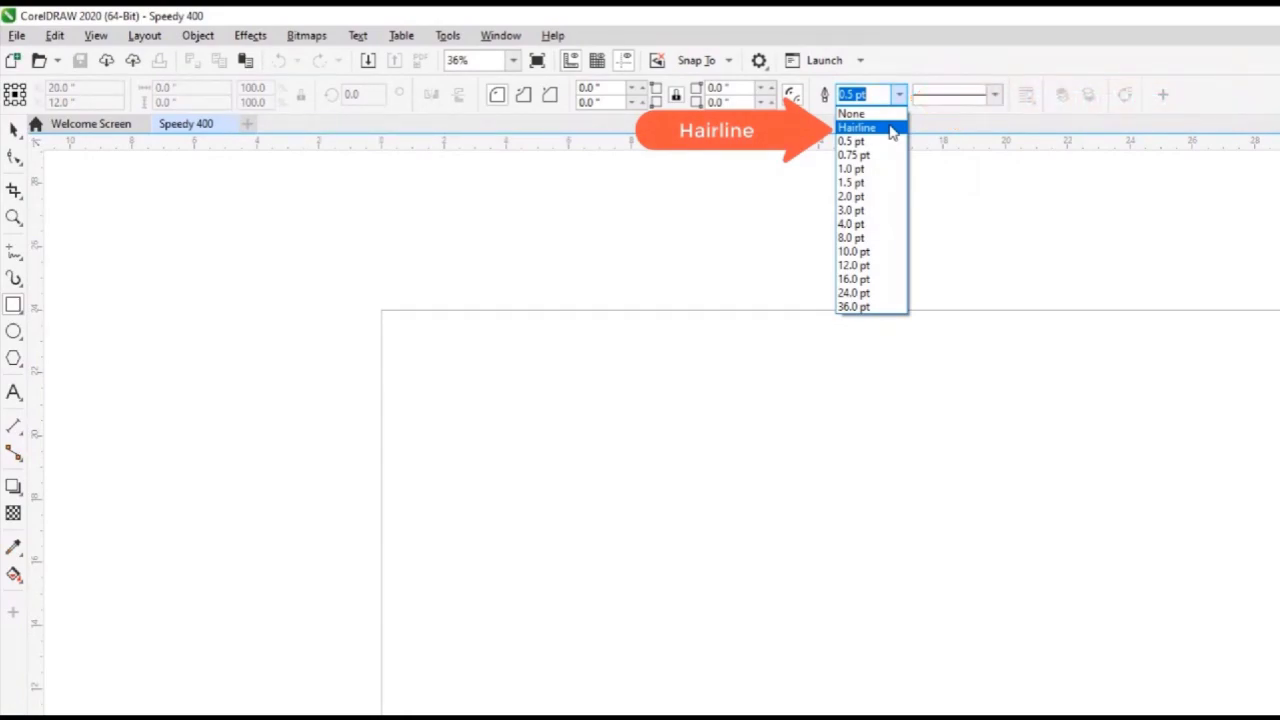
{"action": "left_click", "coordinate": [890, 128]}
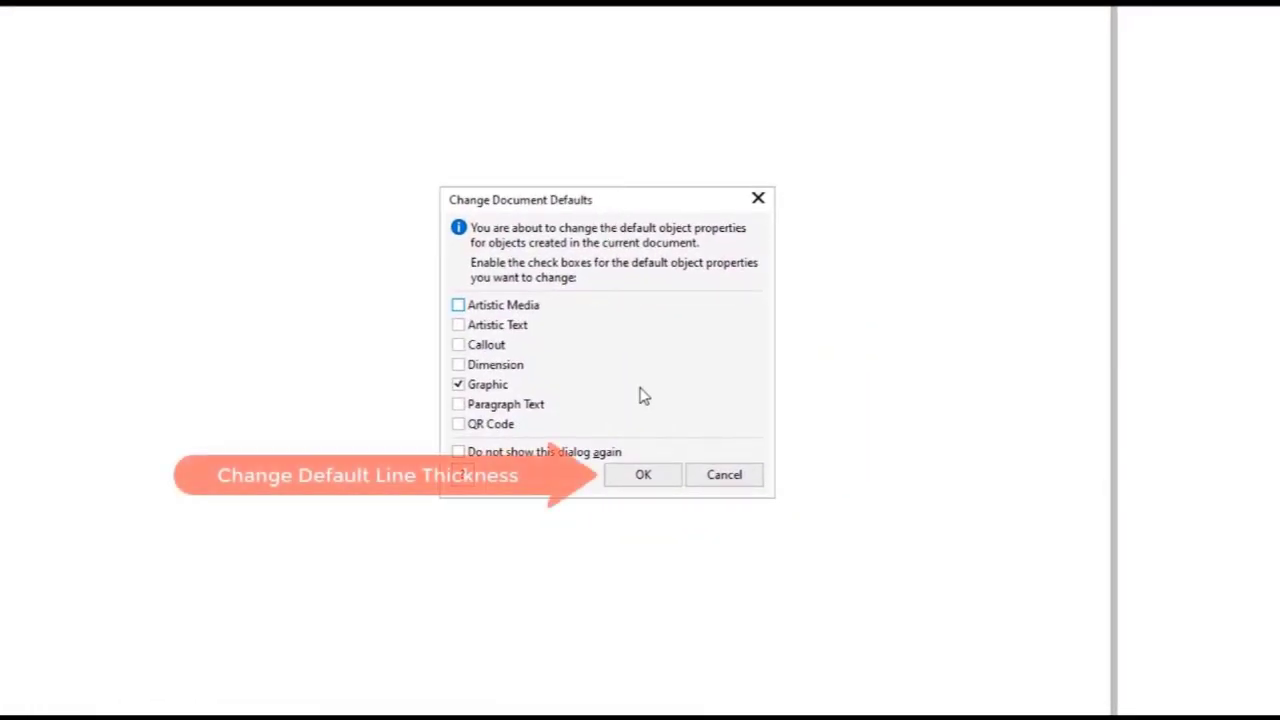
{"action": "left_click", "coordinate": [660, 480]}
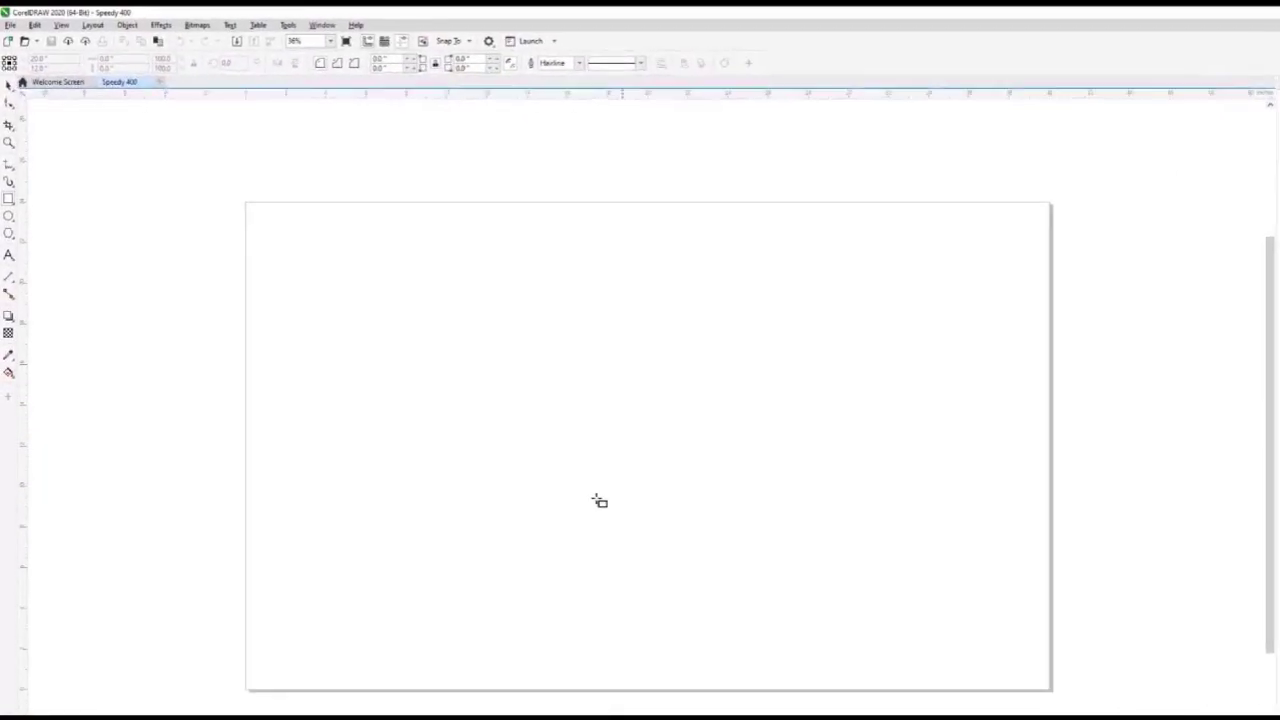
Set the rulers' vertical origin to 24 inches to match the page height.
{"action": "double_click", "coordinate": [33, 479]}
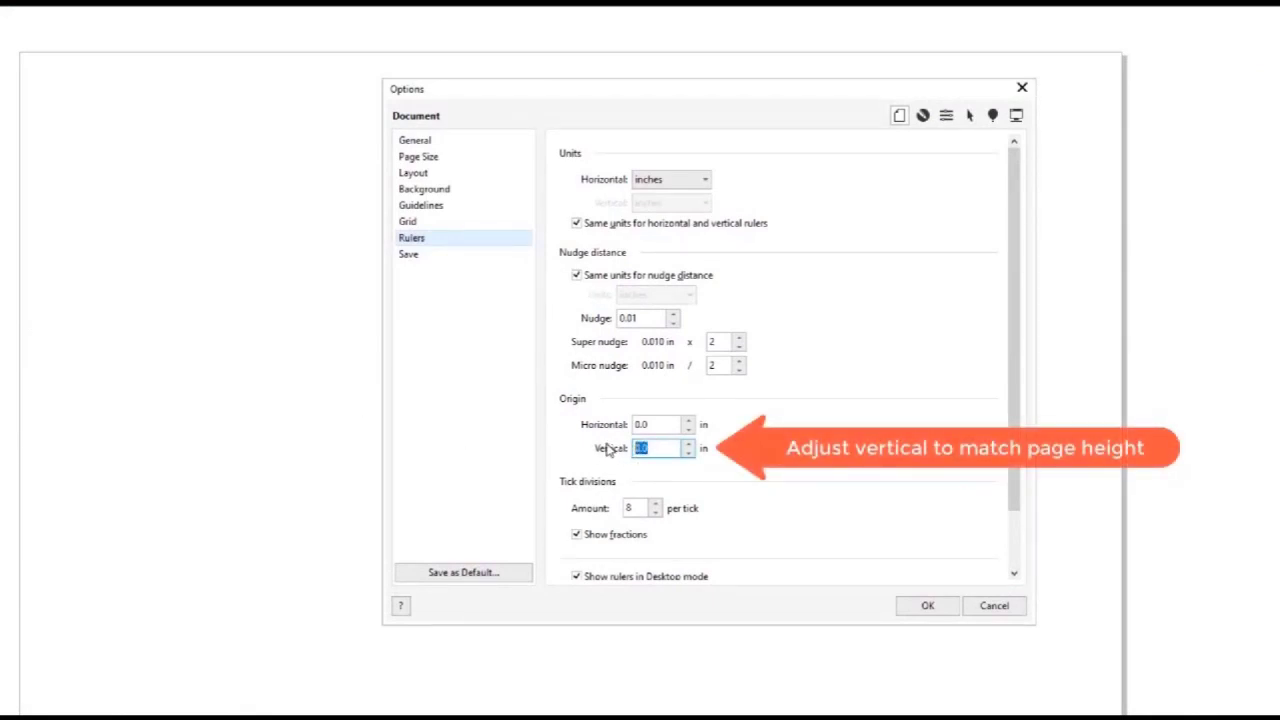
{"action": "type", "text": "4"}
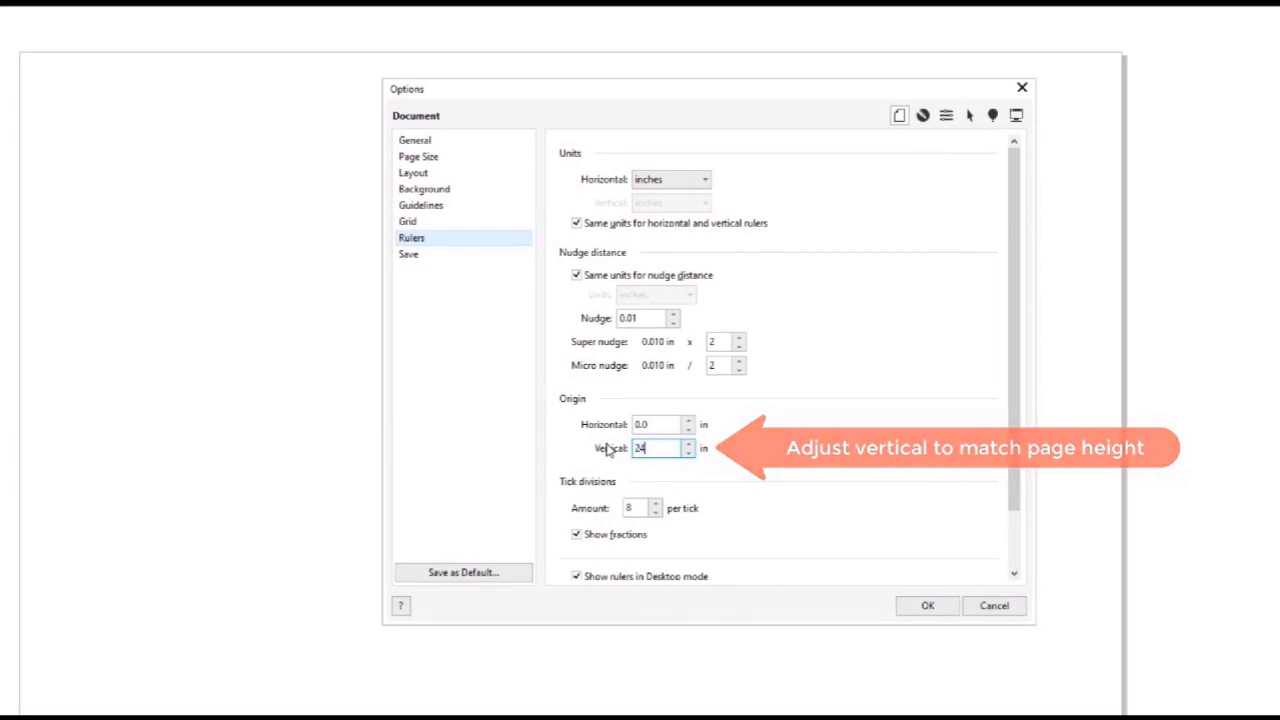
{"action": "left_click", "coordinate": [926, 607]}
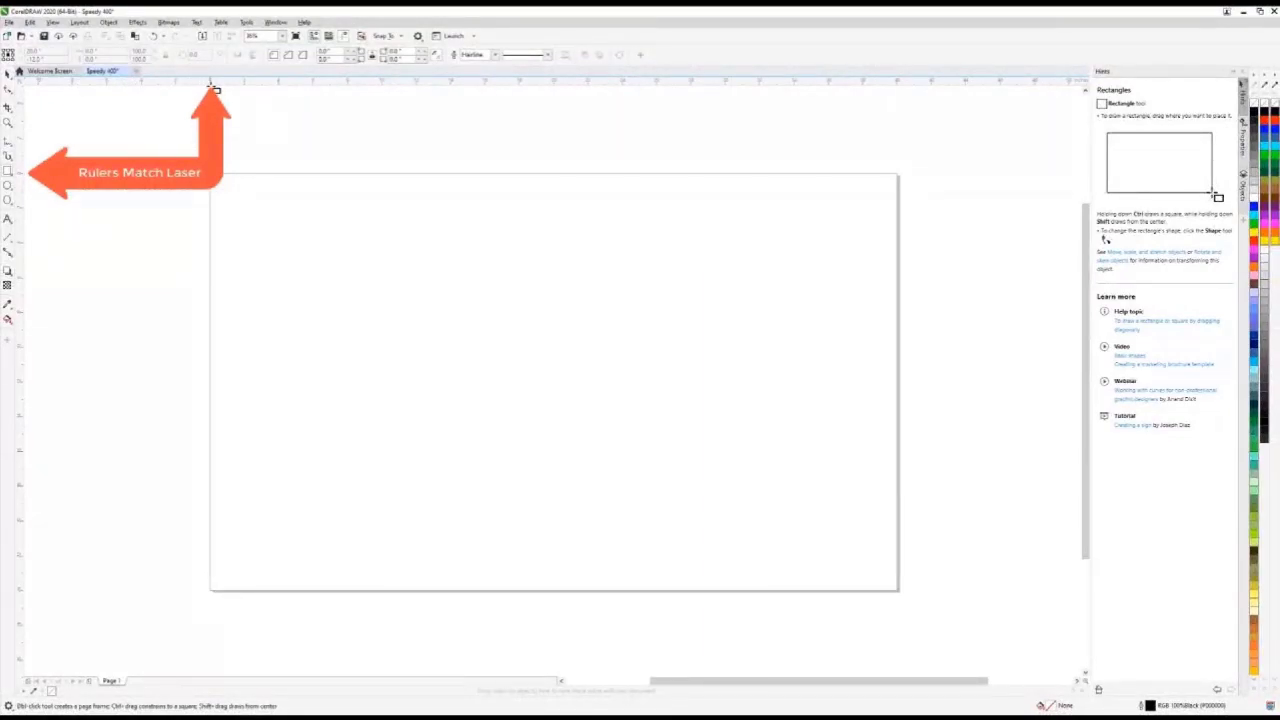
Save the current document options and default object properties as the new document defaults.
{"action": "left_click", "coordinate": [245, 22]}
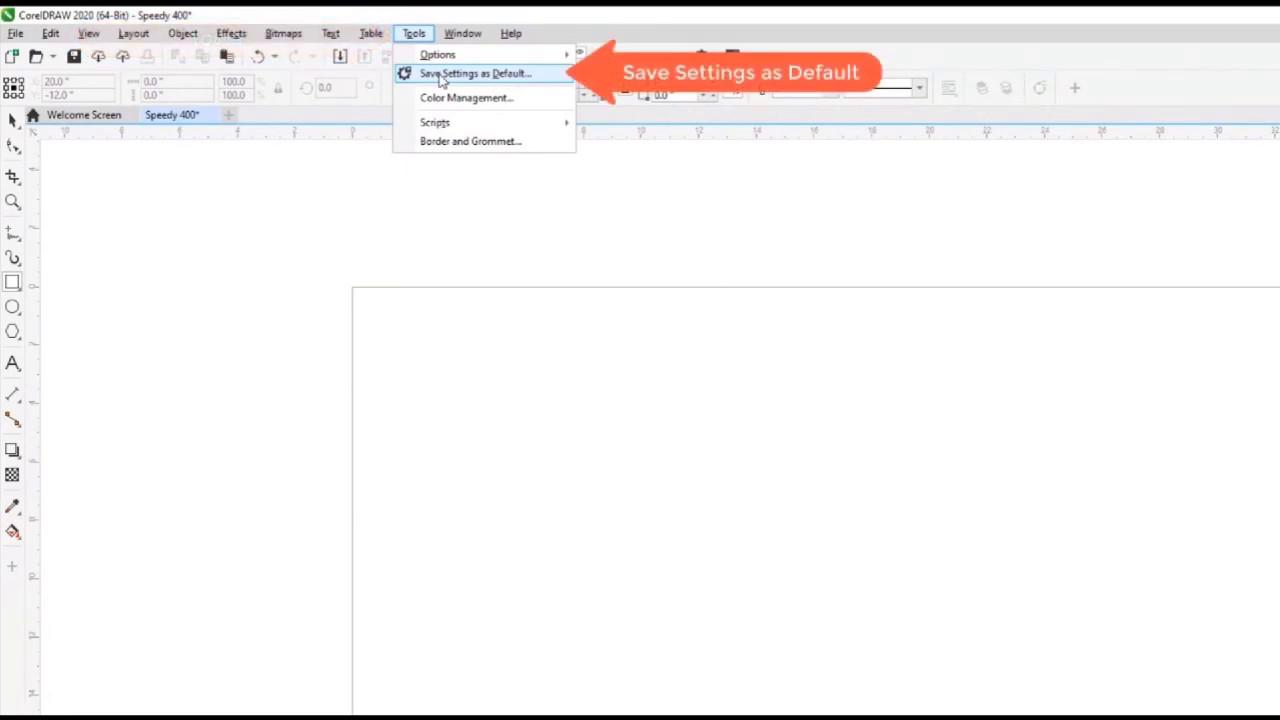
{"action": "left_click", "coordinate": [440, 75]}
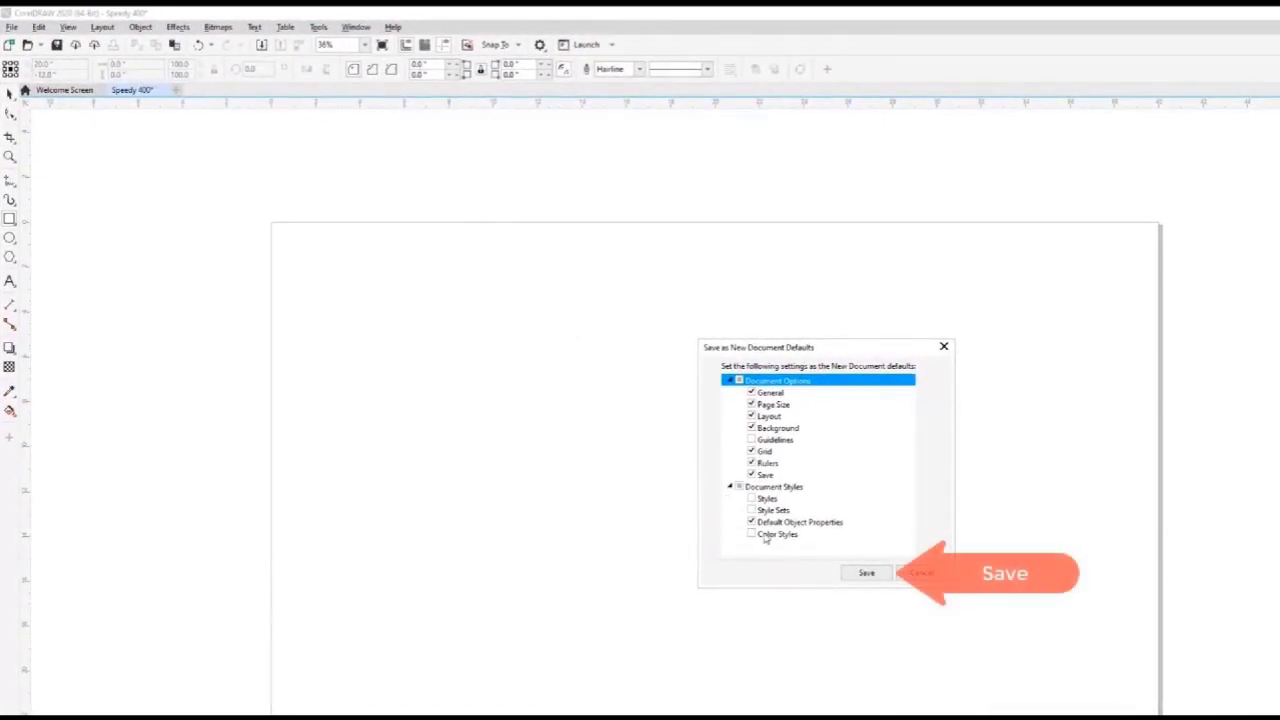
{"action": "left_click", "coordinate": [868, 578]}
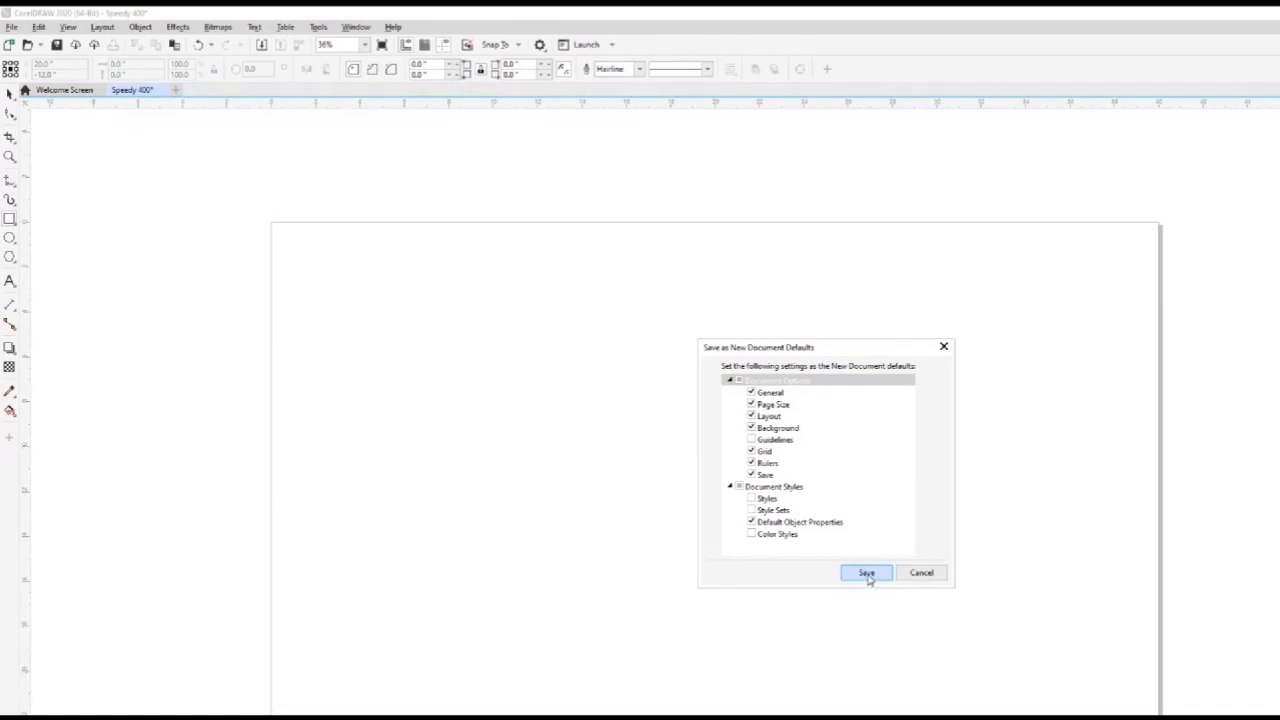
{"action": "left_click", "coordinate": [867, 576]}
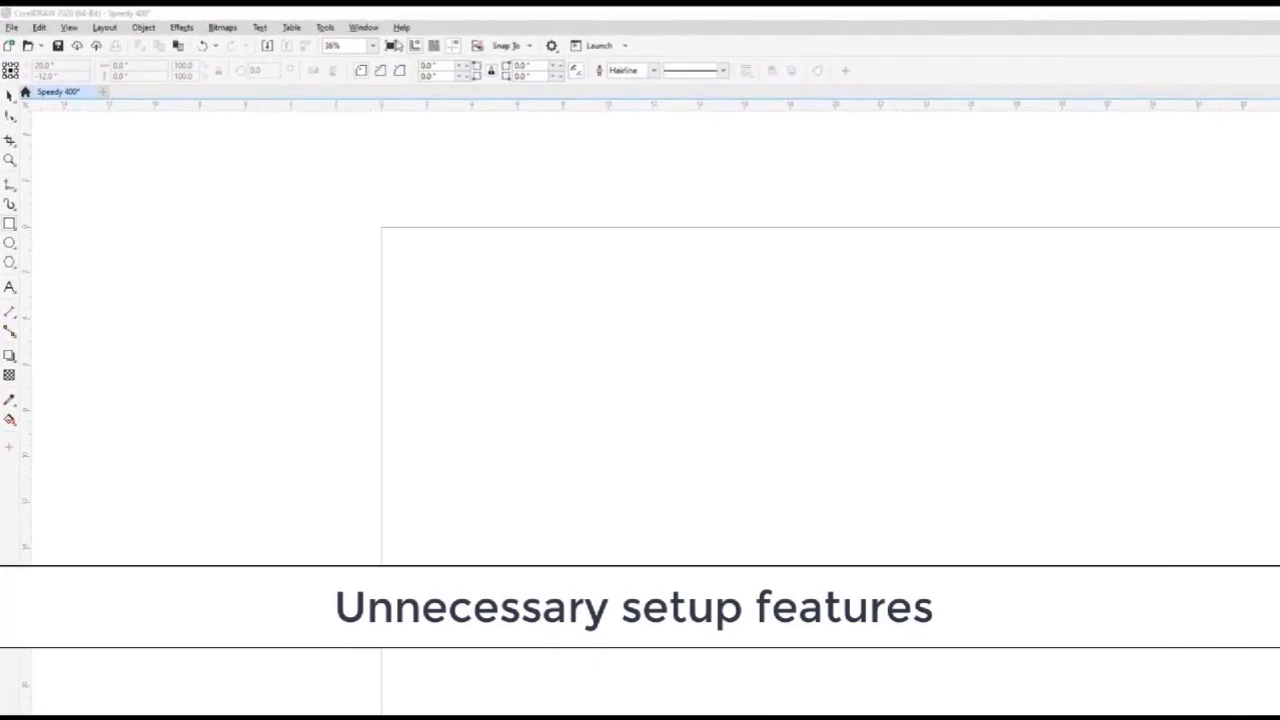
In the CorelDRAW general options, choose Start a new document at start-up and set the regular undo levels to 999.
{"action": "left_click", "coordinate": [383, 32]}
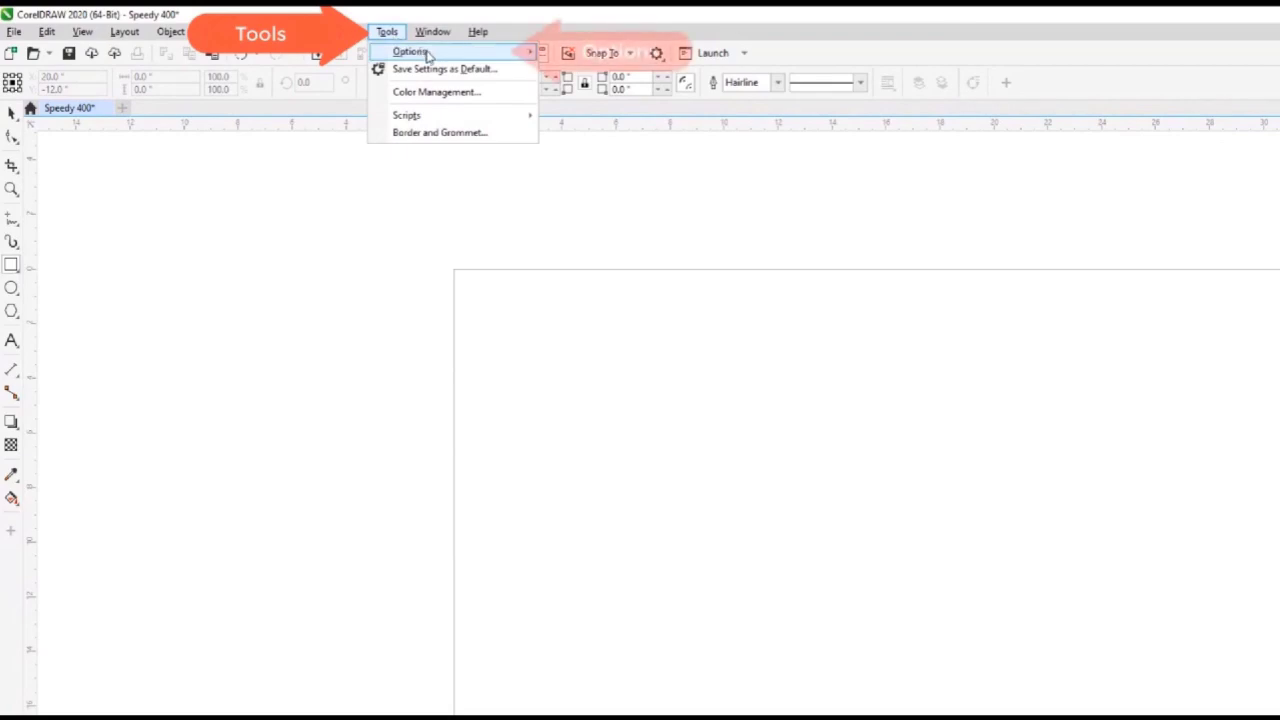
{"action": "mouse_move", "coordinate": [424, 52]}
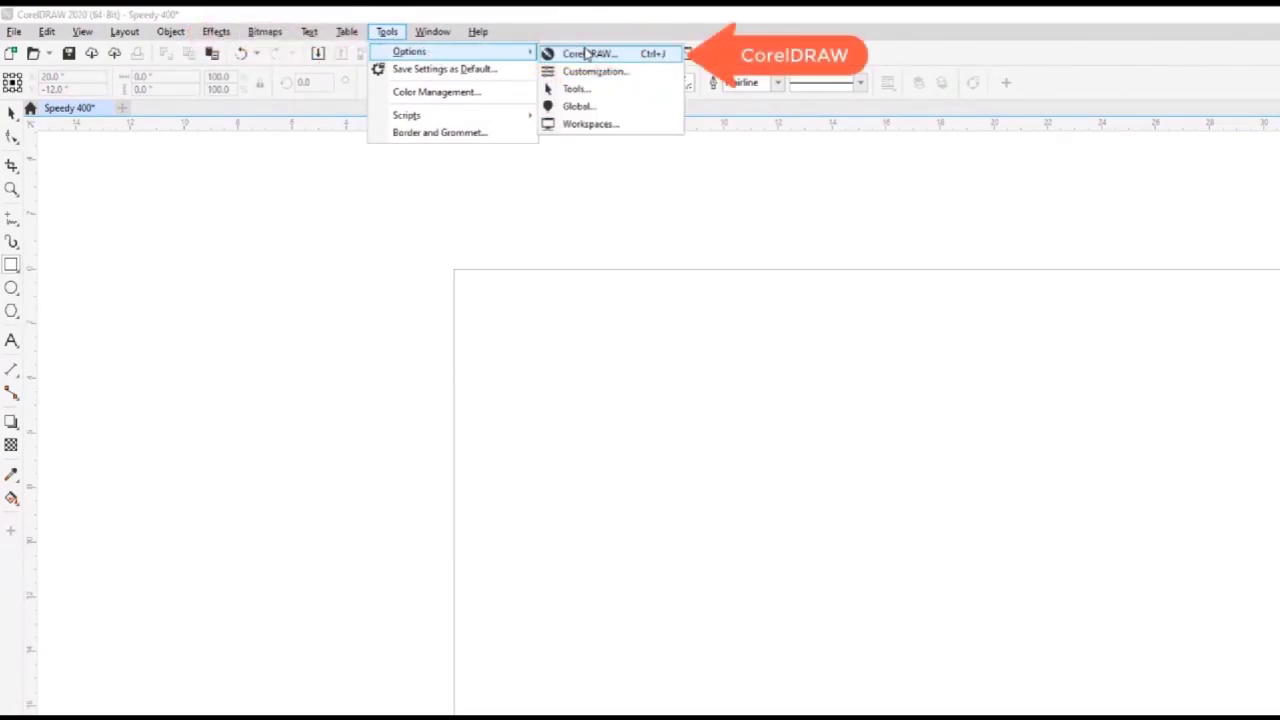
{"action": "left_click", "coordinate": [586, 53]}
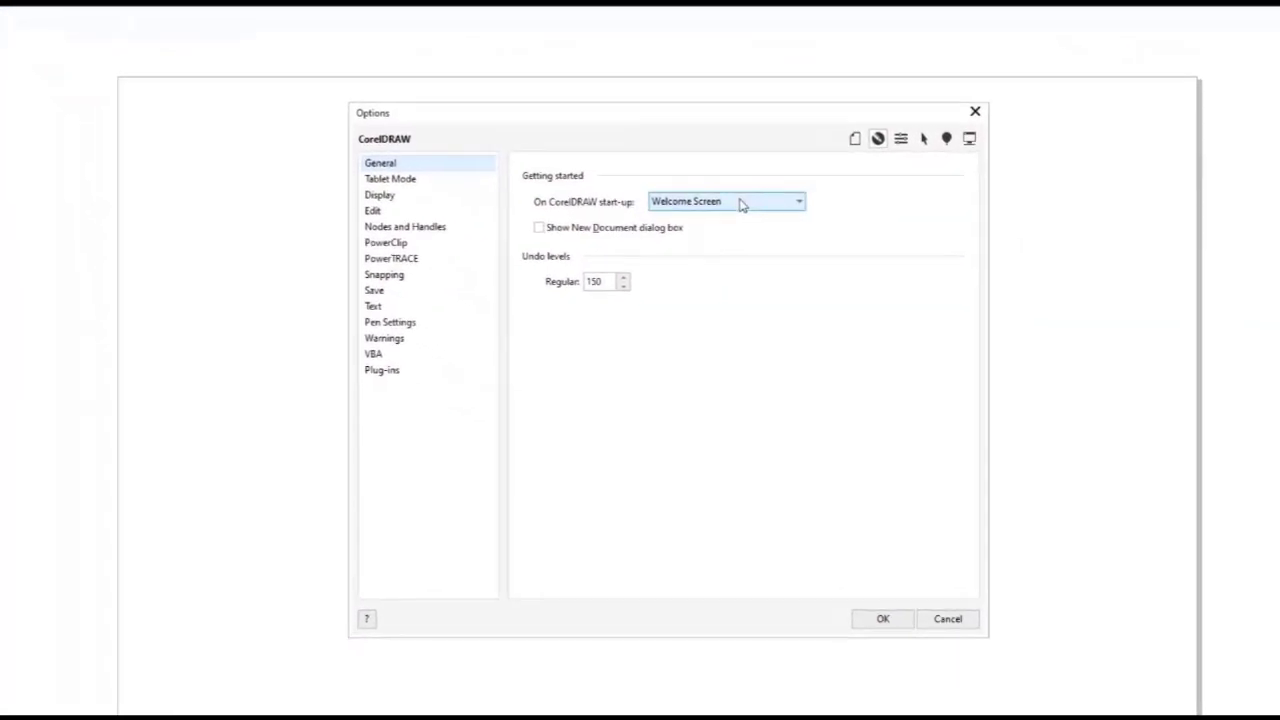
{"action": "left_click", "coordinate": [815, 244]}
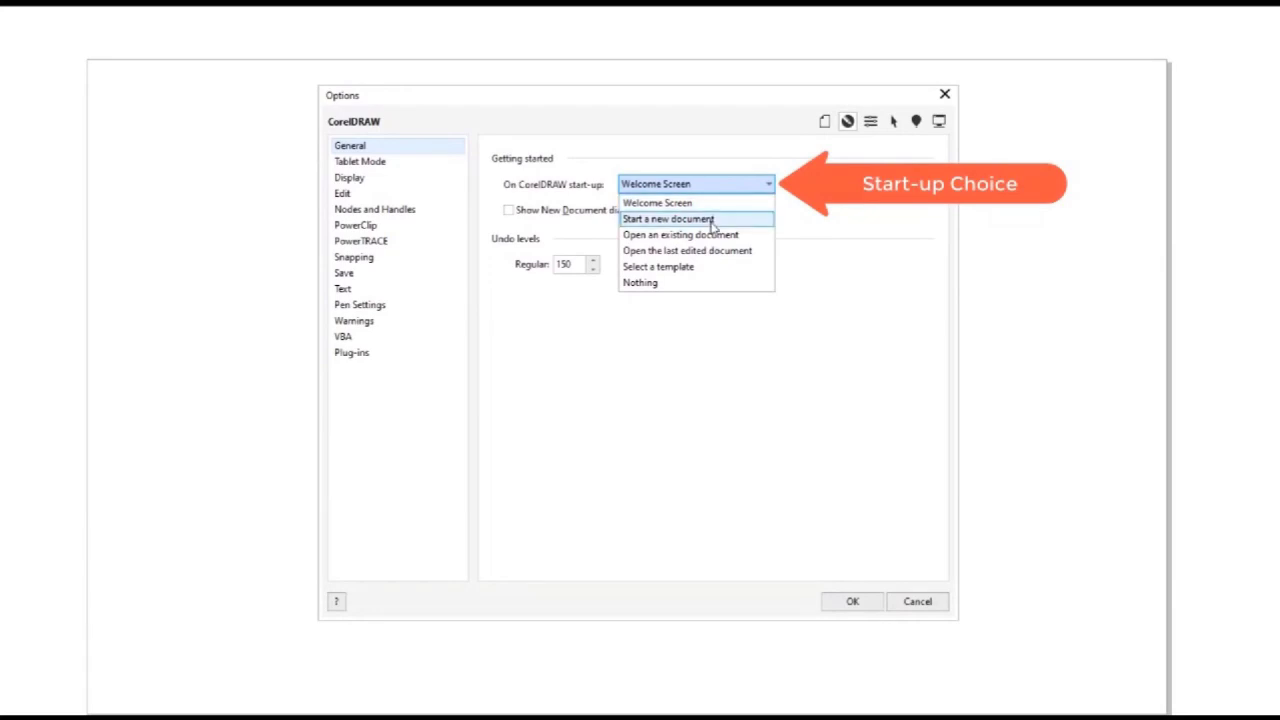
{"action": "left_click", "coordinate": [712, 222]}
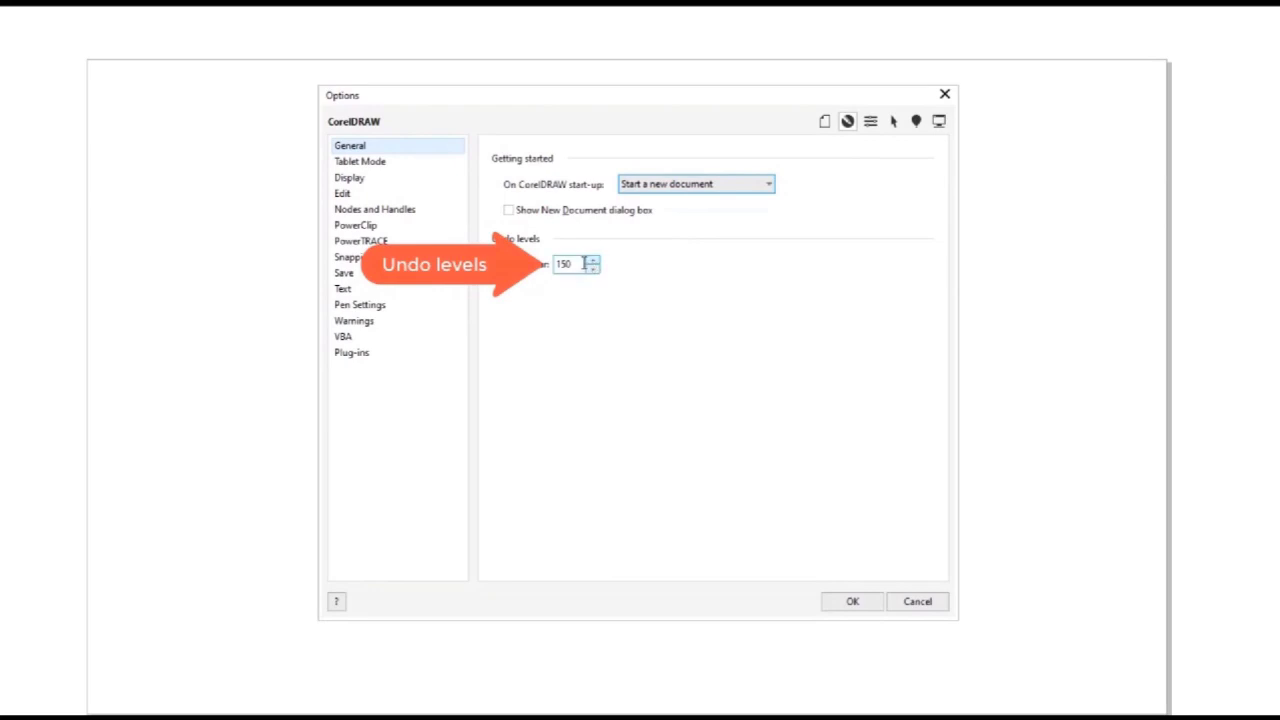
{"action": "left_click_drag", "start_coordinate": [580, 264], "coordinate": [556, 268]}
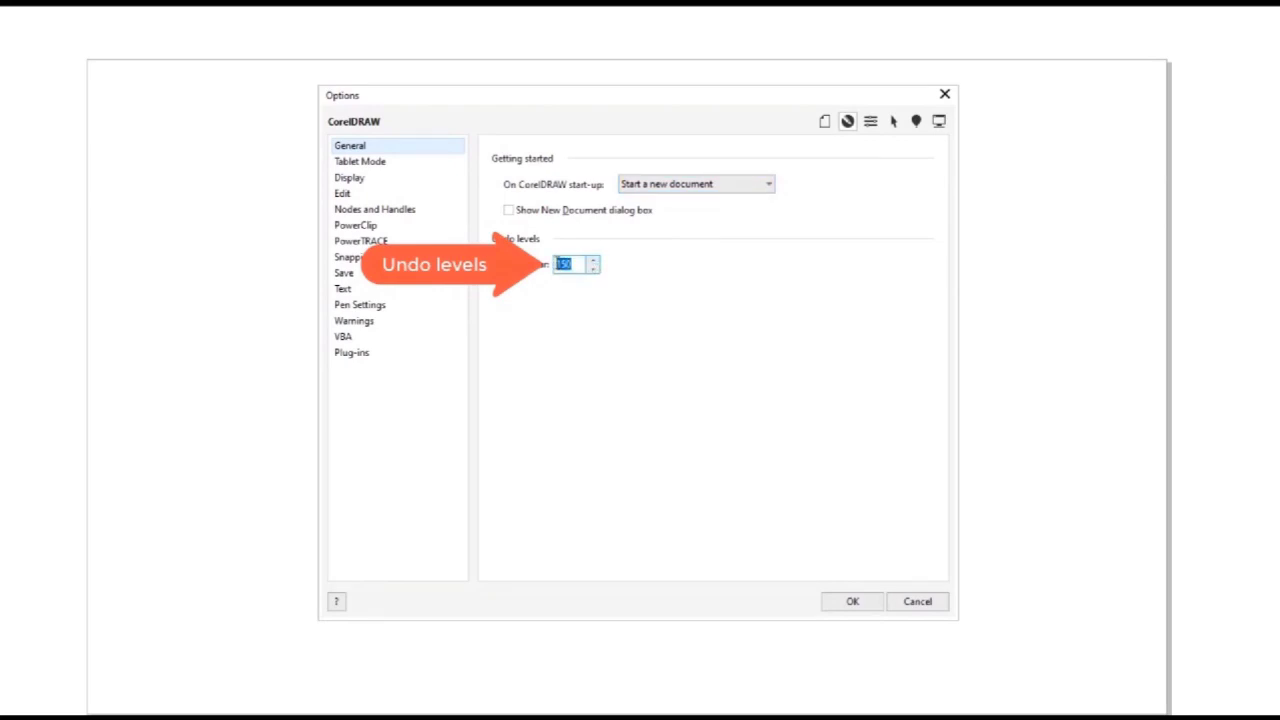
{"action": "type", "text": "999"}
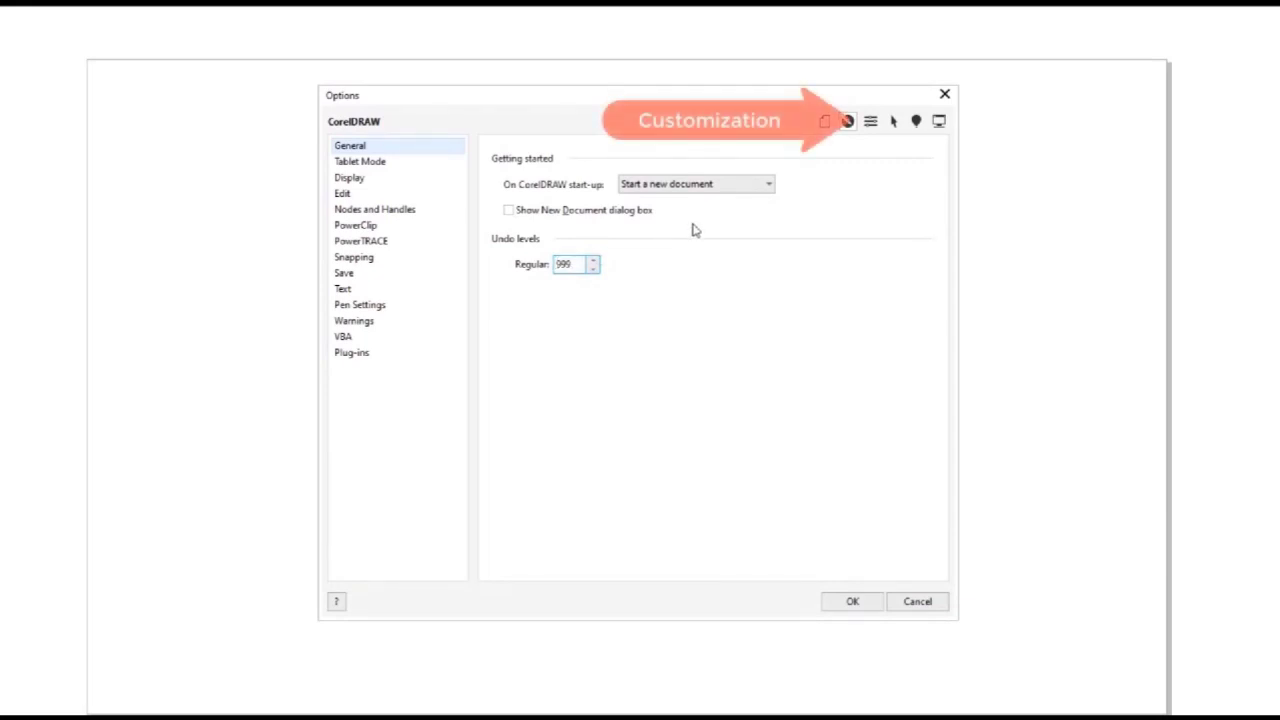
Change the application's appearance theme to Black in the customization options.
{"action": "left_click", "coordinate": [871, 121]}
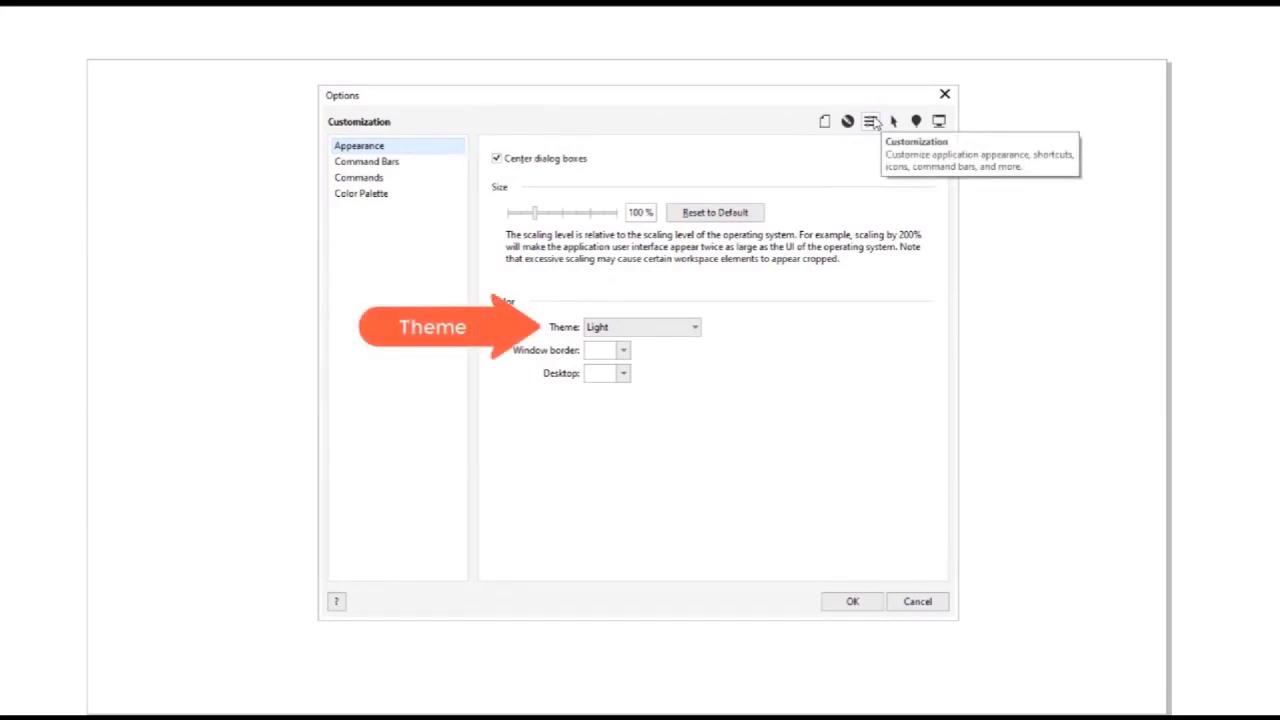
{"action": "left_click", "coordinate": [676, 328]}
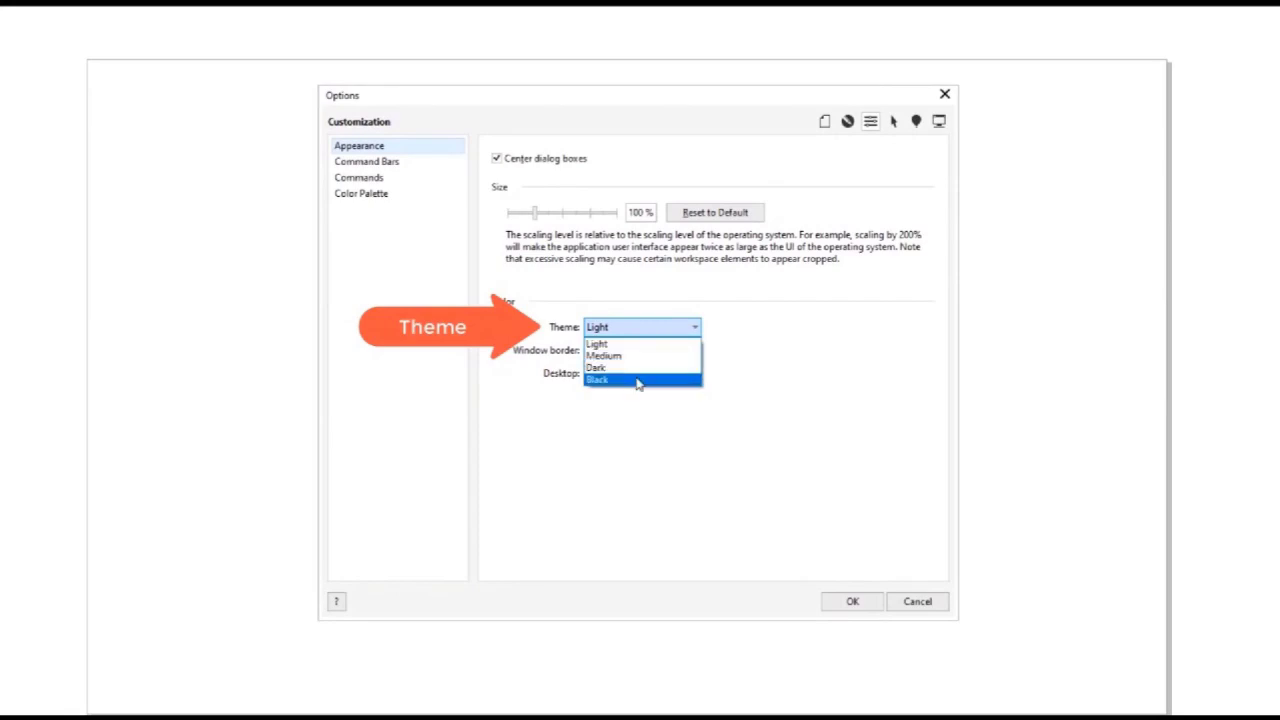
{"action": "left_click", "coordinate": [638, 382]}
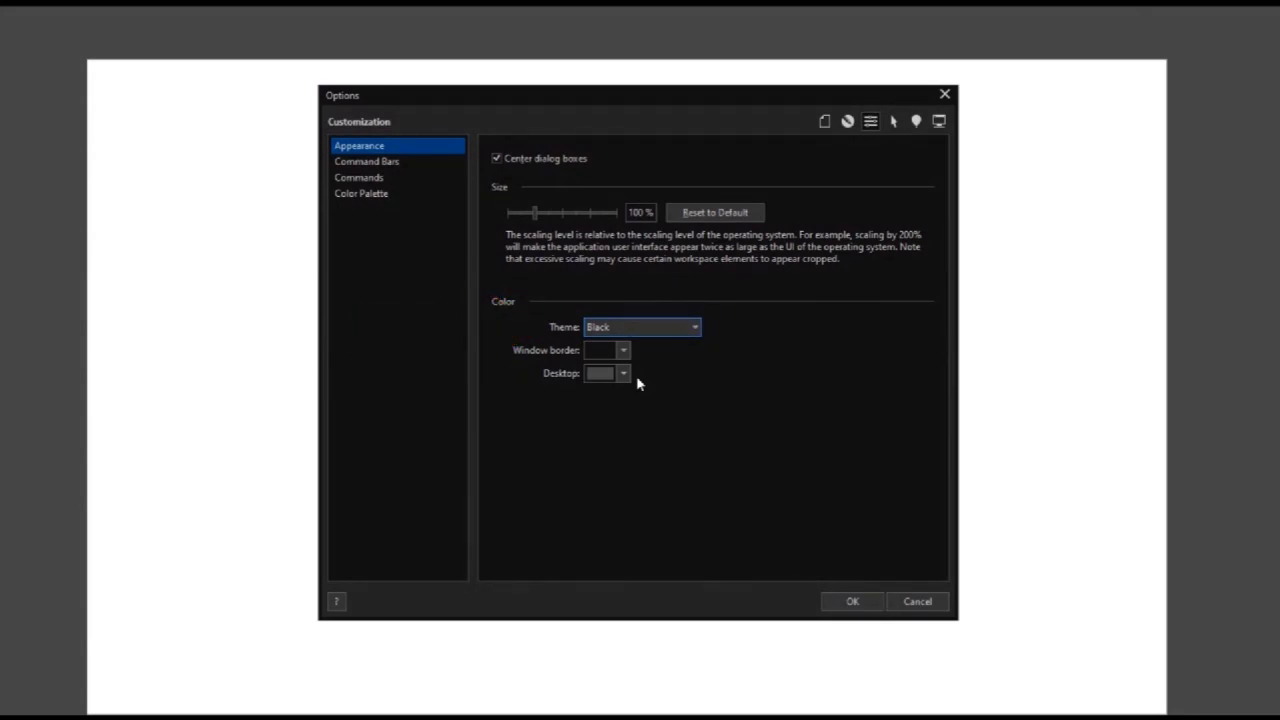
Turn off Treat all objects as filled in the Pick tool options and accept the changes.
{"action": "left_click", "coordinate": [895, 122]}
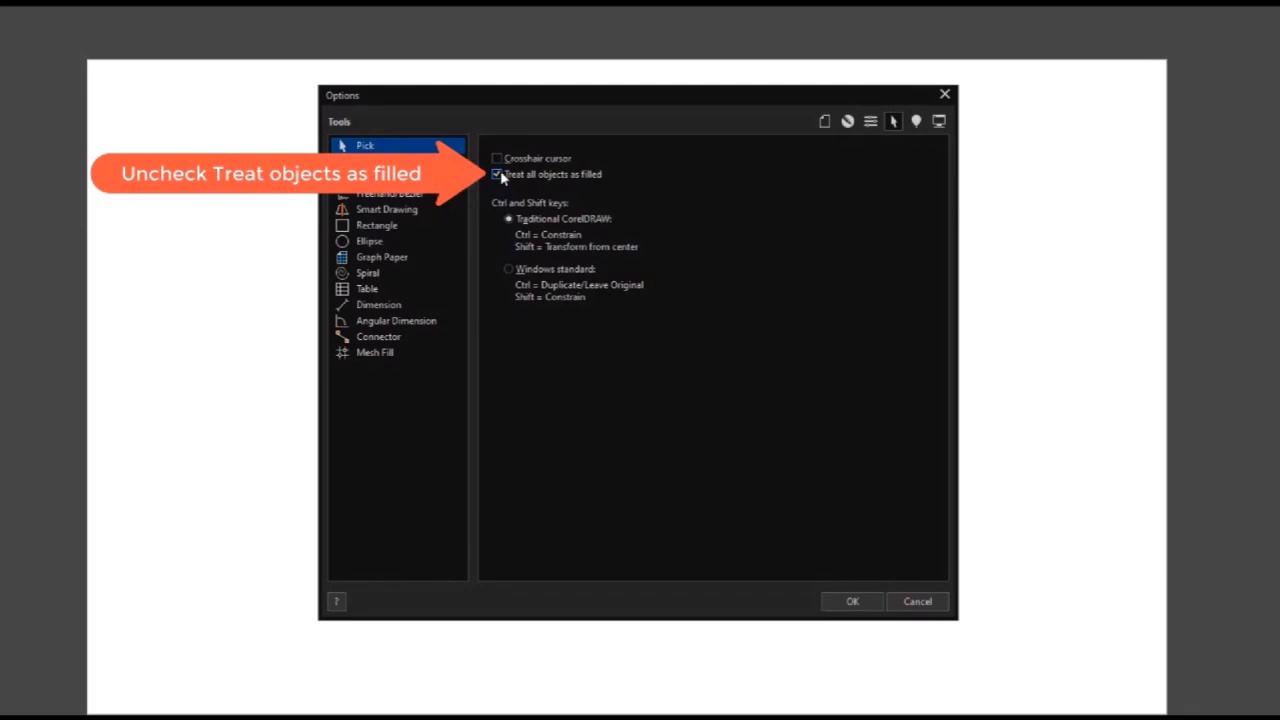
{"action": "left_click", "coordinate": [497, 174]}
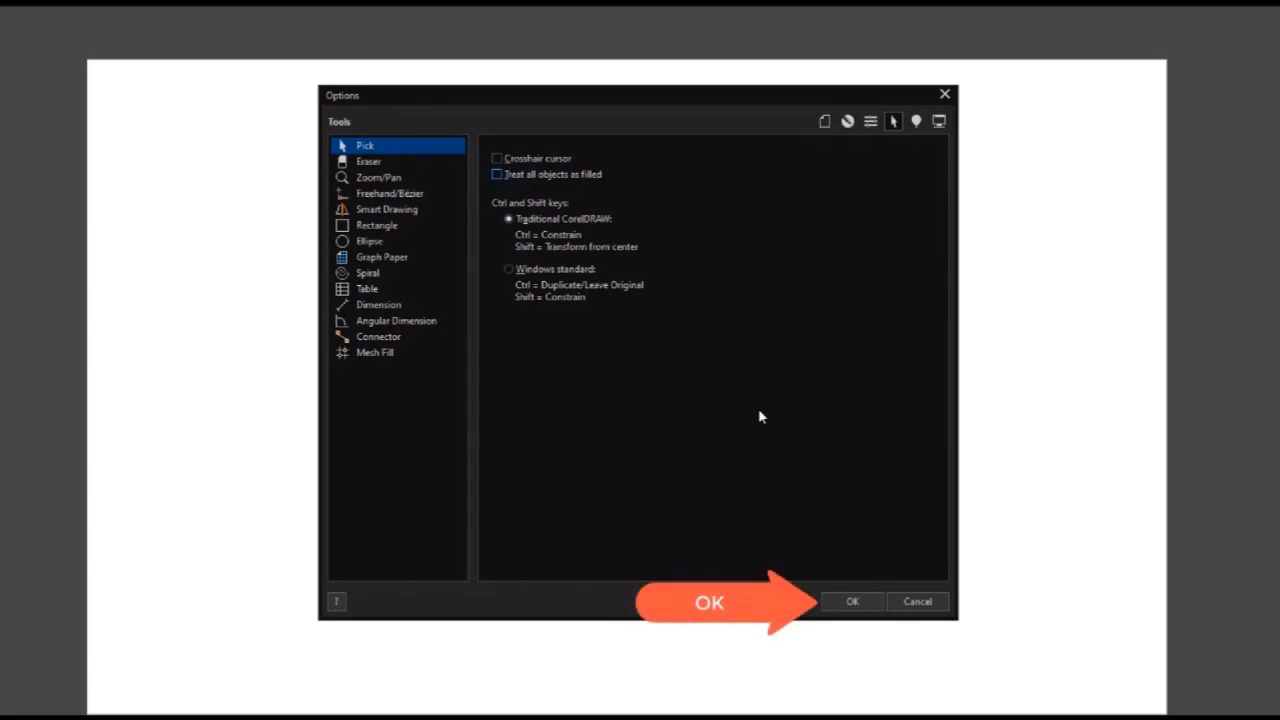
{"action": "left_click", "coordinate": [849, 601]}
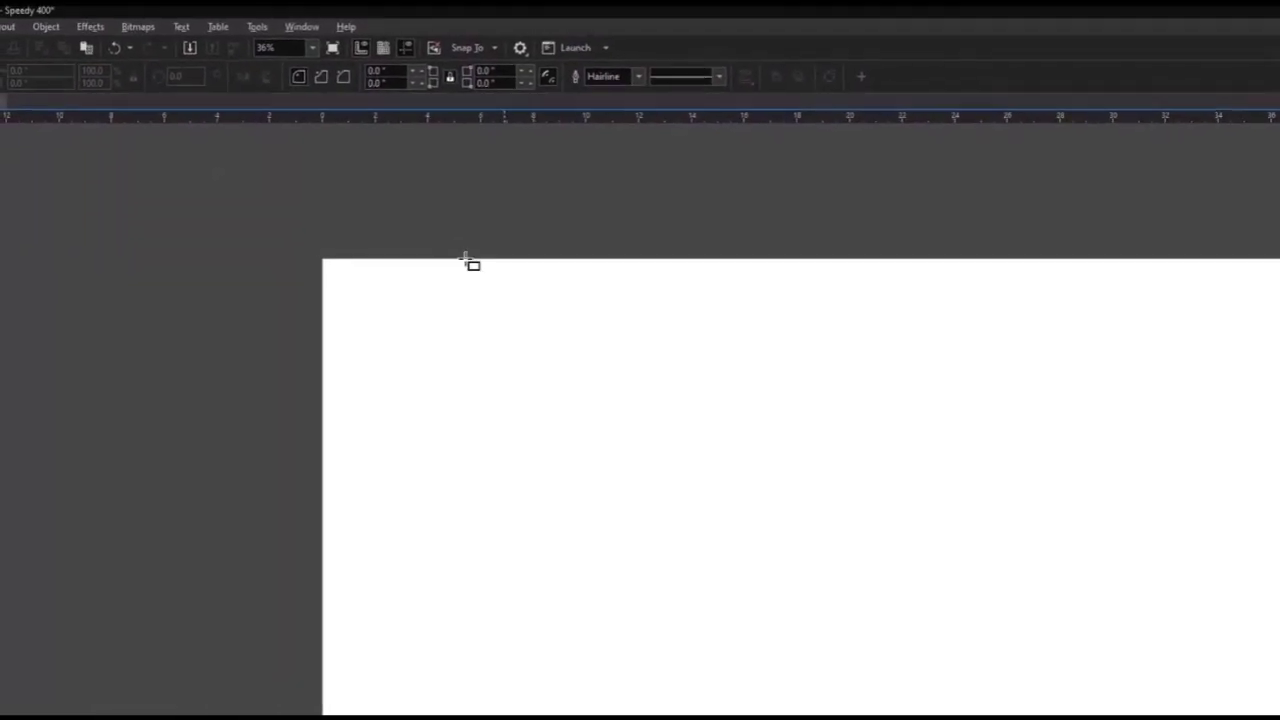
Save the settings as new document defaults, keeping the preselected document options and Default Object Properties.
{"action": "left_click", "coordinate": [254, 28]}
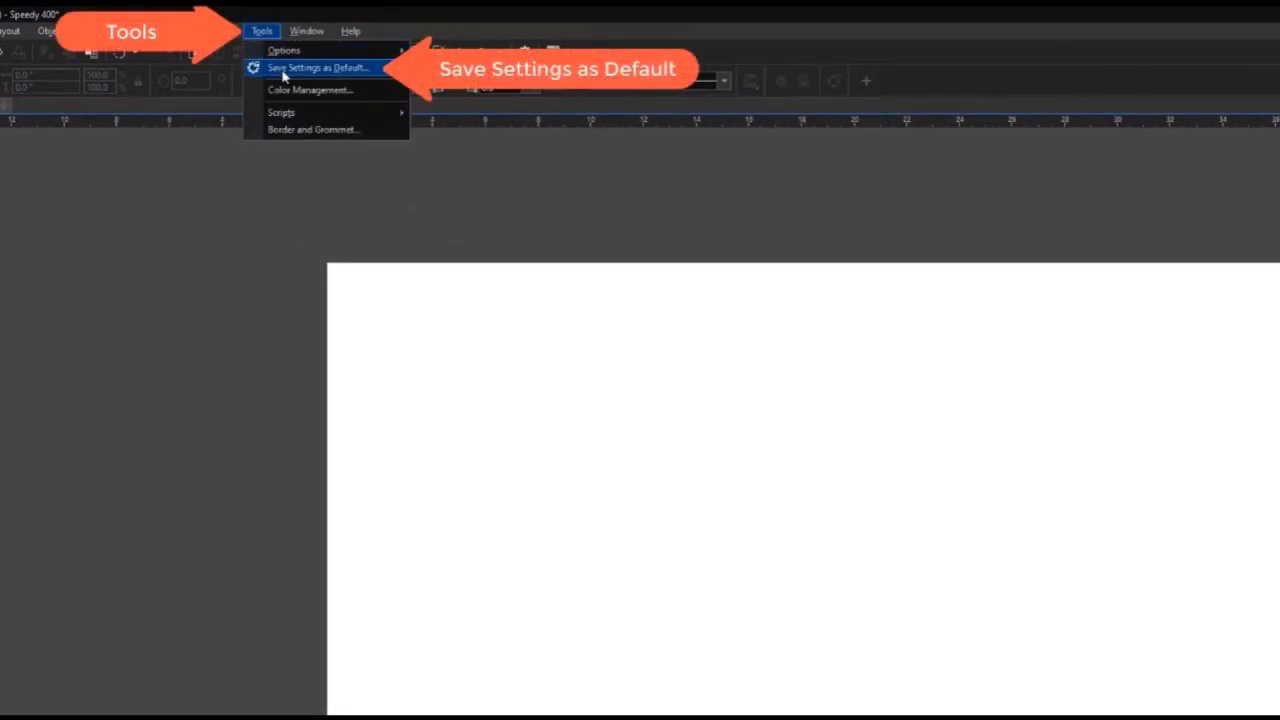
{"action": "left_click", "coordinate": [284, 68]}
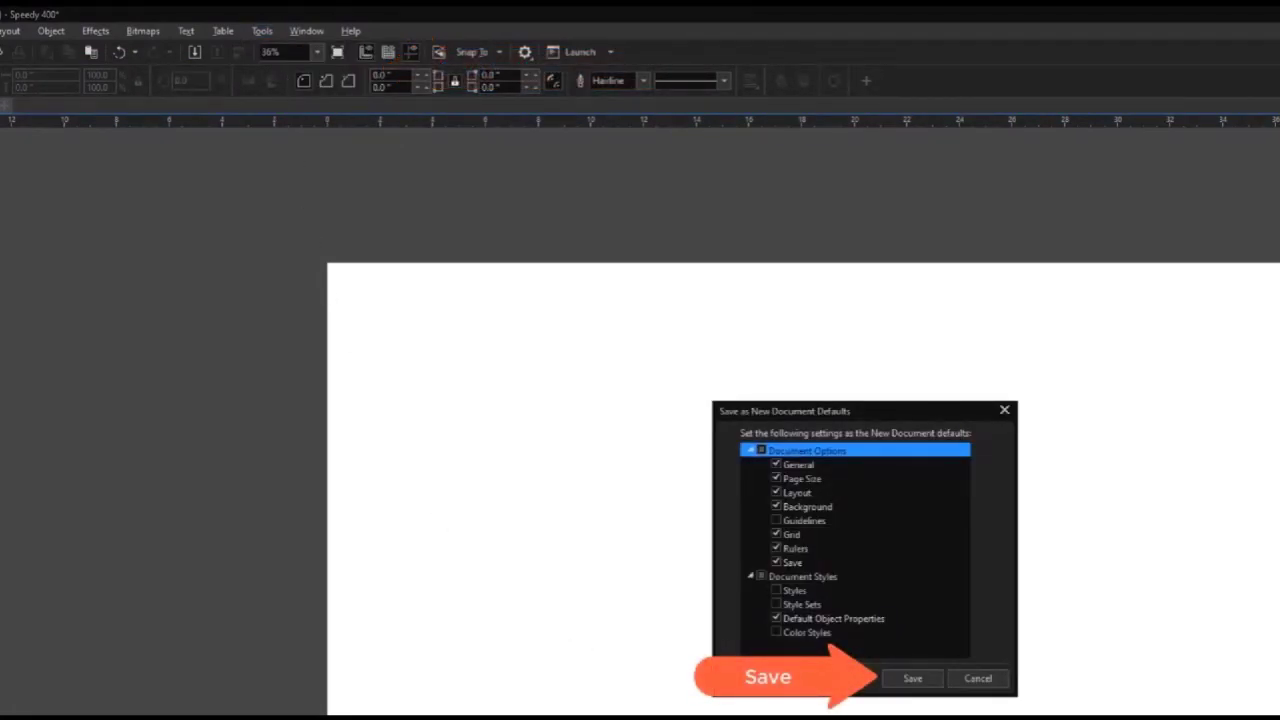
{"action": "left_click", "coordinate": [914, 679]}
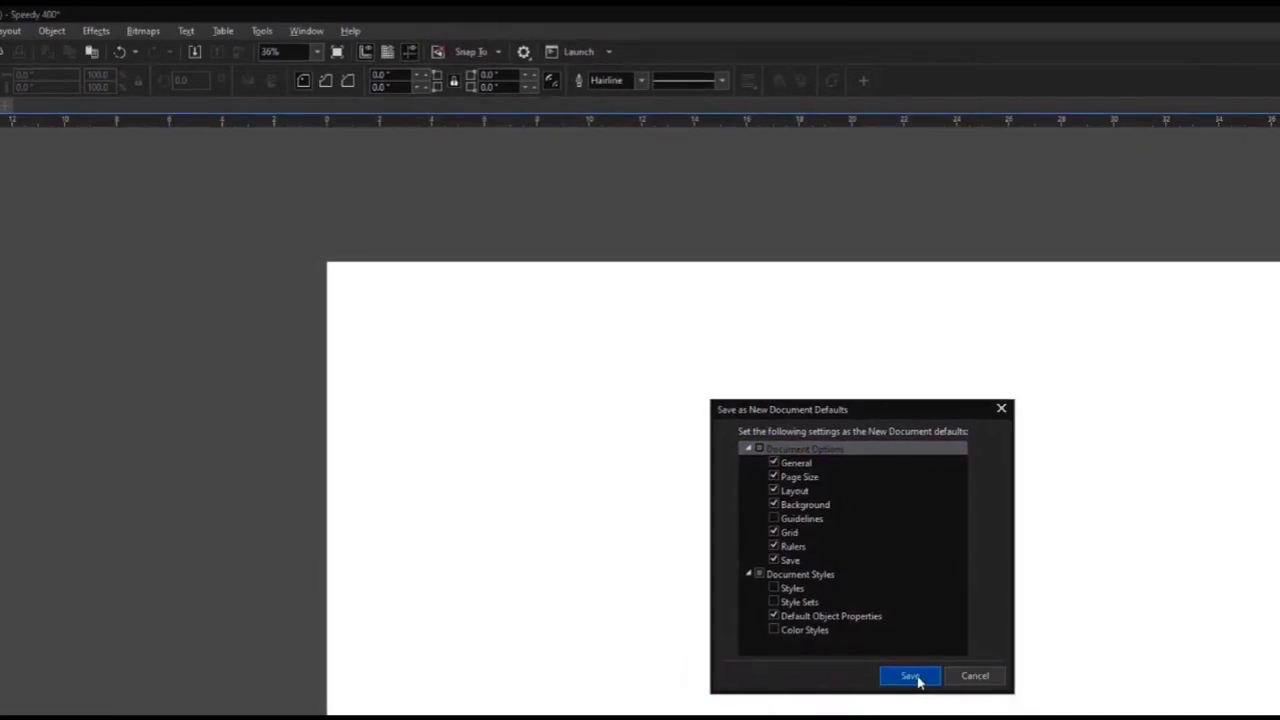
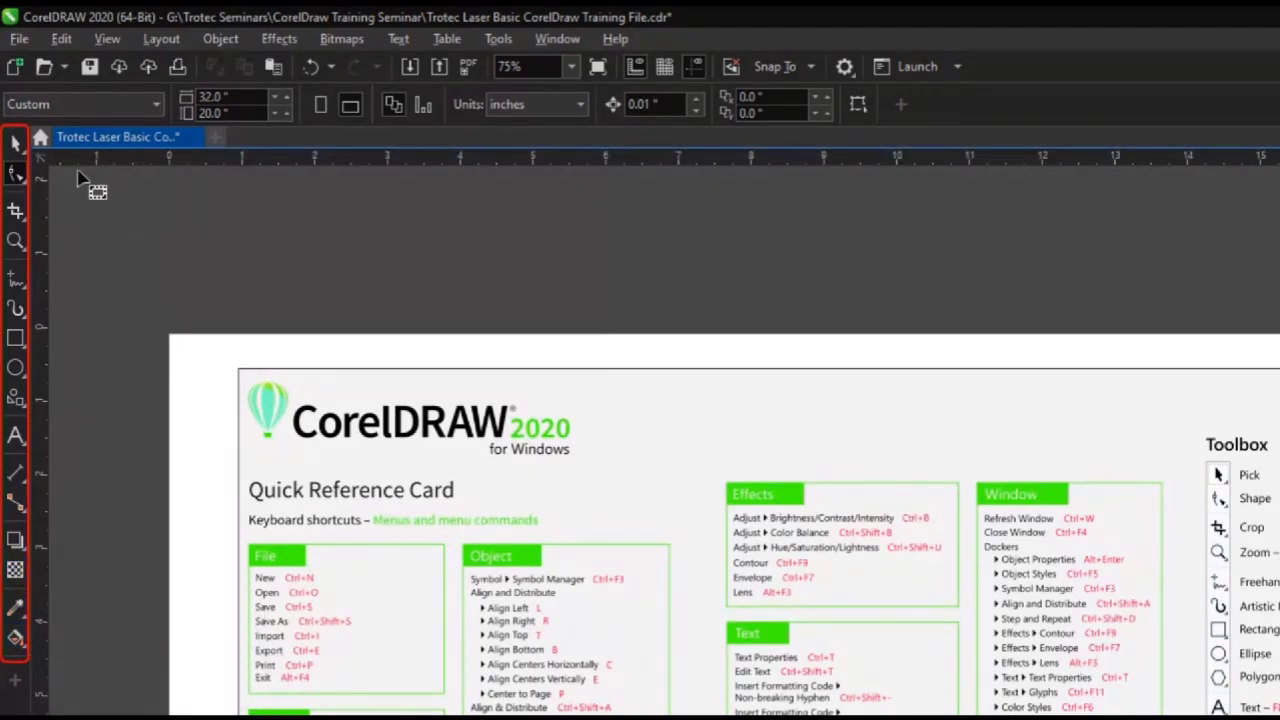
Examine the tools grouped in each toolbox flyout, from Pick and Shape through to Eyedropper and Interactive Fill.
{"action": "left_click", "coordinate": [26, 156]}
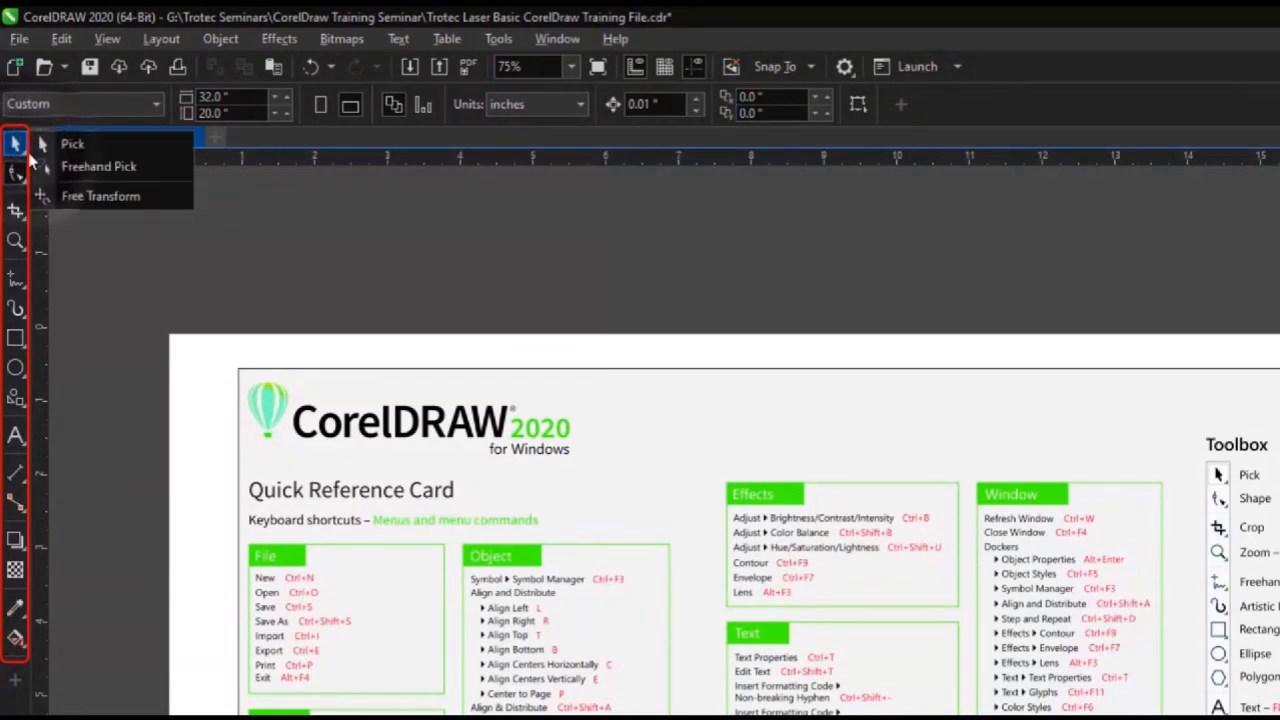
{"action": "left_click", "coordinate": [24, 179]}
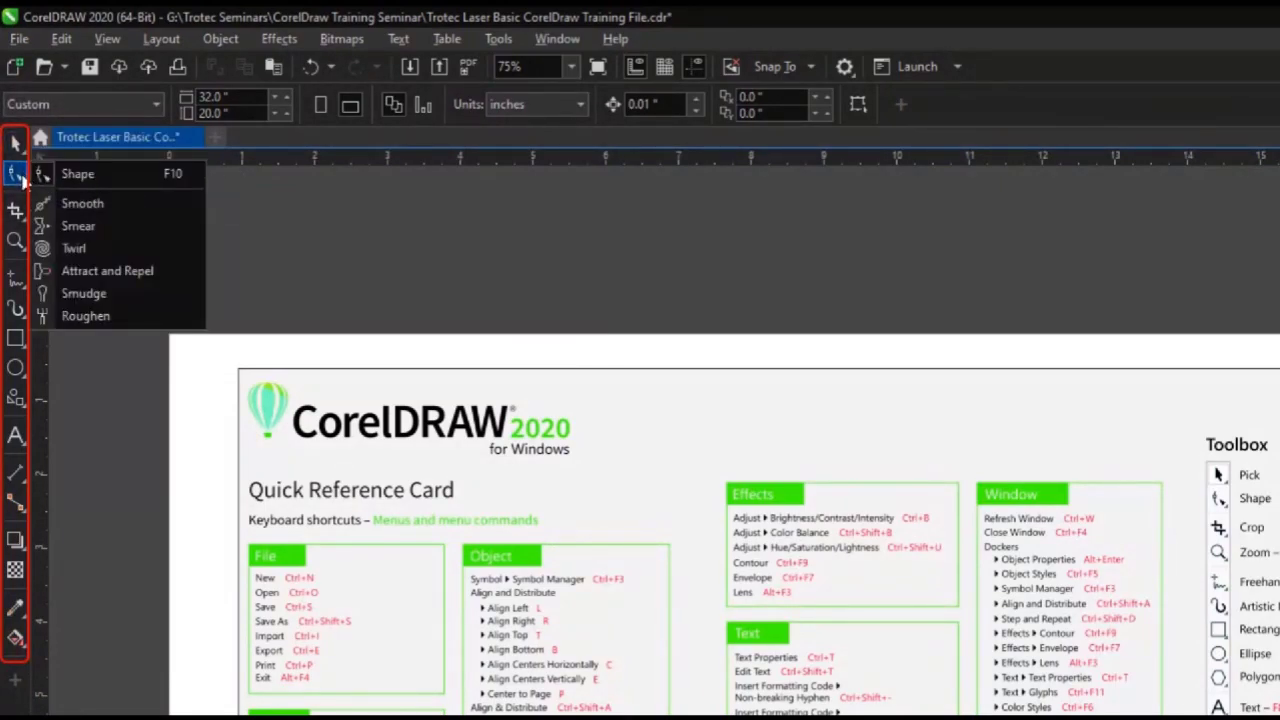
{"action": "left_click", "coordinate": [24, 218]}
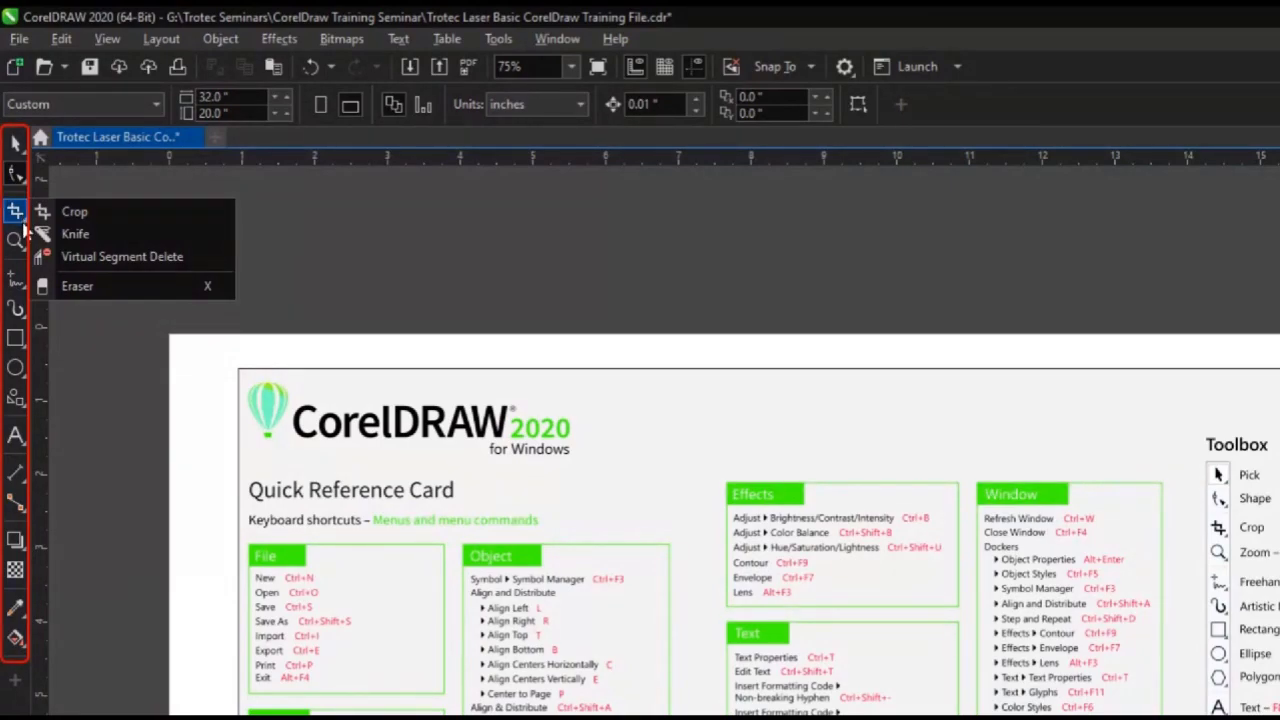
{"action": "left_click", "coordinate": [24, 250]}
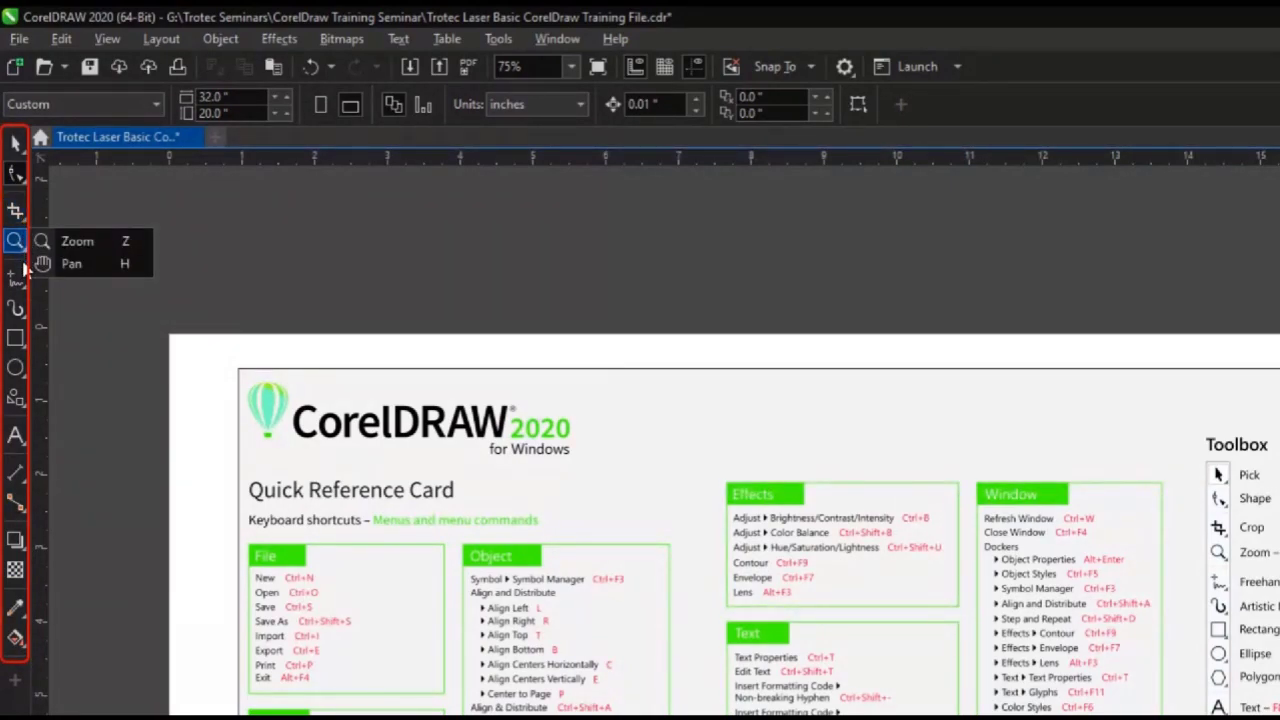
{"action": "left_click", "coordinate": [24, 284]}
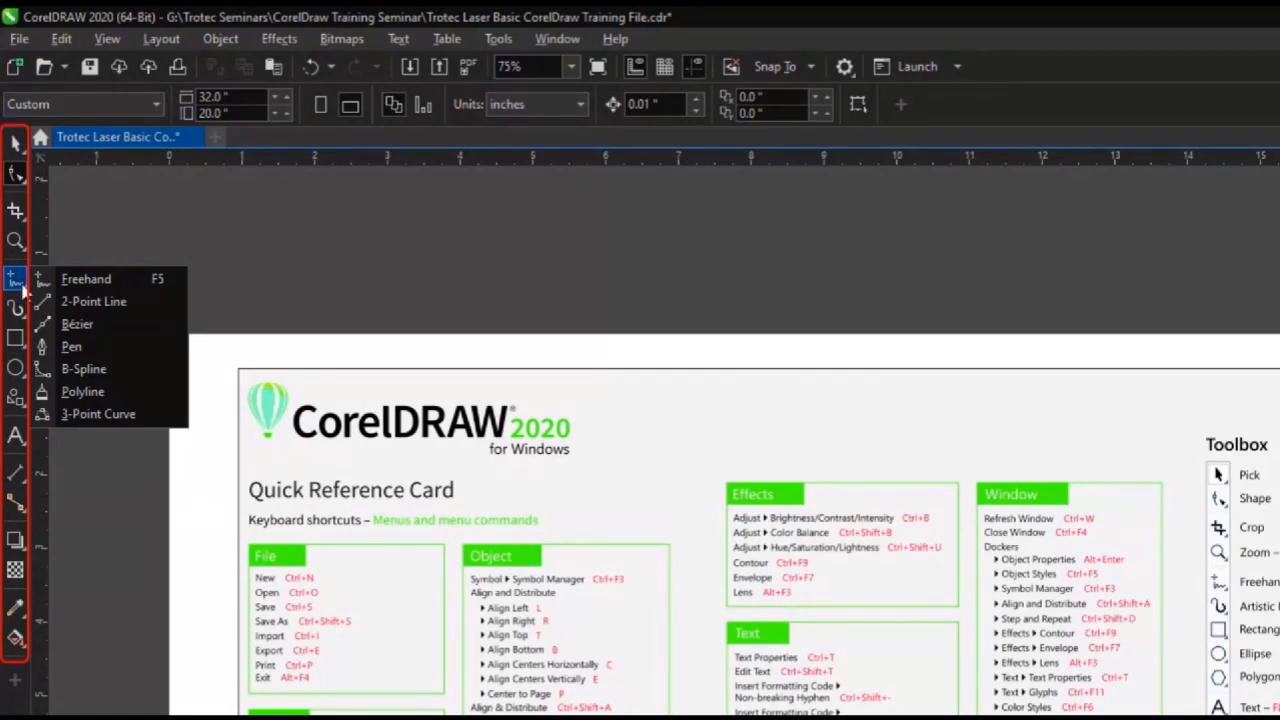
{"action": "left_click", "coordinate": [24, 313]}
{"action": "left_click", "coordinate": [24, 346]}
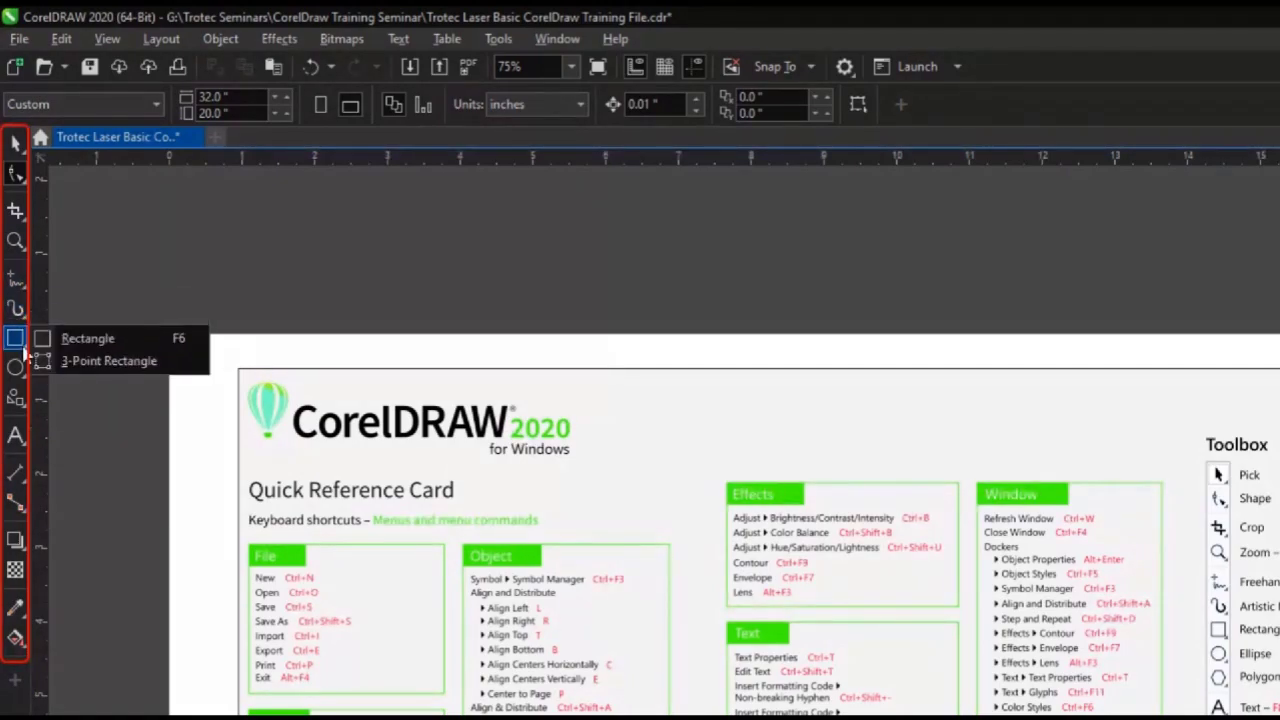
{"action": "left_click", "coordinate": [23, 373]}
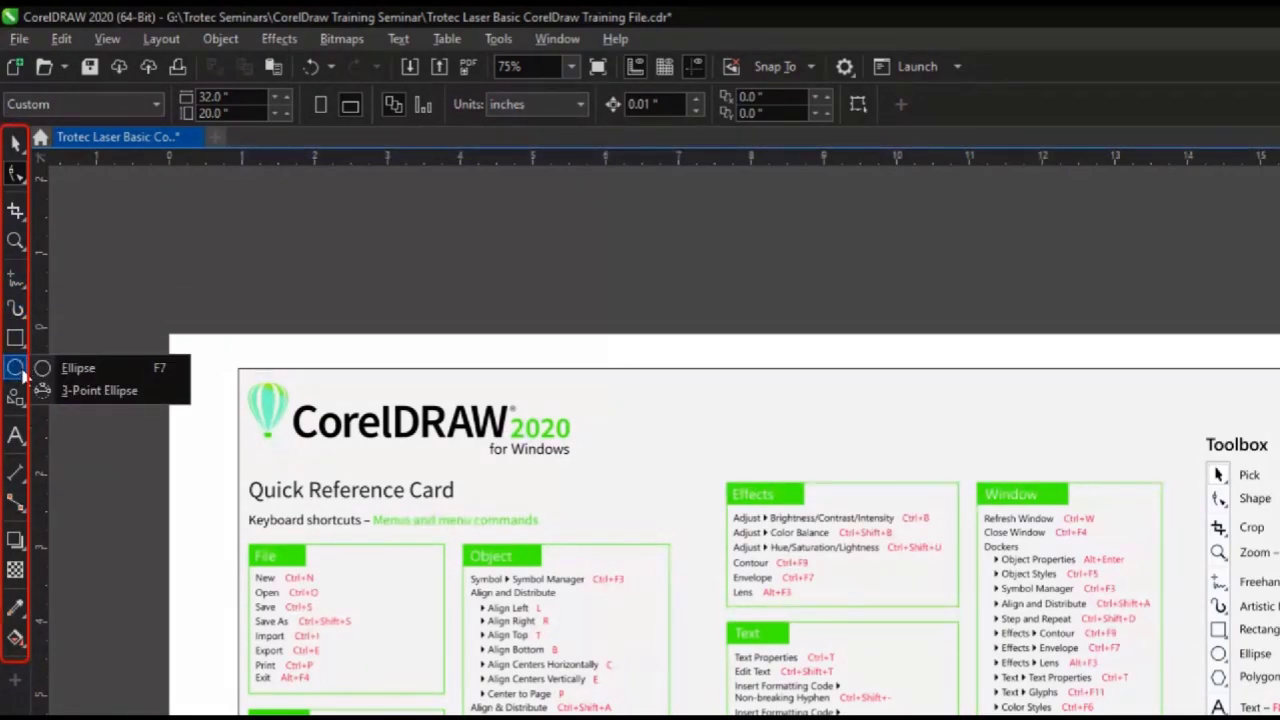
{"action": "left_click", "coordinate": [27, 404]}
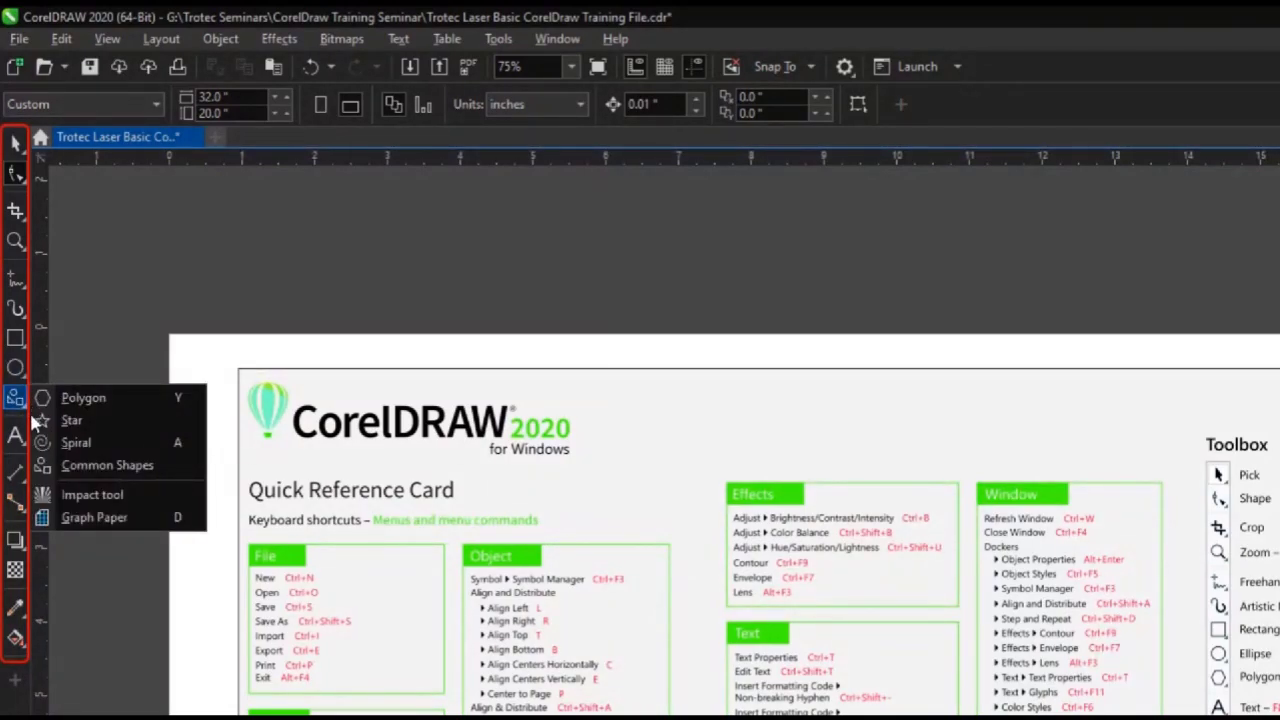
{"action": "left_click", "coordinate": [23, 440]}
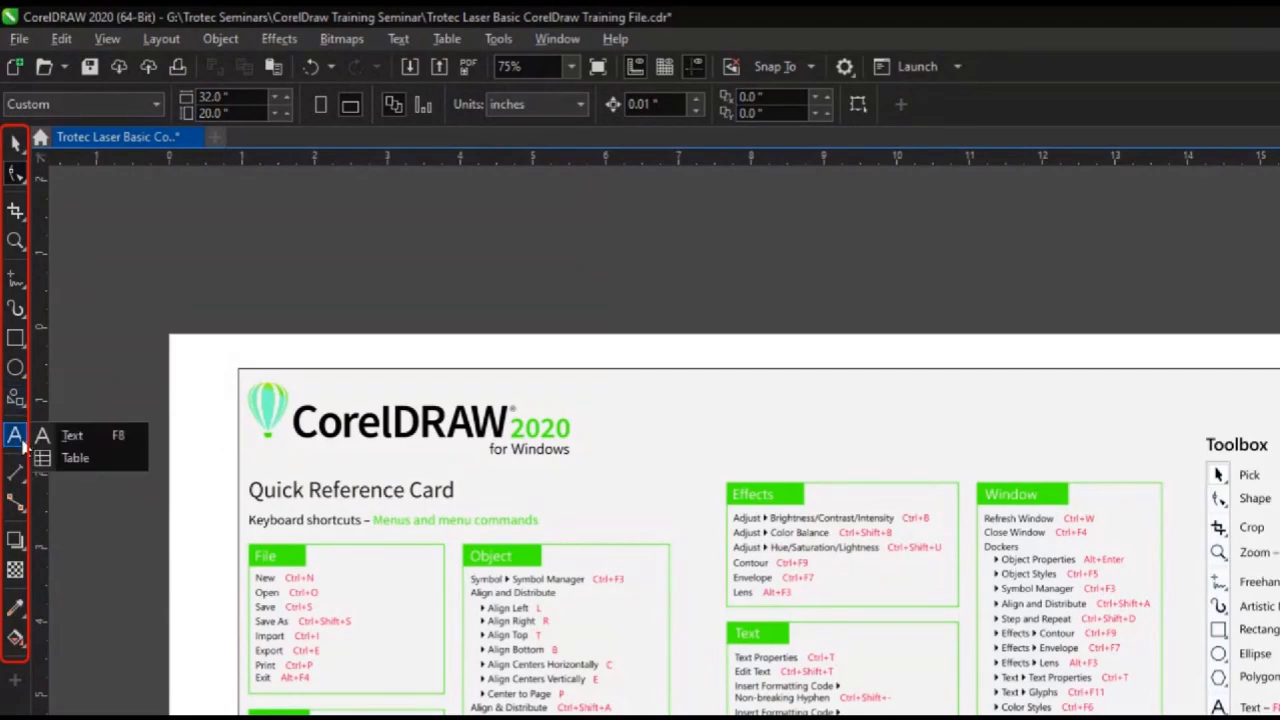
{"action": "left_click", "coordinate": [20, 476]}
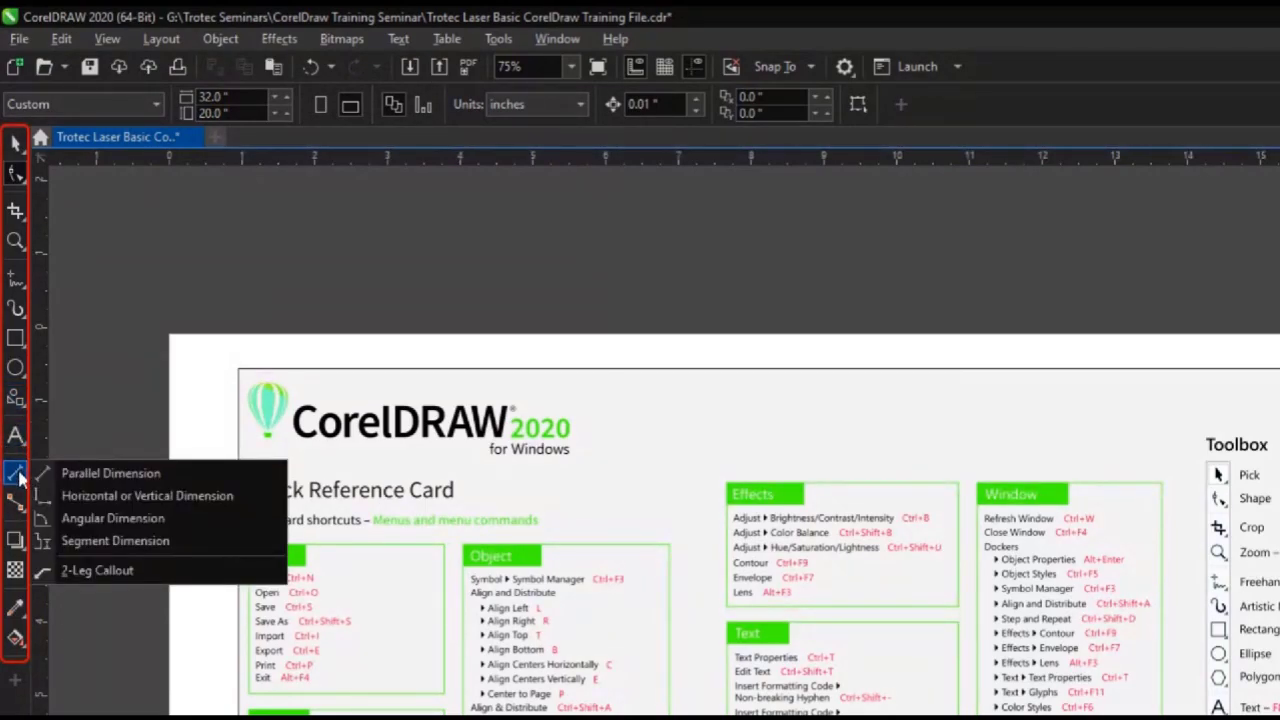
{"action": "left_click", "coordinate": [18, 506]}
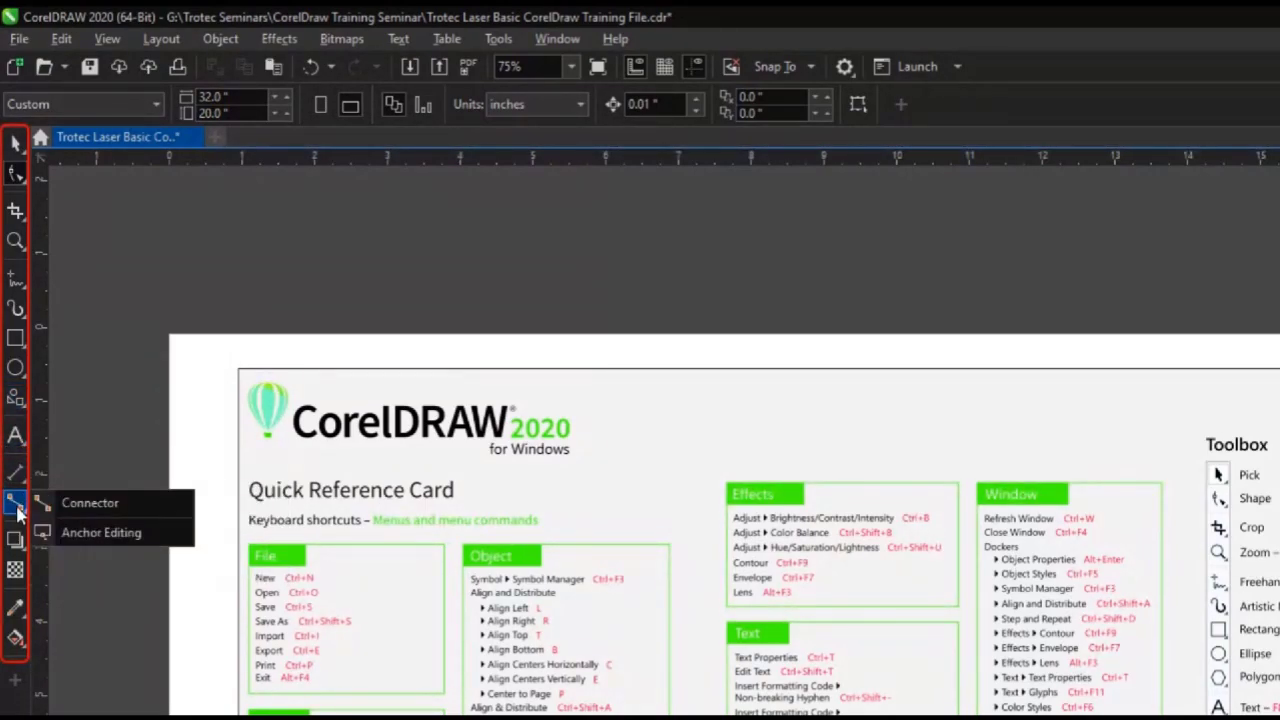
{"action": "left_click", "coordinate": [18, 542]}
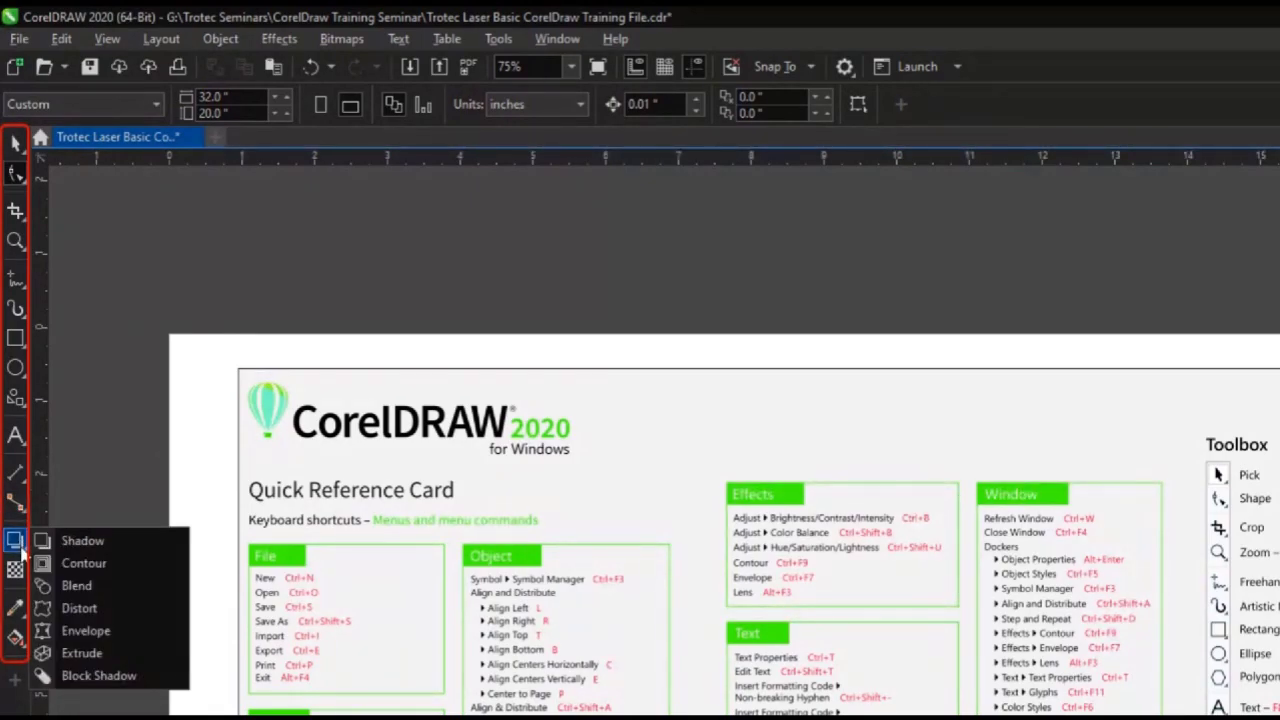
{"action": "left_click", "coordinate": [18, 606]}
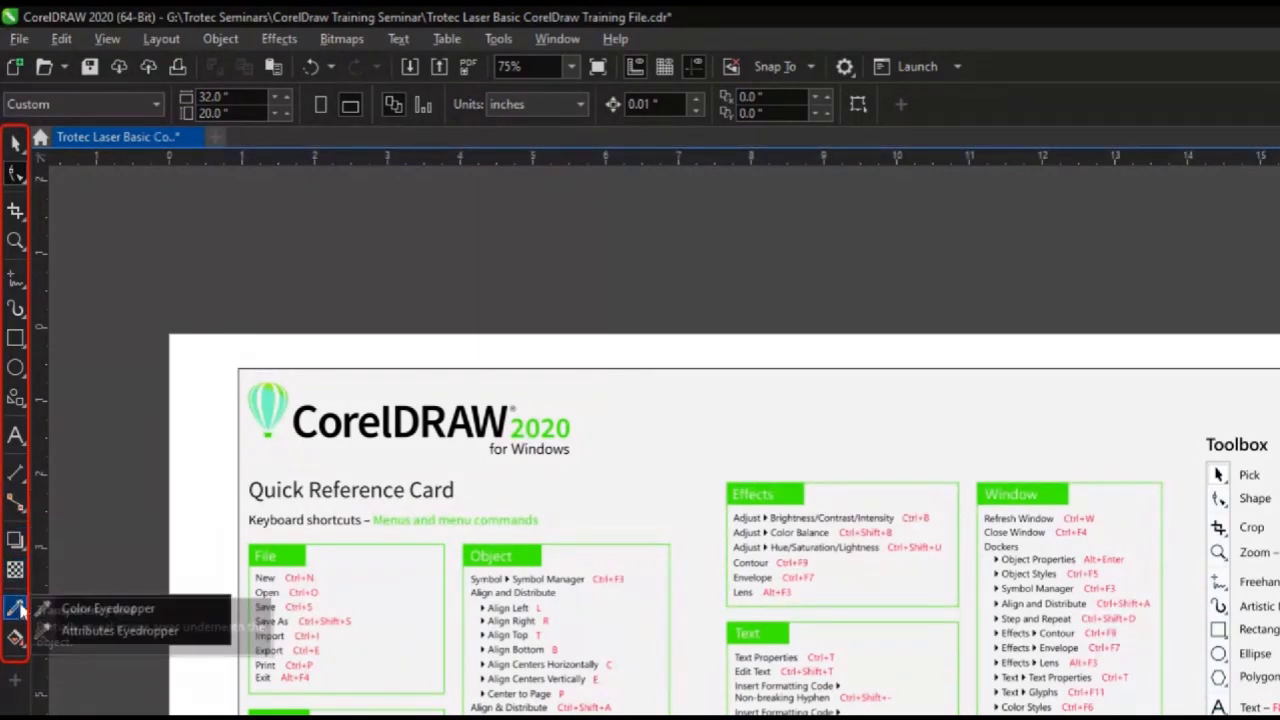
{"action": "left_click", "coordinate": [18, 642]}
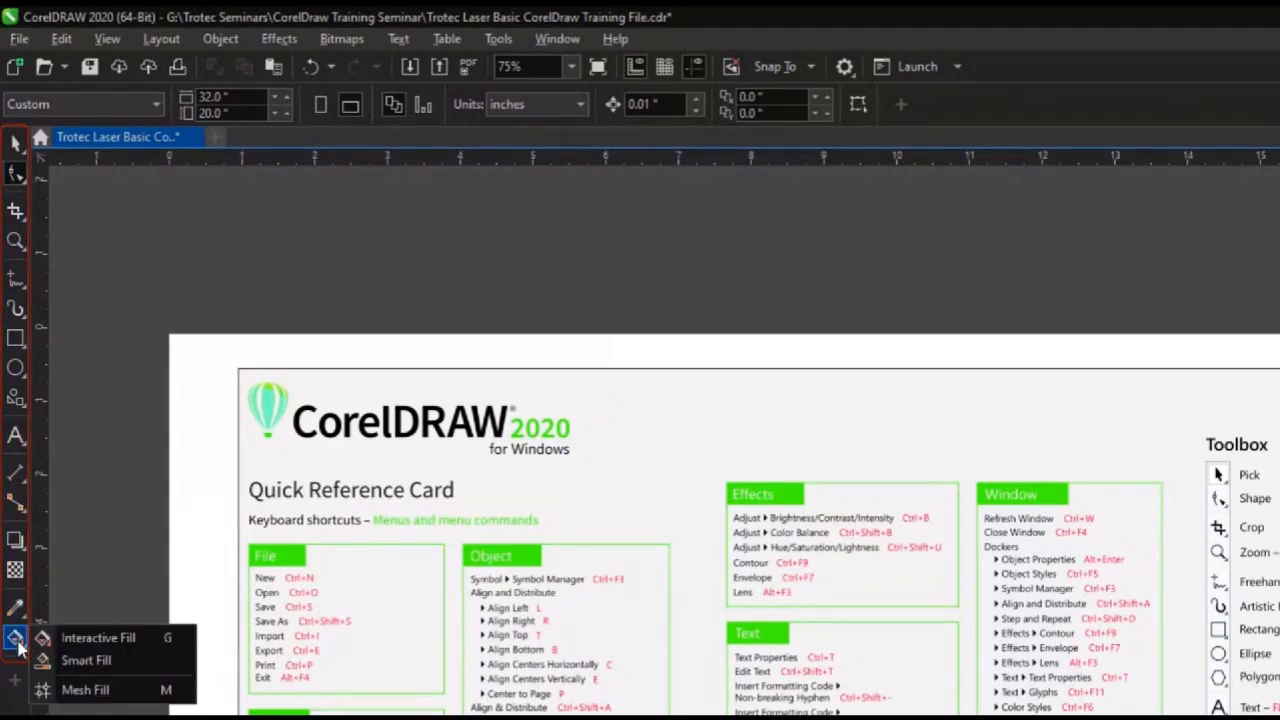
With the Pick tool, scale down the Quick Reference Card group proportionally and move it to the page's upper-left corner.
{"action": "left_click", "coordinate": [16, 143]}
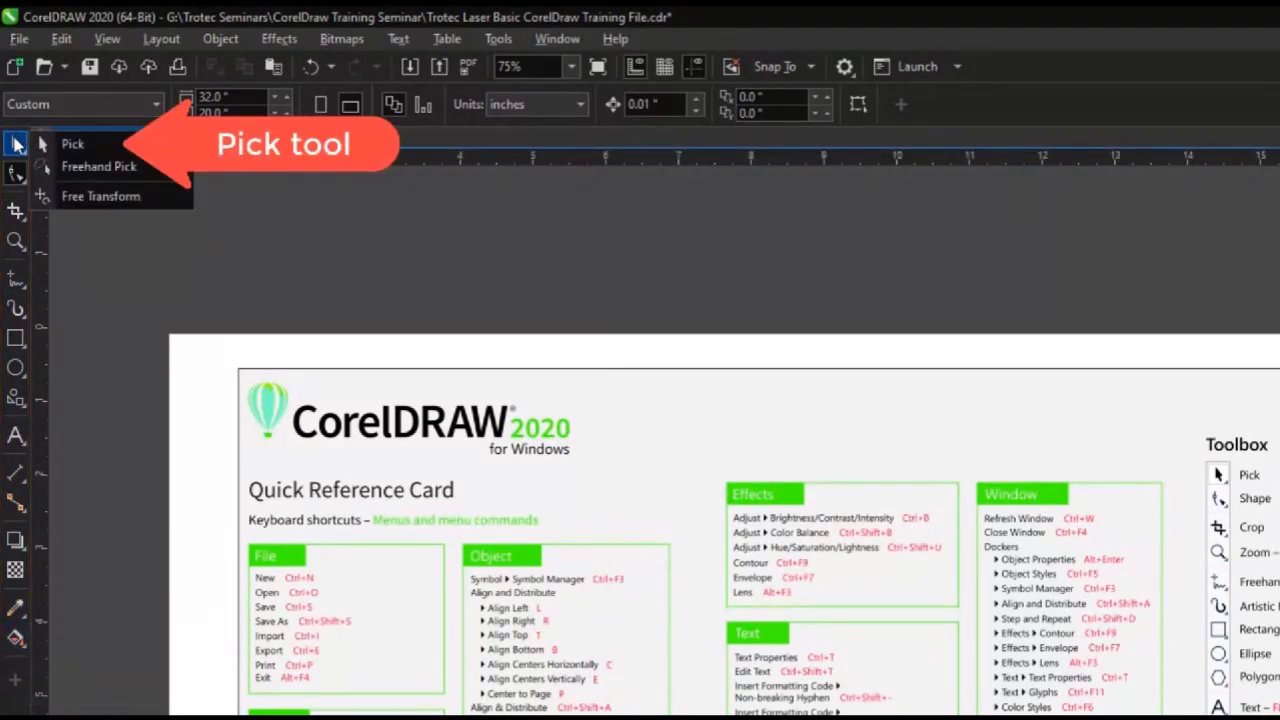
{"action": "left_click", "coordinate": [68, 147]}
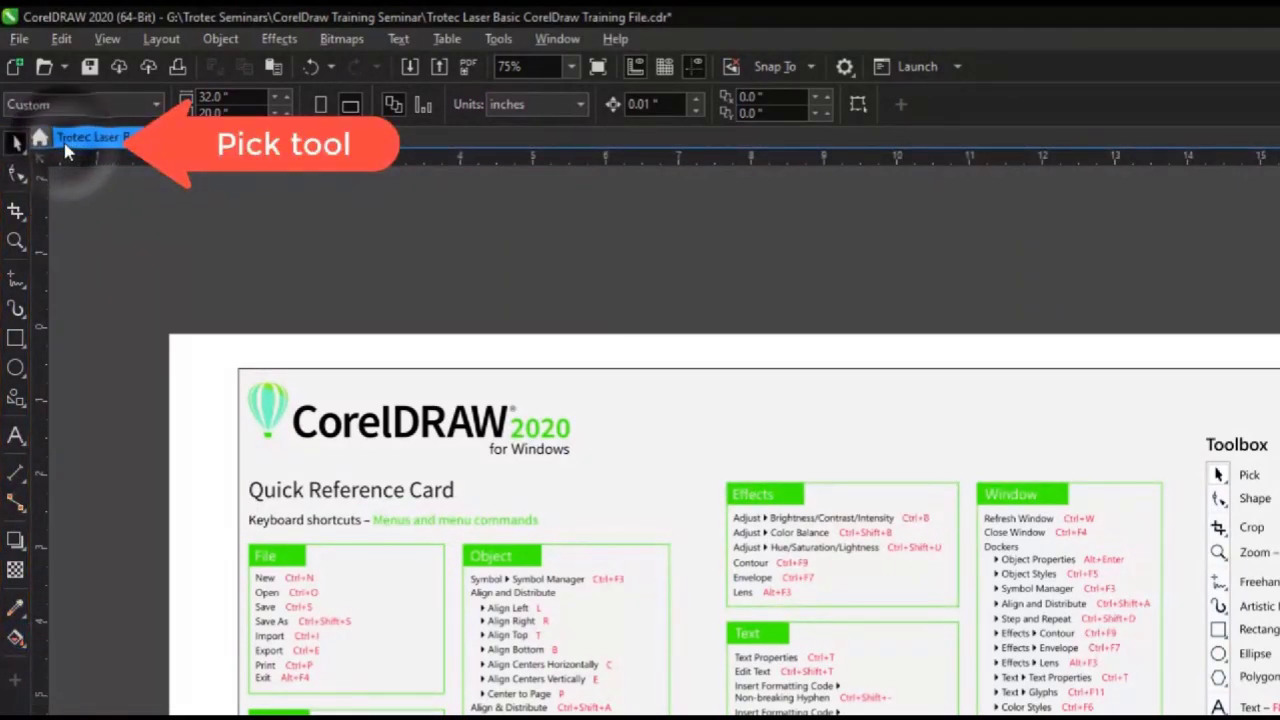
{"action": "left_click", "coordinate": [282, 374]}
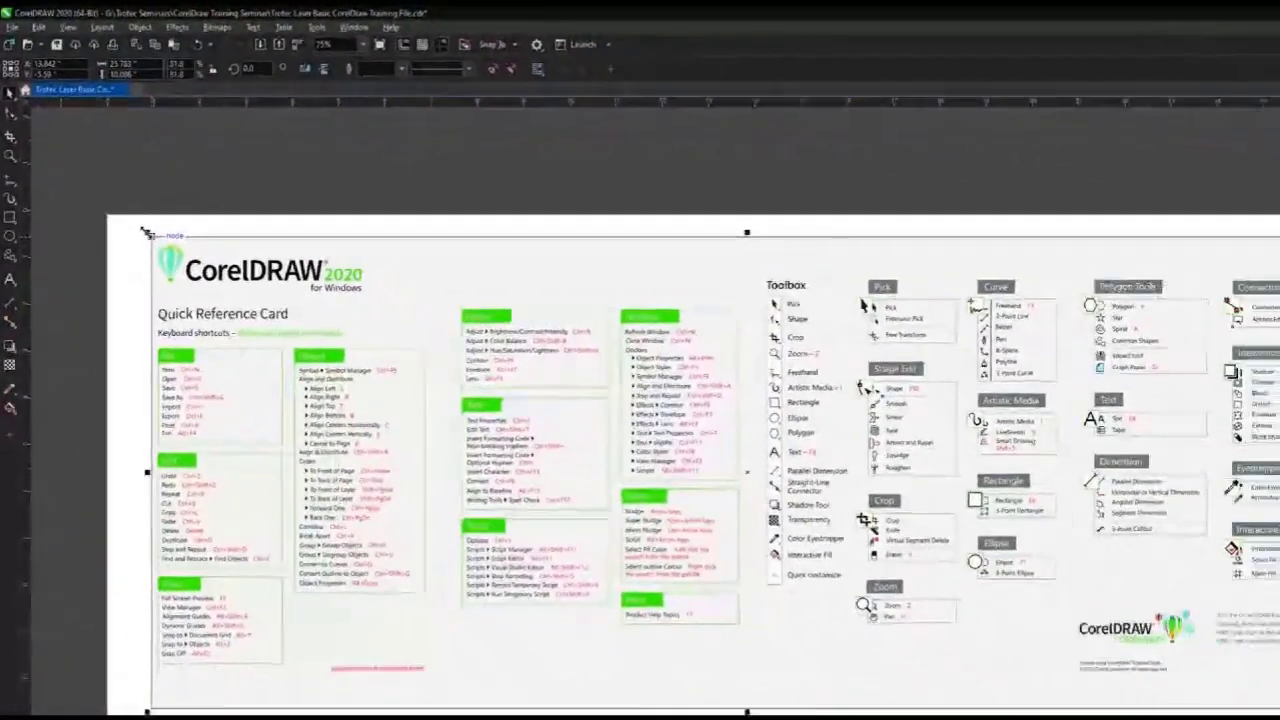
{"action": "left_click_drag", "start_coordinate": [145, 232], "coordinate": [297, 327]}
{"action": "left_click_drag", "start_coordinate": [478, 370], "coordinate": [176, 240]}
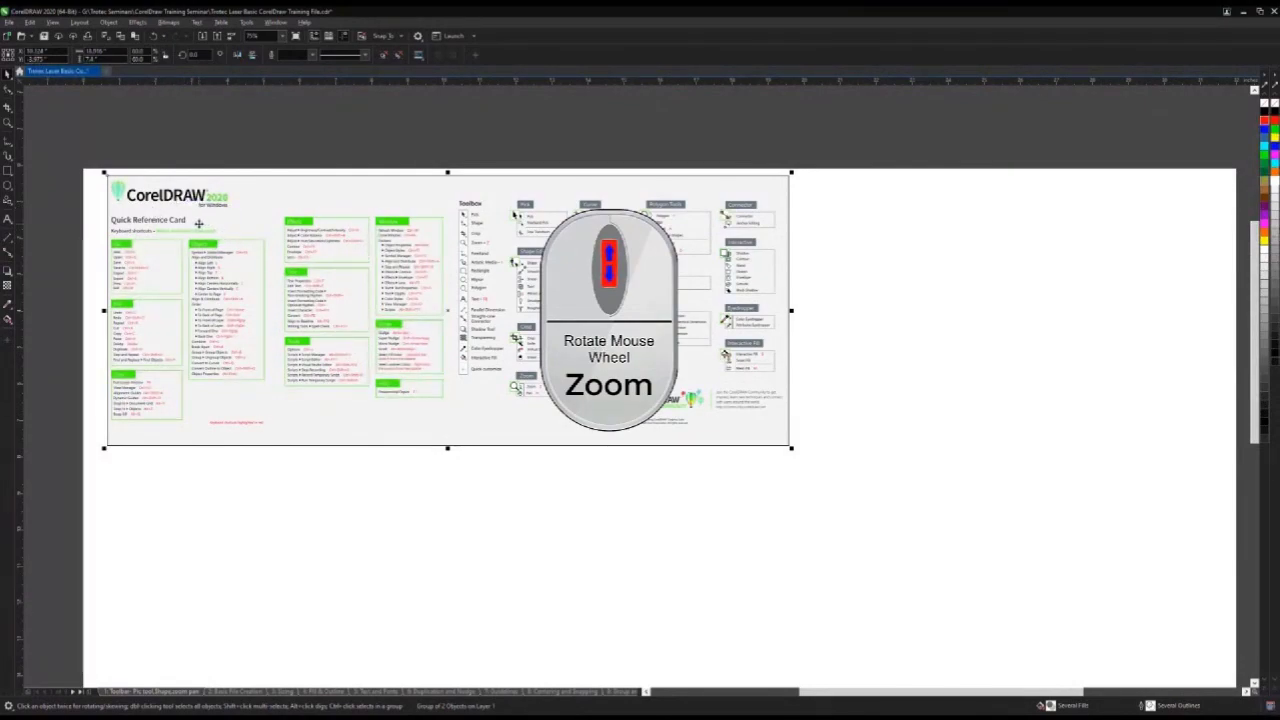
Examine the Quick Reference Card up close, covering its keyboard shortcut lists and toolbox overview.
{"action": "scroll", "coordinate": [198, 224], "scroll_direction": "up", "scroll_amount": 2}
{"action": "scroll", "coordinate": [198, 224], "scroll_direction": "up", "scroll_amount": 2}
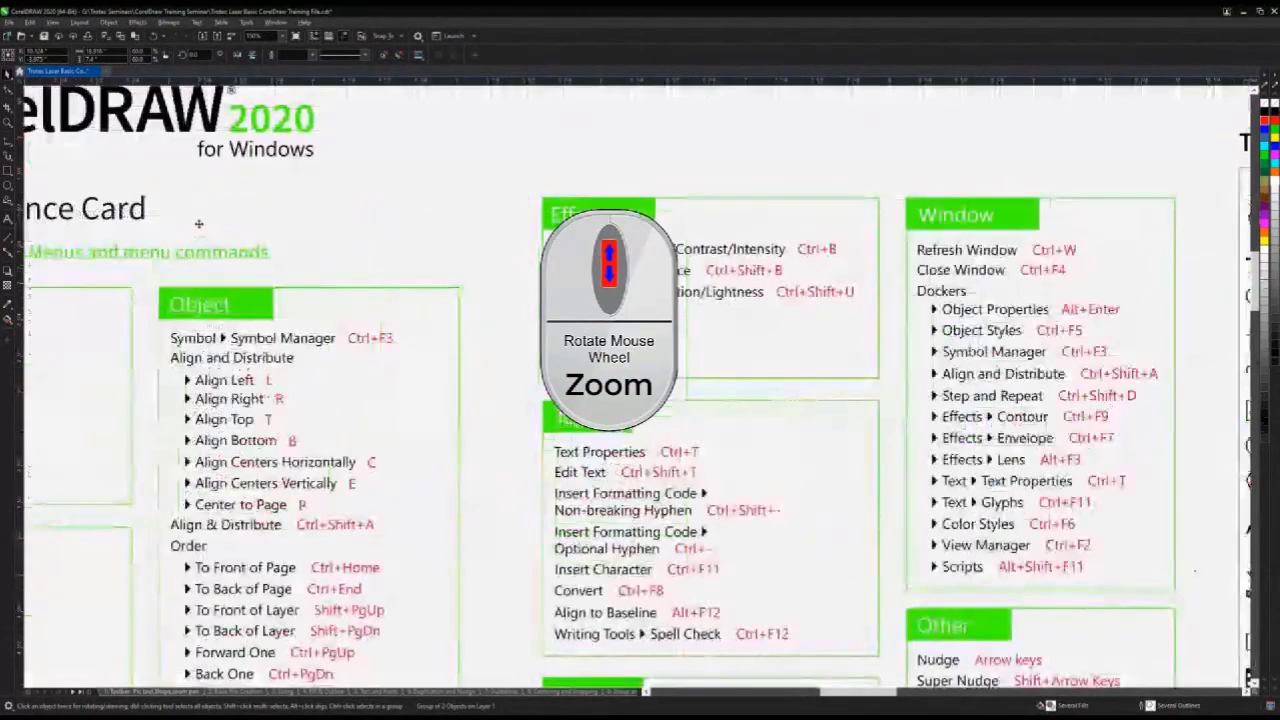
{"action": "scroll", "coordinate": [206, 280], "scroll_direction": "up", "scroll_amount": 2}
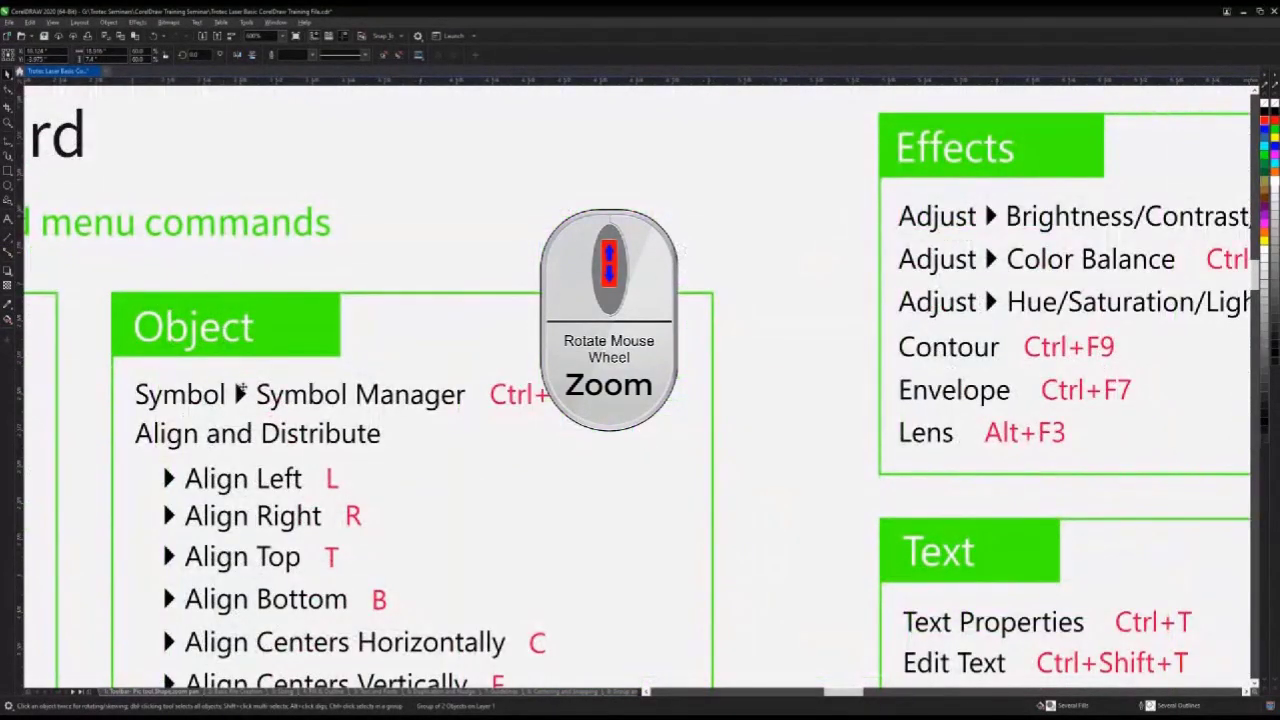
{"action": "left_click_drag", "start_coordinate": [243, 393], "coordinate": [65, 322]}
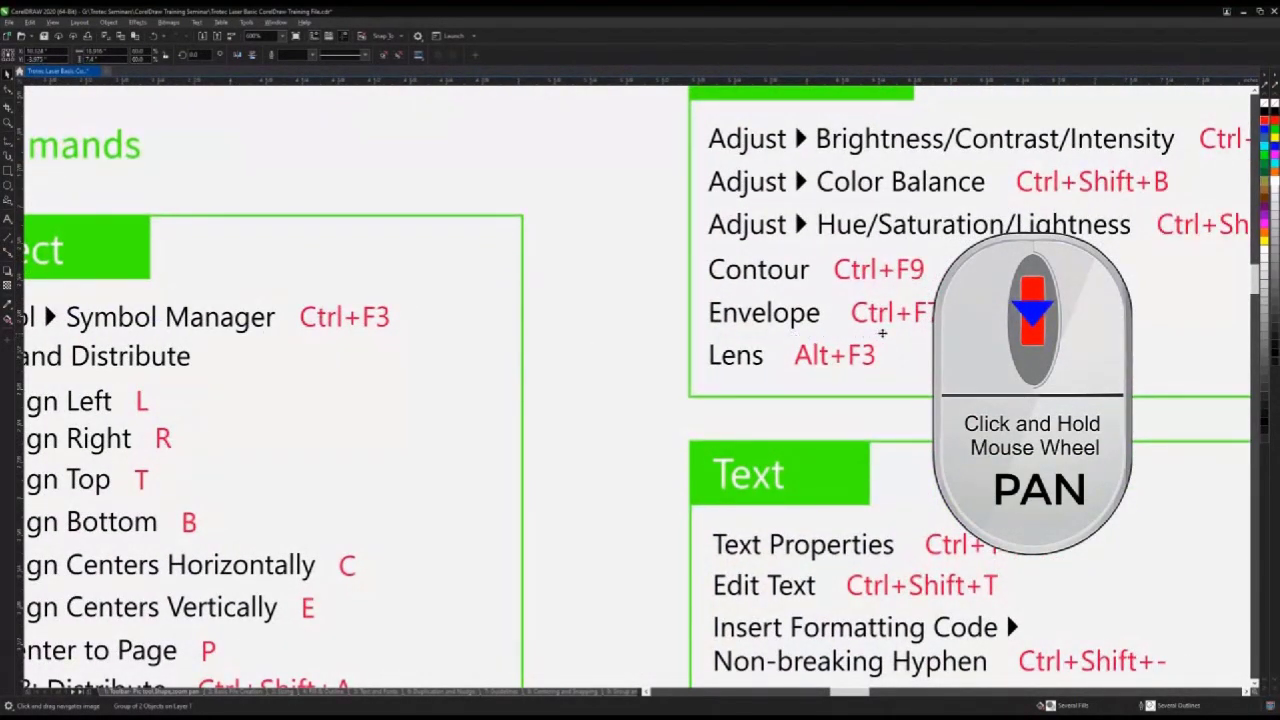
{"action": "left_click_drag", "start_coordinate": [882, 333], "coordinate": [314, 323]}
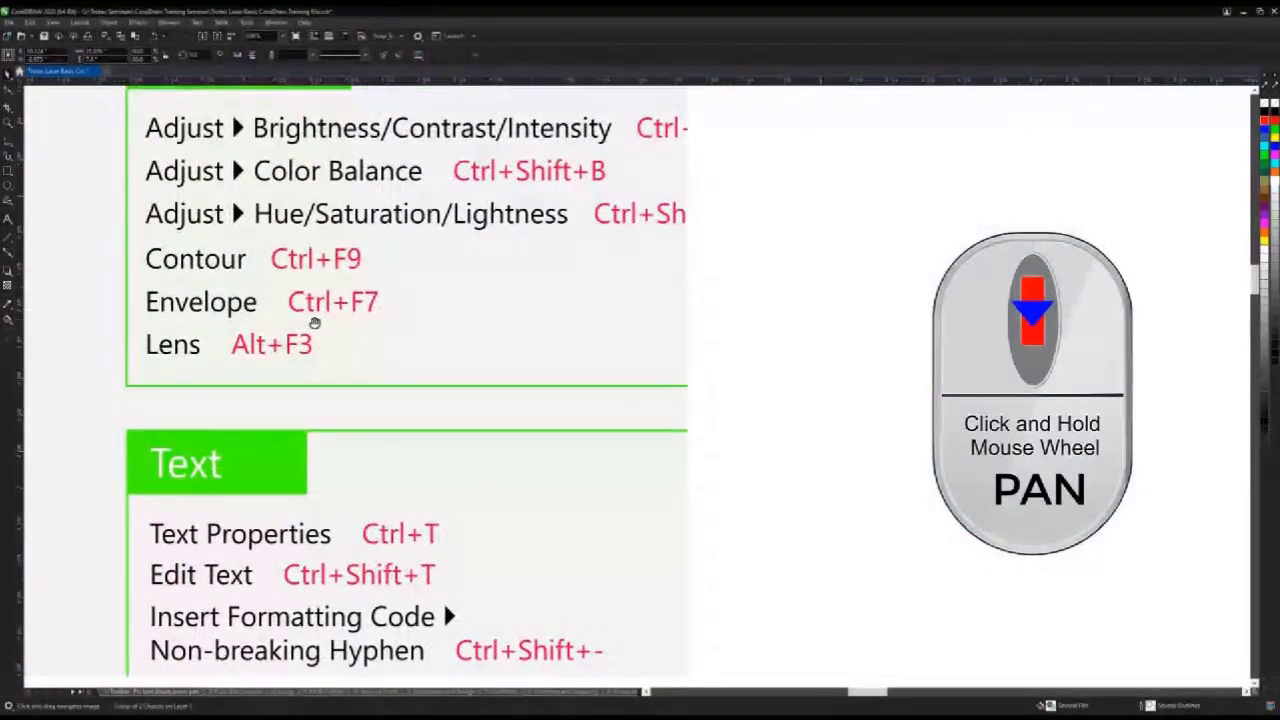
{"action": "scroll", "coordinate": [314, 323], "scroll_direction": "down", "scroll_amount": 2}
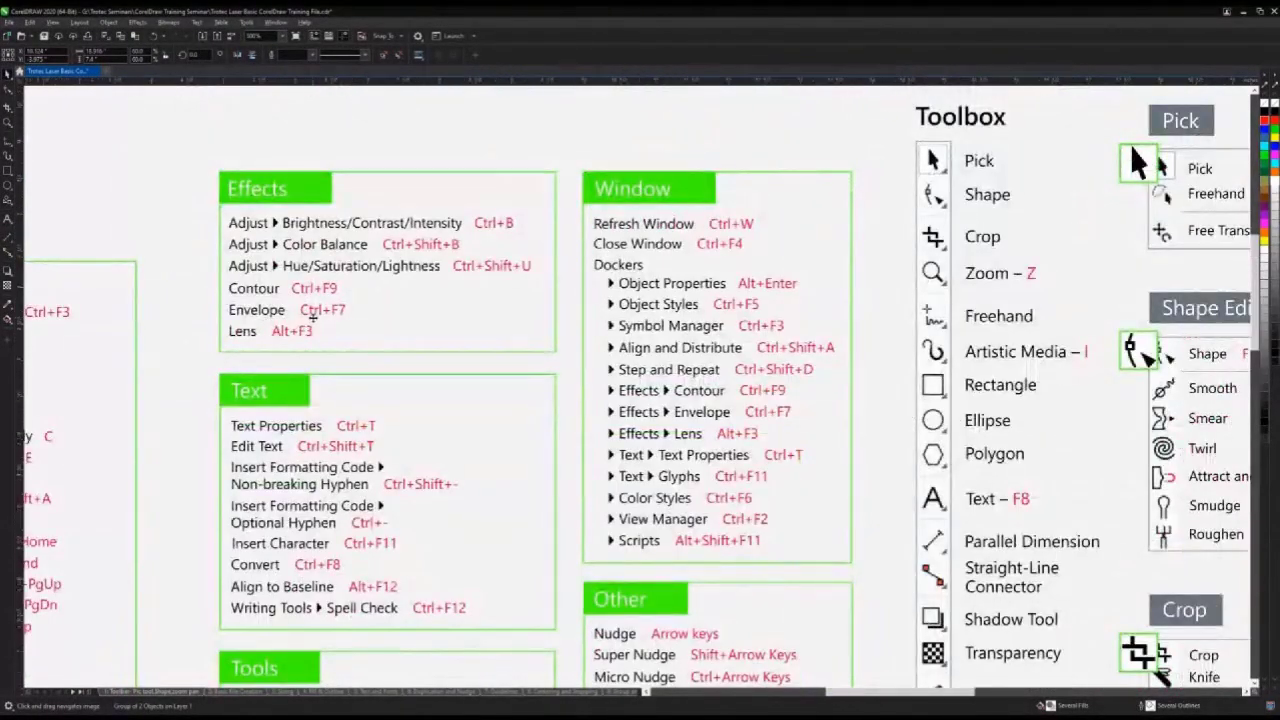
{"action": "scroll", "coordinate": [313, 318], "scroll_direction": "down", "scroll_amount": 1}
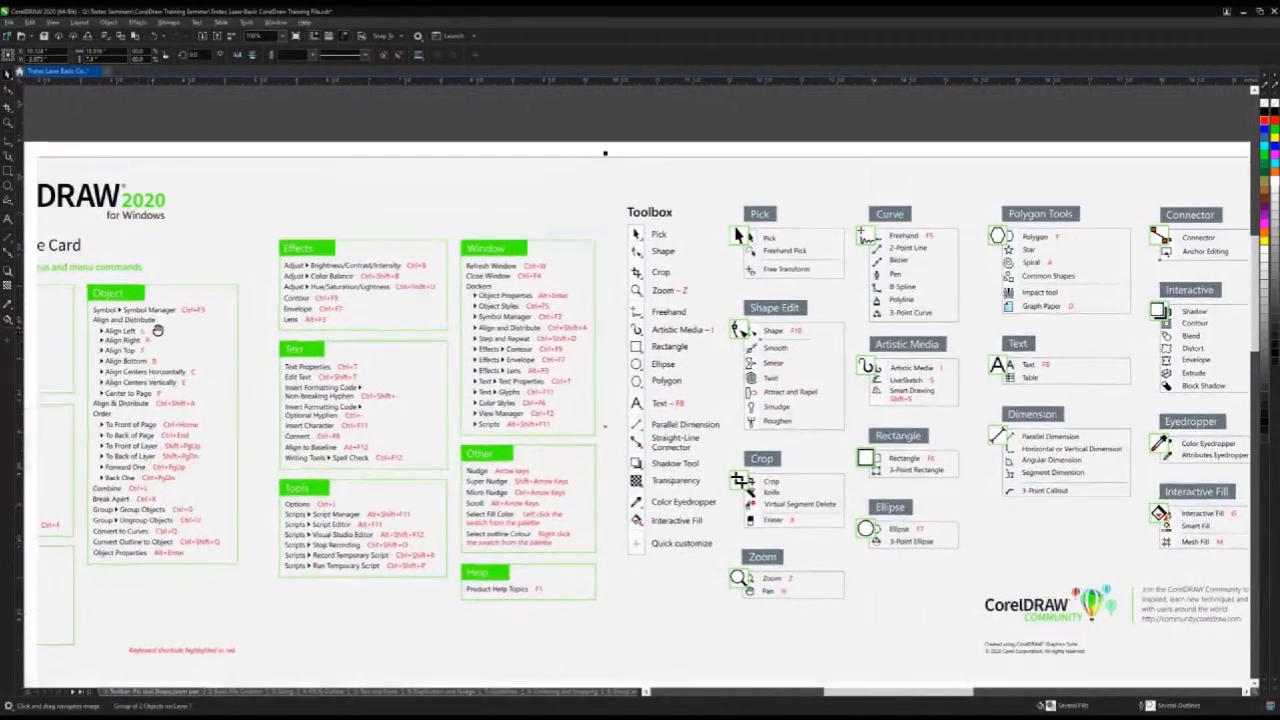
{"action": "left_click_drag", "start_coordinate": [157, 330], "coordinate": [380, 283]}
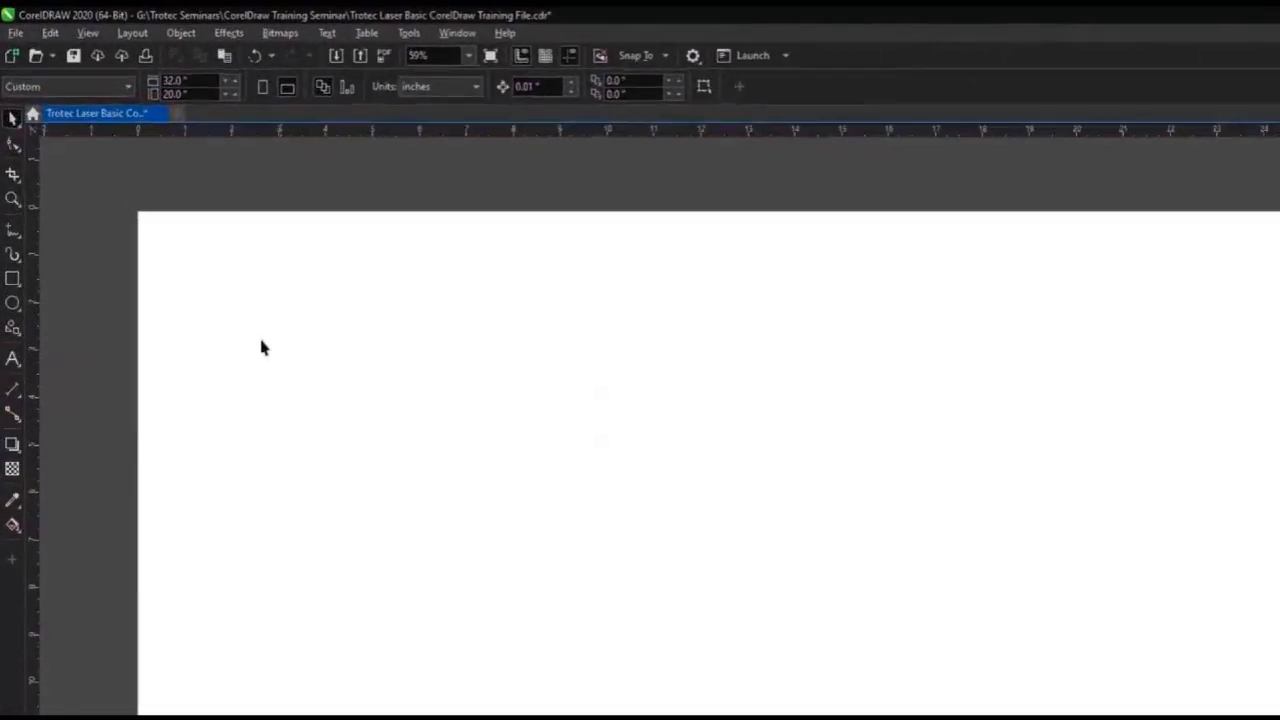
Draw a rectangle about 4.28 by 4.17 inches in the upper-left part of the blank page.
{"action": "left_click", "coordinate": [15, 279]}
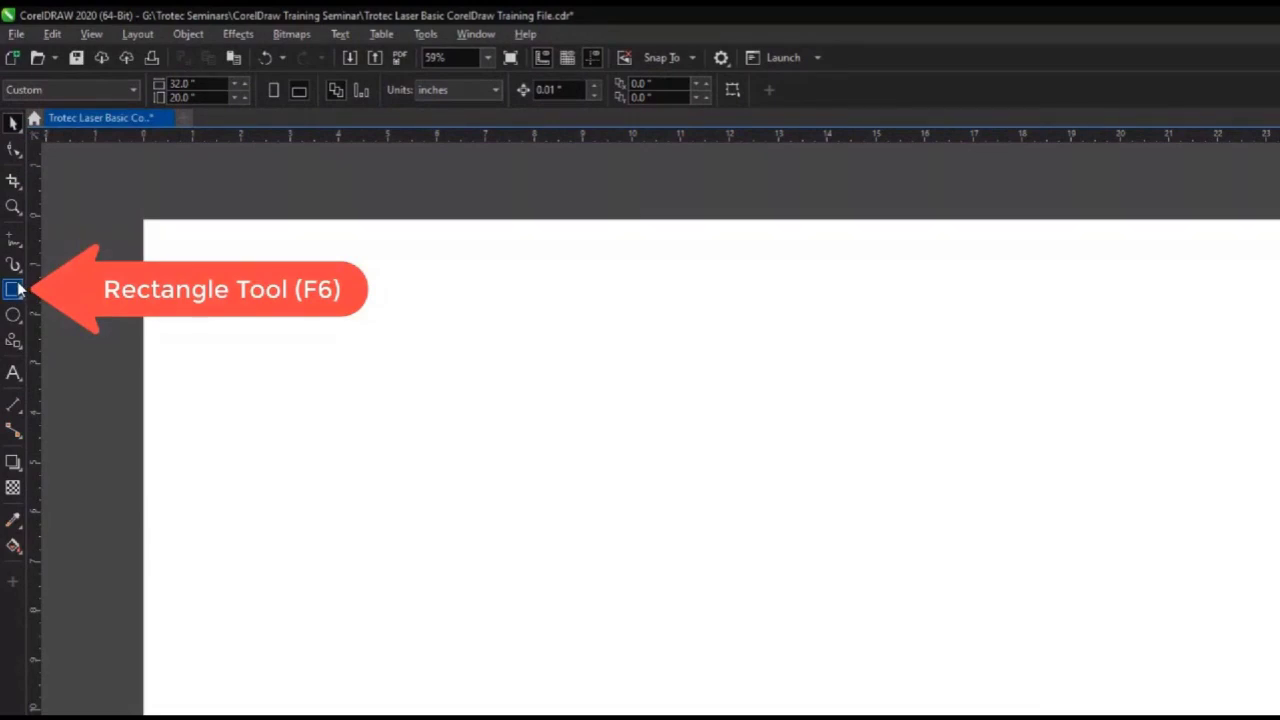
{"action": "left_click", "coordinate": [16, 289]}
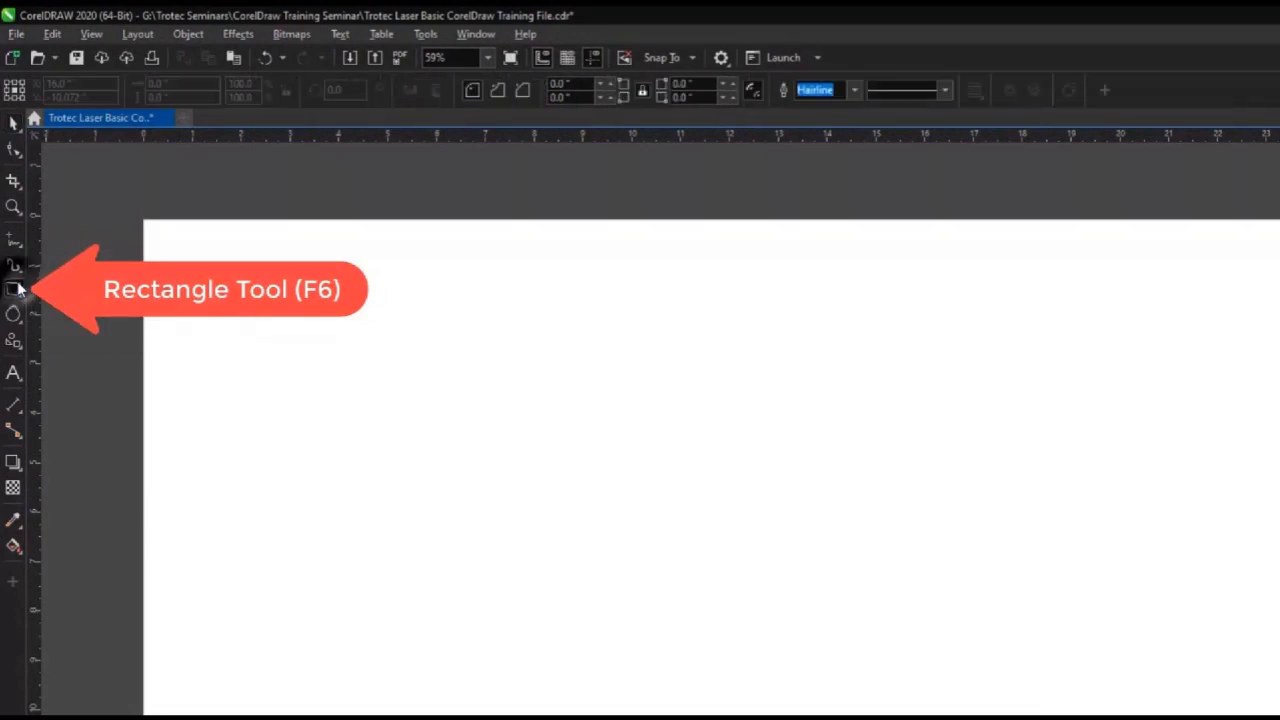
{"action": "mouse_move", "coordinate": [331, 313]}
{"action": "left_mouse_down"}
{"action": "mouse_move", "coordinate": [506, 454]}
{"action": "mouse_move", "coordinate": [540, 520]}
{"action": "left_mouse_up"}
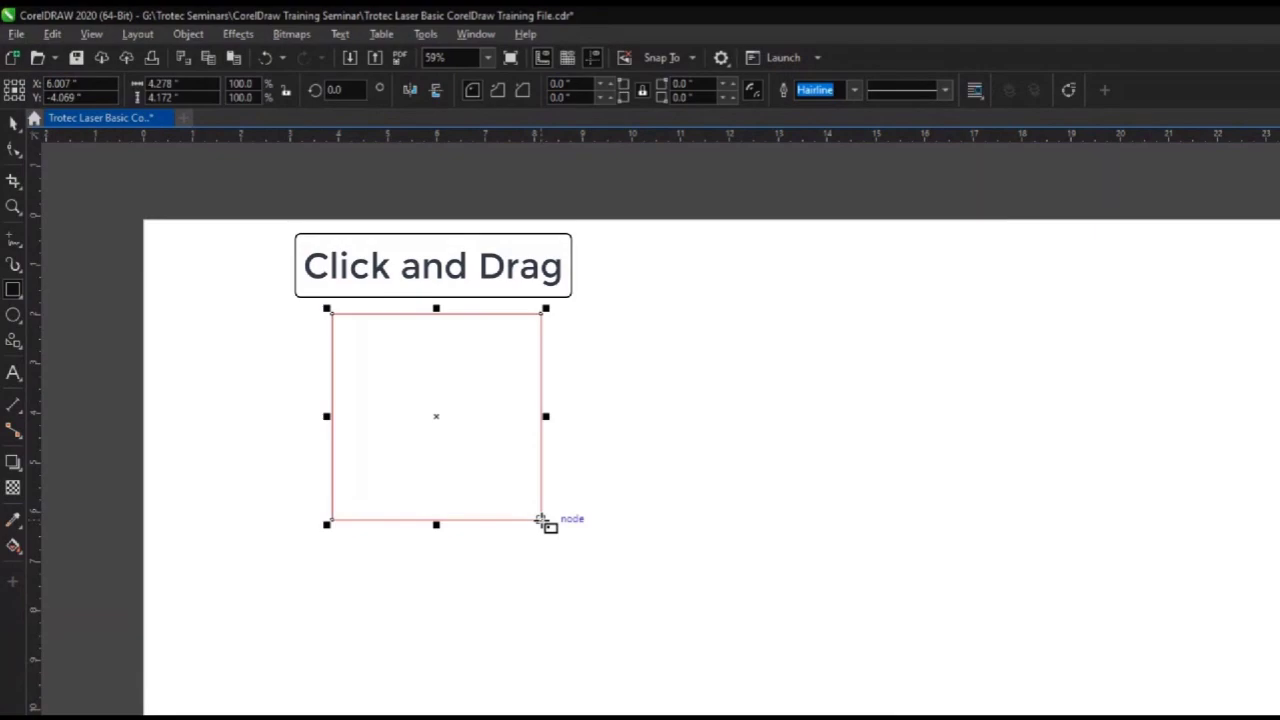
Draw an ellipse about 4.6 by 4.1 inches beside the rectangle on the page.
{"action": "left_click", "coordinate": [12, 316]}
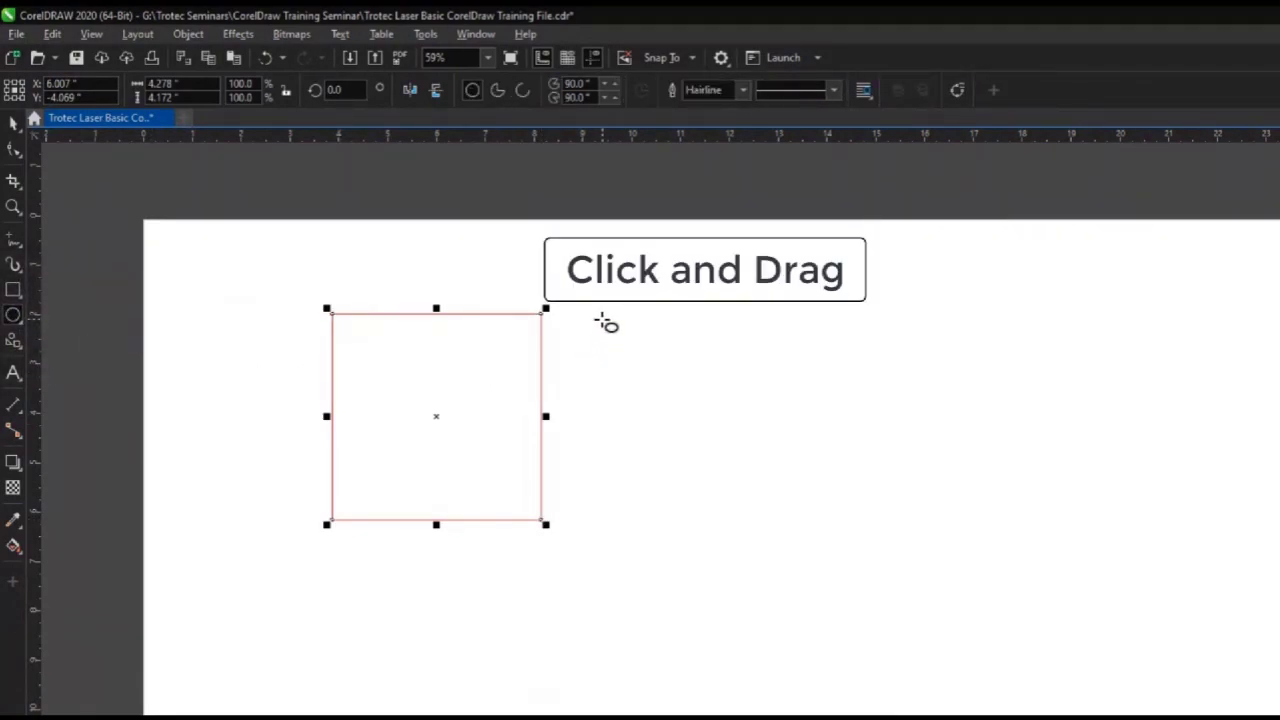
{"action": "left_click_drag", "start_coordinate": [601, 320], "coordinate": [826, 524]}
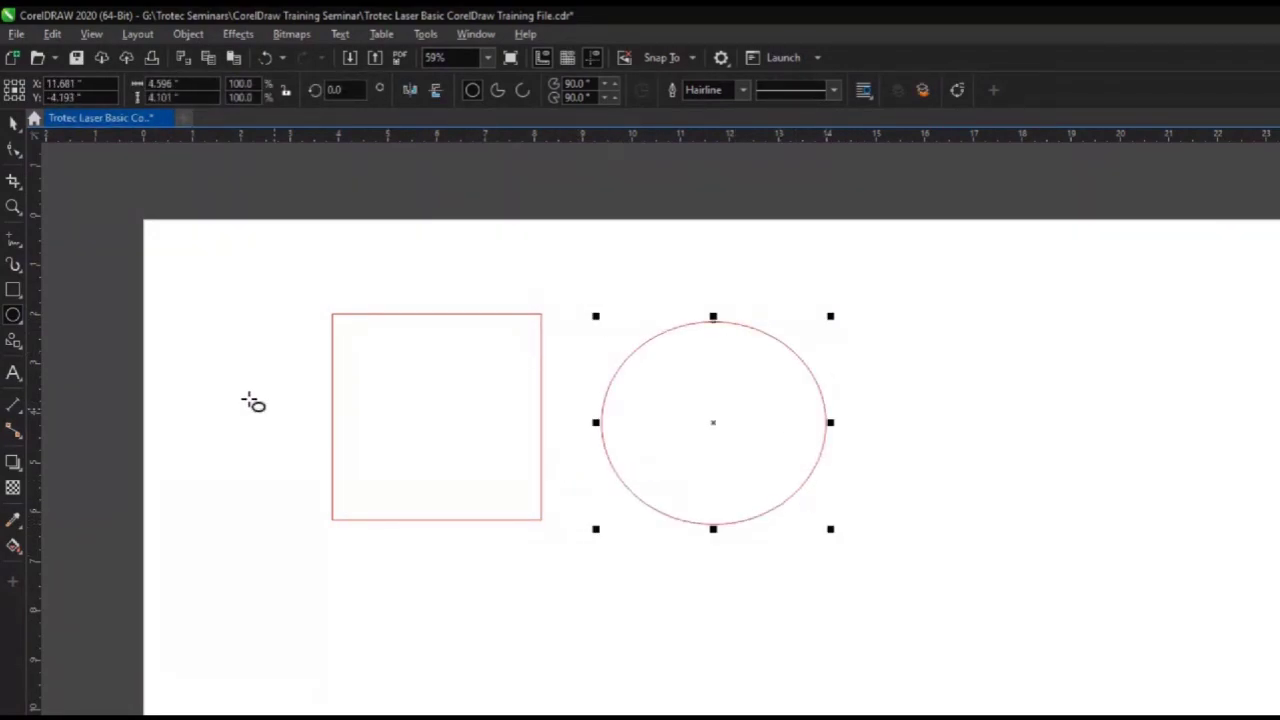
With the Freehand tool, draw a wavy curve about 5.44 inches wide above the rectangle and a near-vertical line about 5.59 inches tall between the shapes.
{"action": "left_click", "coordinate": [14, 242]}
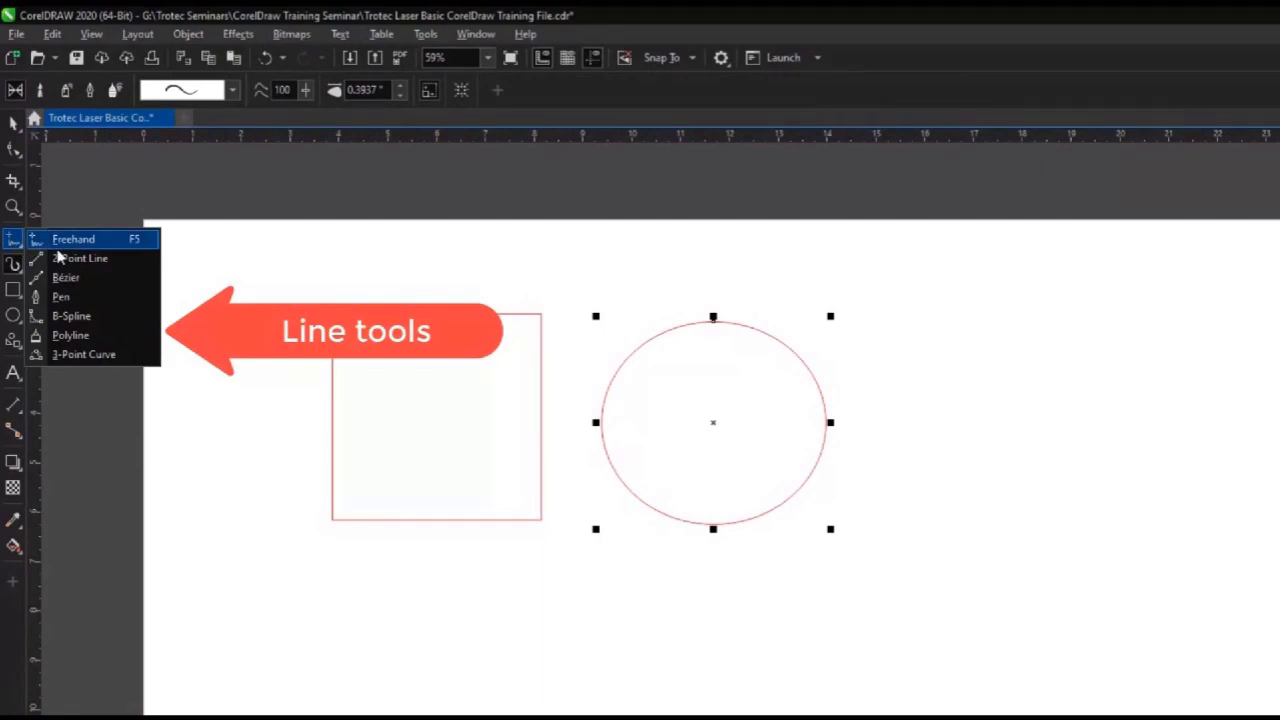
{"action": "left_click", "coordinate": [88, 244]}
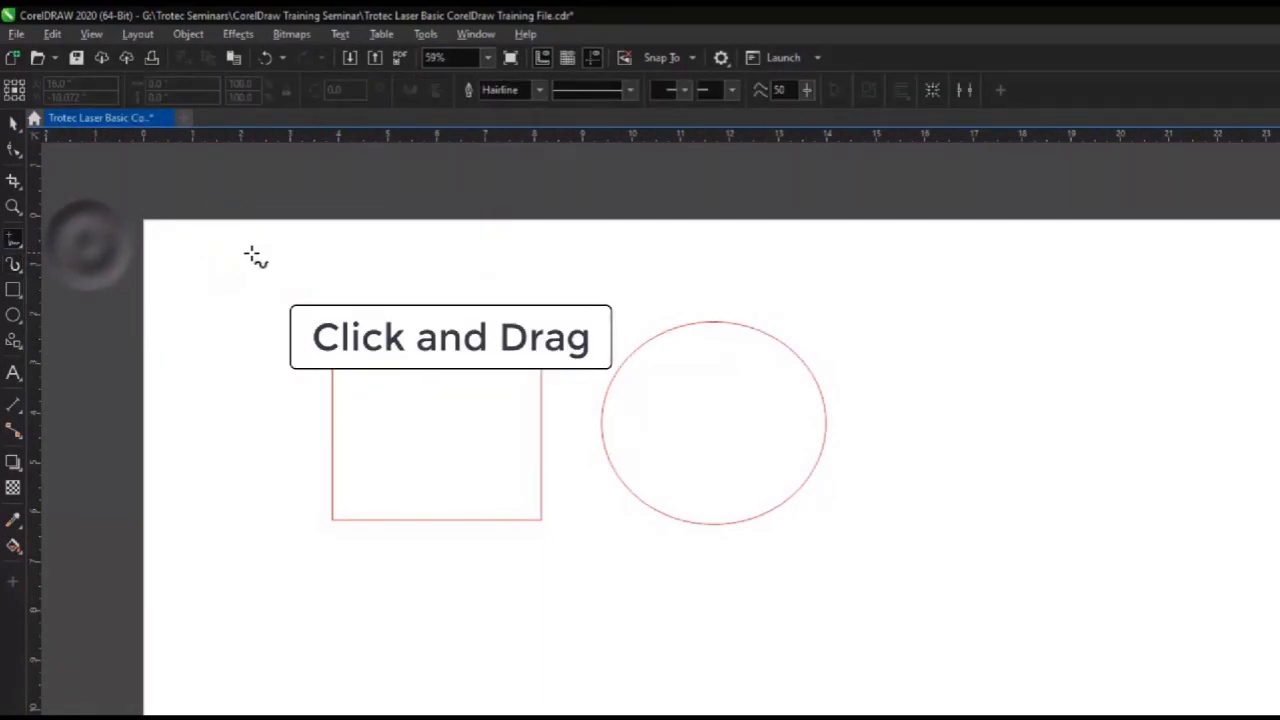
{"action": "mouse_move", "coordinate": [314, 262]}
{"action": "left_mouse_down"}
{"action": "mouse_move", "coordinate": [397, 247]}
{"action": "mouse_move", "coordinate": [436, 280]}
{"action": "mouse_move", "coordinate": [498, 249]}
{"action": "mouse_move", "coordinate": [551, 277]}
{"action": "mouse_move", "coordinate": [582, 256]}
{"action": "left_mouse_up"}
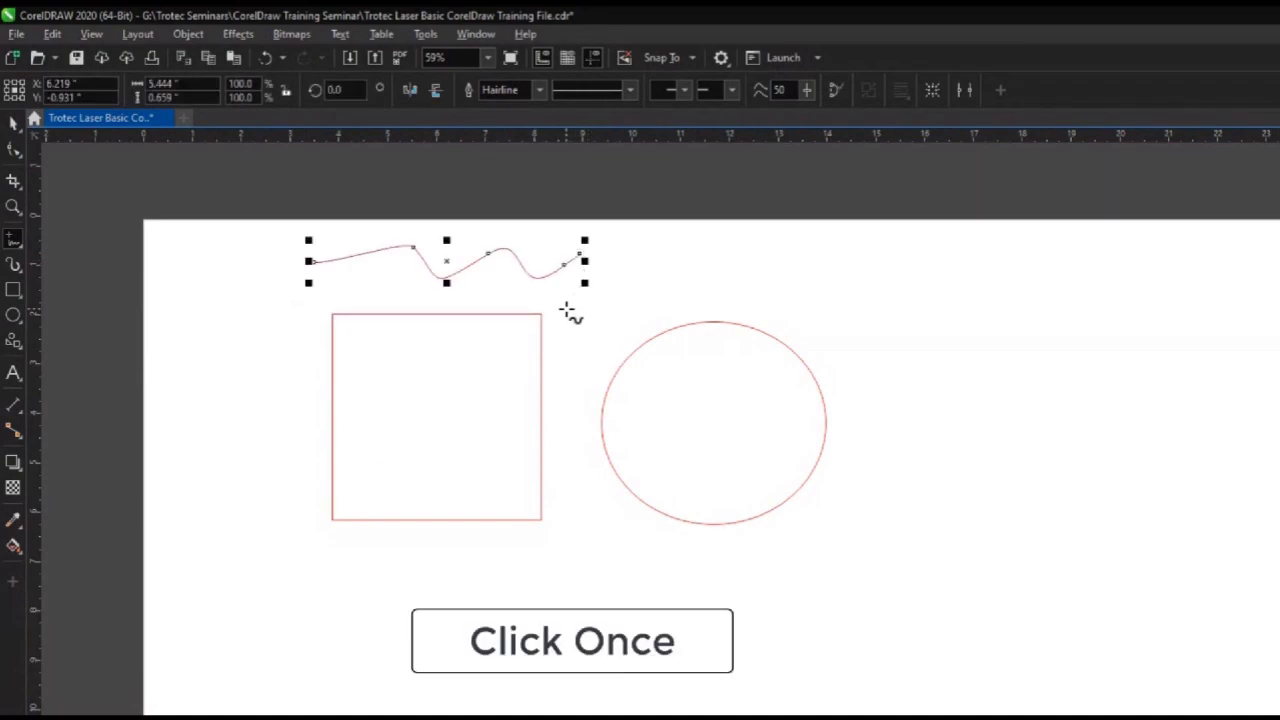
{"action": "left_click", "coordinate": [567, 312]}
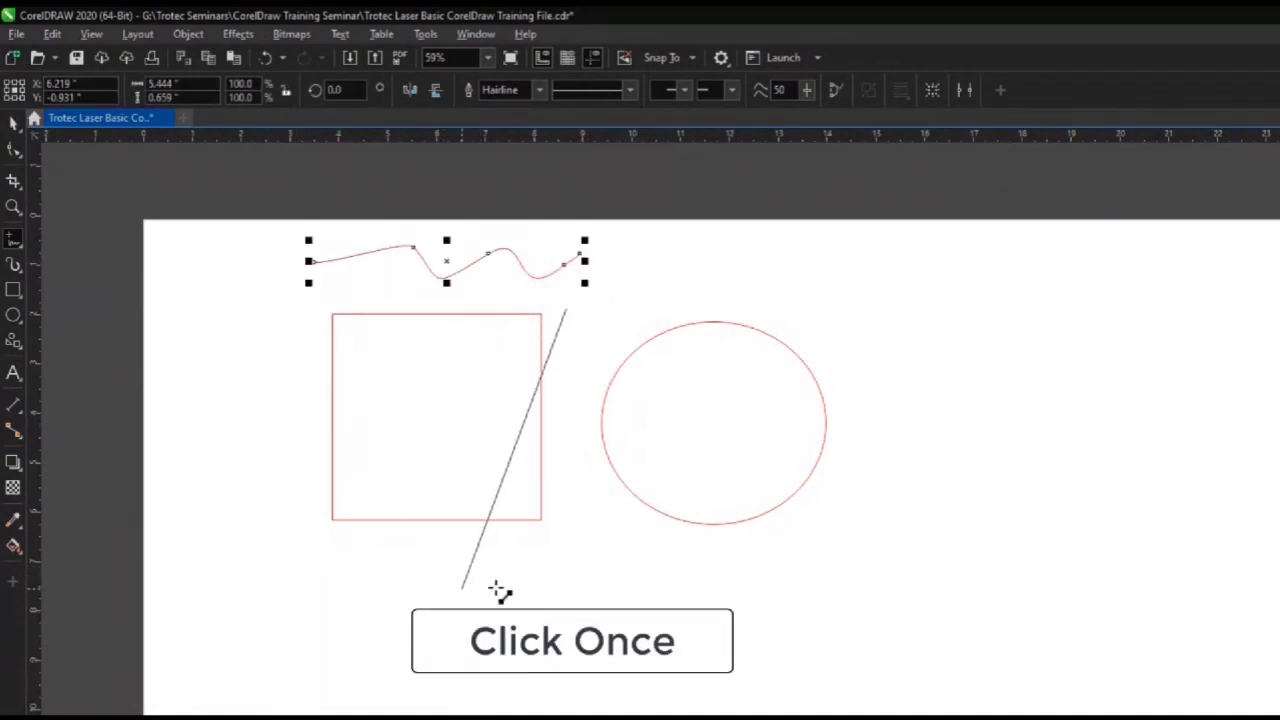
{"action": "left_click", "coordinate": [571, 590]}
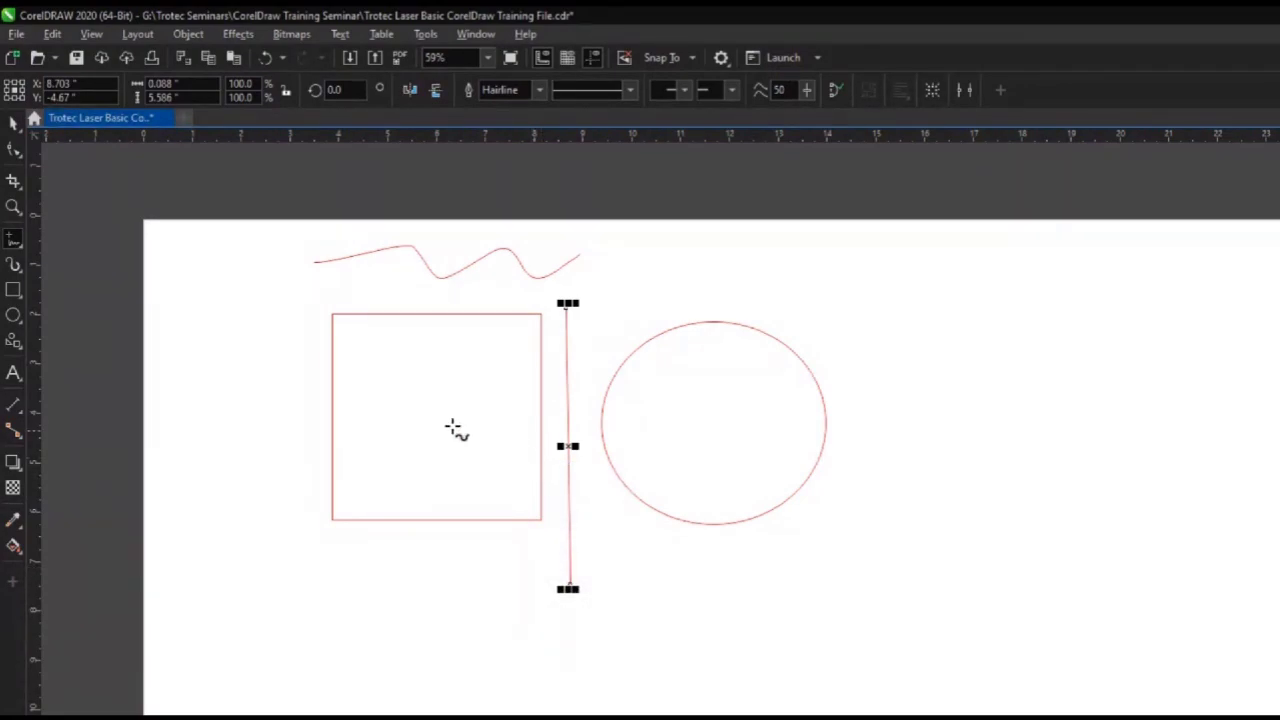
With the Pick tool, move the rectangle down and to the left and scale it proportionally to about 2.88 by 2.81 inches.
{"action": "left_click", "coordinate": [15, 124]}
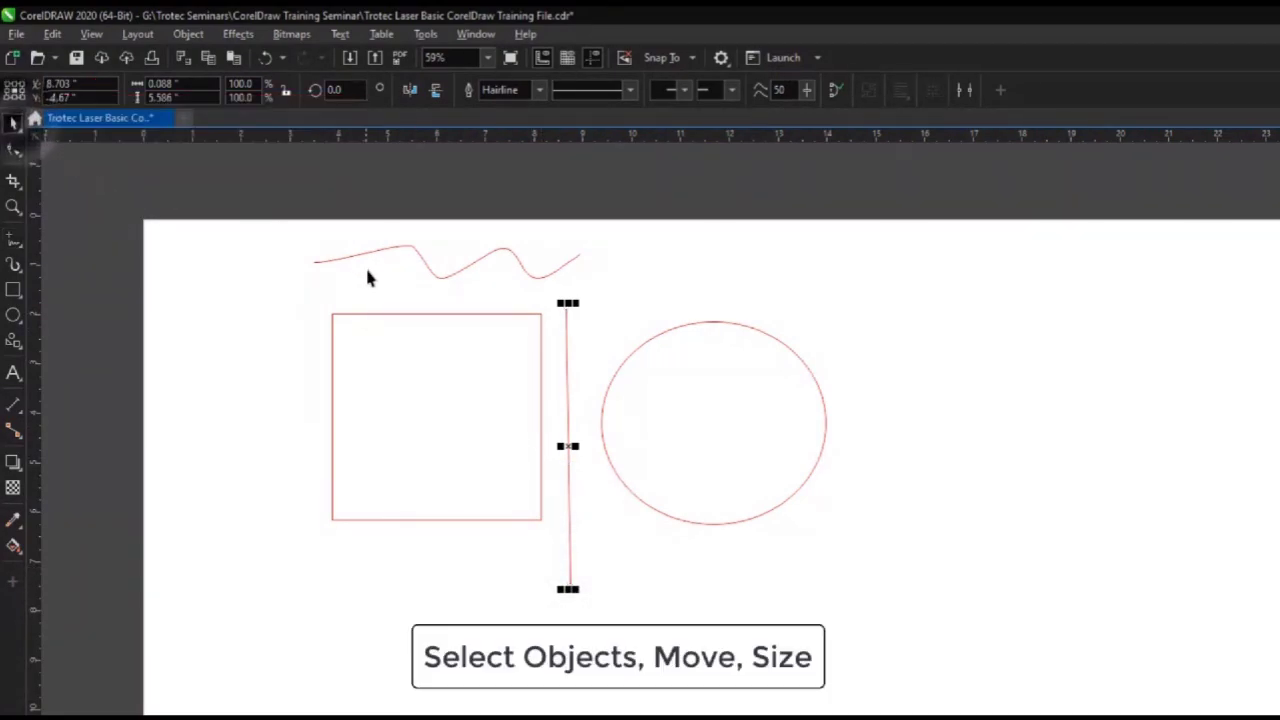
{"action": "left_click", "coordinate": [399, 311]}
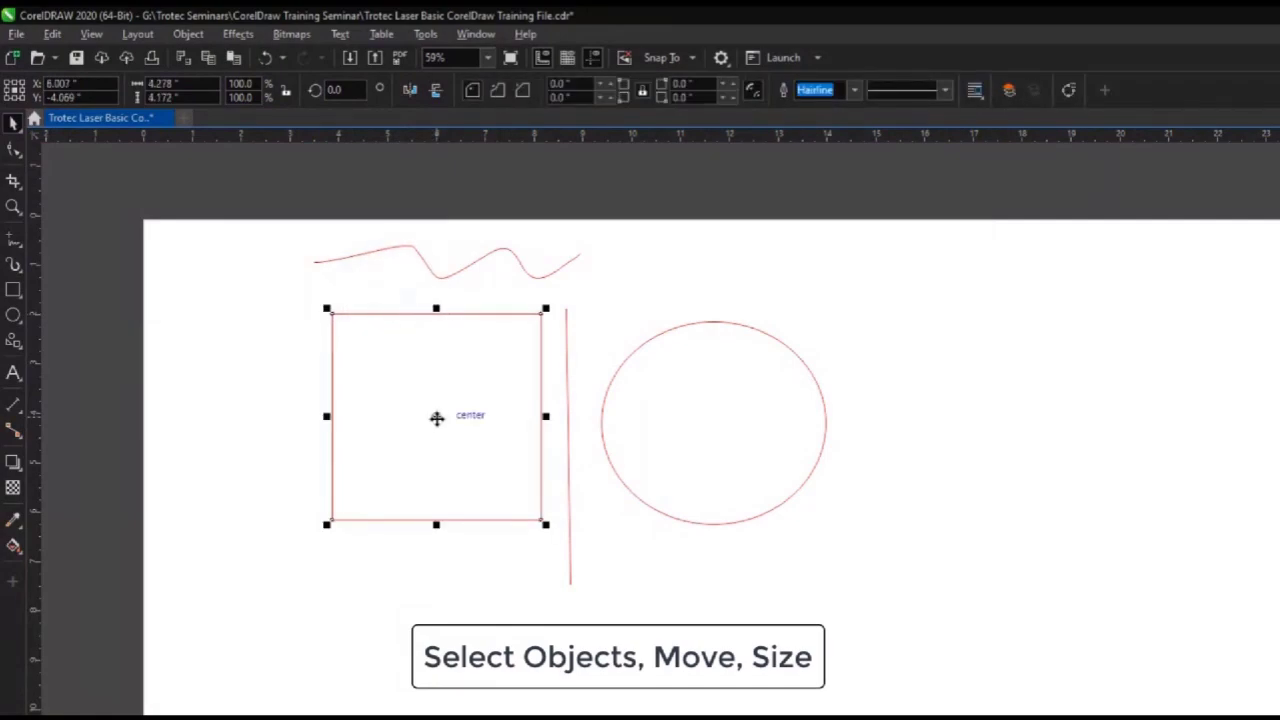
{"action": "left_click_drag", "start_coordinate": [429, 420], "coordinate": [380, 443]}
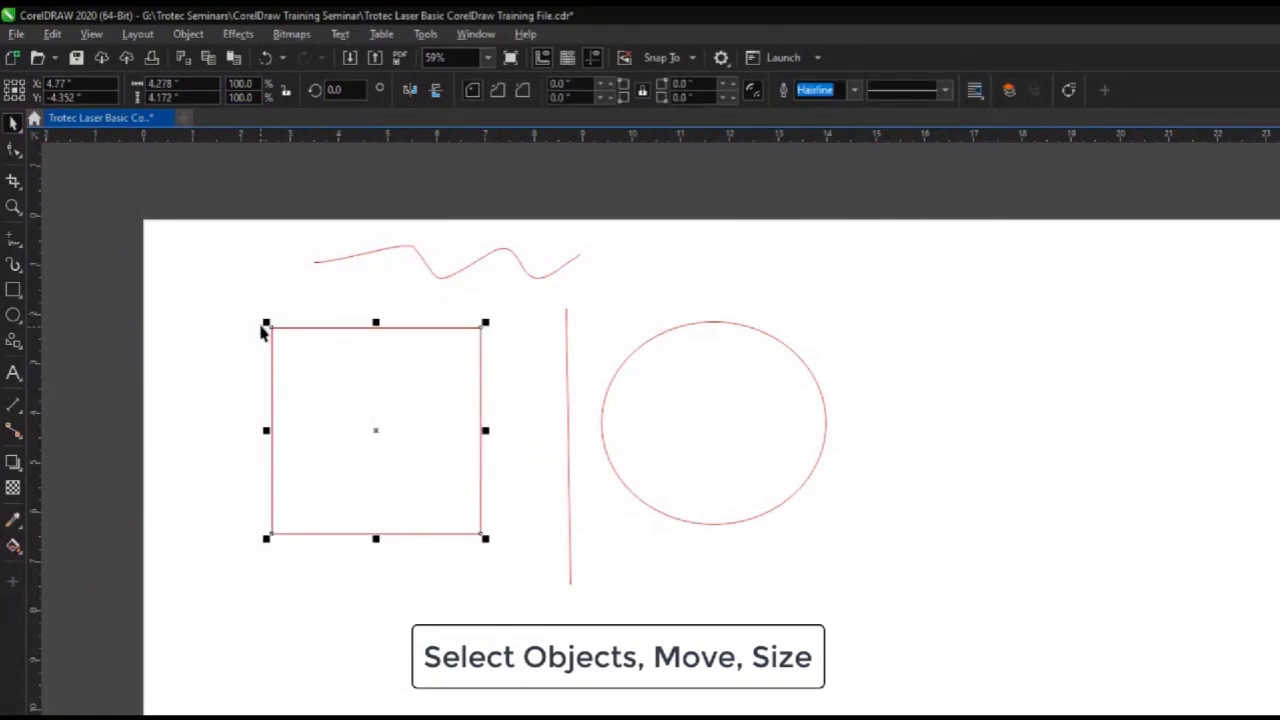
{"action": "left_click_drag", "start_coordinate": [264, 323], "coordinate": [340, 395]}
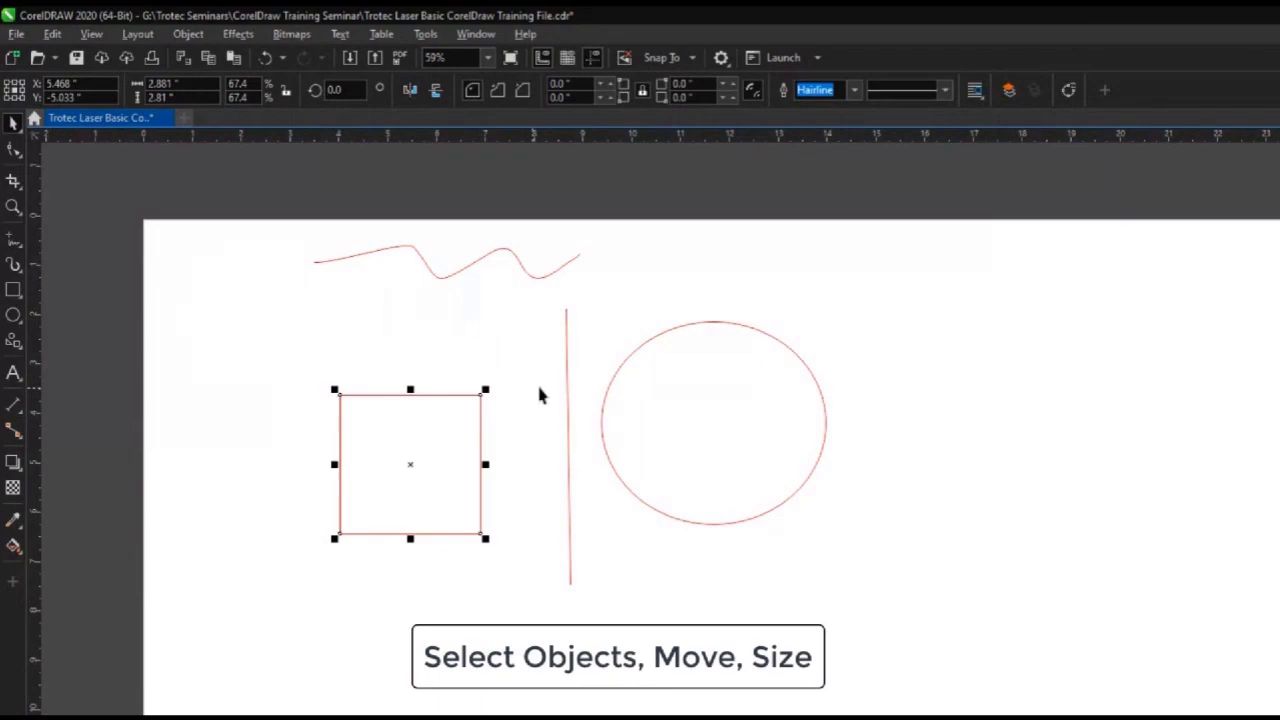
Shorten the near-vertical line from its upper end to about 3.6 inches tall.
{"action": "left_click", "coordinate": [566, 391]}
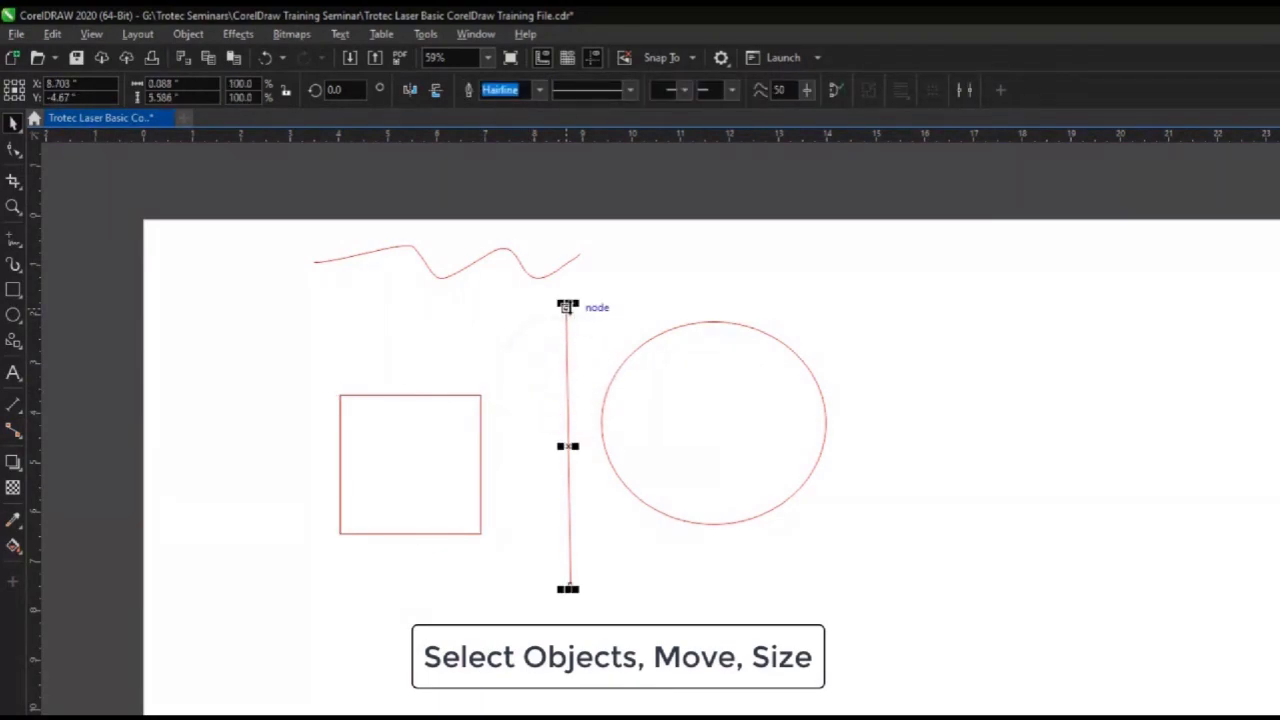
{"action": "left_click_drag", "start_coordinate": [567, 304], "coordinate": [567, 402]}
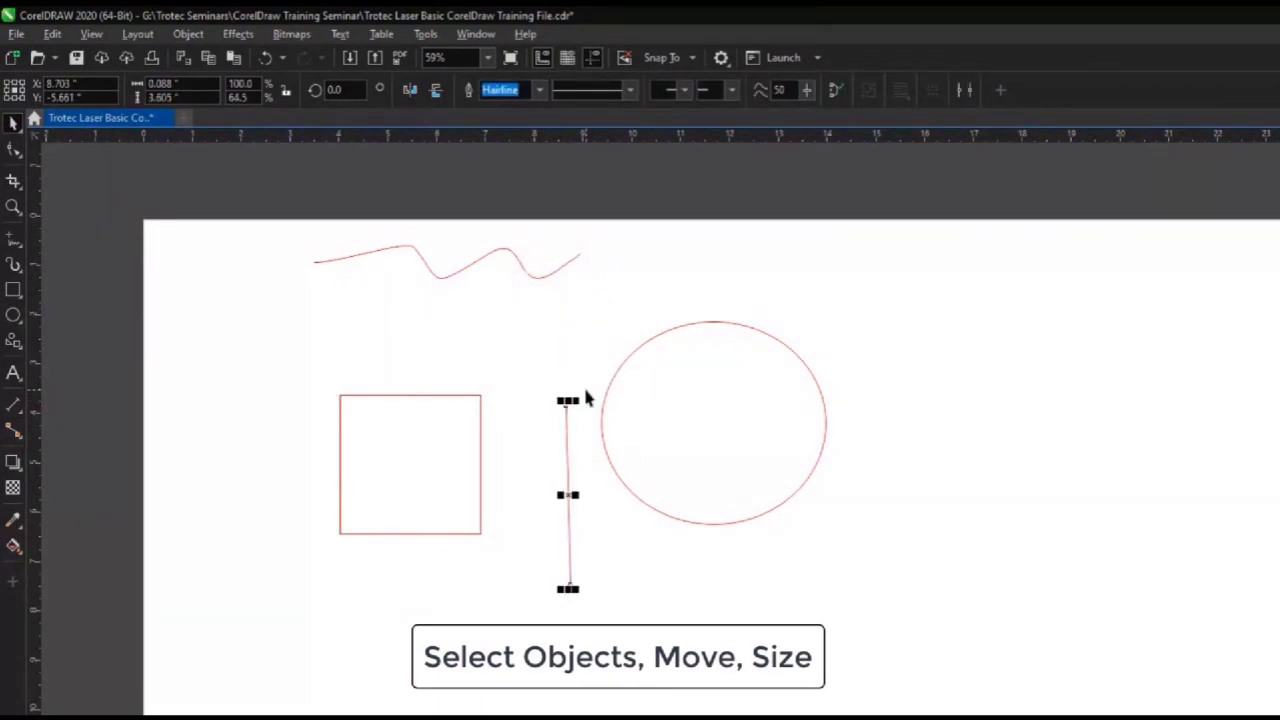
Resize the ellipse to about 3.9 inches wide by 5.02 inches tall and move it slightly down and to the left.
{"action": "left_click", "coordinate": [625, 356]}
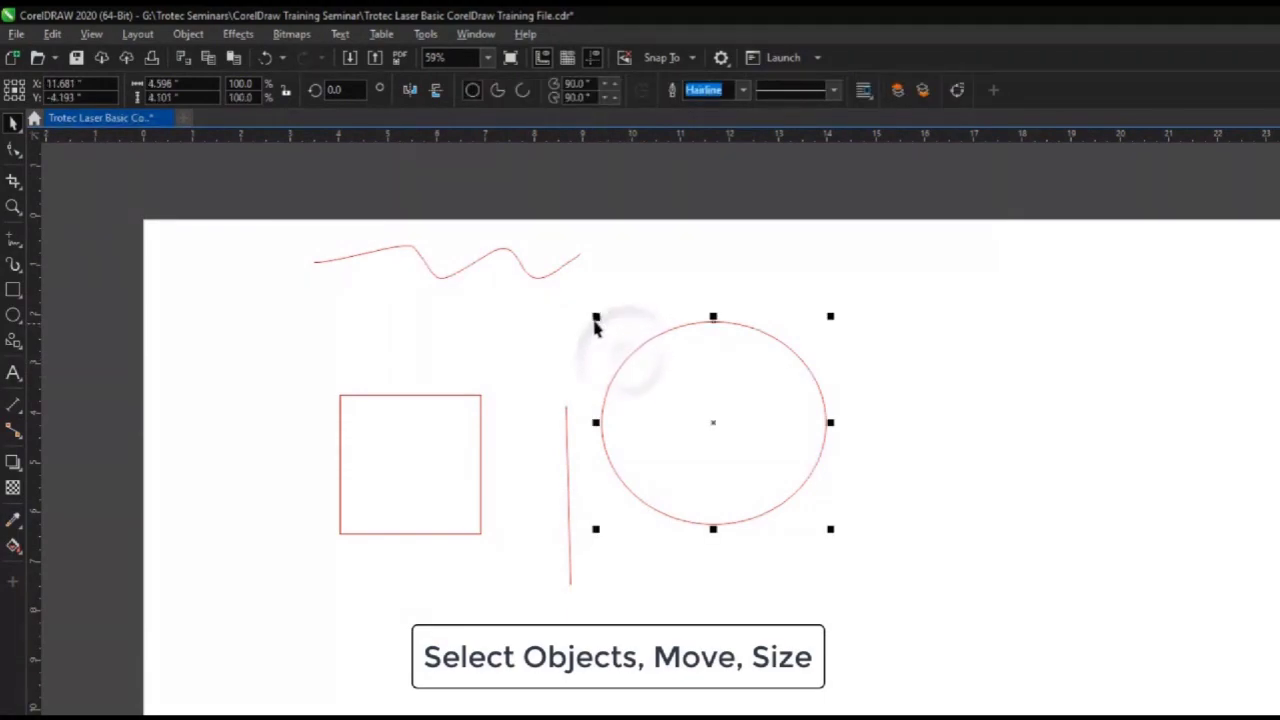
{"action": "left_click_drag", "start_coordinate": [595, 316], "coordinate": [629, 346]}
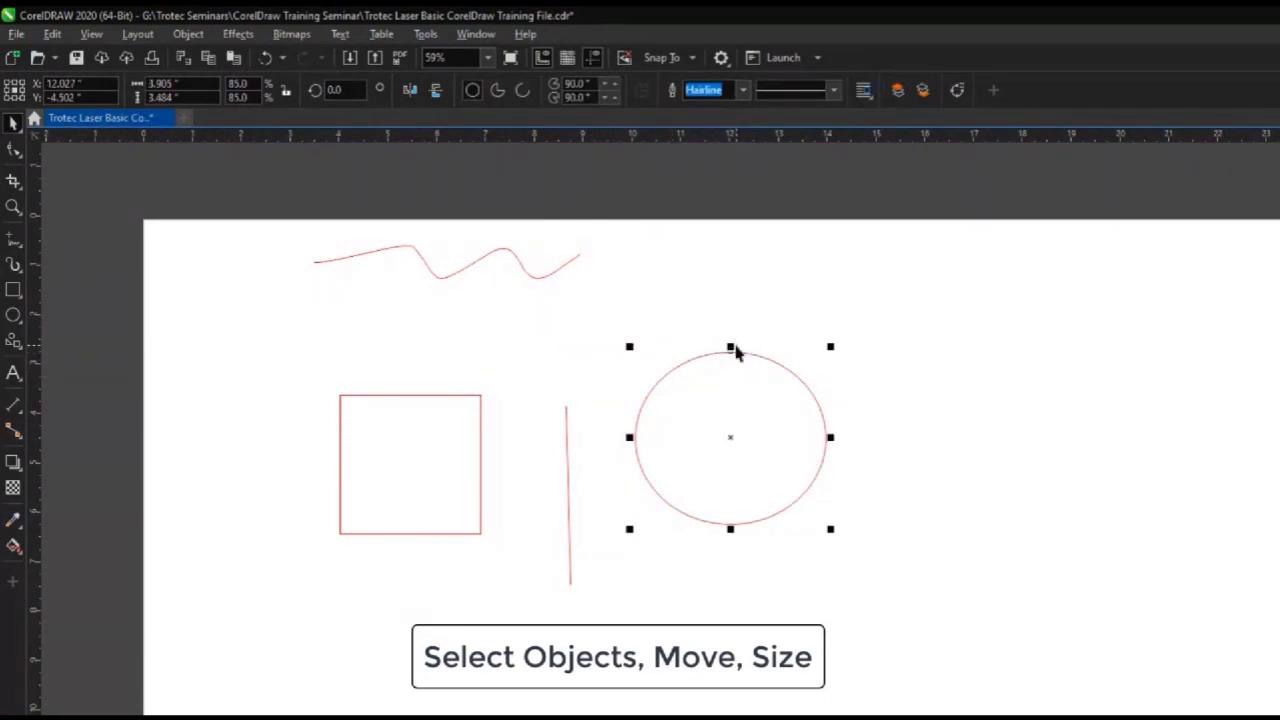
{"action": "left_click_drag", "start_coordinate": [730, 346], "coordinate": [735, 271]}
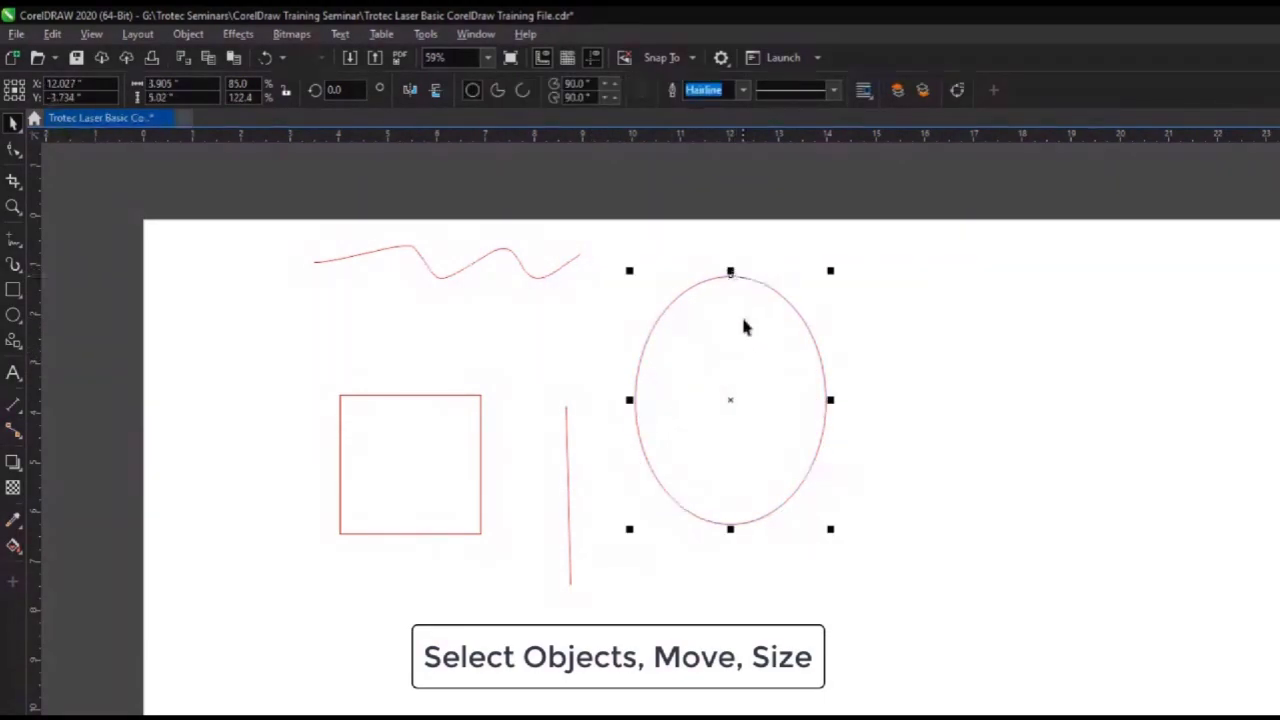
{"action": "left_click_drag", "start_coordinate": [731, 400], "coordinate": [704, 460]}
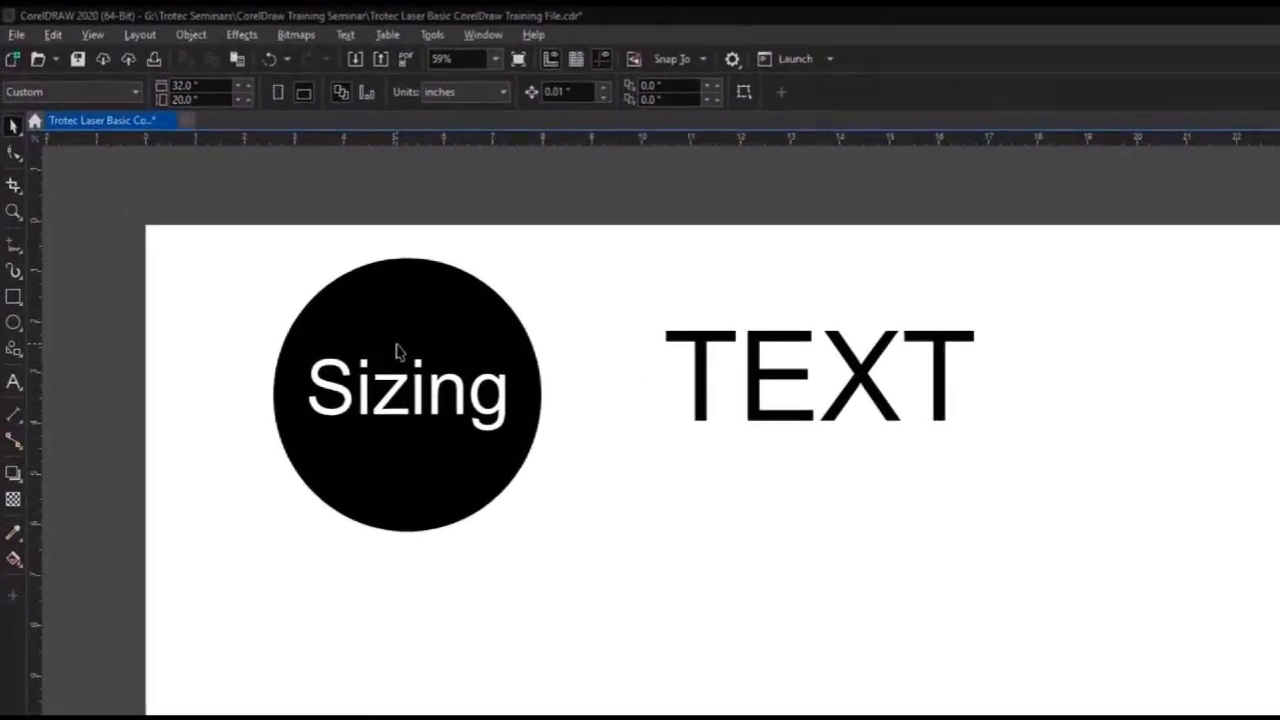
Enlarge the Sizing circle proportionally to about 7.04 inches, and set its exact size to 6 by 6 inches.
{"action": "left_click", "coordinate": [291, 258]}
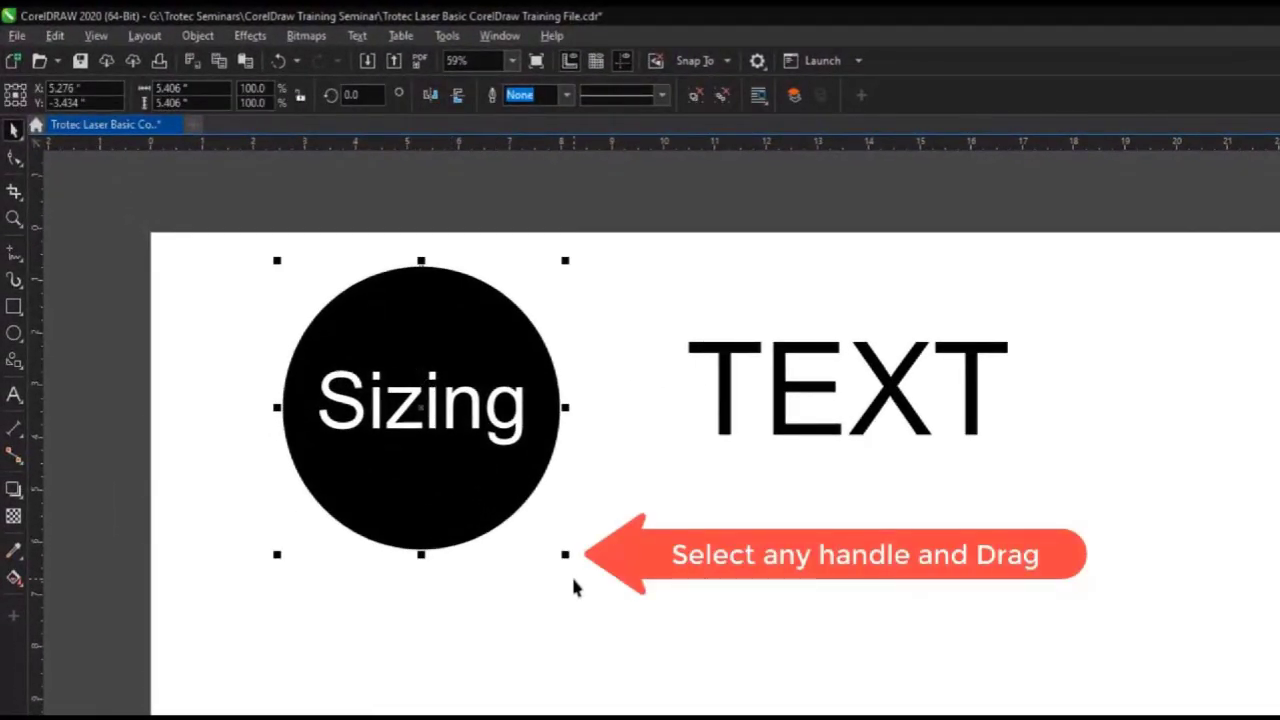
{"action": "left_click_drag", "start_coordinate": [565, 554], "coordinate": [643, 707]}
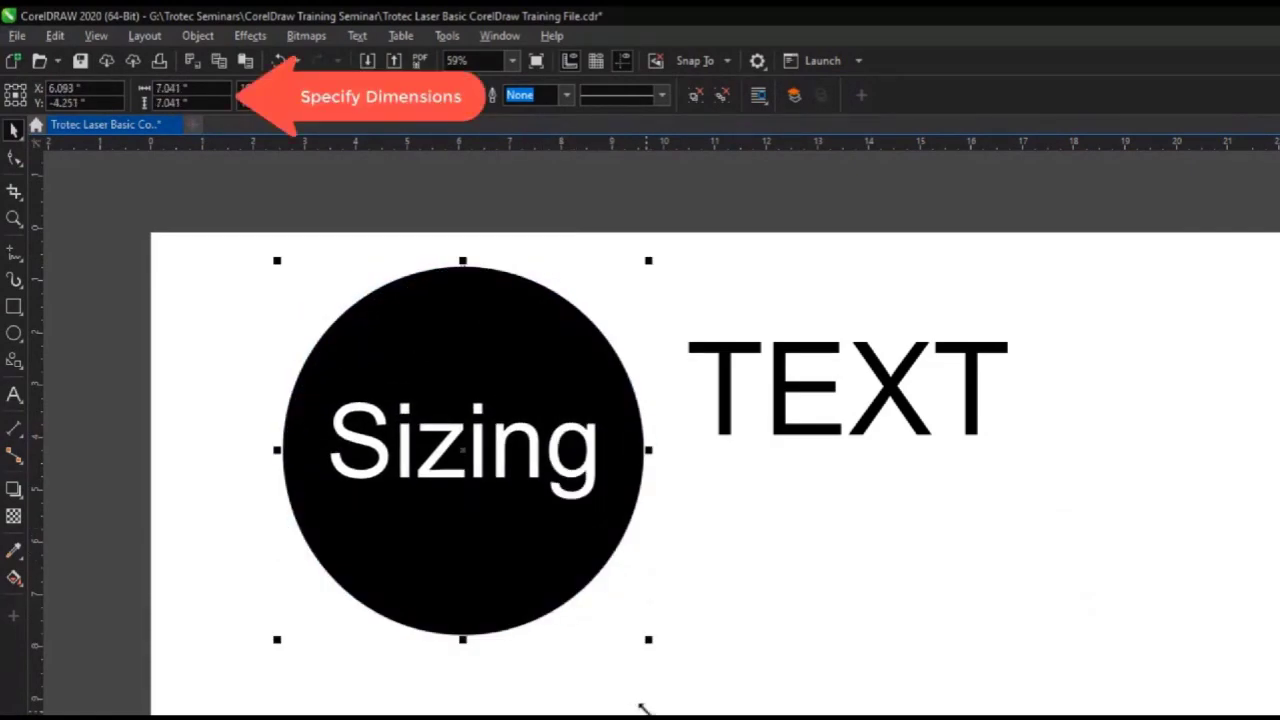
{"action": "double_click", "coordinate": [195, 88]}
{"action": "left_click_drag", "start_coordinate": [194, 88], "coordinate": [142, 88]}
{"action": "type", "text": "6"}
{"action": "left_click", "coordinate": [187, 103]}
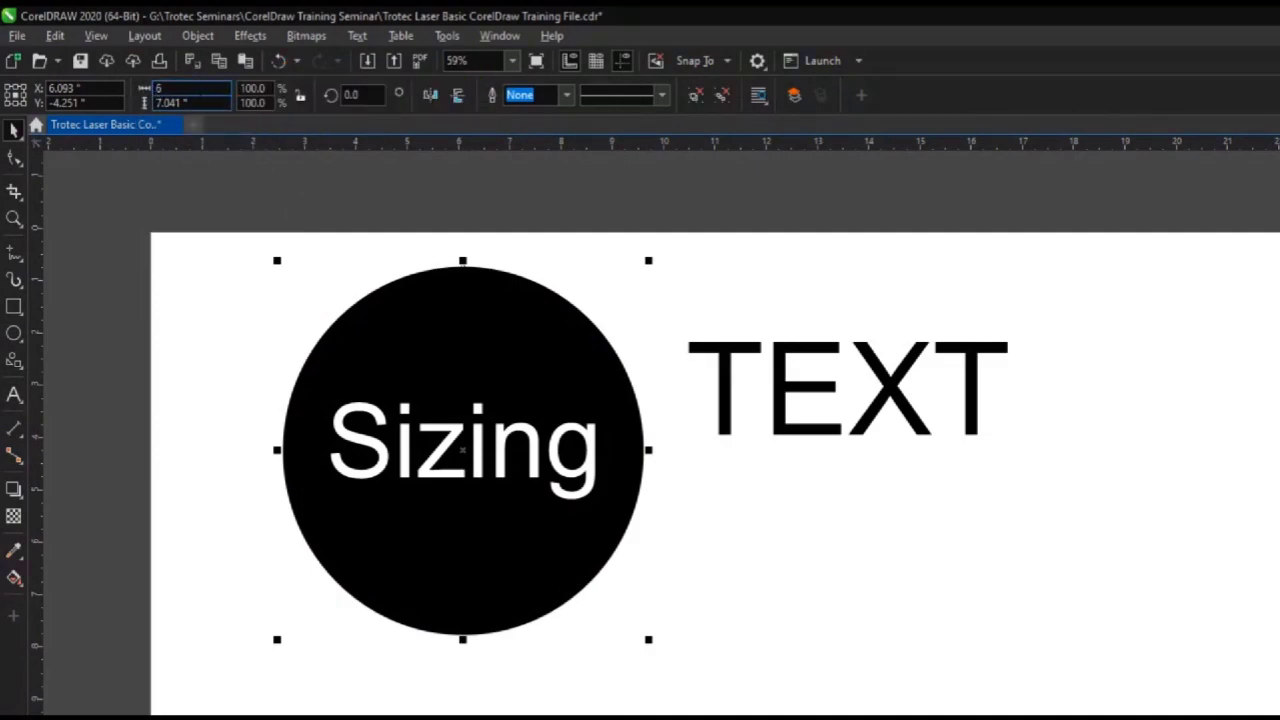
{"action": "left_click_drag", "start_coordinate": [187, 103], "coordinate": [155, 103]}
{"action": "type", "text": "6"}
{"action": "key", "text": "Return"}
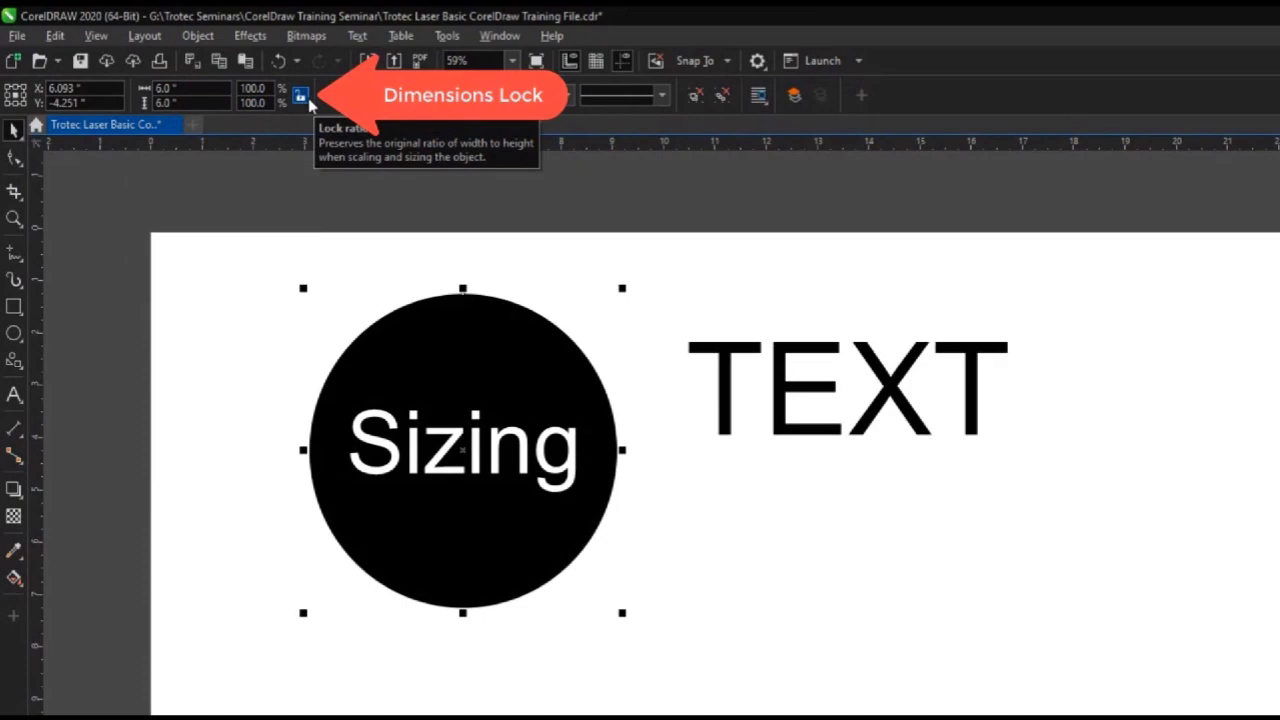
Lock the circle's width-to-height ratio and set its width to 3 inches.
{"action": "left_click", "coordinate": [309, 101]}
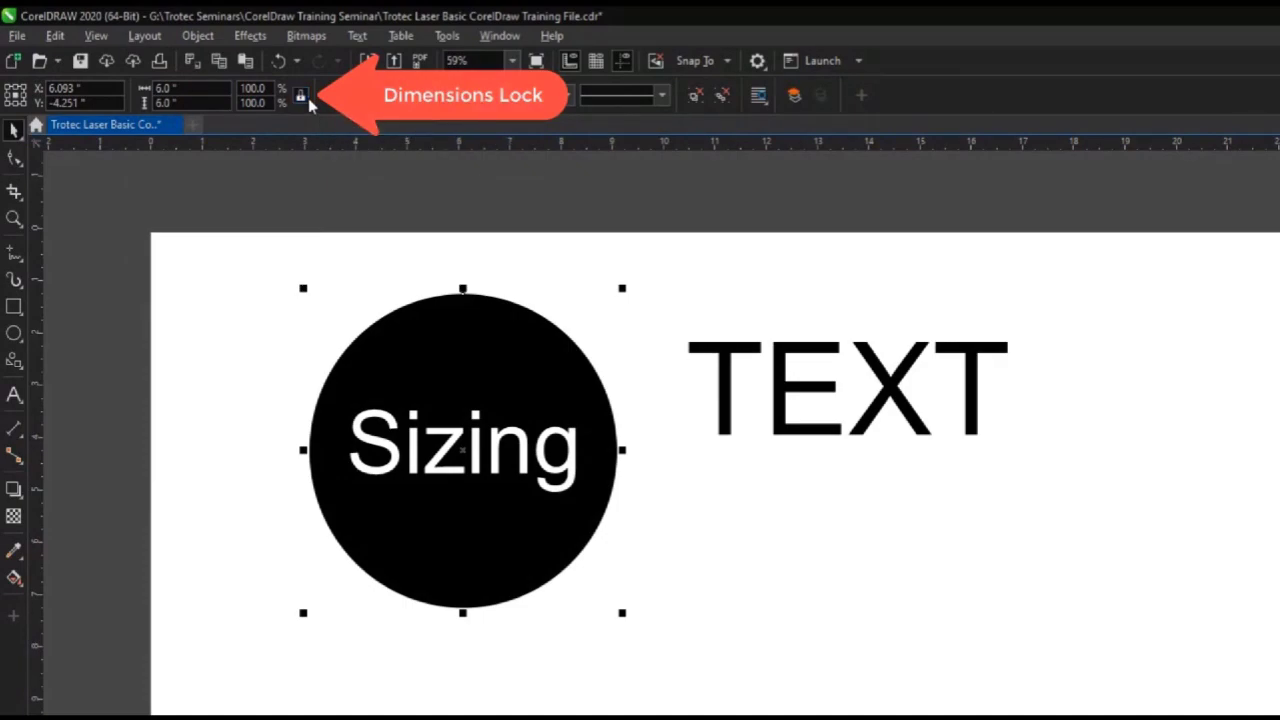
{"action": "left_click_drag", "start_coordinate": [180, 89], "coordinate": [152, 89]}
{"action": "type", "text": "3"}
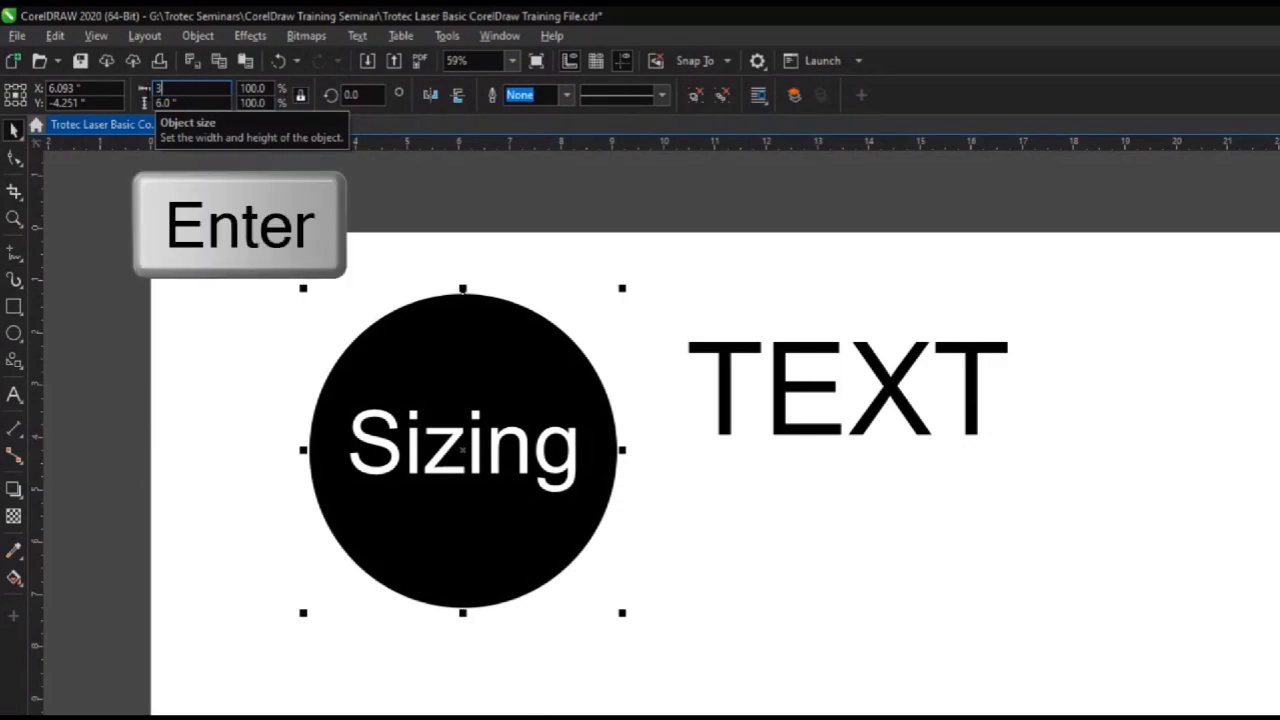
{"action": "key", "text": "Return"}
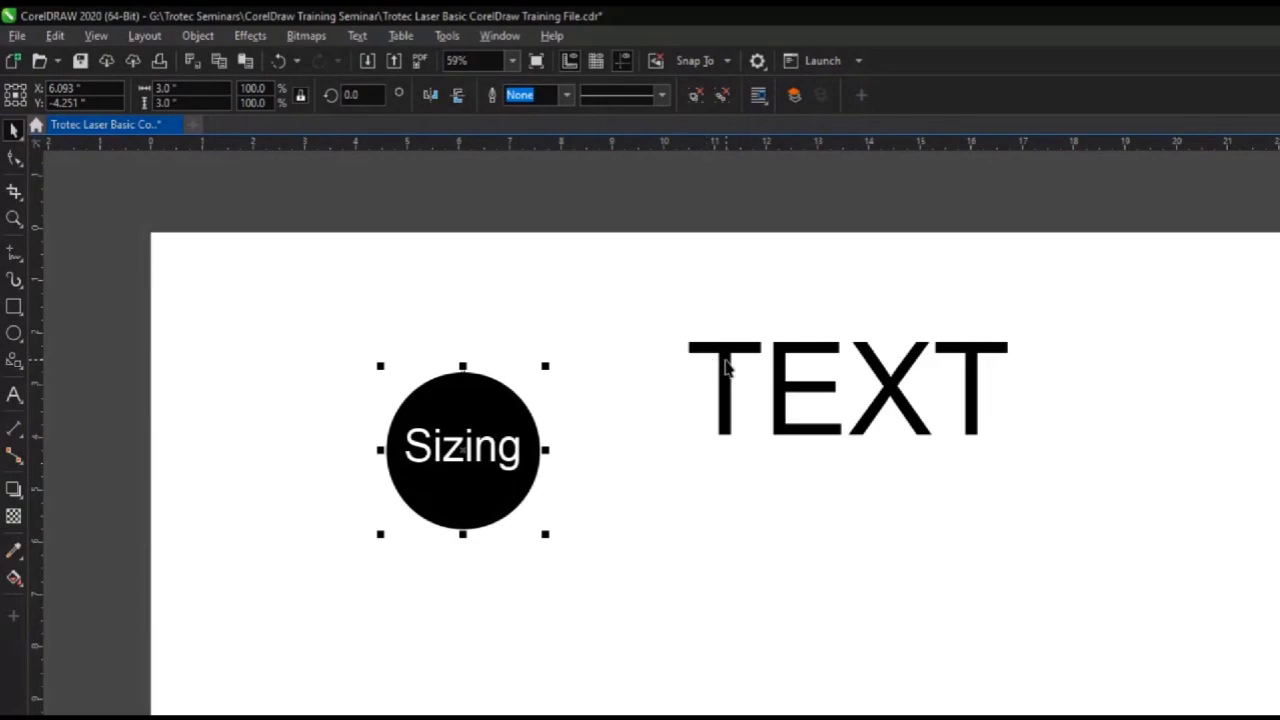
Set the width of the TEXT object to 8 inches with its proportions locked.
{"action": "left_click", "coordinate": [725, 366]}
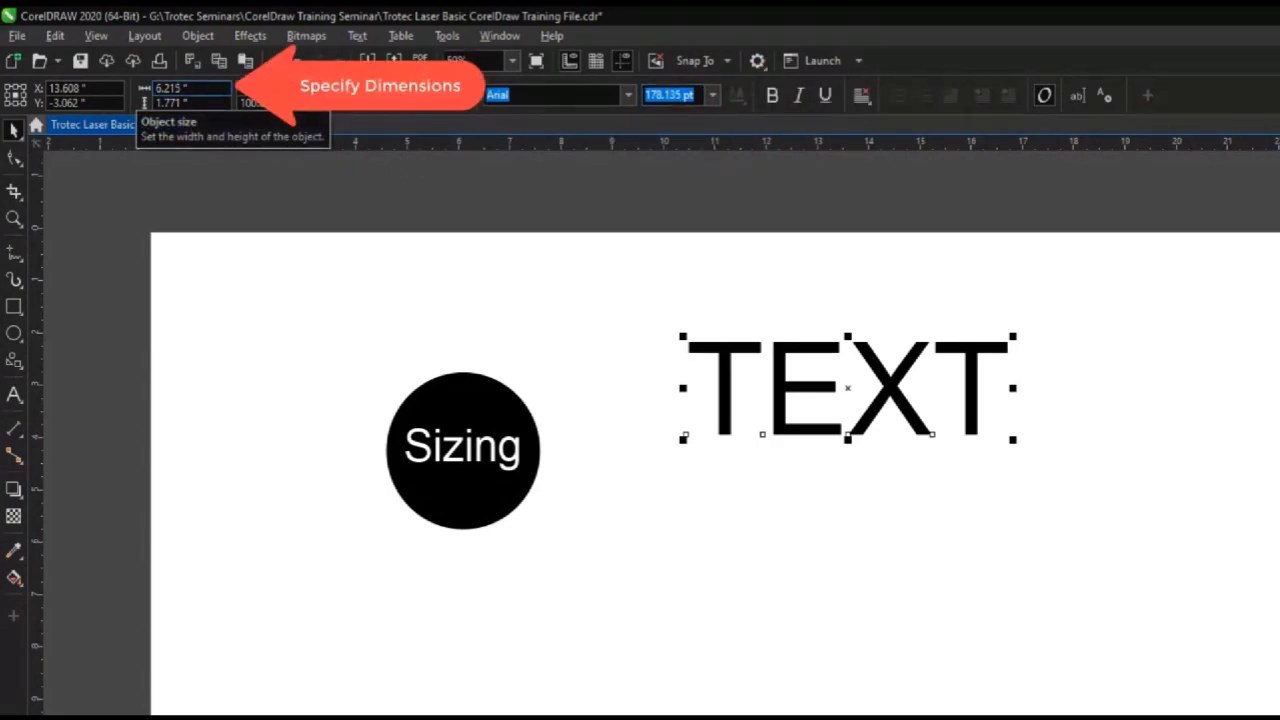
{"action": "left_click_drag", "start_coordinate": [184, 88], "coordinate": [150, 100]}
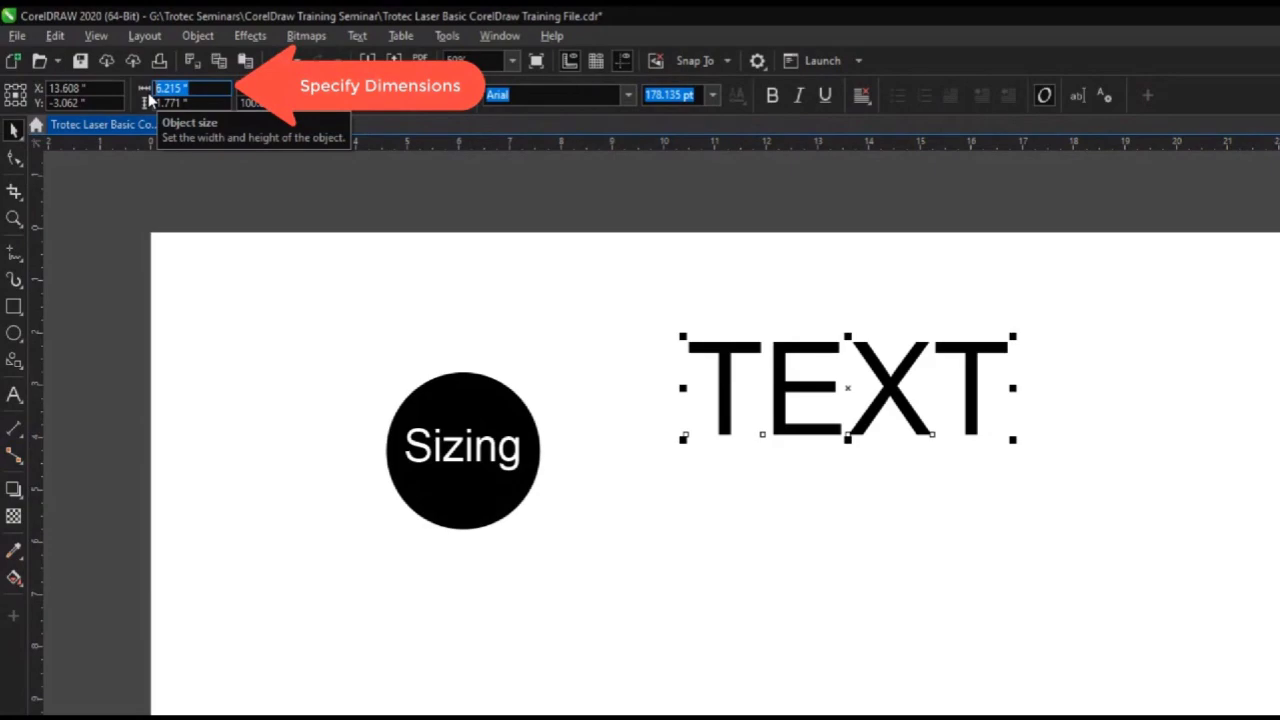
{"action": "type", "text": "8"}
{"action": "key", "text": "Return"}
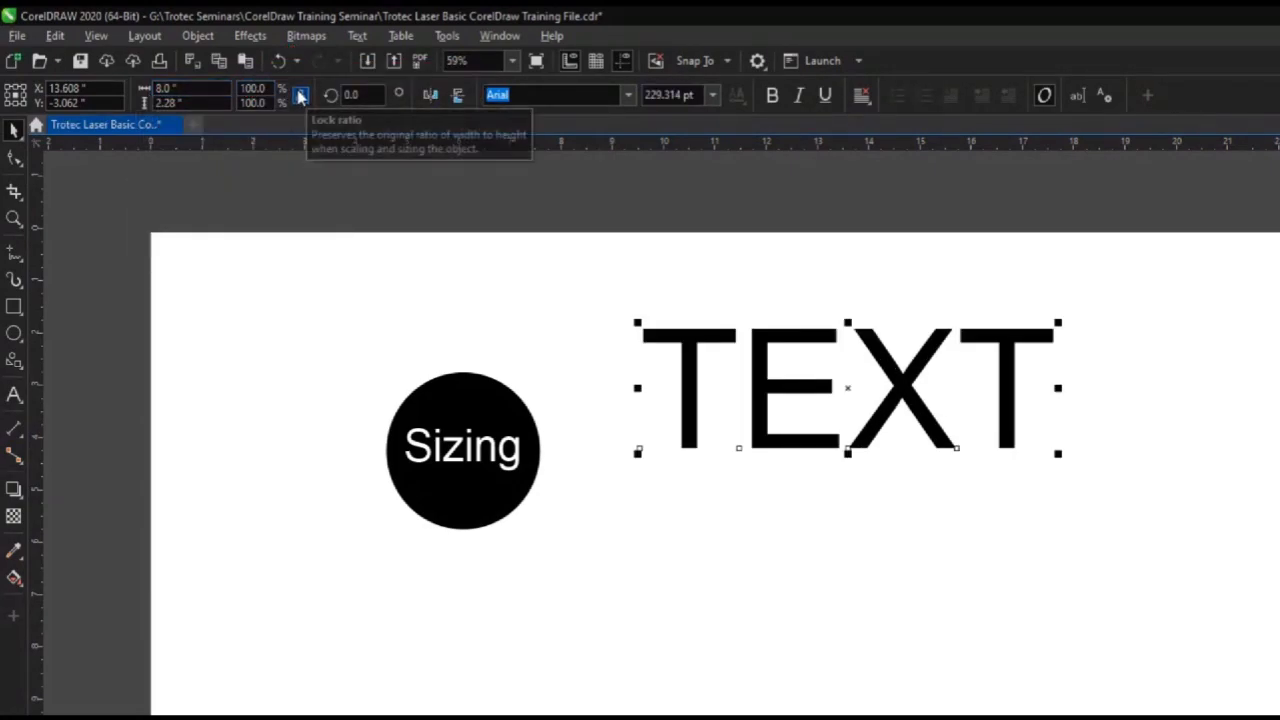
Set the TEXT object's height to 1 inch with its ratio unlocked, leaving the width at 8 inches.
{"action": "left_click_drag", "start_coordinate": [183, 103], "coordinate": [155, 103]}
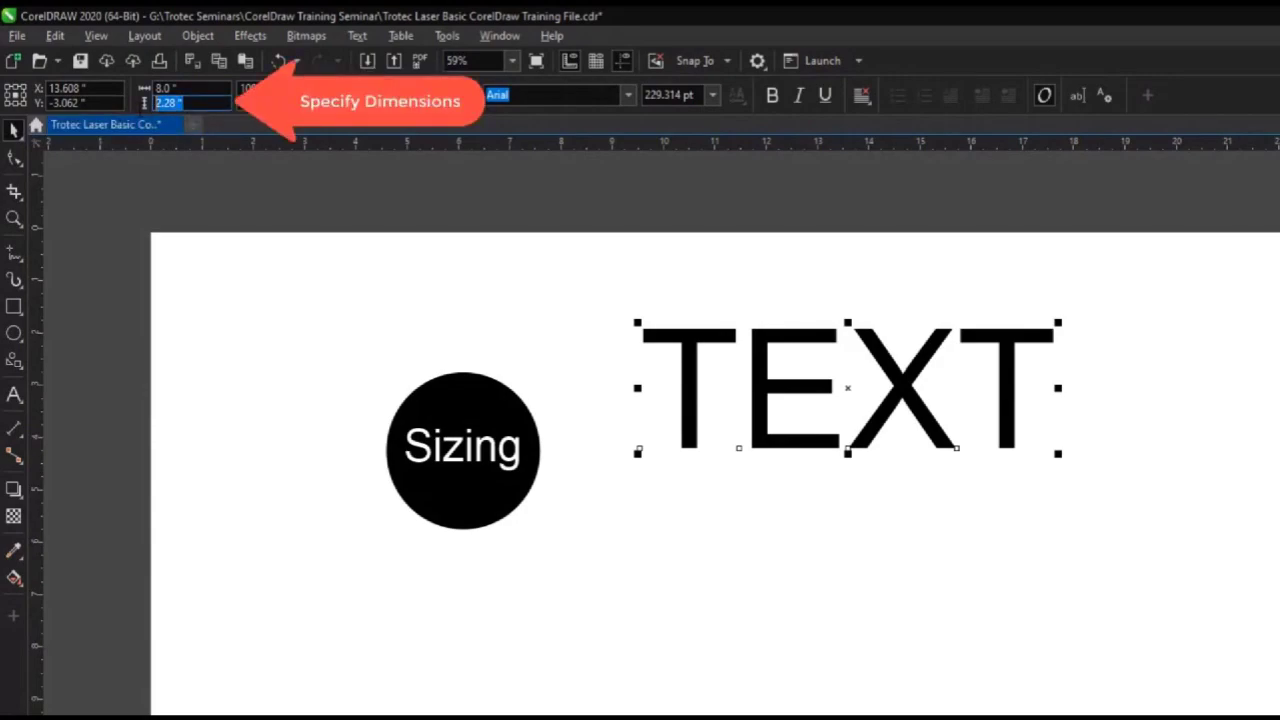
{"action": "type", "text": "1"}
{"action": "key", "text": "Return"}
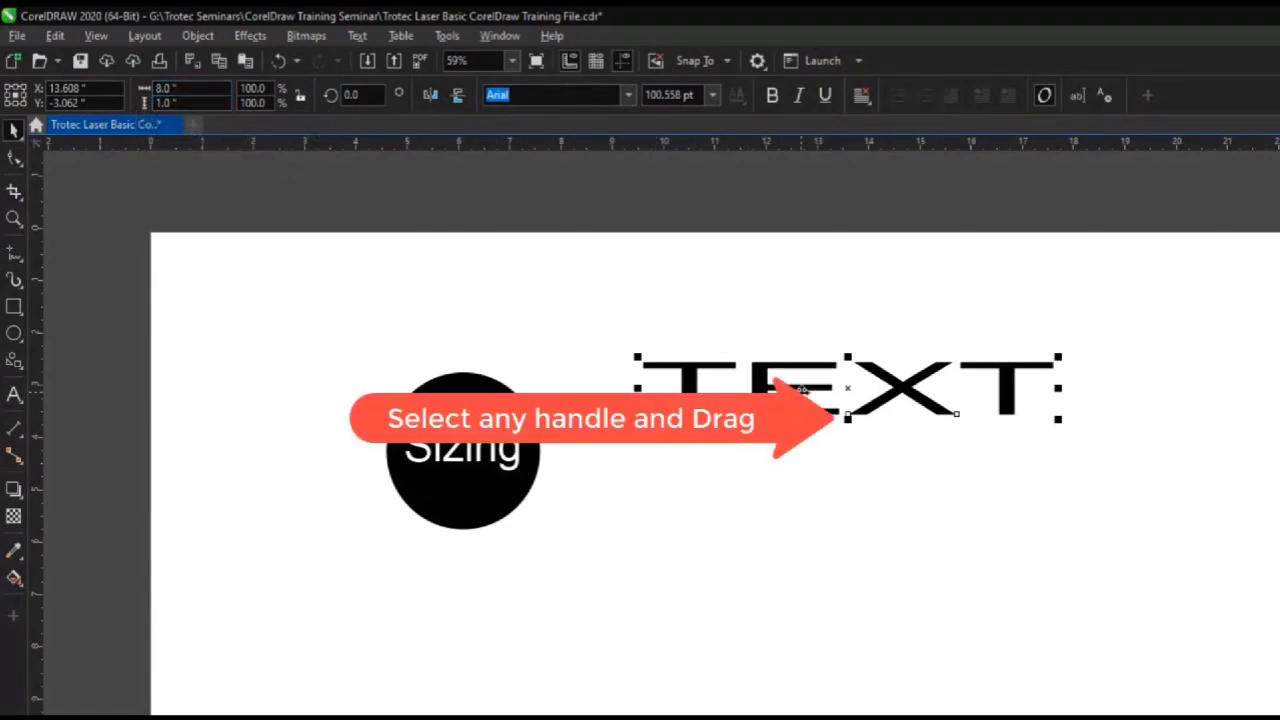
Stretch the TEXT object to about 2.55 inches tall, and scale it proportionally to about 5.36 by 1.71 inches.
{"action": "left_click_drag", "start_coordinate": [848, 421], "coordinate": [805, 498]}
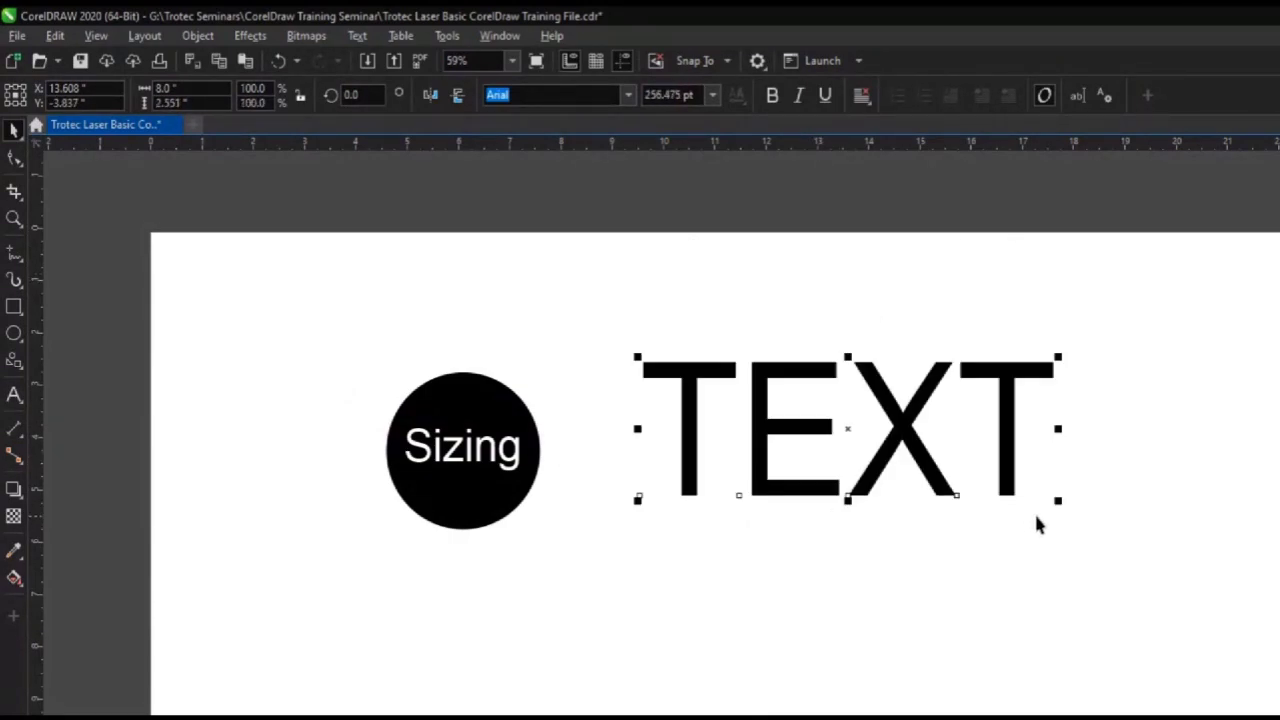
{"action": "left_click_drag", "start_coordinate": [1055, 502], "coordinate": [902, 519]}
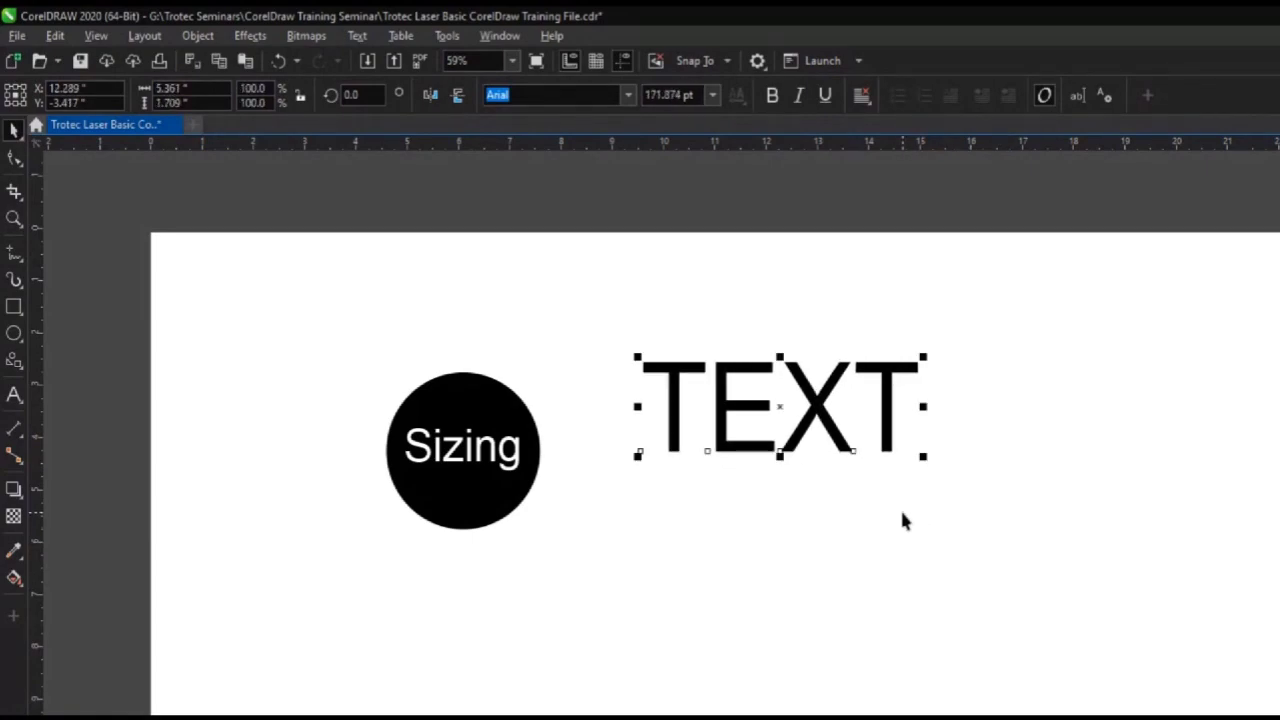
{"action": "left_click", "coordinate": [866, 563]}
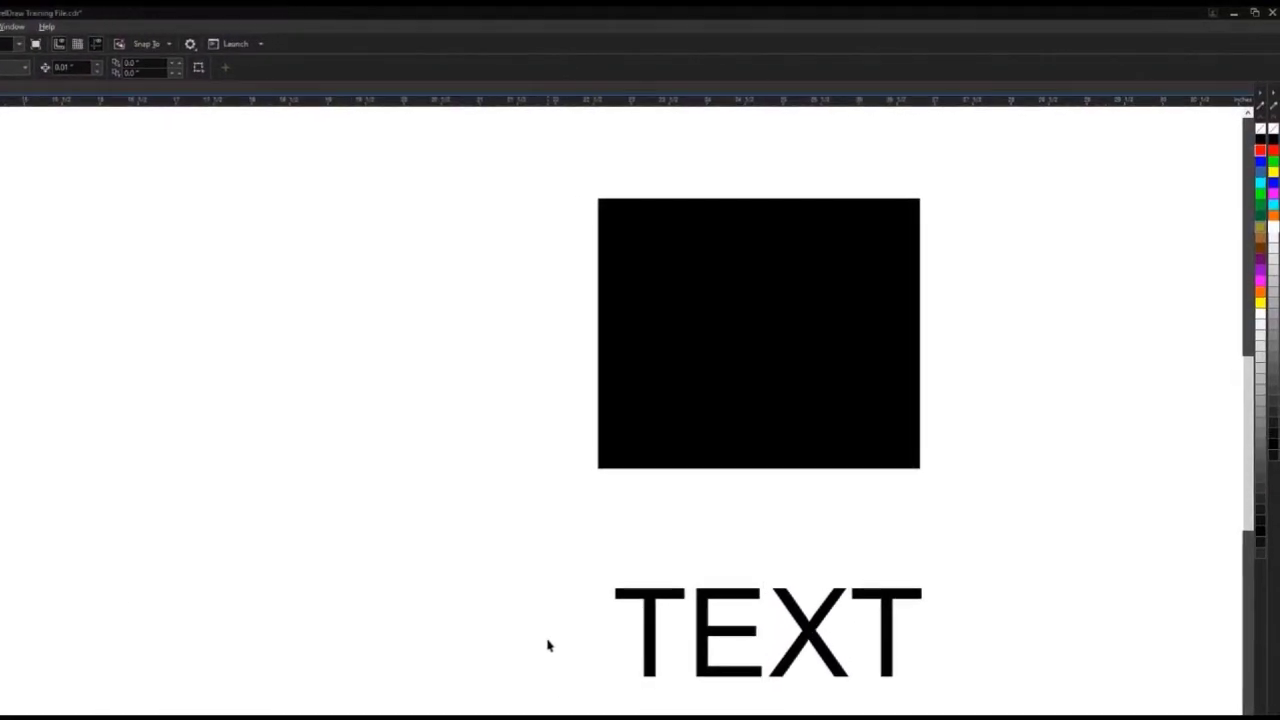
Fill the black rectangle above the word TEXT with red, and change its fill to blue.
{"action": "left_click", "coordinate": [810, 332]}
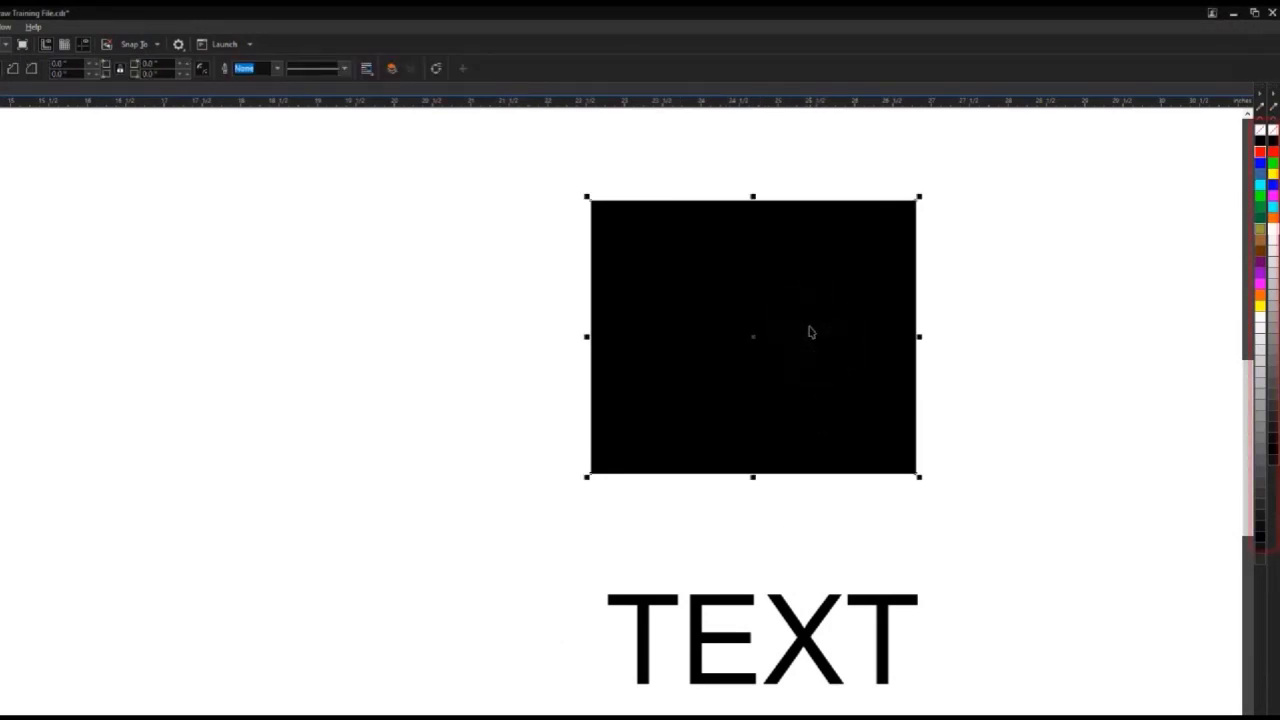
{"action": "left_click", "coordinate": [1261, 152]}
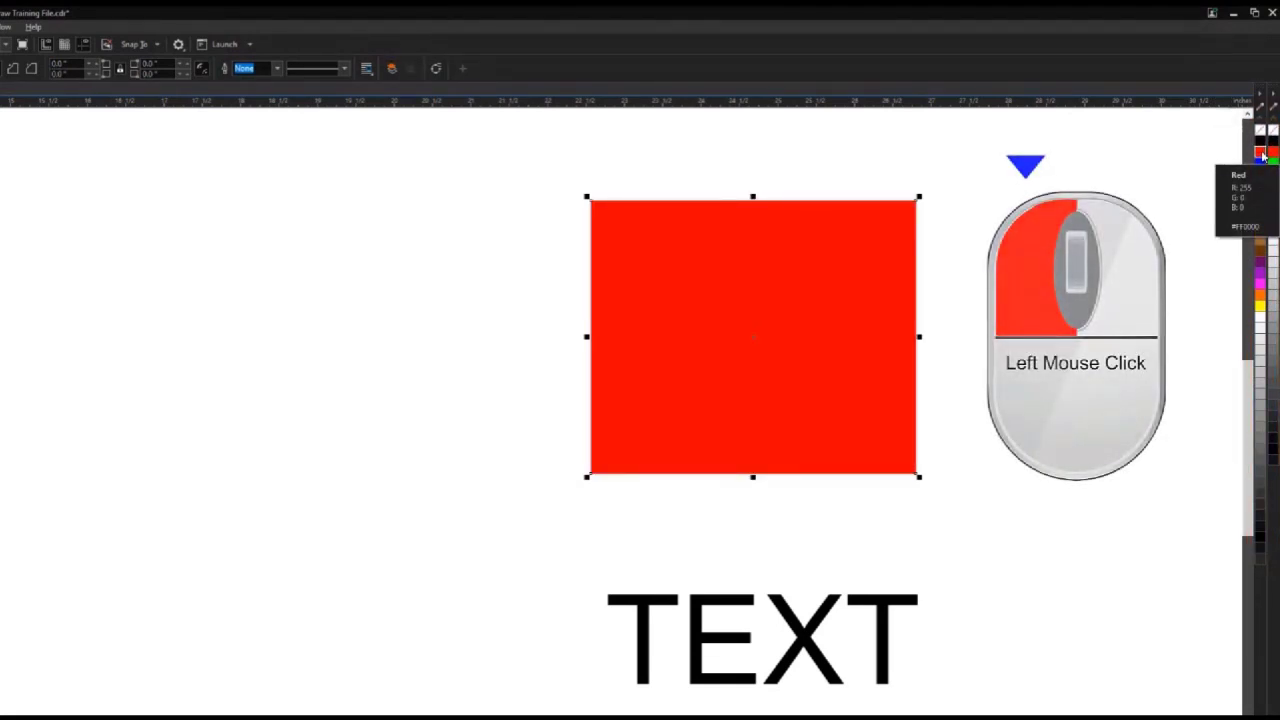
{"action": "left_click", "coordinate": [1261, 165]}
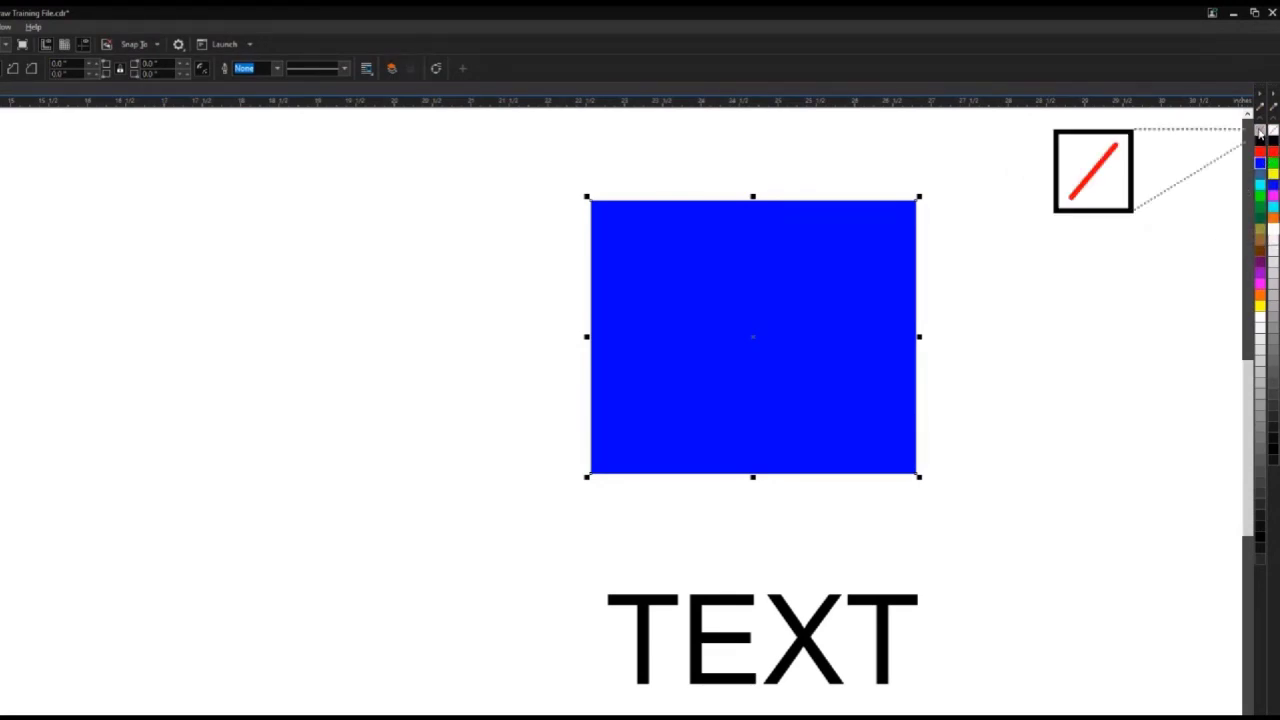
Remove the blue fill from the rectangle above the word TEXT, give it a red outline, and change the outline to blue.
{"action": "left_click", "coordinate": [1260, 131]}
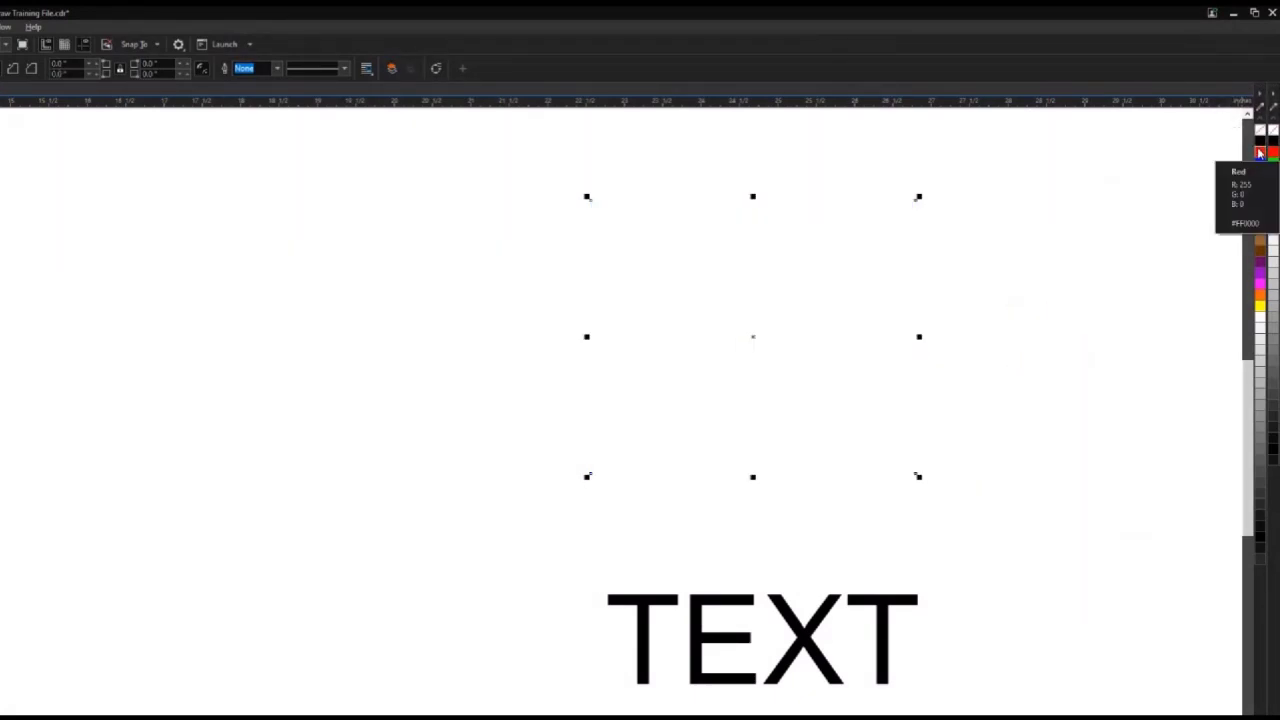
{"action": "right_click", "coordinate": [1260, 152]}
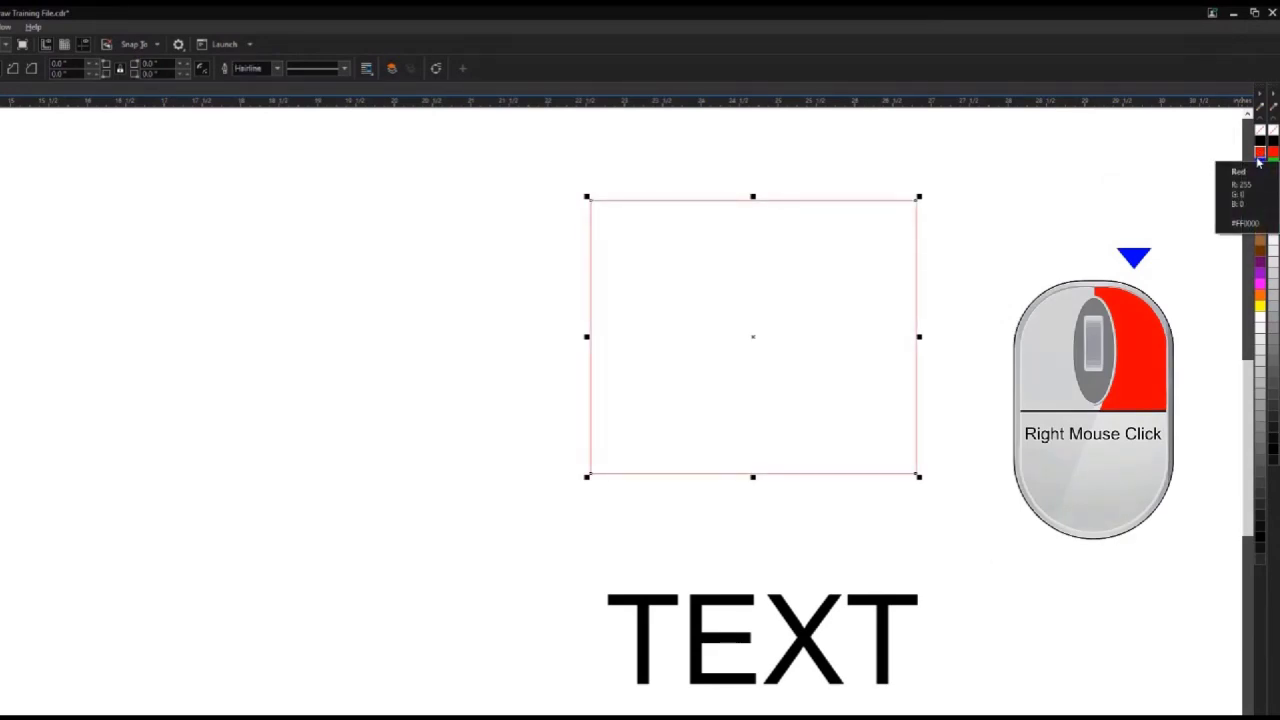
{"action": "right_click", "coordinate": [1259, 164]}
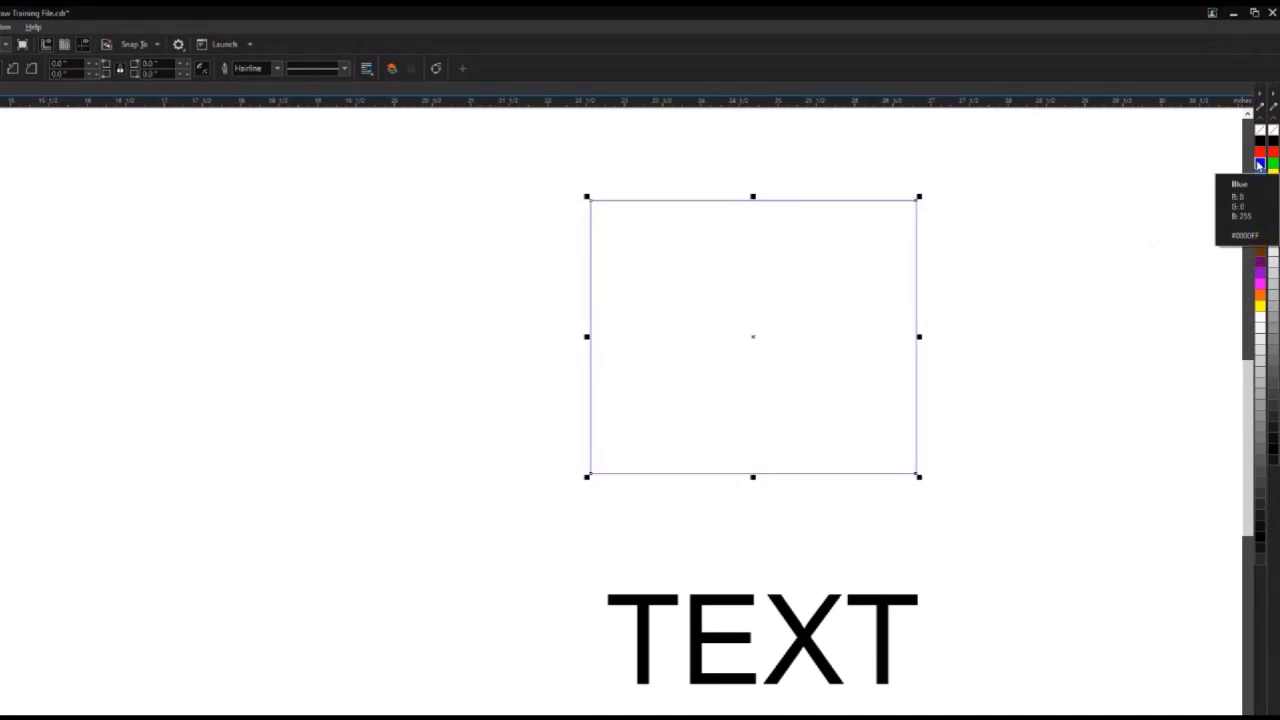
Remove the black fill from the word TEXT, give its letters a red outline, and clear the selection.
{"action": "left_click", "coordinate": [878, 599]}
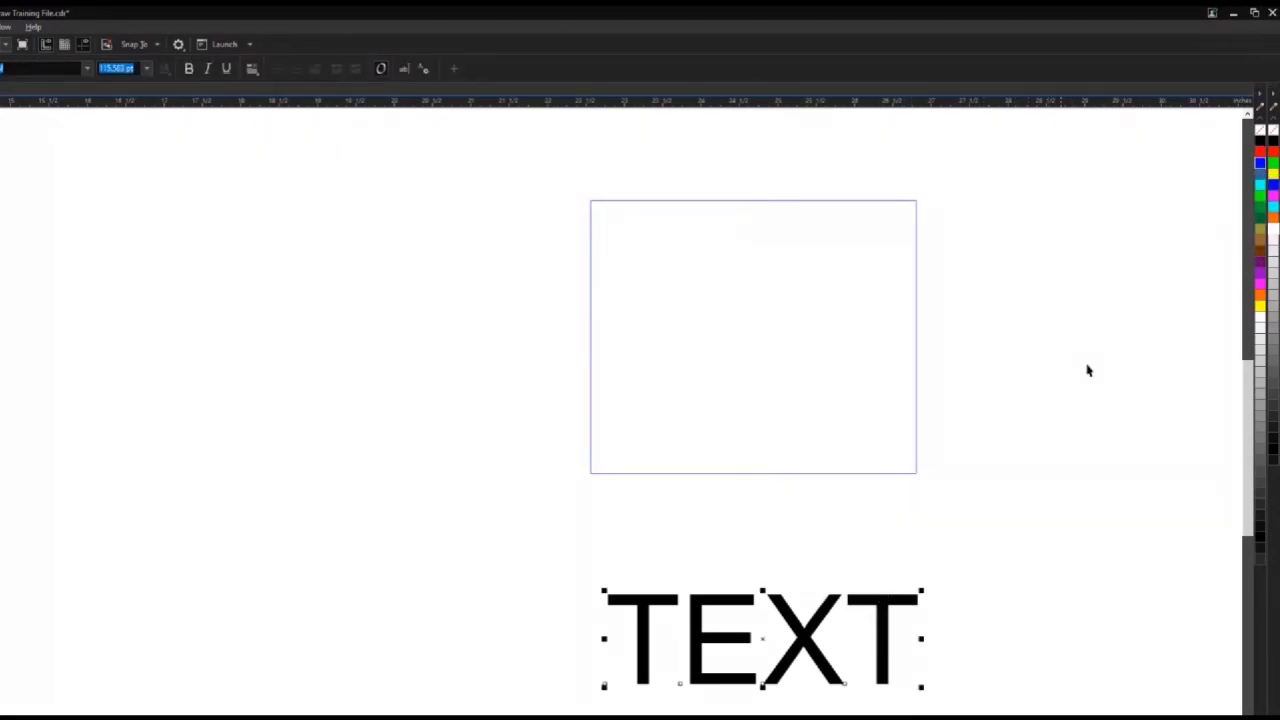
{"action": "left_click", "coordinate": [1259, 133]}
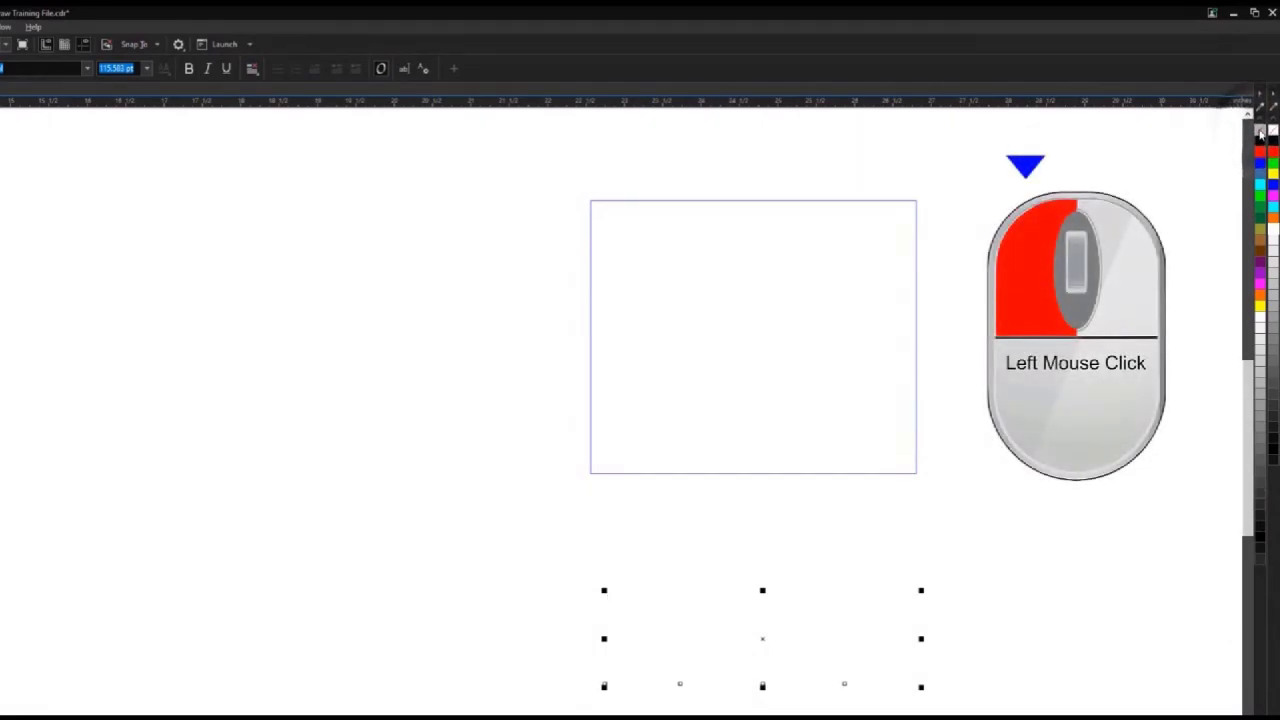
{"action": "right_click", "coordinate": [1259, 152]}
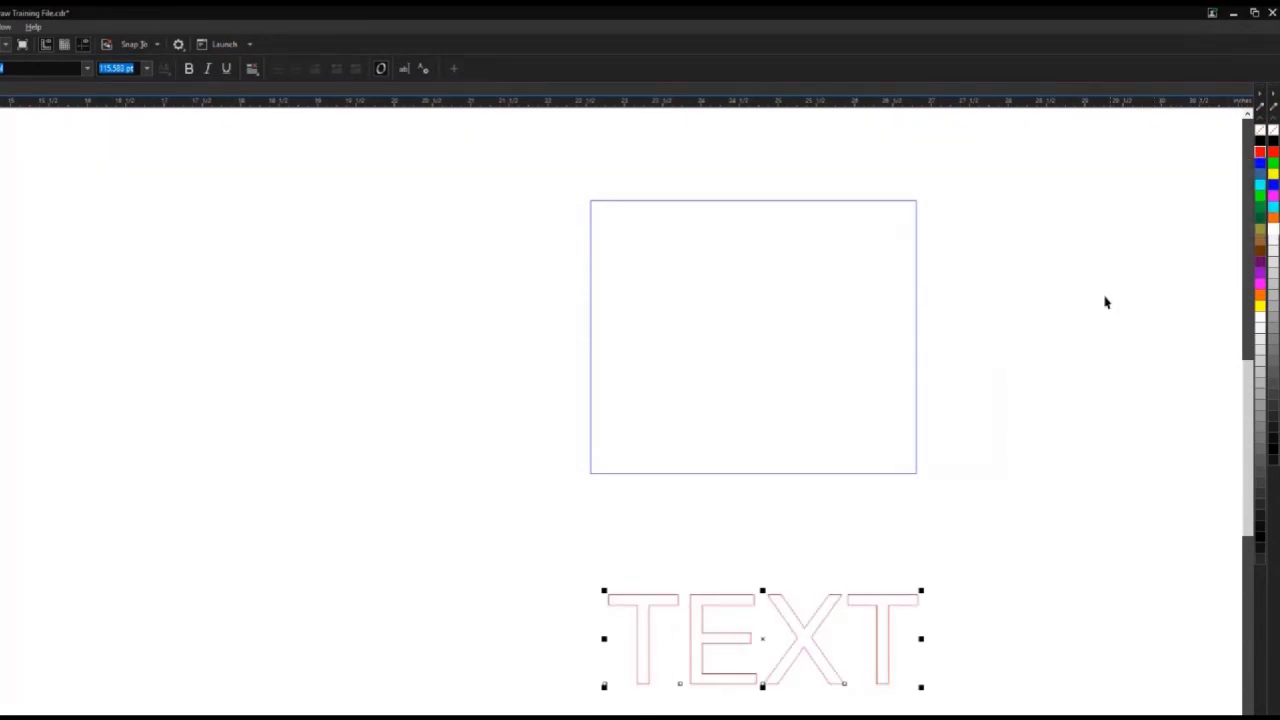
{"action": "left_click", "coordinate": [1035, 420]}
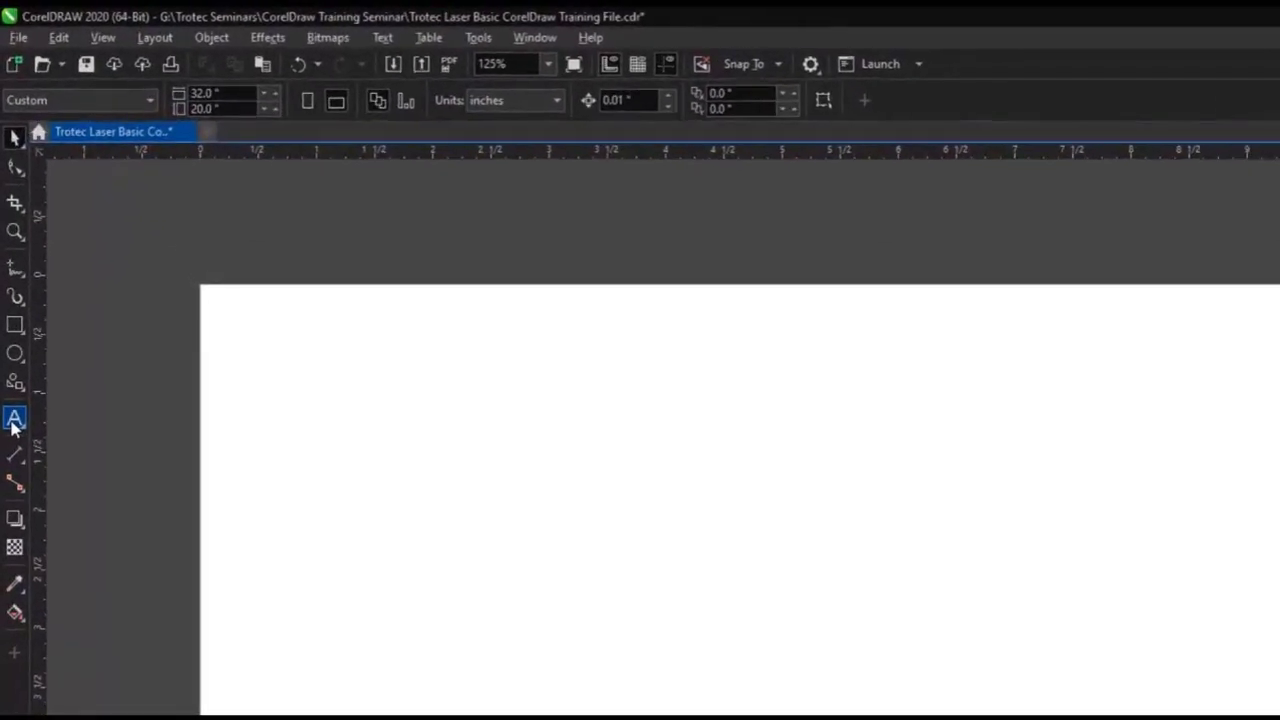
Add the artistic text "Trotec - Artistic Text" near the upper-left corner of the page.
{"action": "left_click", "coordinate": [15, 458]}
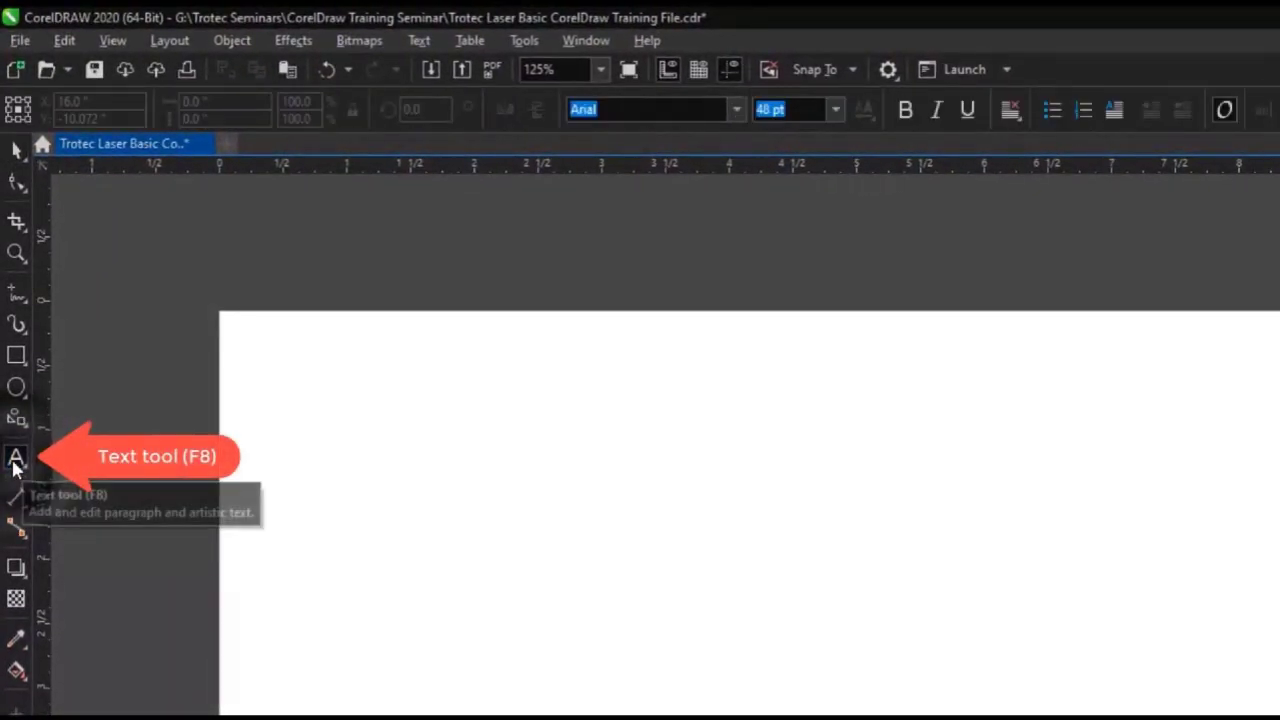
{"action": "left_click", "coordinate": [576, 460]}
{"action": "type", "text": "Trotec -"}
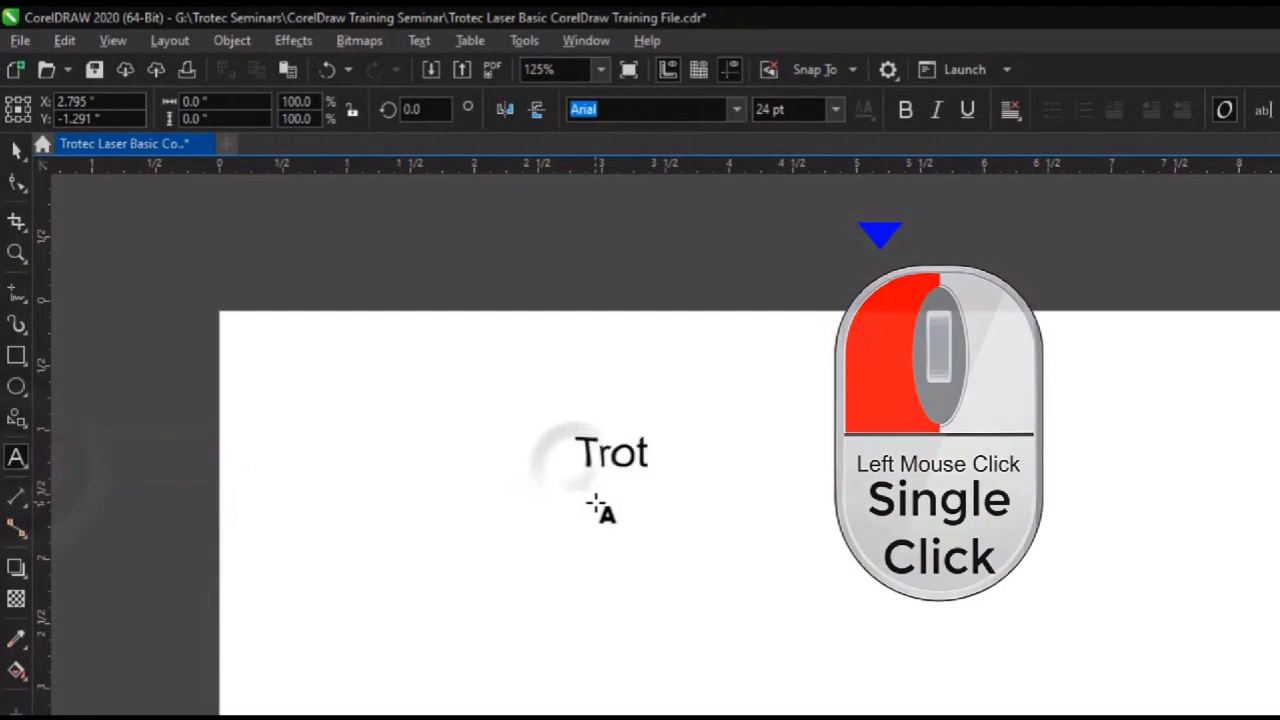
{"action": "type", "text": " Artistic Text"}
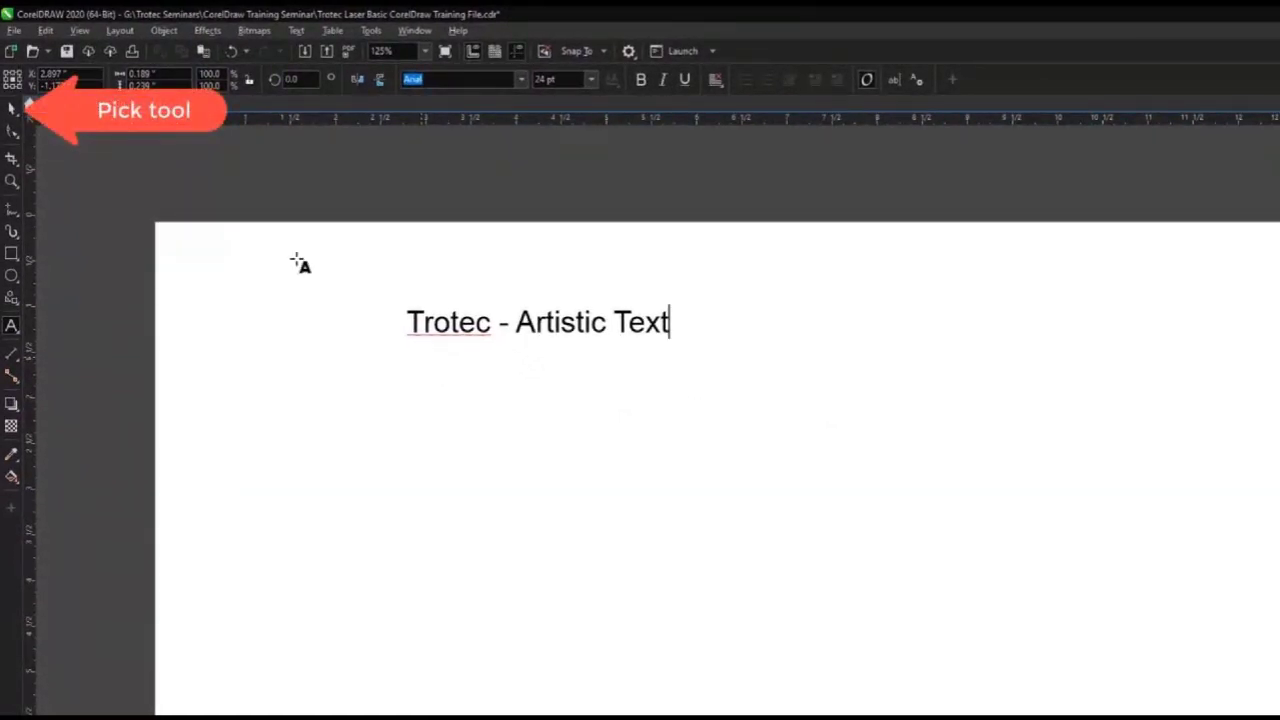
Scale the artistic text proportionally to about 9.26 by 0.77 inches and reposition it farther right on the page.
{"action": "left_click", "coordinate": [14, 109]}
{"action": "left_click", "coordinate": [540, 328]}
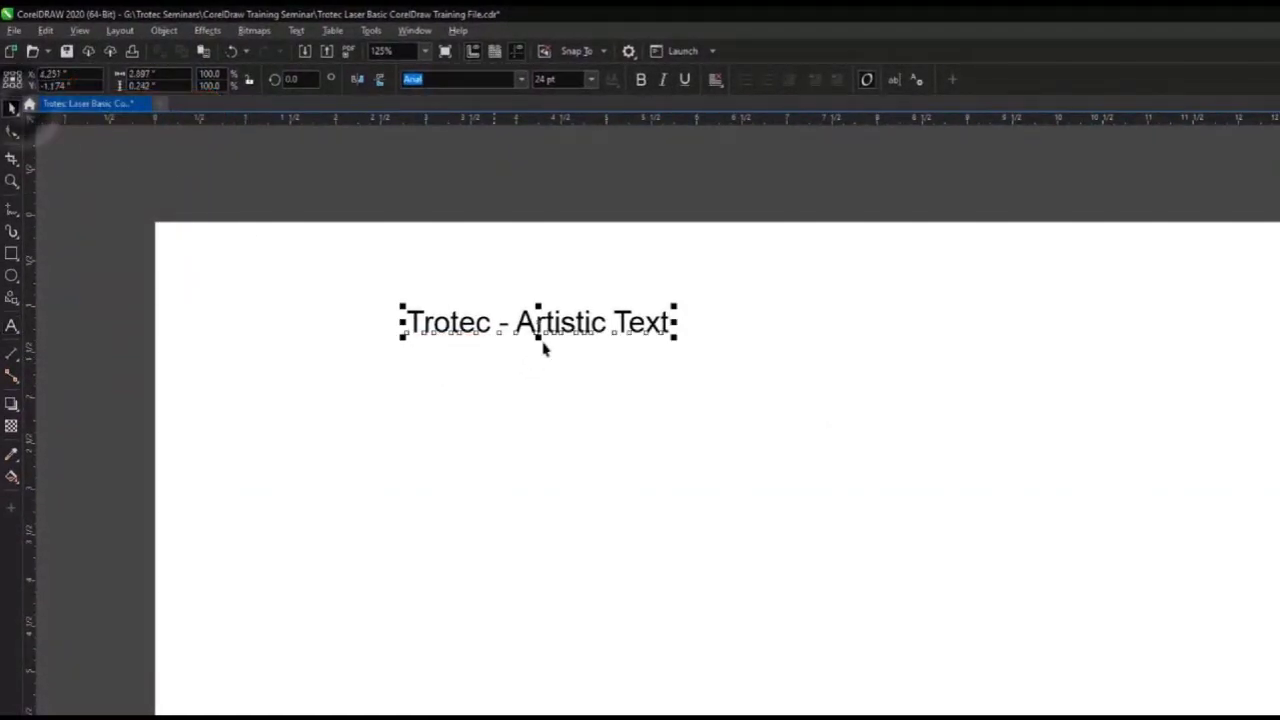
{"action": "left_click_drag", "start_coordinate": [676, 340], "coordinate": [1248, 577]}
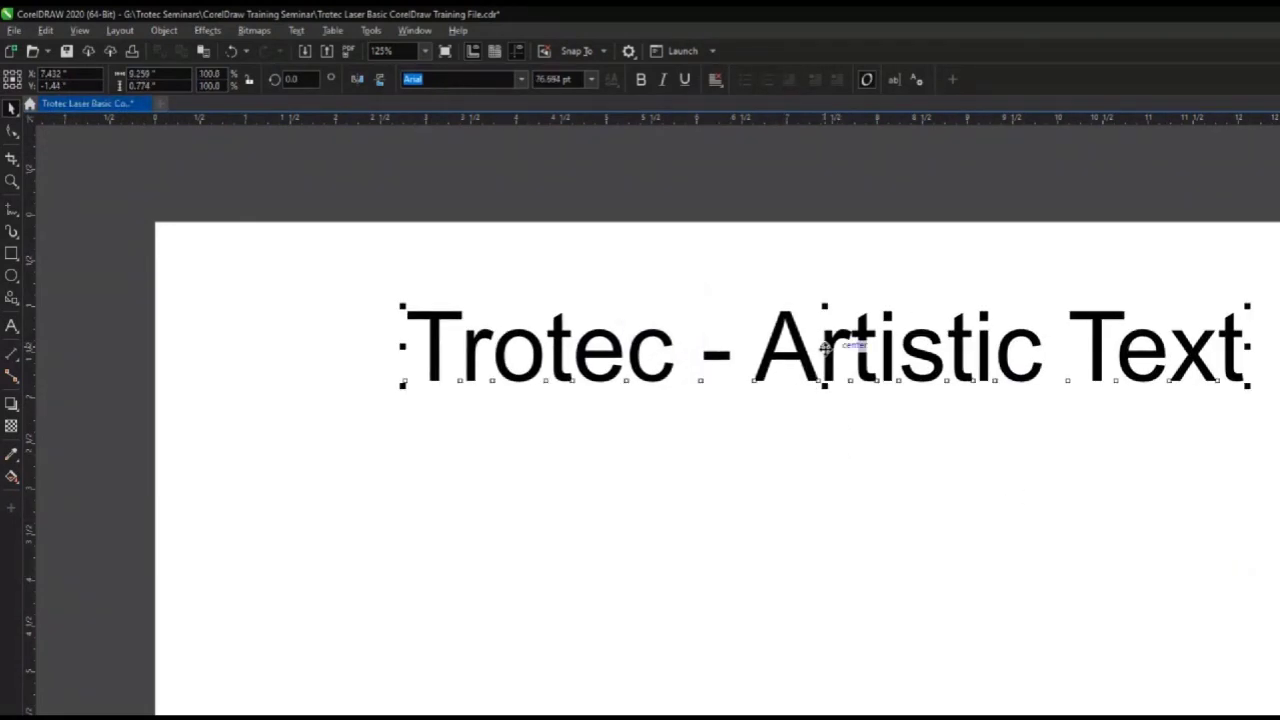
{"action": "left_click_drag", "start_coordinate": [825, 348], "coordinate": [731, 345]}
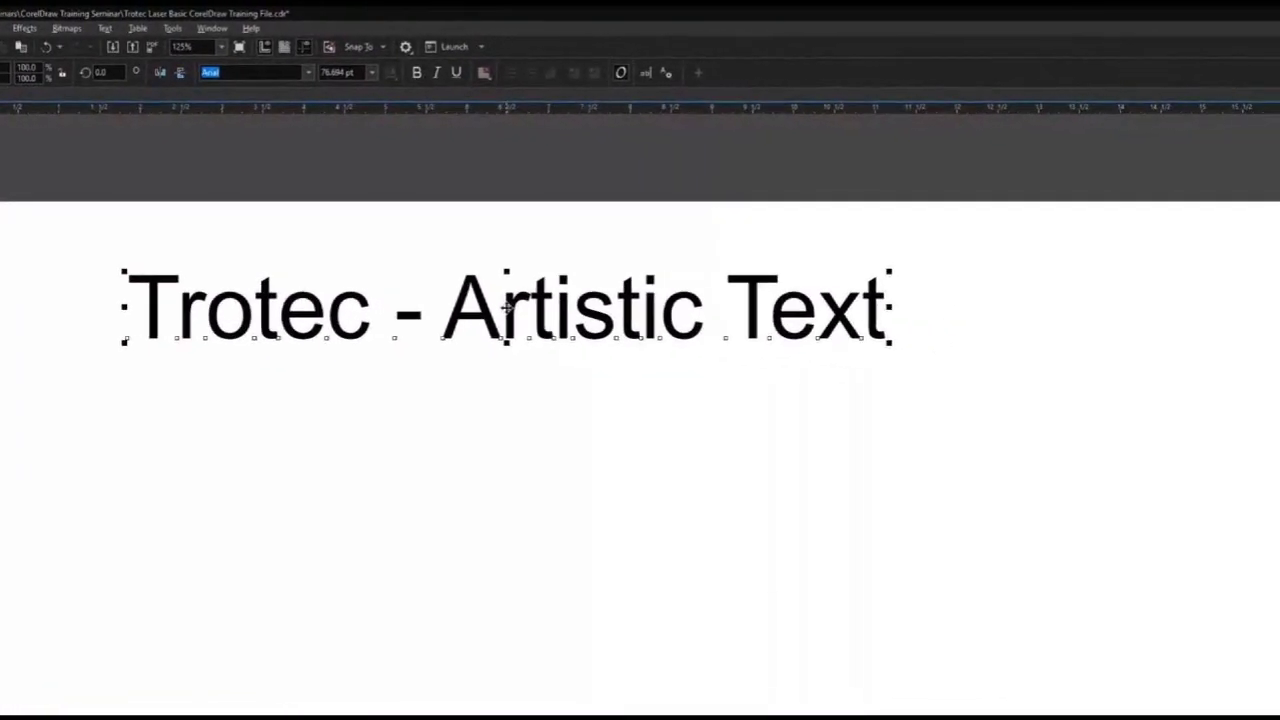
{"action": "left_click_drag", "start_coordinate": [507, 305], "coordinate": [810, 347]}
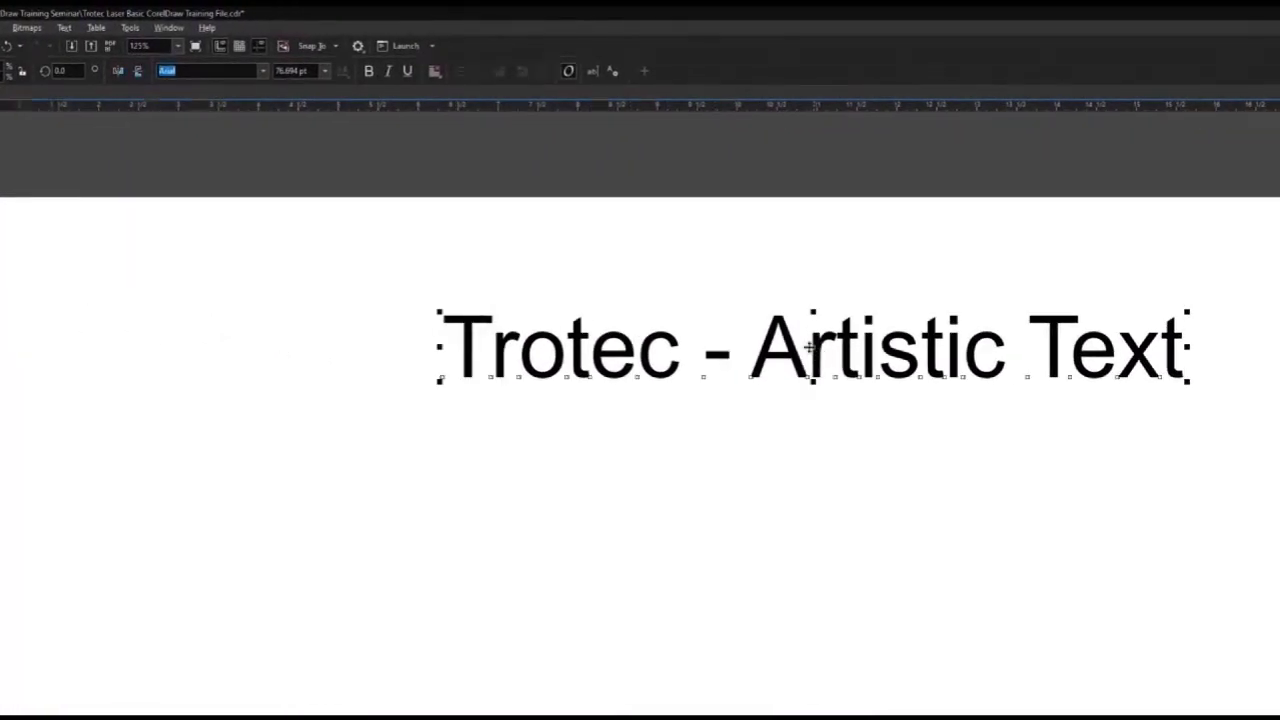
Set the artistic text's font to Bernard MT Condensed and move the text about 3 inches to the left.
{"action": "left_click", "coordinate": [263, 71]}
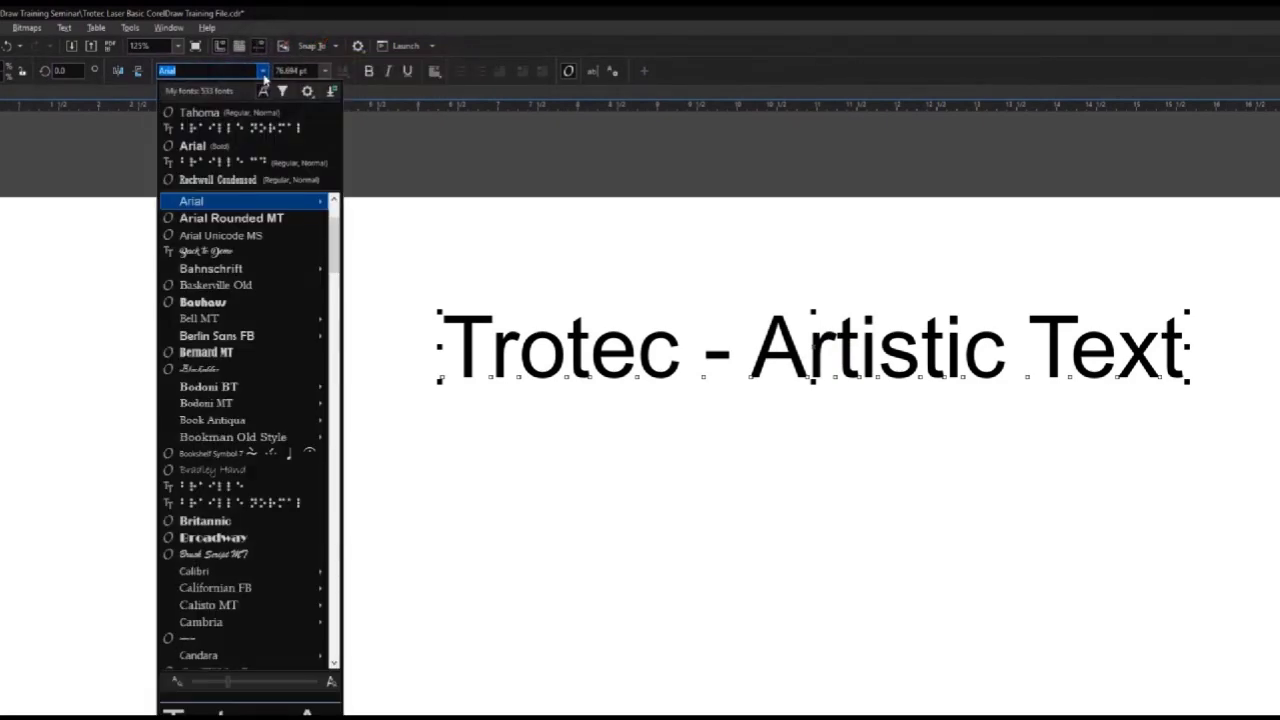
{"action": "left_click", "coordinate": [258, 354]}
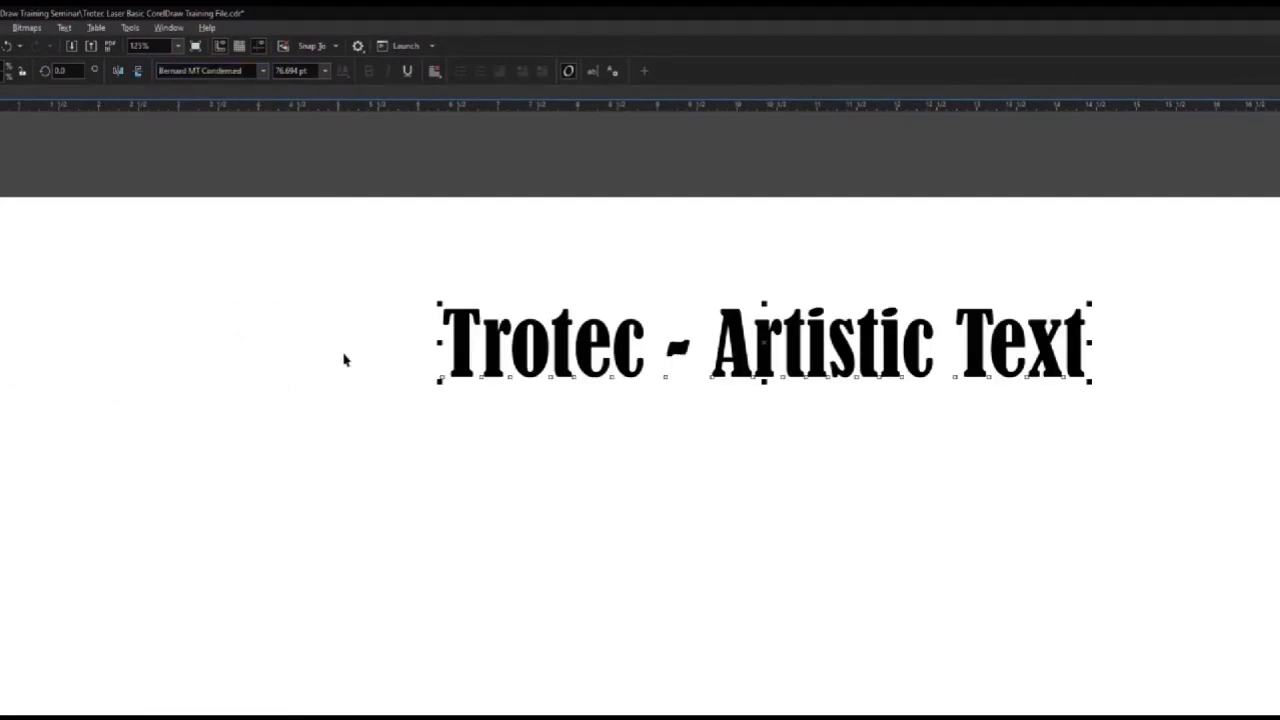
{"action": "left_click_drag", "start_coordinate": [565, 340], "coordinate": [328, 333]}
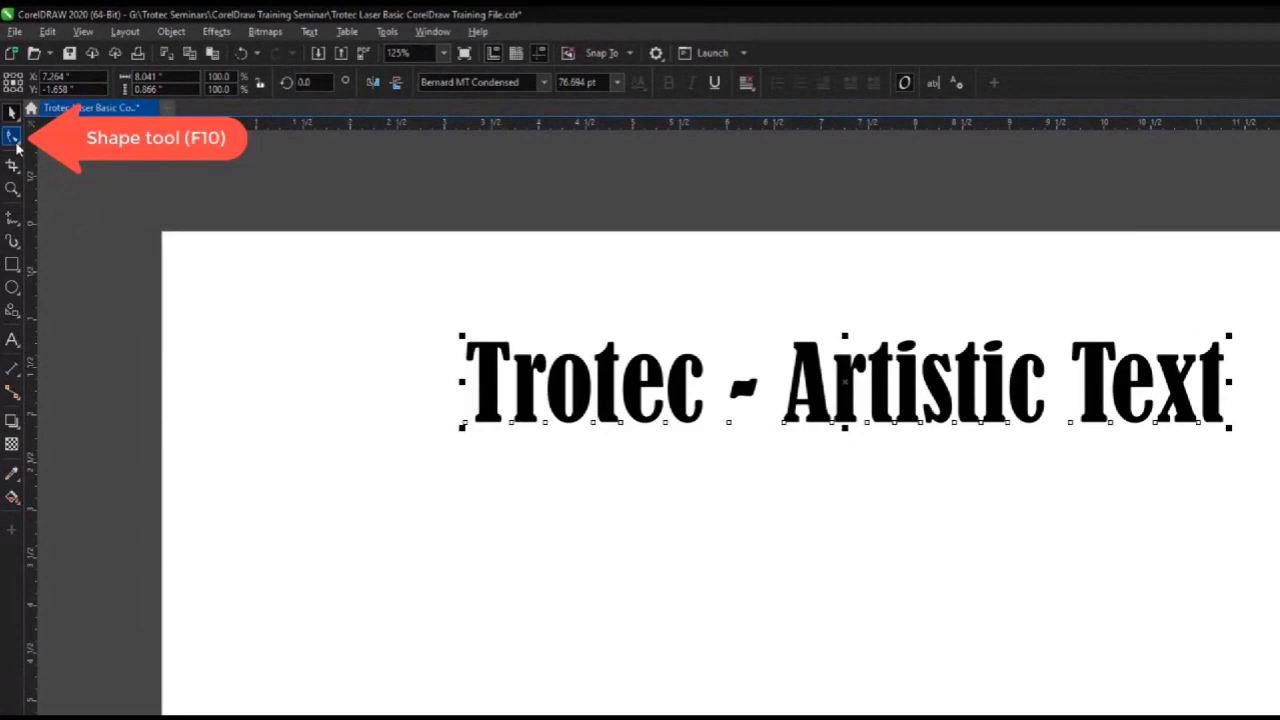
Widen the character spacing of the artistic text with the Shape tool.
{"action": "left_click", "coordinate": [14, 140]}
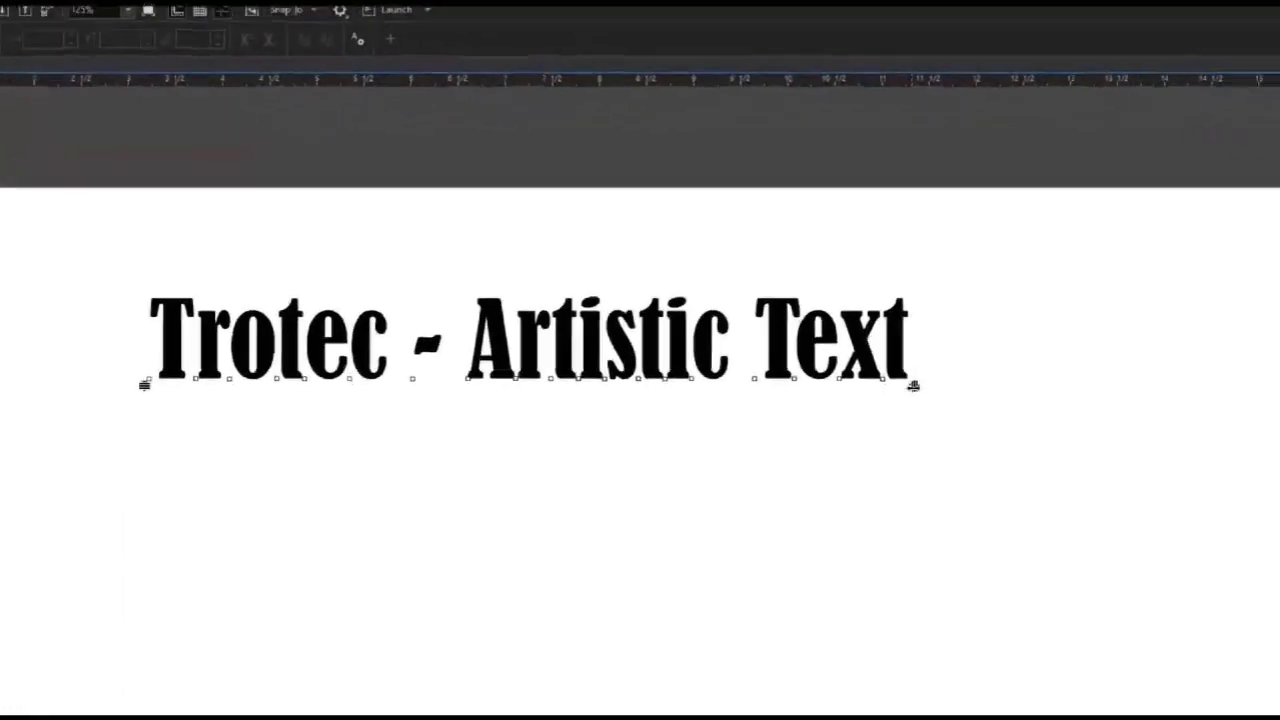
{"action": "left_click_drag", "start_coordinate": [974, 377], "coordinate": [1114, 480]}
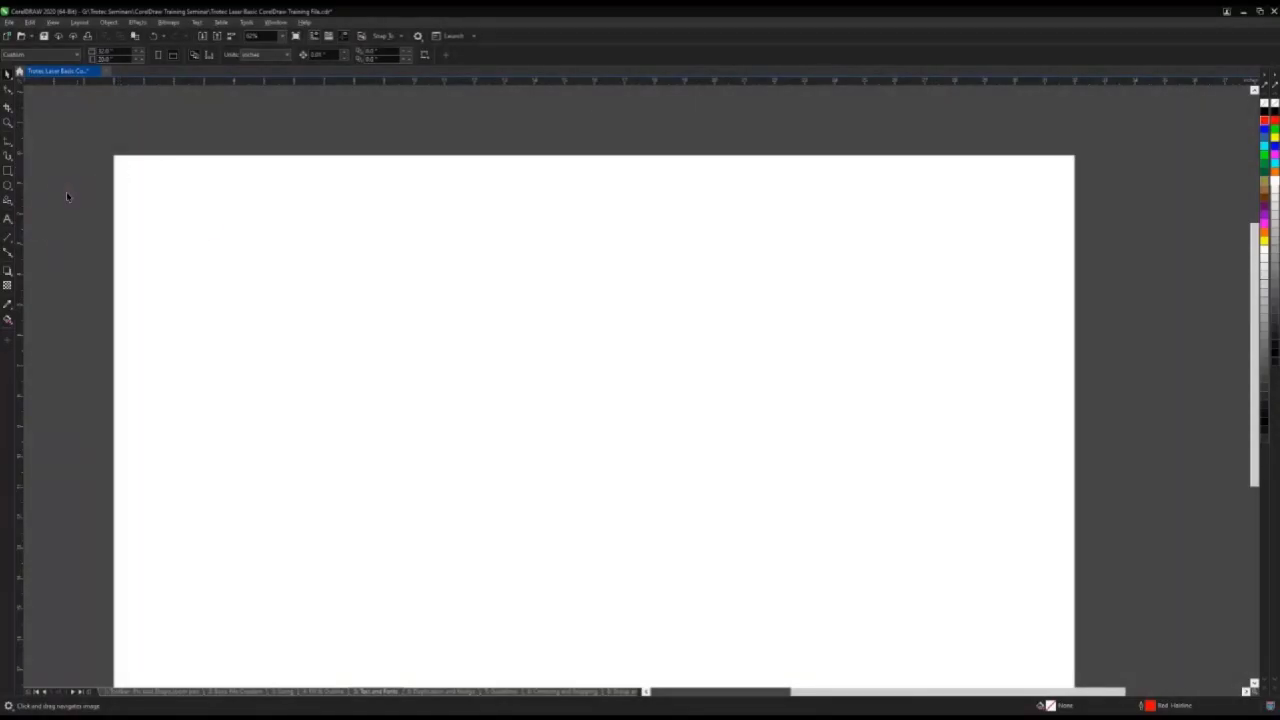
Create a paragraph text frame about 21.6 by 14.55 inches on the blank page and paste the copied text into it.
{"action": "left_click", "coordinate": [8, 220]}
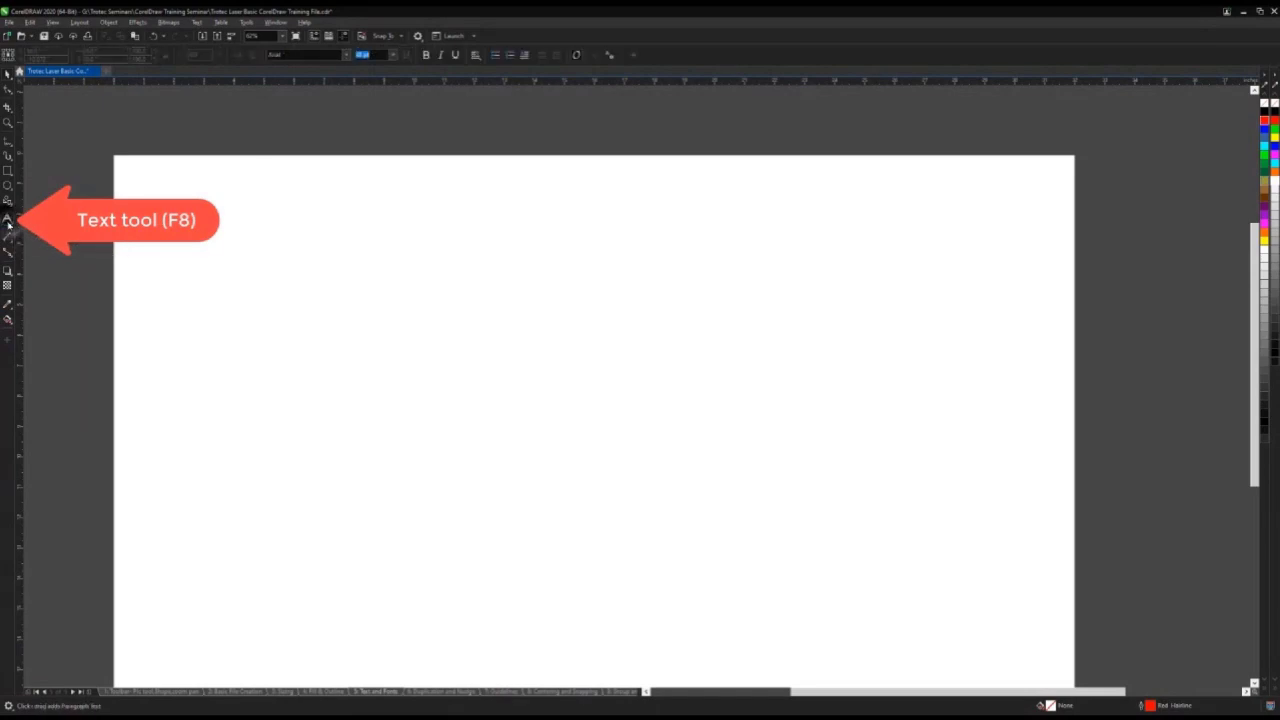
{"action": "left_click_drag", "start_coordinate": [200, 190], "coordinate": [846, 627]}
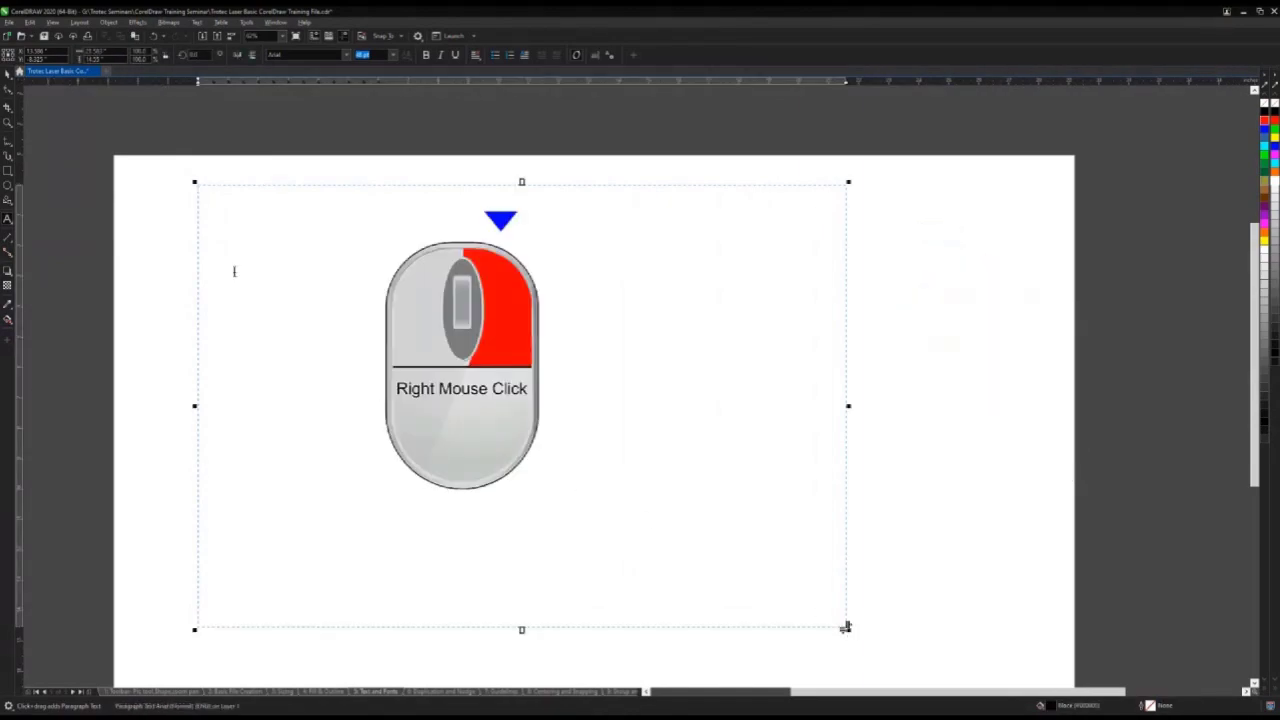
{"action": "right_click", "coordinate": [223, 232]}
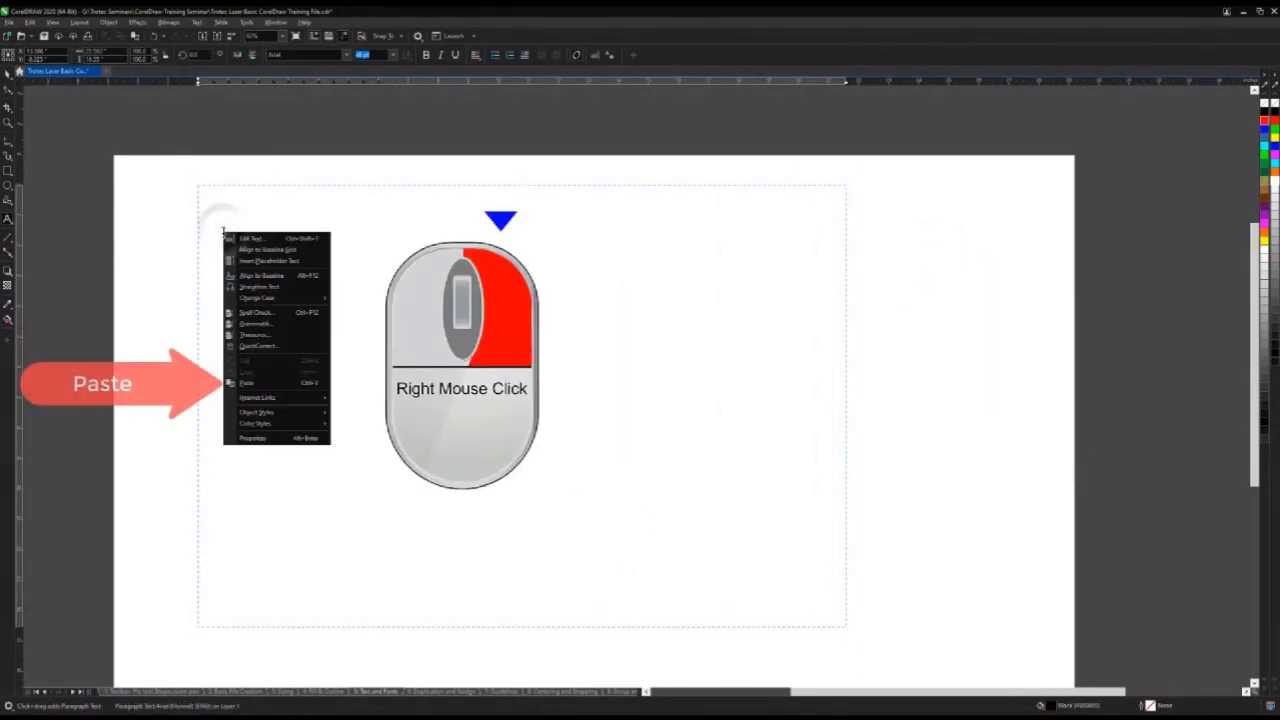
{"action": "left_click", "coordinate": [270, 385]}
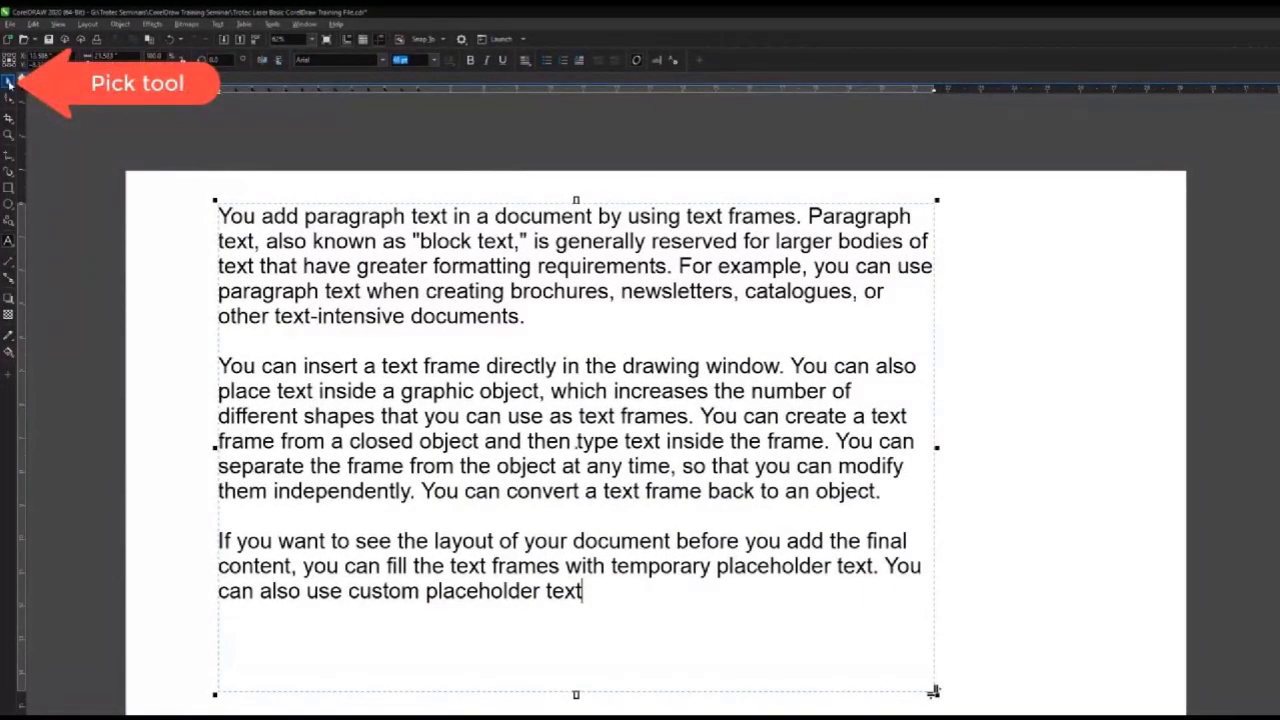
Narrow the paragraph text frame to about 20.2 inches and center-align its text.
{"action": "left_click", "coordinate": [10, 83]}
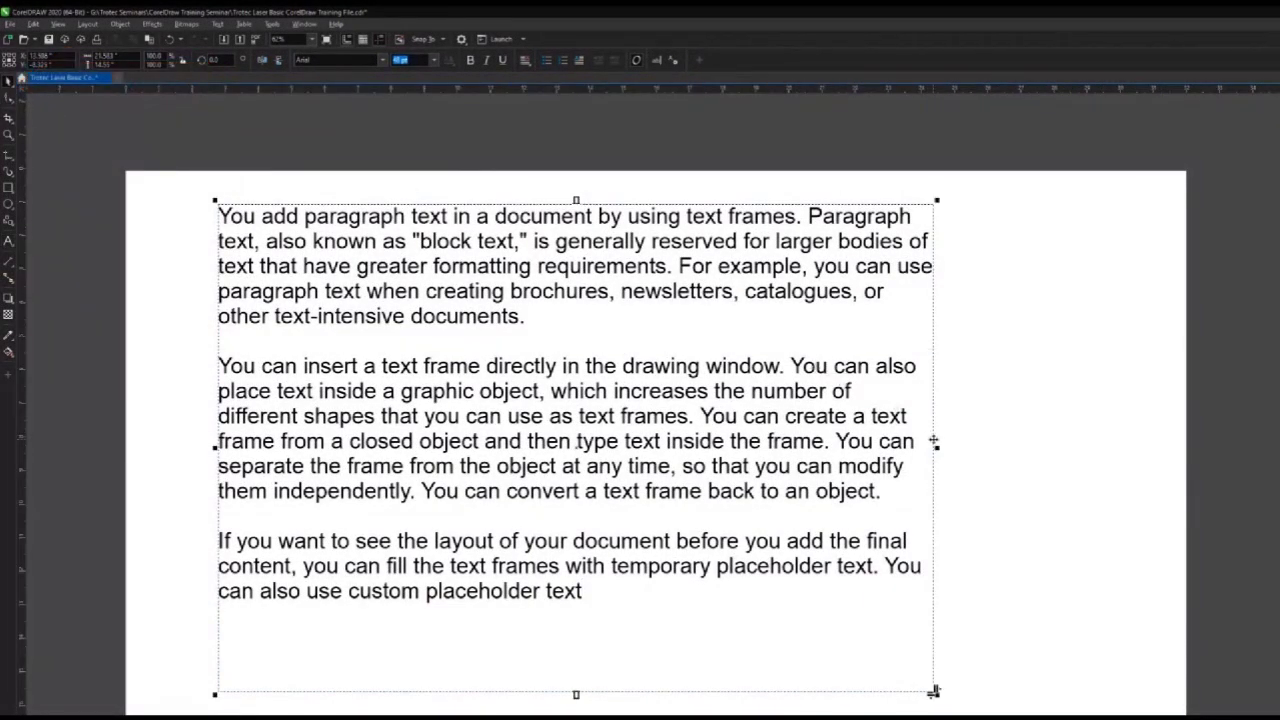
{"action": "left_click_drag", "start_coordinate": [935, 447], "coordinate": [888, 447]}
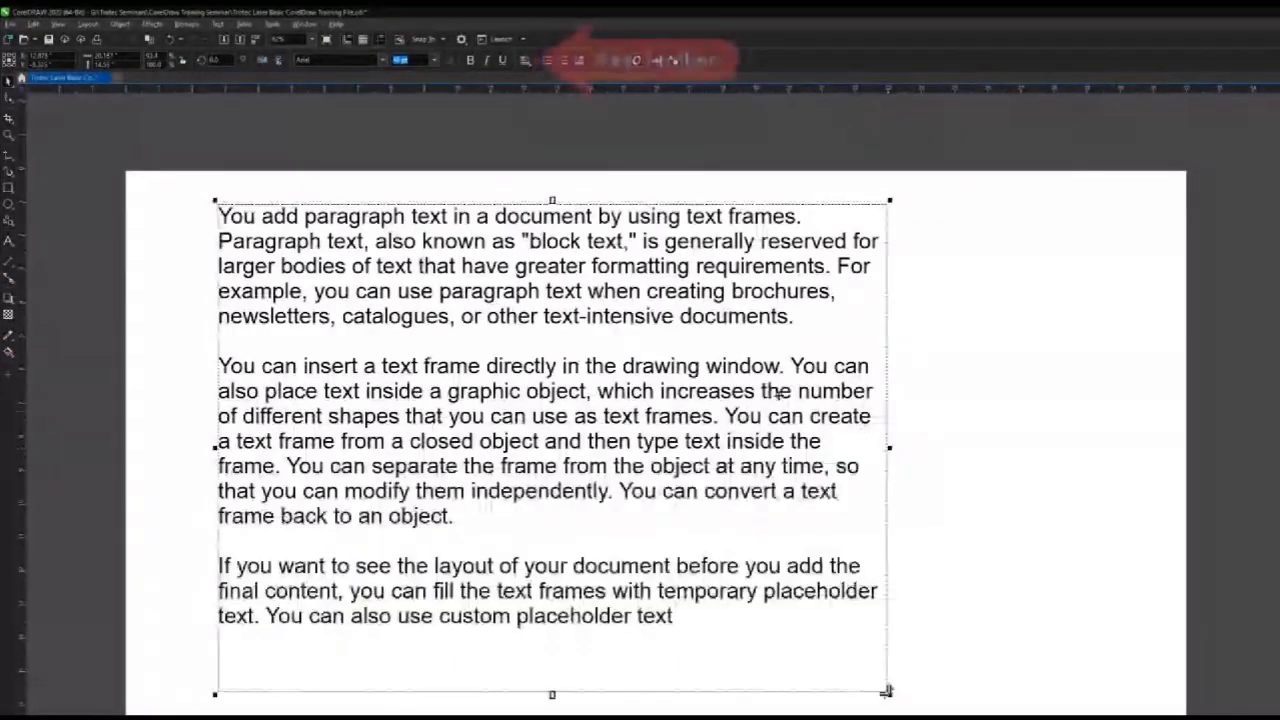
{"action": "left_click", "coordinate": [526, 62]}
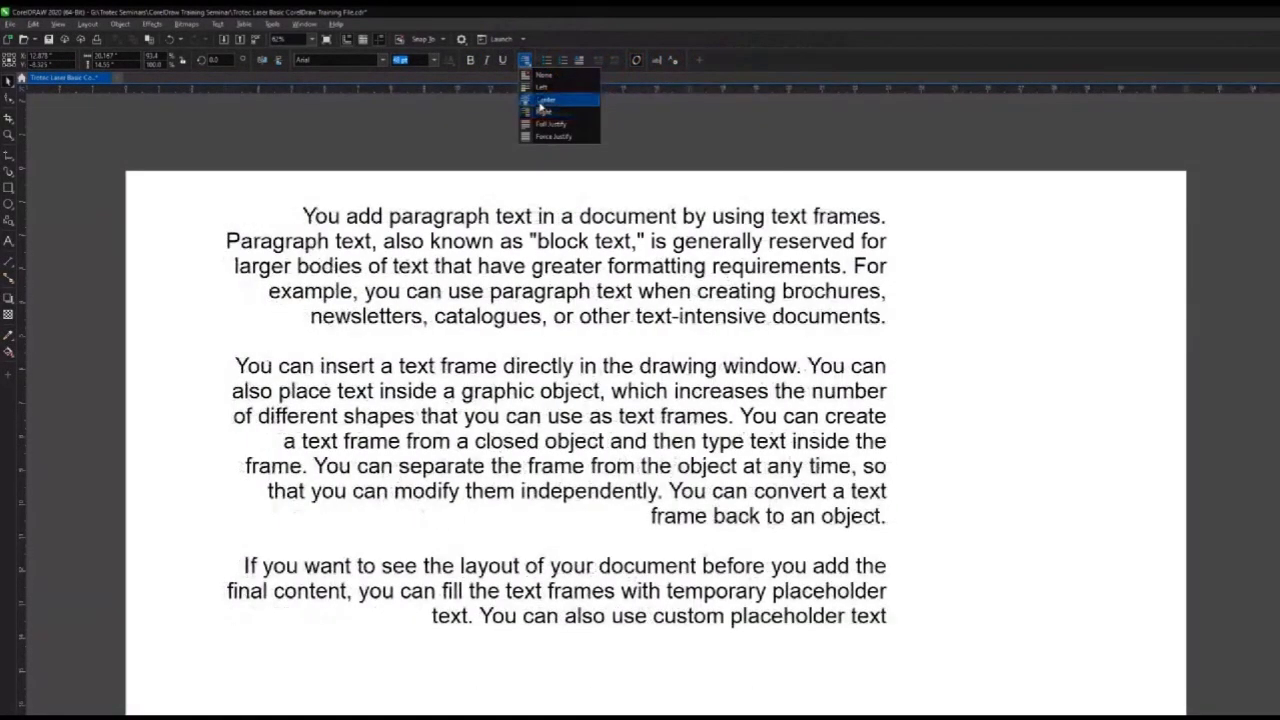
{"action": "left_click", "coordinate": [540, 105]}
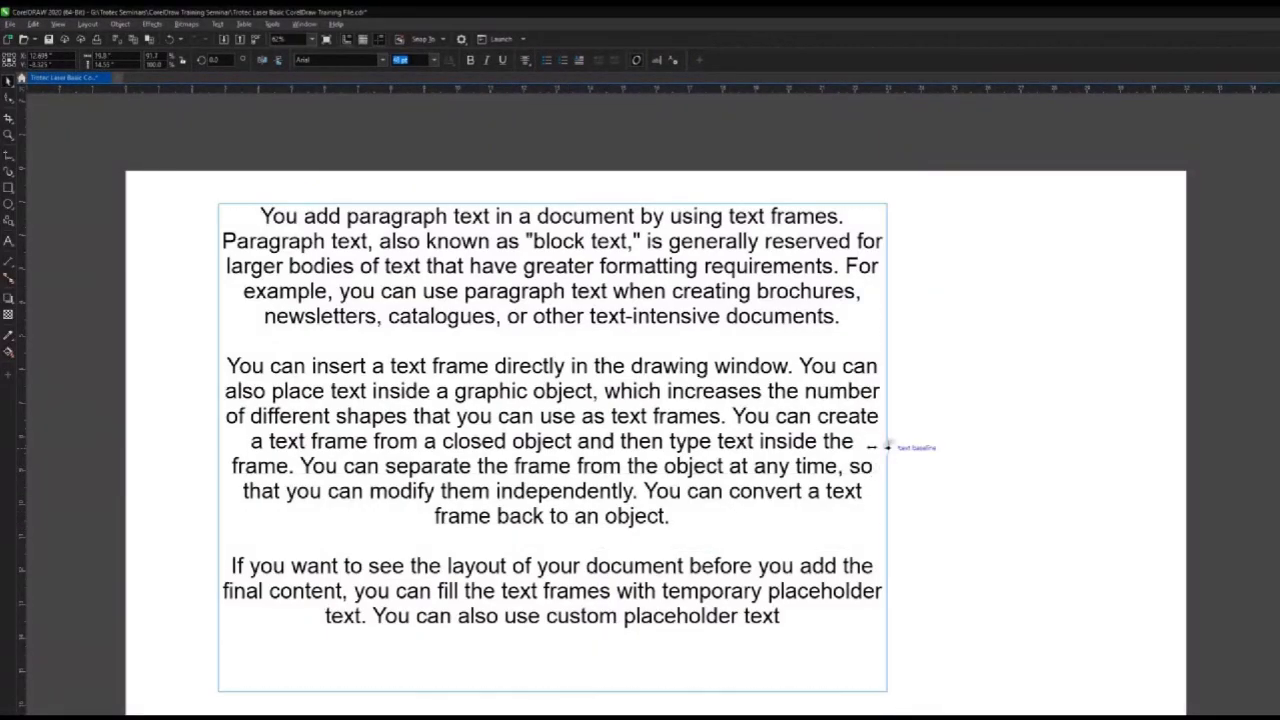
Narrow the paragraph frame to about 15.2 inches, widen it to about 20.9 inches, and set its font size to 48 pt.
{"action": "left_click_drag", "start_coordinate": [886, 690], "coordinate": [724, 690]}
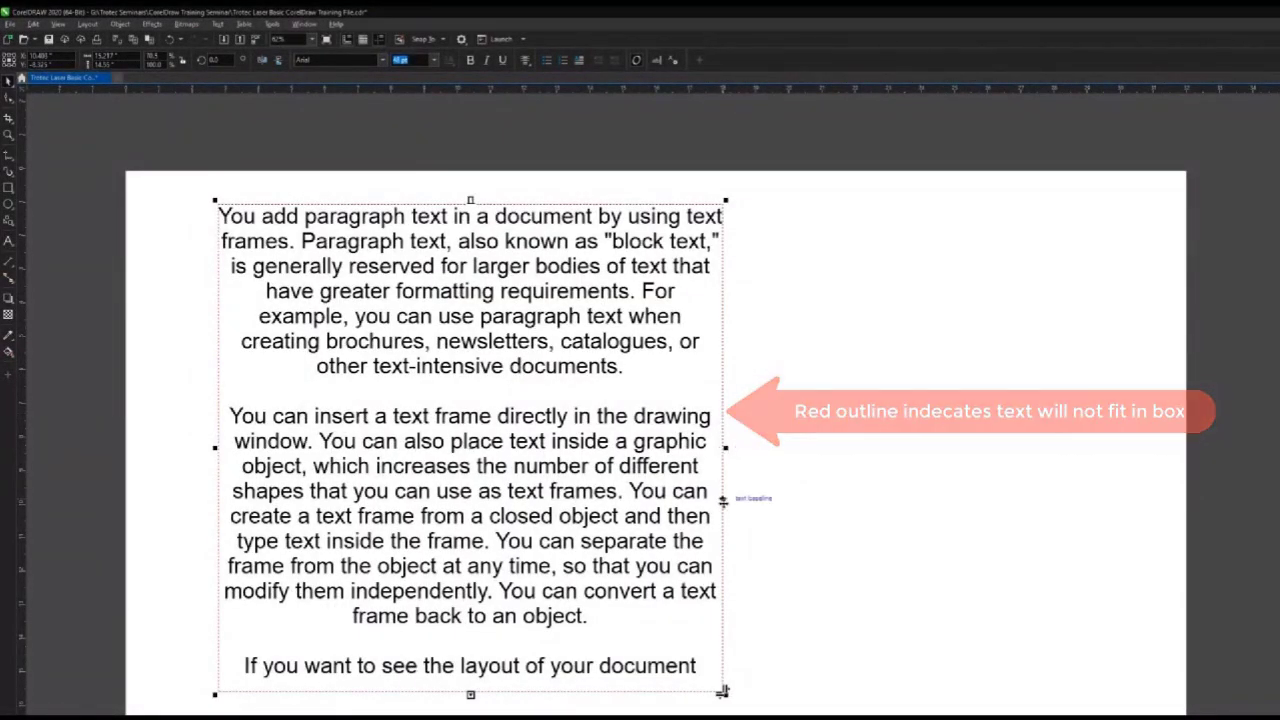
{"action": "left_click_drag", "start_coordinate": [725, 447], "coordinate": [908, 468]}
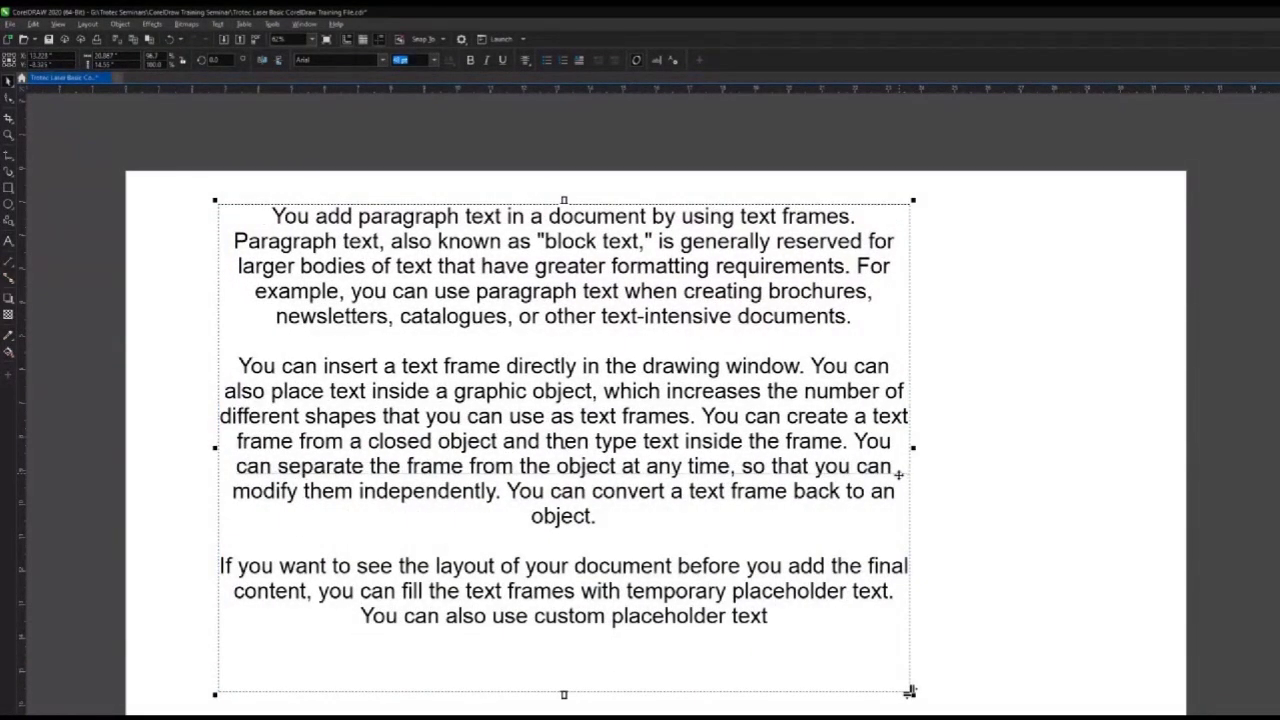
{"action": "left_click", "coordinate": [434, 62]}
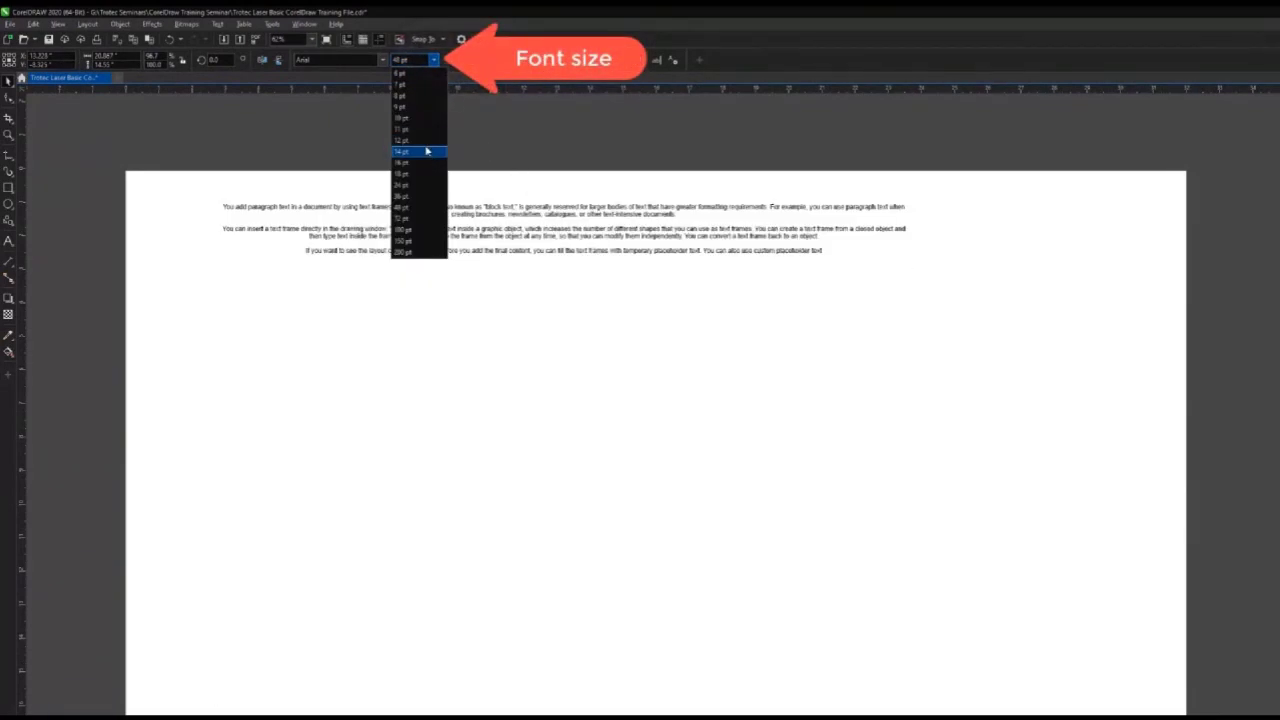
{"action": "left_click", "coordinate": [428, 217]}
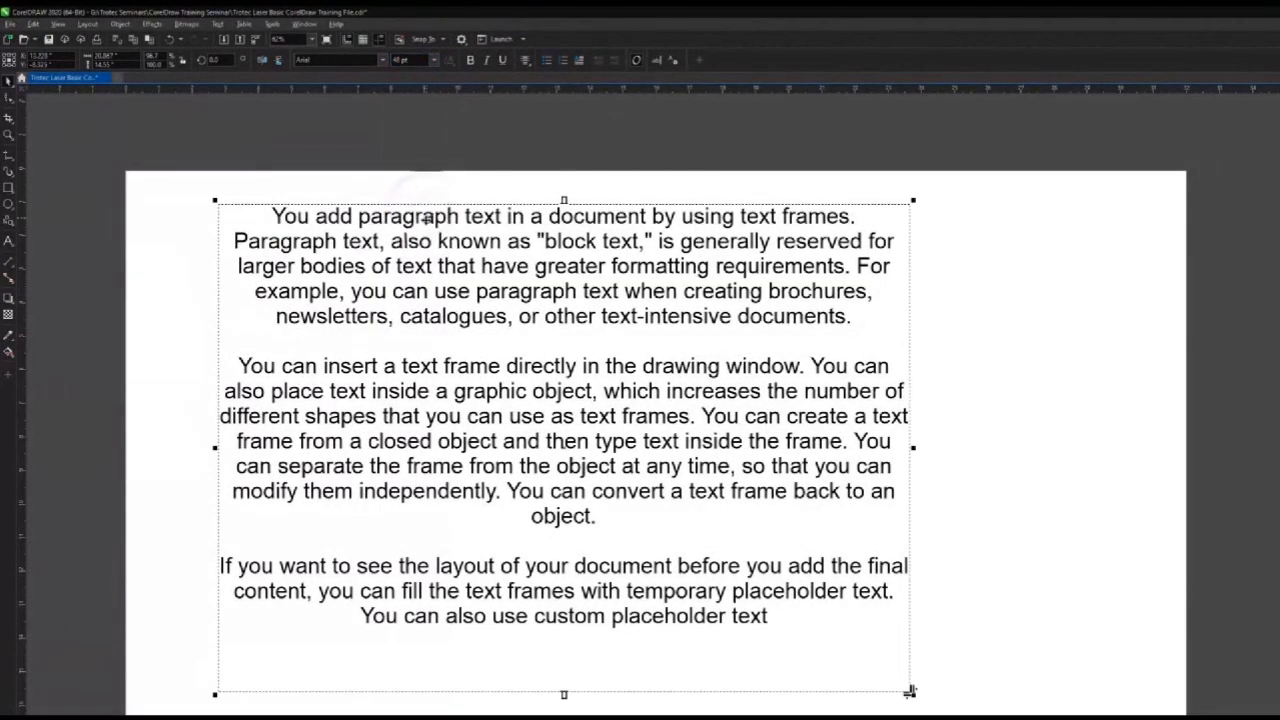
Increase the line spacing of the paragraph text slightly with the Shape tool.
{"action": "left_click", "coordinate": [9, 98]}
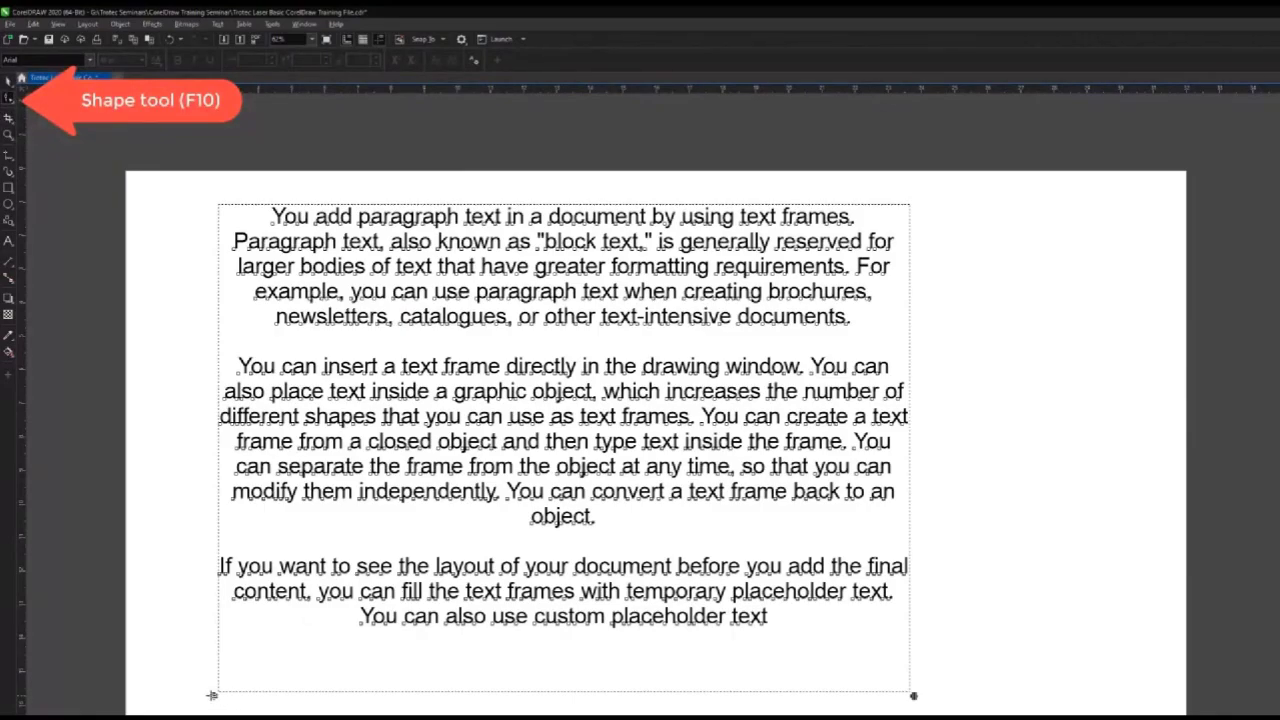
{"action": "mouse_move", "coordinate": [212, 695]}
{"action": "left_mouse_down"}
{"action": "mouse_move", "coordinate": [213, 485]}
{"action": "mouse_move", "coordinate": [217, 712]}
{"action": "left_mouse_up"}
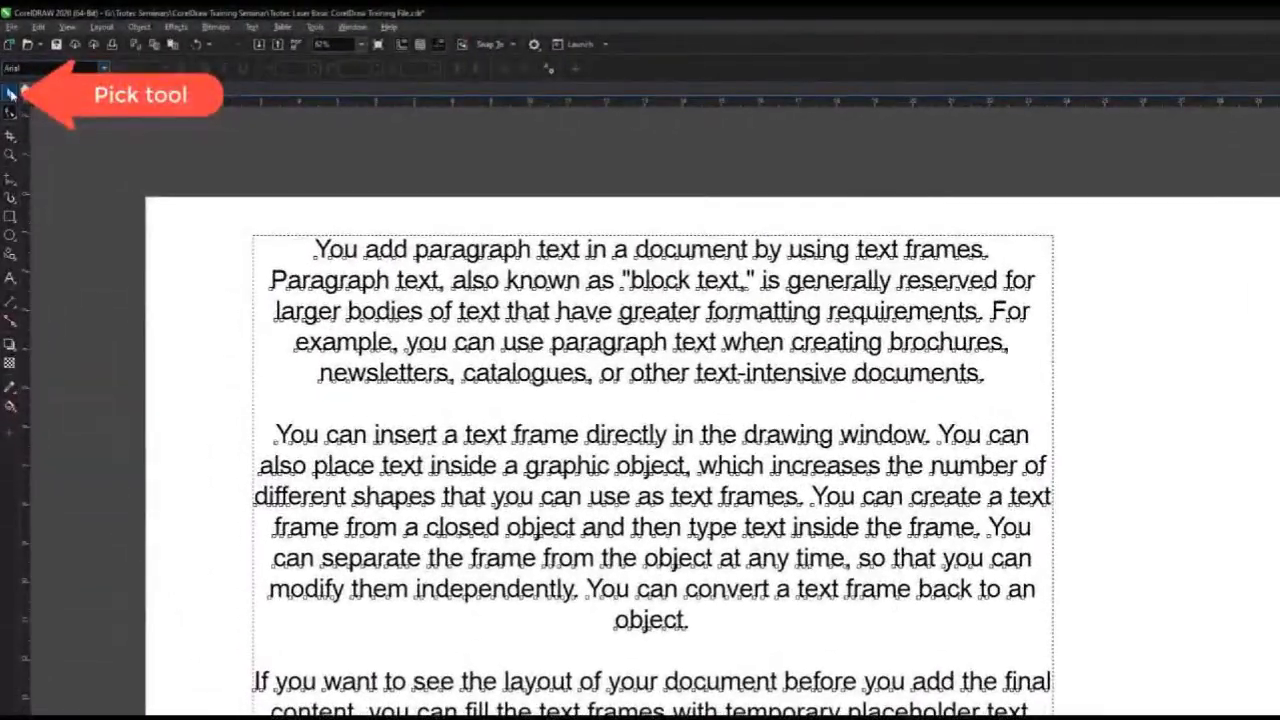
Convert the framed paragraph text to artistic text and convert it back to paragraph text.
{"action": "left_click", "coordinate": [9, 88]}
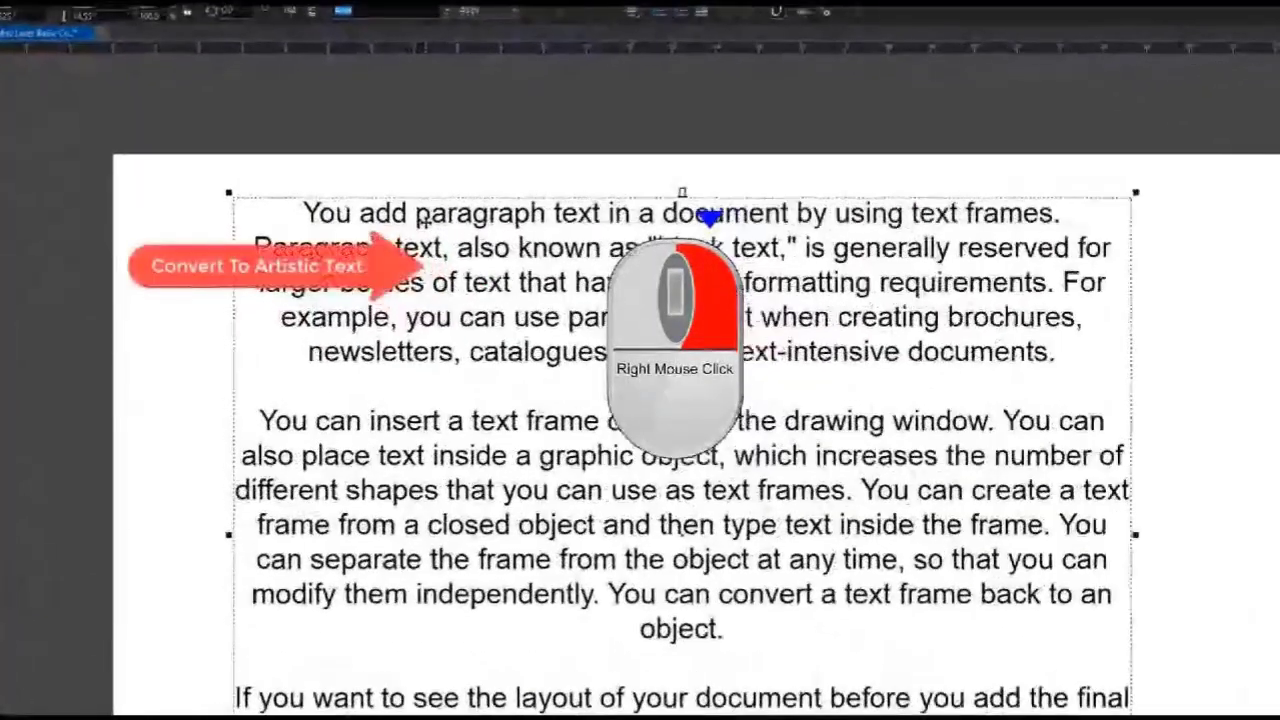
{"action": "right_click", "coordinate": [345, 212]}
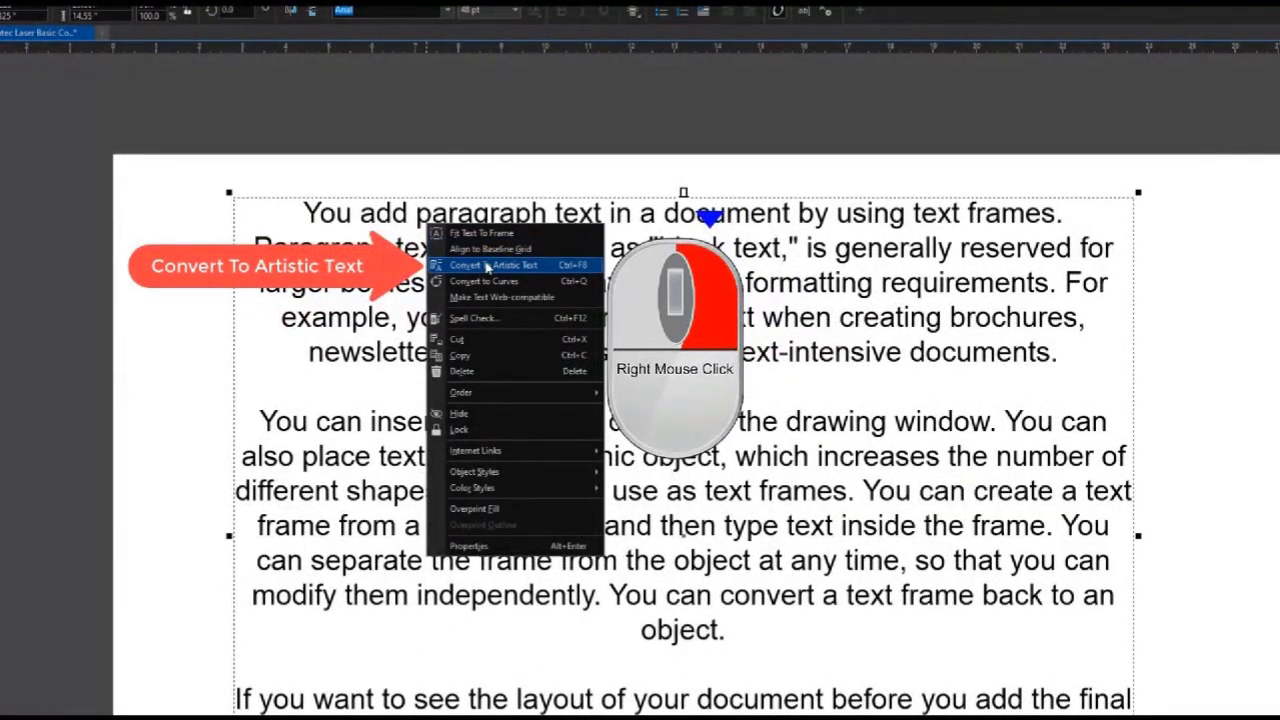
{"action": "left_click", "coordinate": [487, 266]}
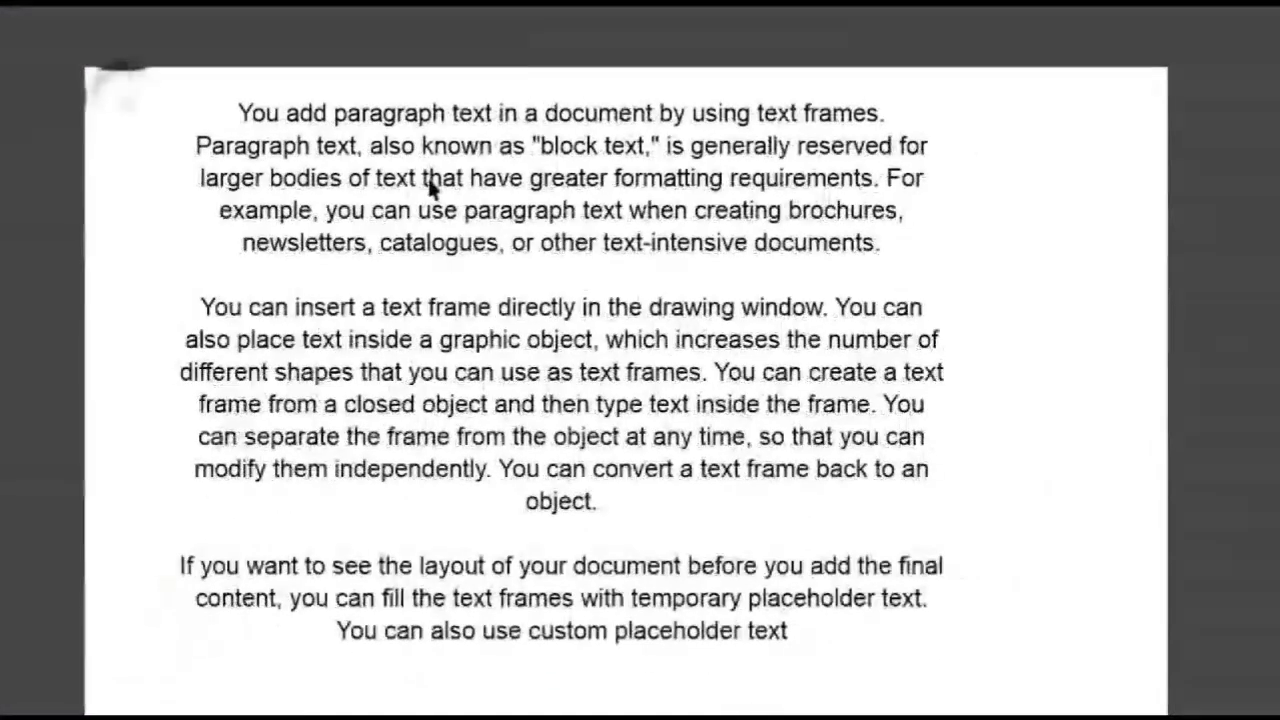
{"action": "right_click", "coordinate": [435, 190]}
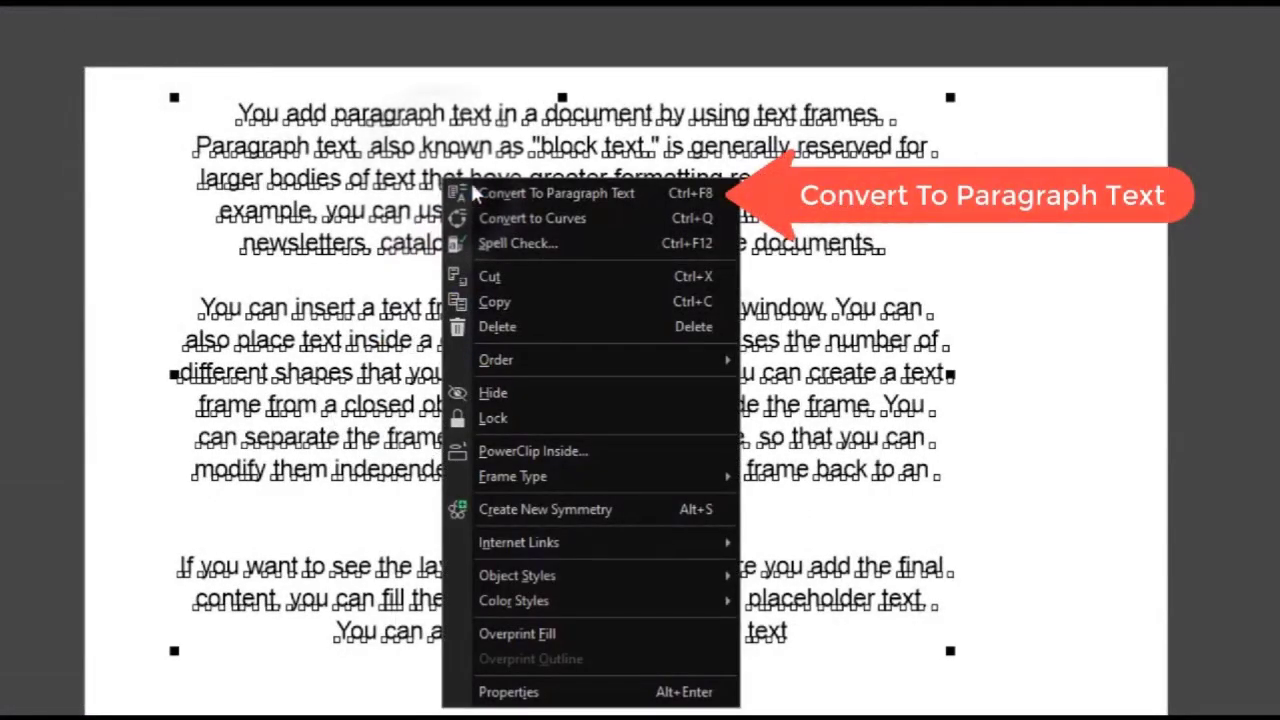
{"action": "left_click", "coordinate": [547, 194]}
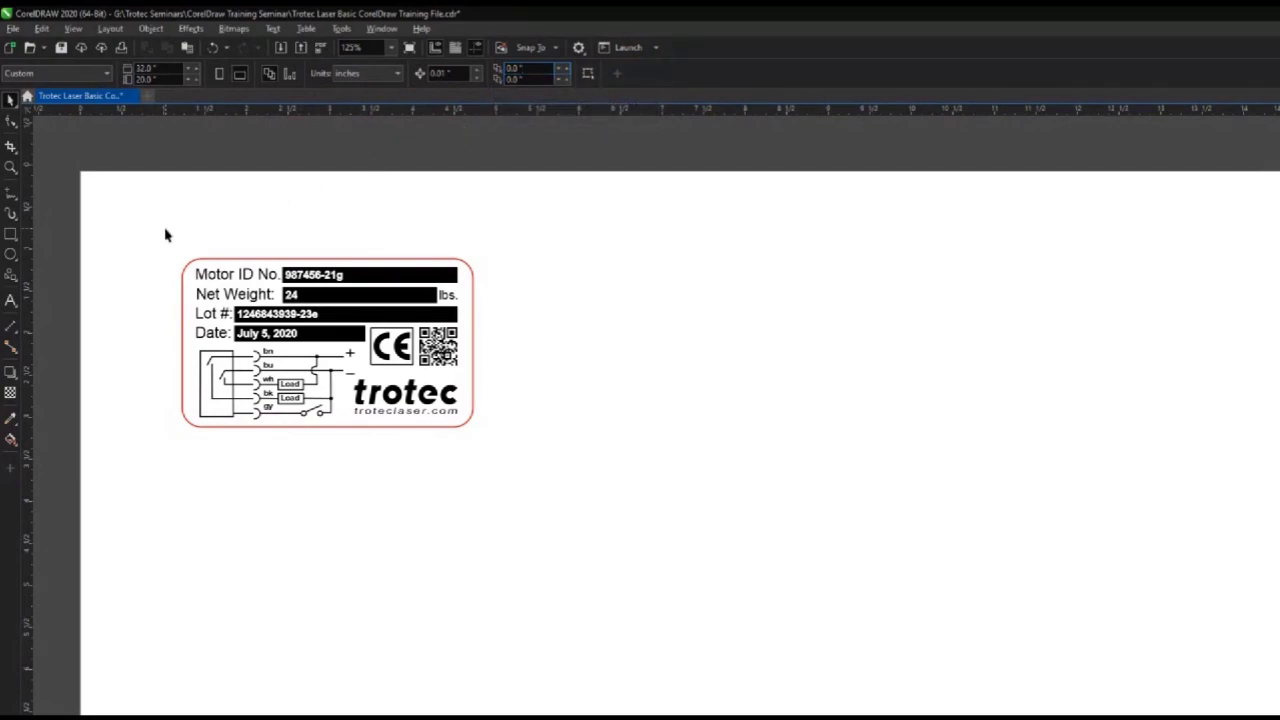
Duplicate the motor label, place the copy about 3.65 inches to its right, and repeat the duplication for a row of four labels.
{"action": "left_click_drag", "start_coordinate": [166, 232], "coordinate": [492, 454]}
{"action": "key", "text": "ctrl+d"}
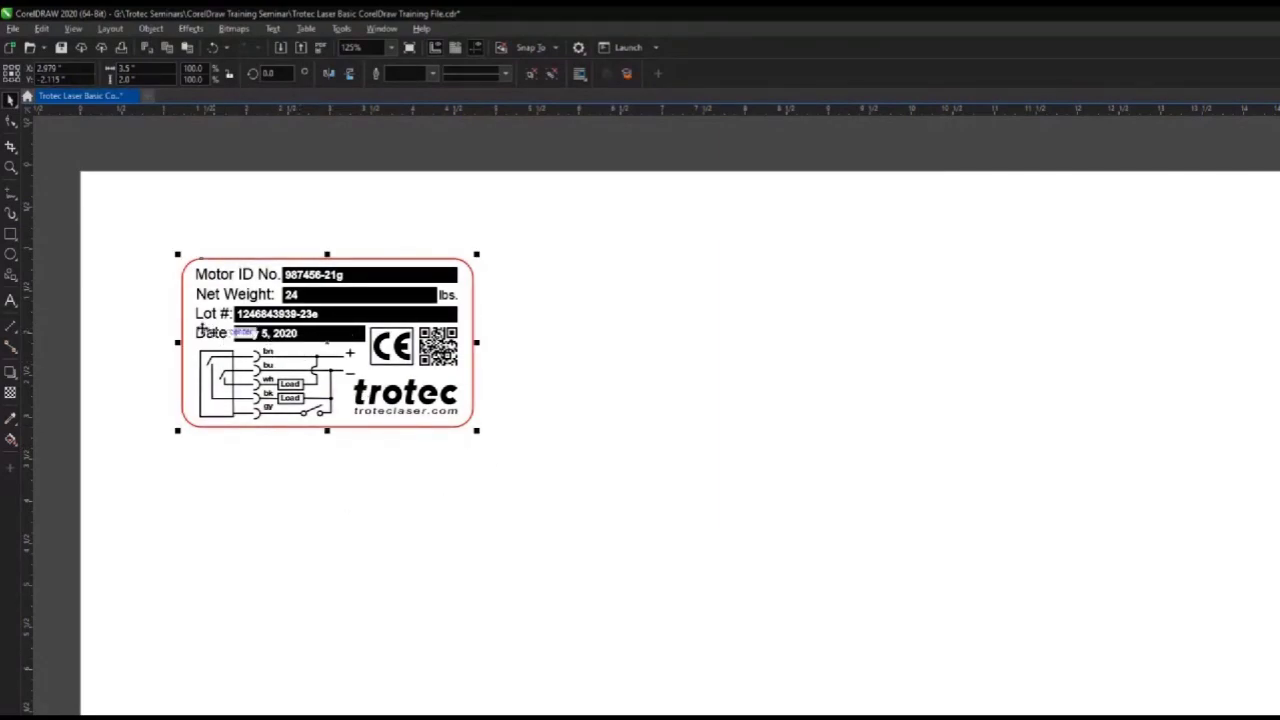
{"action": "left_click_drag", "start_coordinate": [184, 323], "coordinate": [490, 353]}
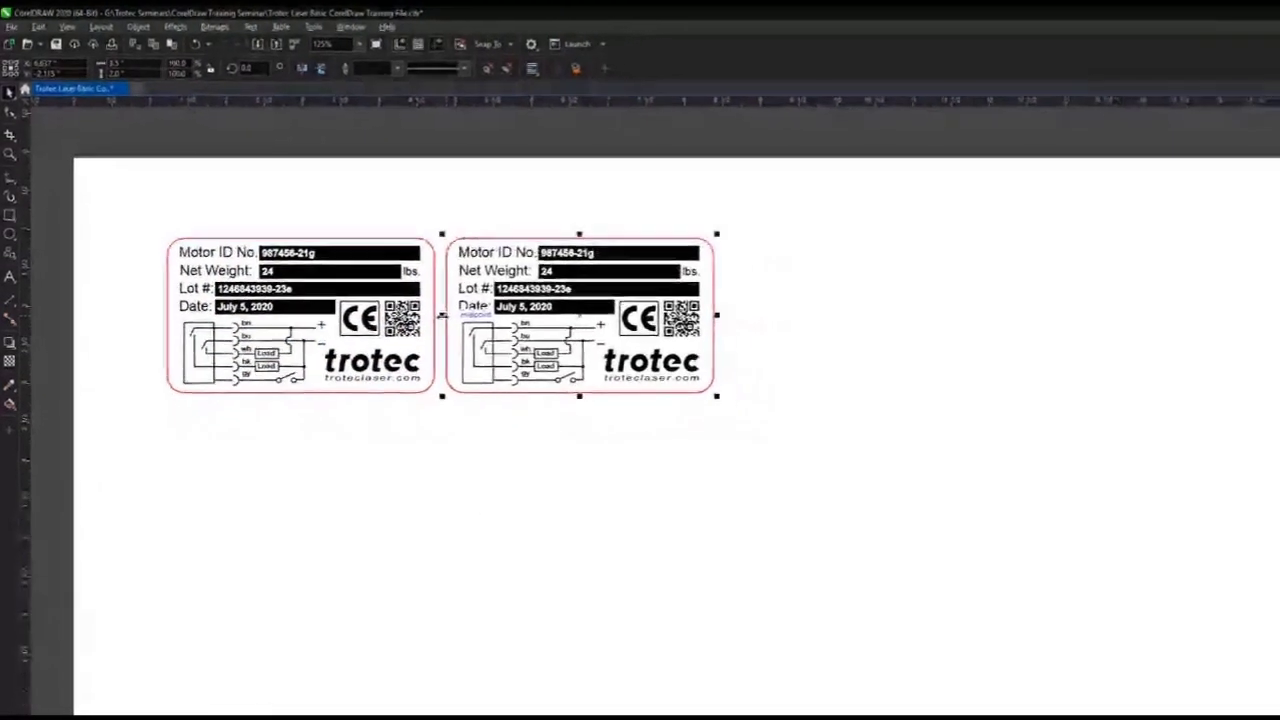
{"action": "key", "text": "ctrl+d"}
{"action": "key", "text": "ctrl+d"}
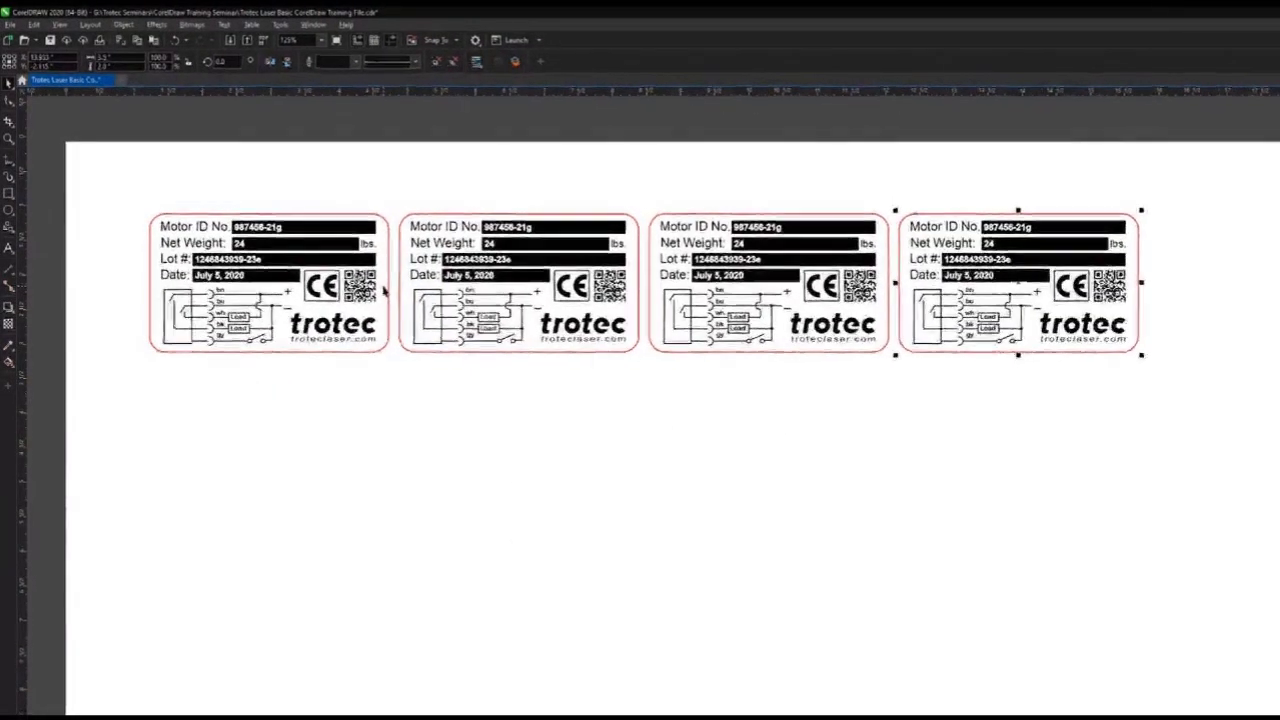
{"action": "left_click", "coordinate": [412, 221]}
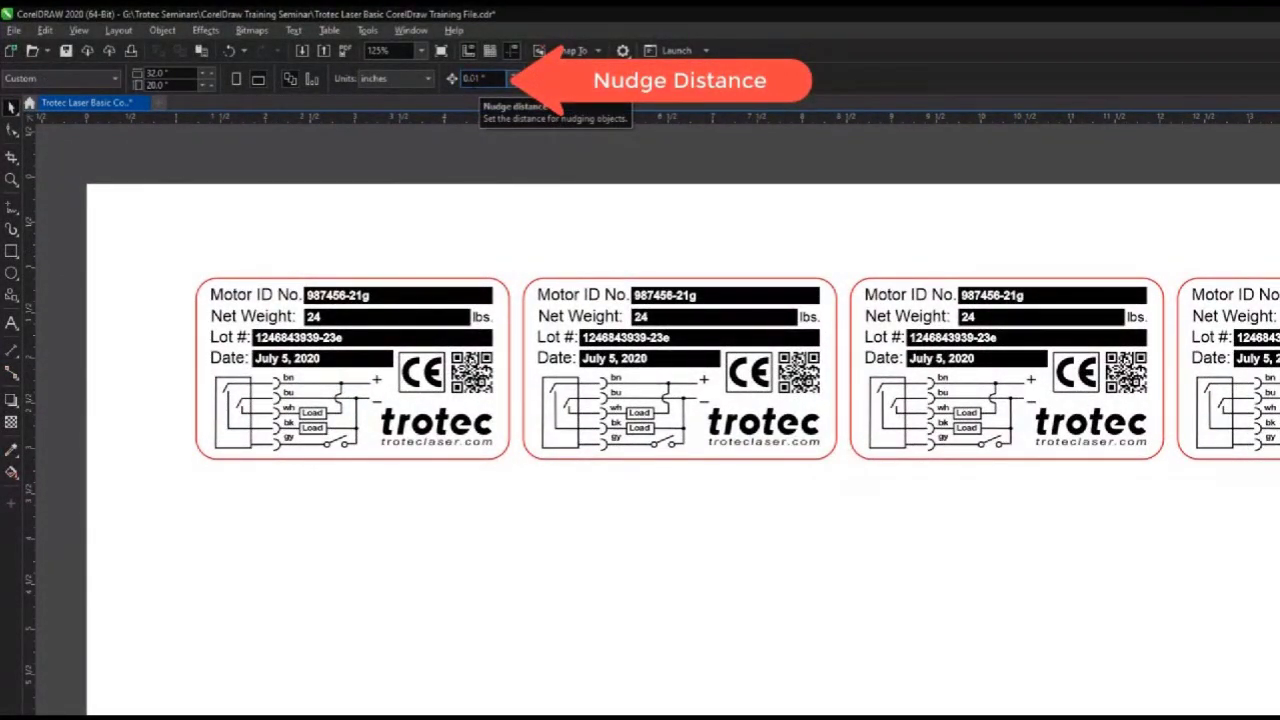
Set the nudge distance to 0.1 inch and nudge the first label 0.3 inch left and 0.3 inch down.
{"action": "left_click", "coordinate": [470, 79]}
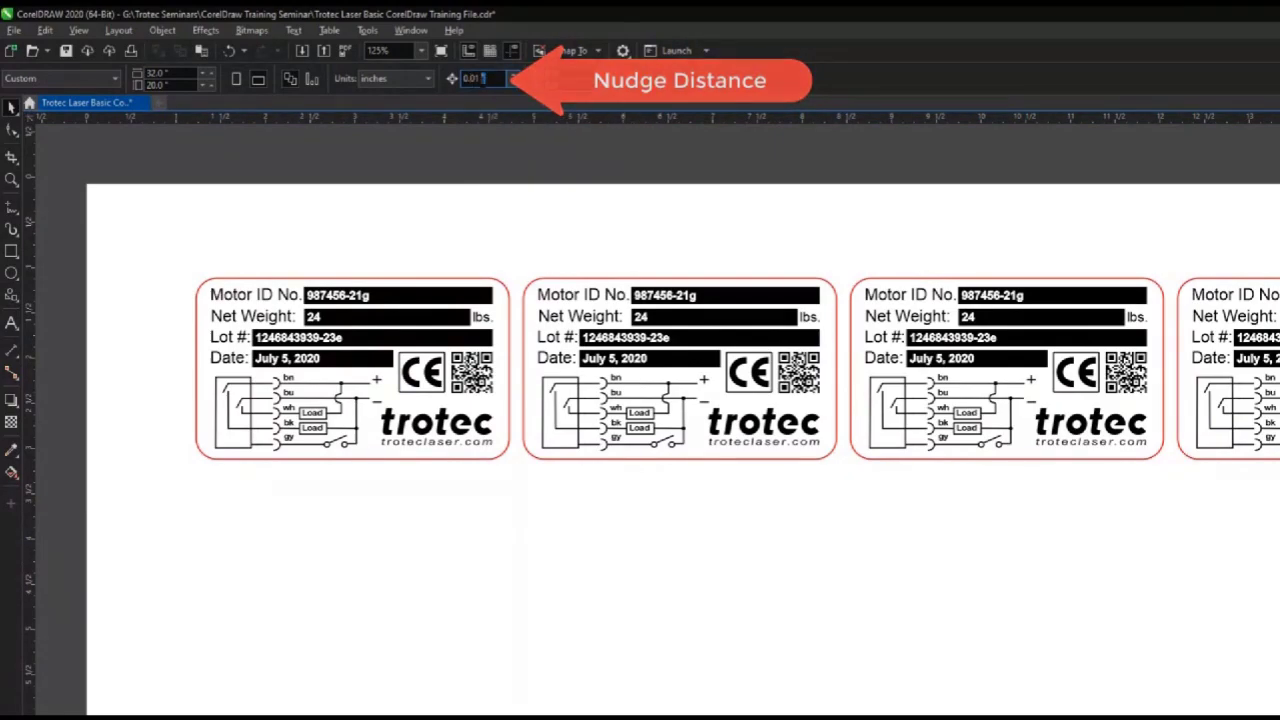
{"action": "double_click", "coordinate": [472, 79]}
{"action": "type", "text": "0.1"}
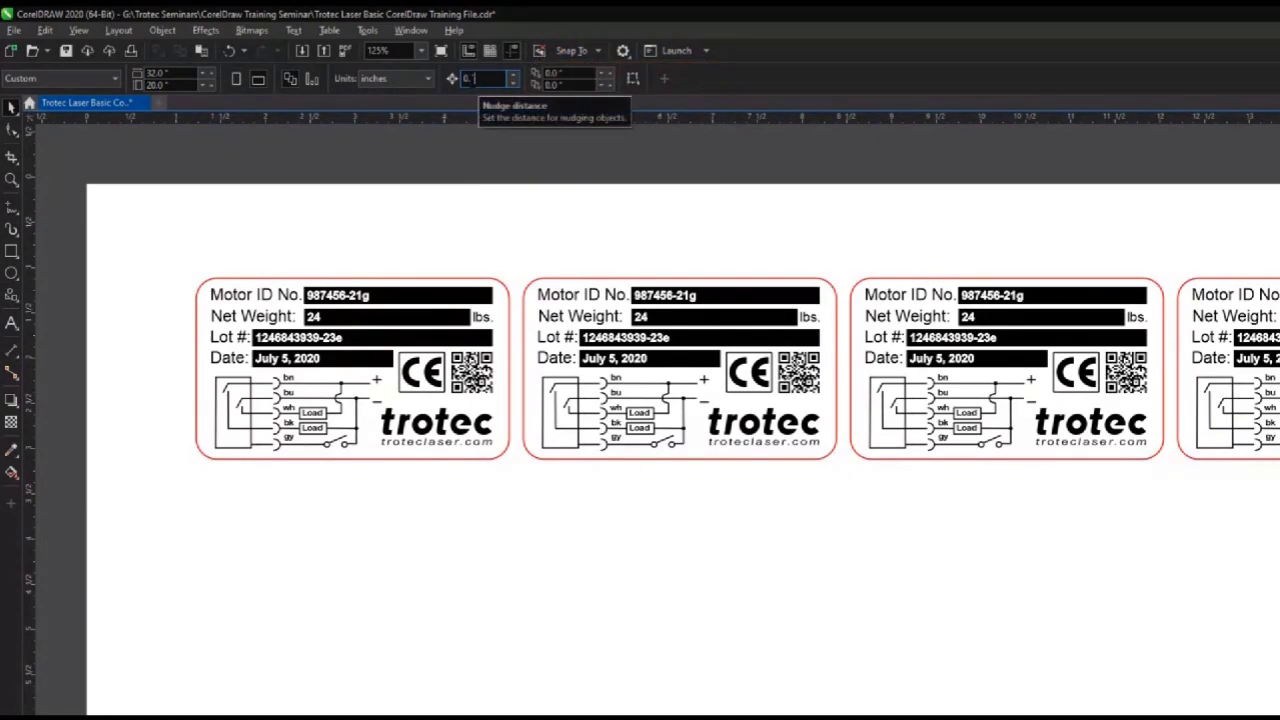
{"action": "left_click_drag", "start_coordinate": [518, 251], "coordinate": [170, 537]}
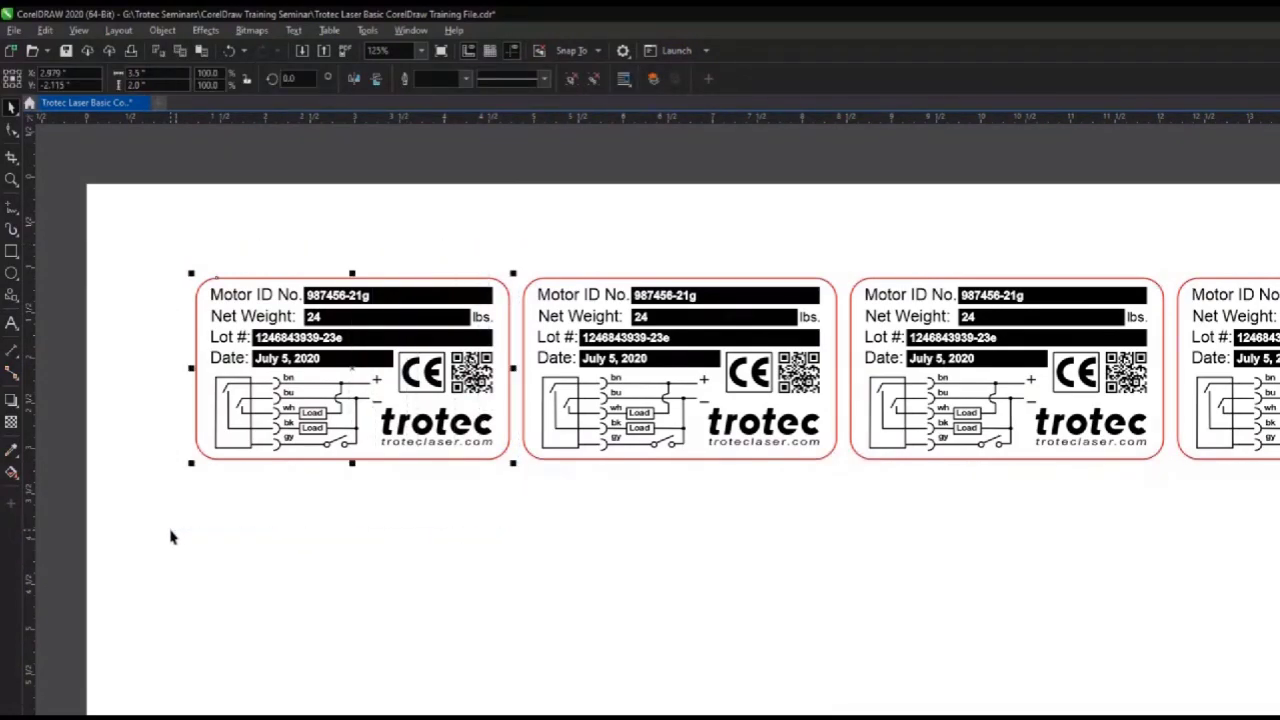
{"action": "key", "text": "Left"}
{"action": "key", "text": "Left"}
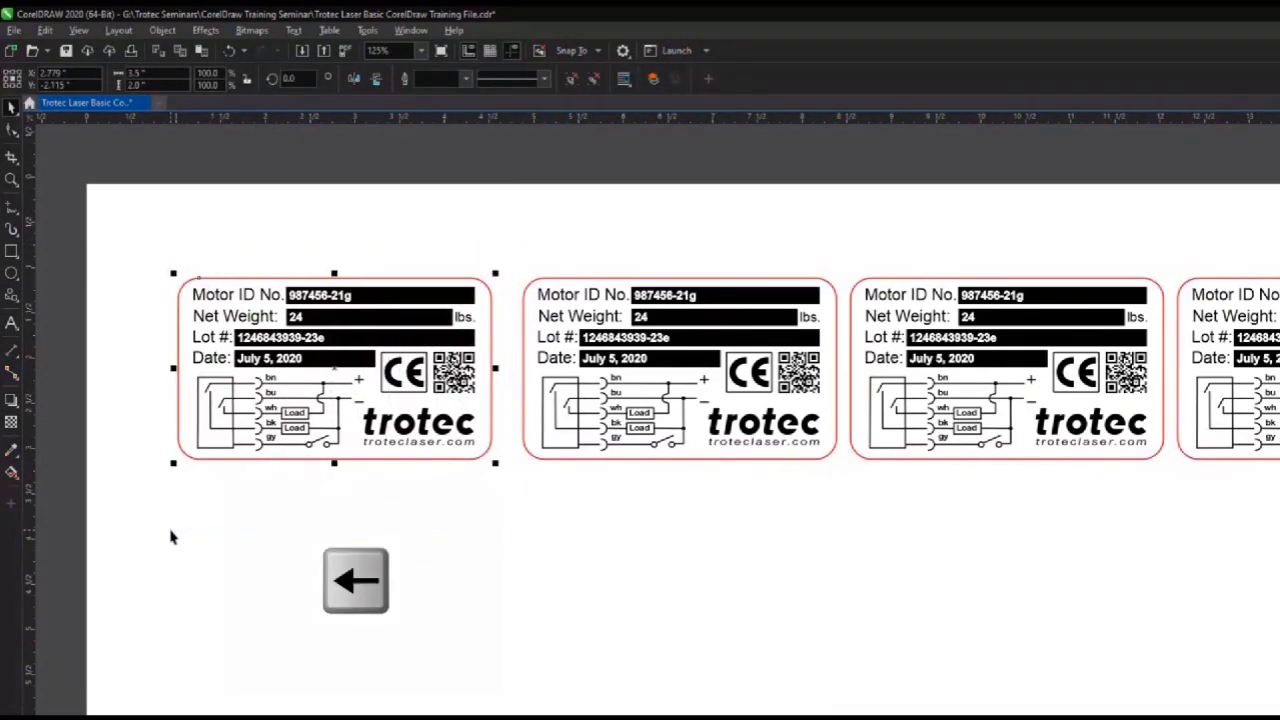
{"action": "key", "text": "Left"}
{"action": "key", "text": "Down"}
{"action": "key", "text": "Down"}
{"action": "key", "text": "Down"}
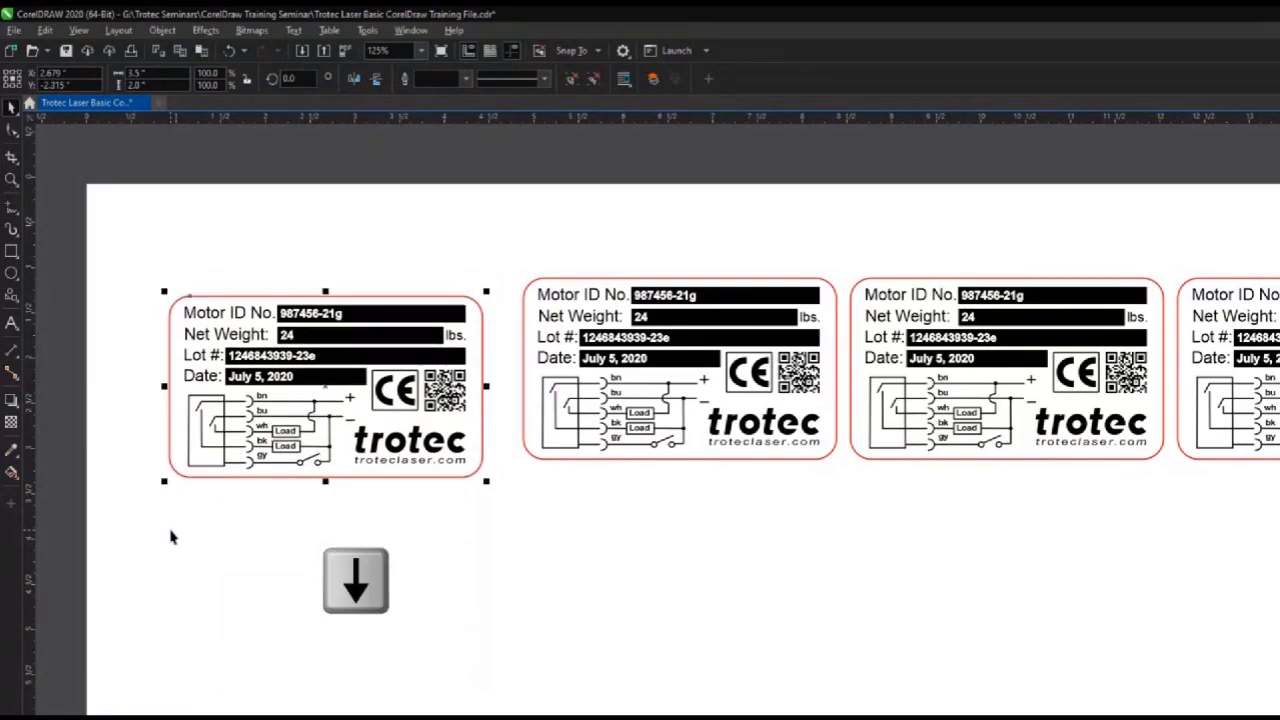
{"action": "left_click", "coordinate": [489, 265]}
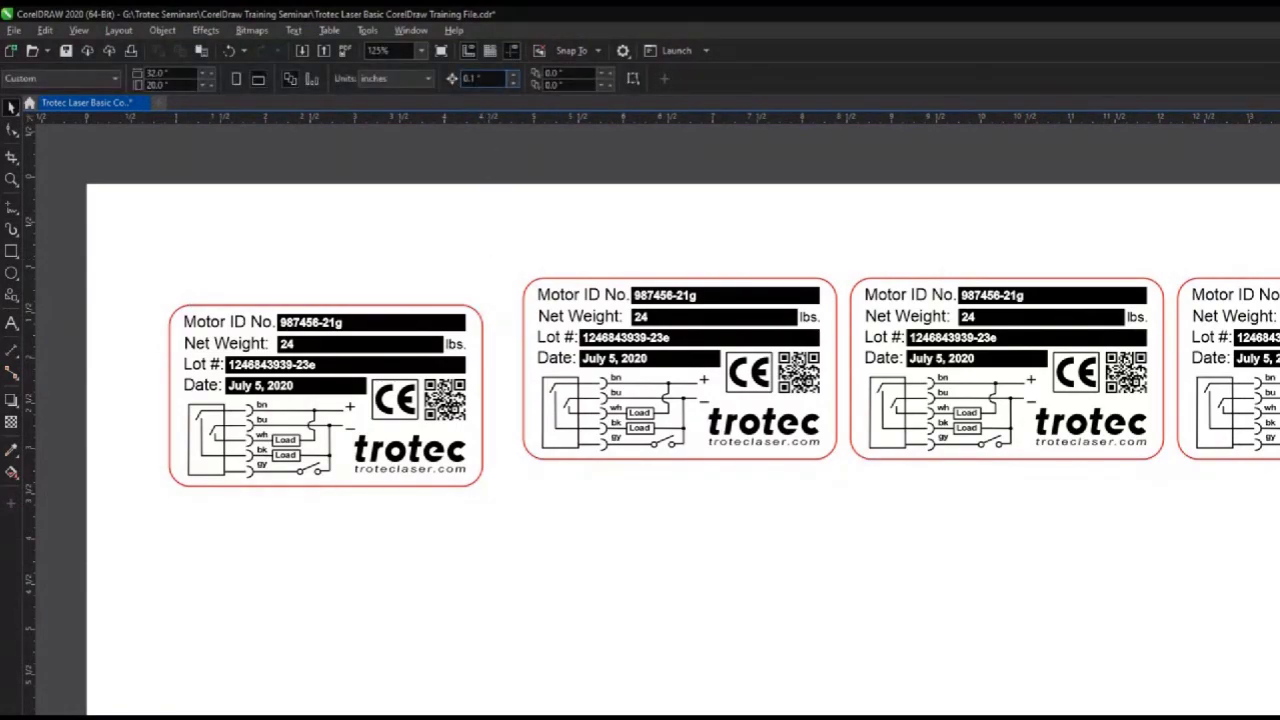
Set the nudge distance to 0.01 inch and nudge the first label up 0.11 inch.
{"action": "type", "text": "0"}
{"action": "left_click_drag", "start_coordinate": [148, 274], "coordinate": [493, 520]}
{"action": "key", "text": "Up"}
{"action": "key", "text": "Up"}
{"action": "key", "text": "Up"}
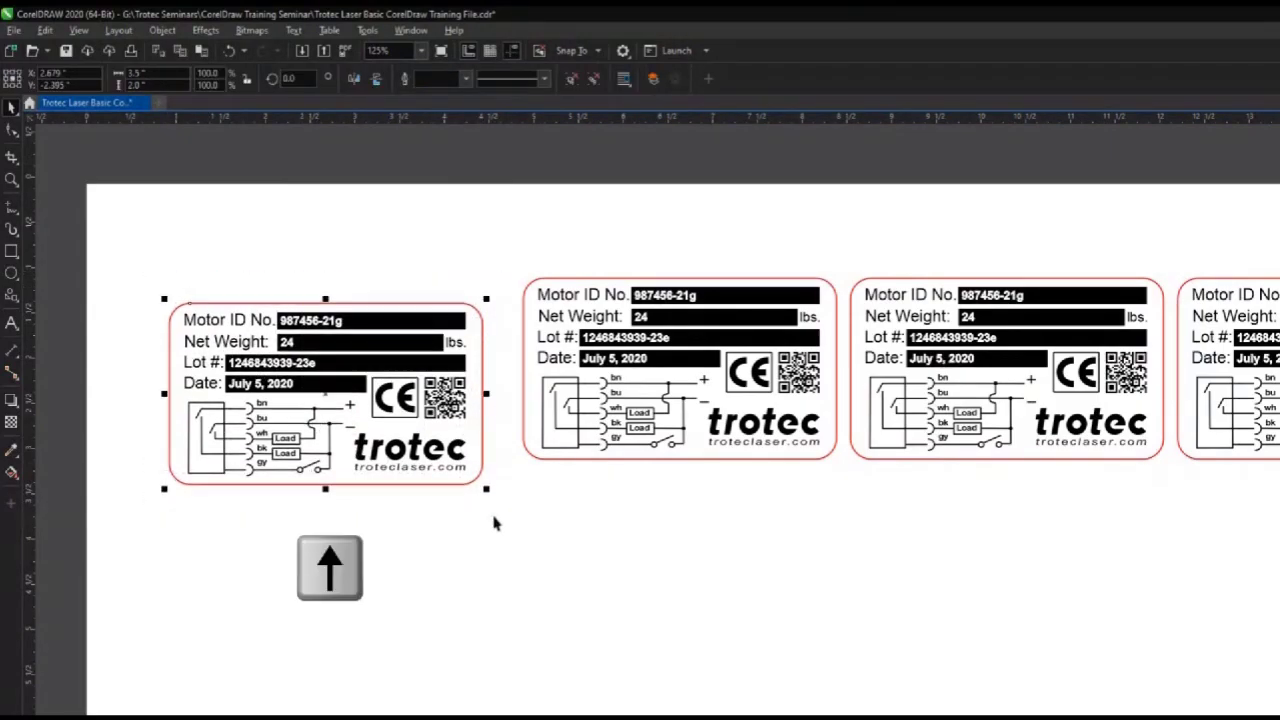
{"action": "key", "text": "Up"}
{"action": "key", "text": "Up"}
{"action": "key", "text": "Up"}
{"action": "key", "text": "Up"}
{"action": "key", "text": "Up"}
{"action": "key", "text": "Up"}
{"action": "key", "text": "Up"}
{"action": "key", "text": "Up"}
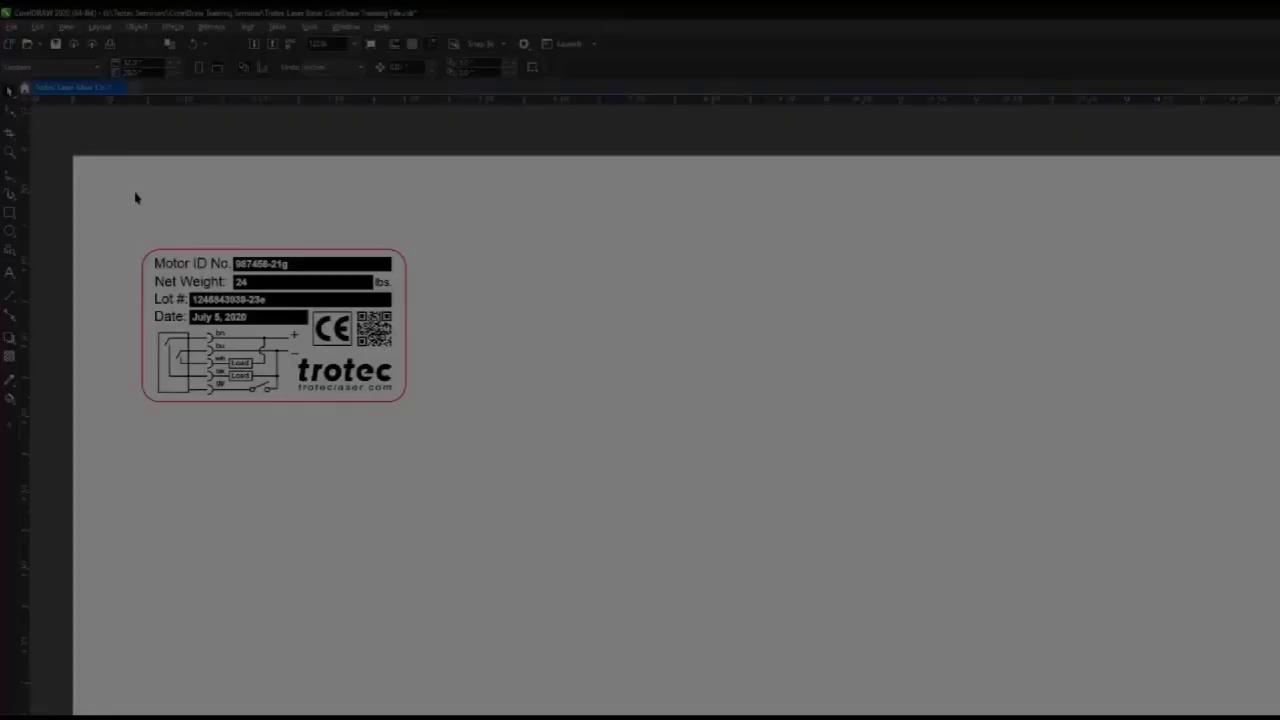
Check the label's size, set the horizontal duplicate distance to 3.6 inches, and duplicate the label three times into a row of four.
{"action": "left_click_drag", "start_coordinate": [131, 228], "coordinate": [516, 470]}
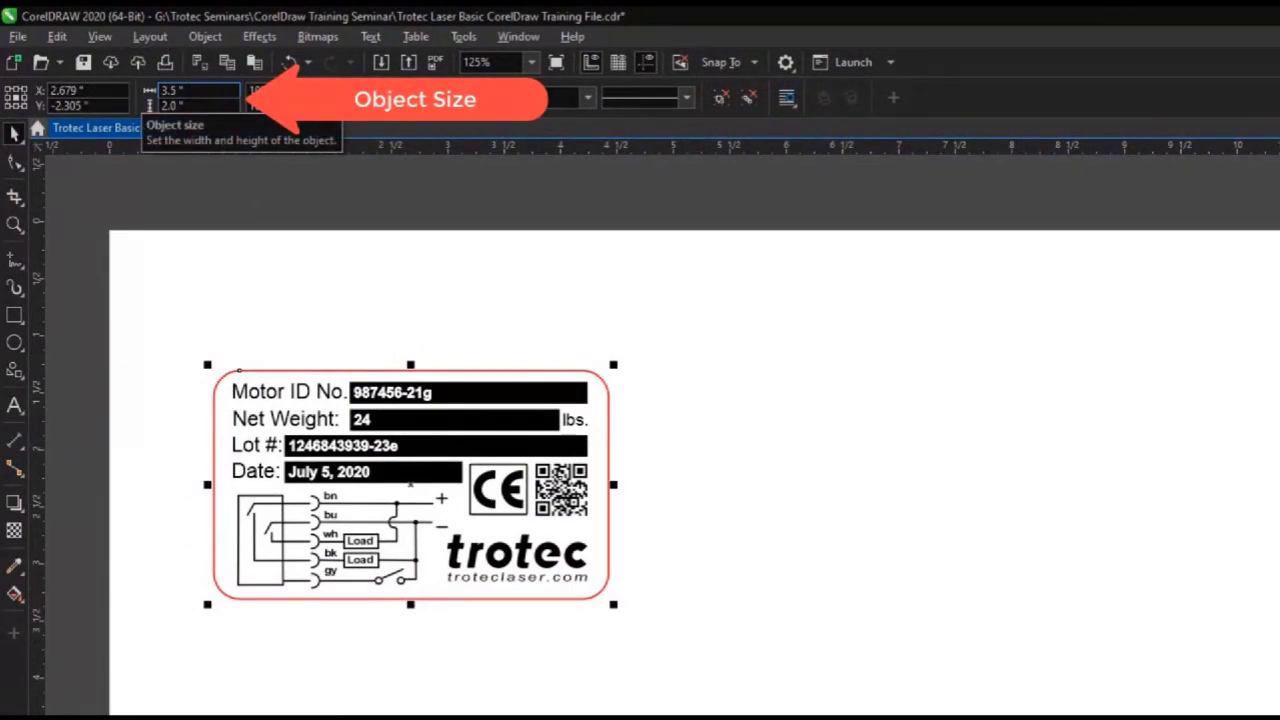
{"action": "left_click", "coordinate": [546, 283]}
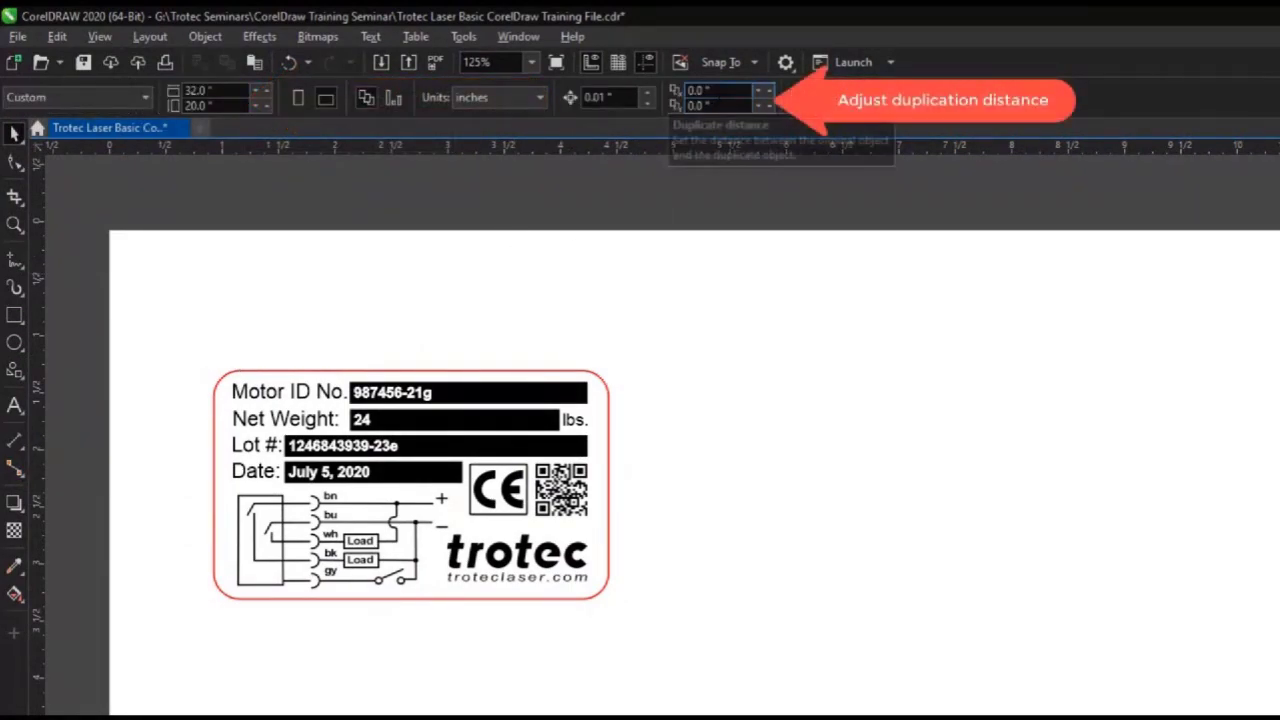
{"action": "left_click", "coordinate": [700, 90]}
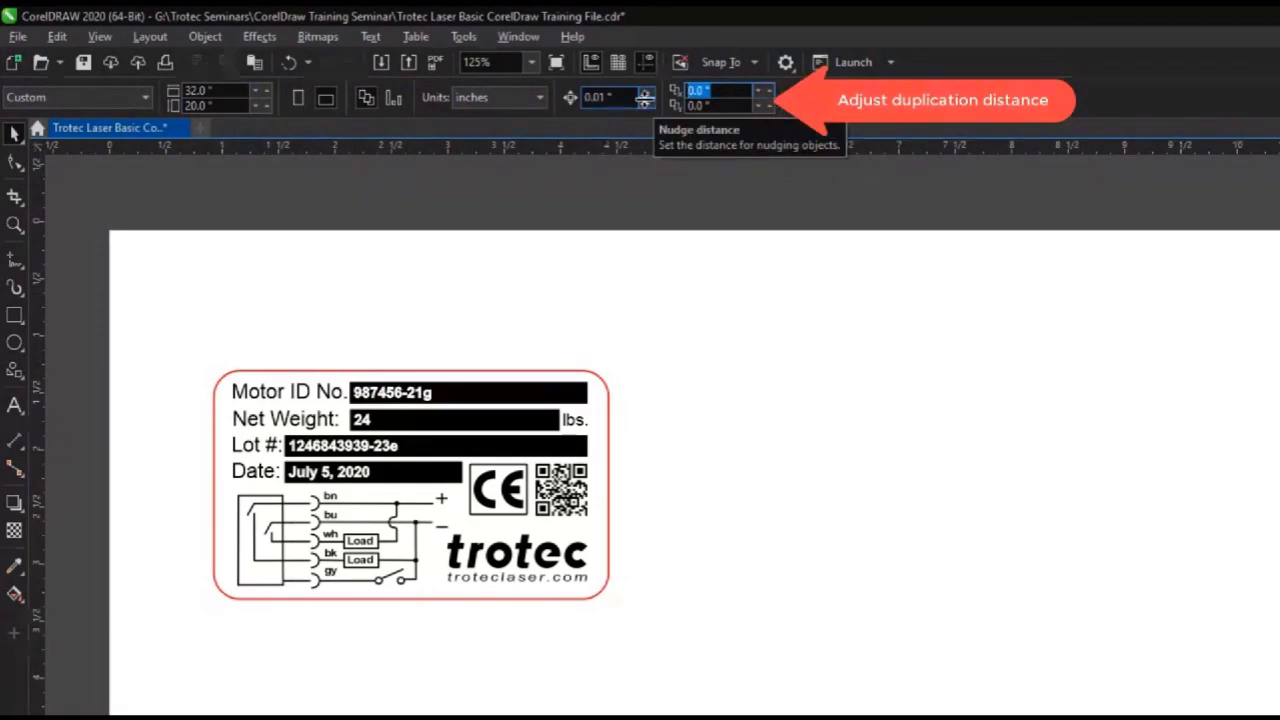
{"action": "type", "text": "3."}
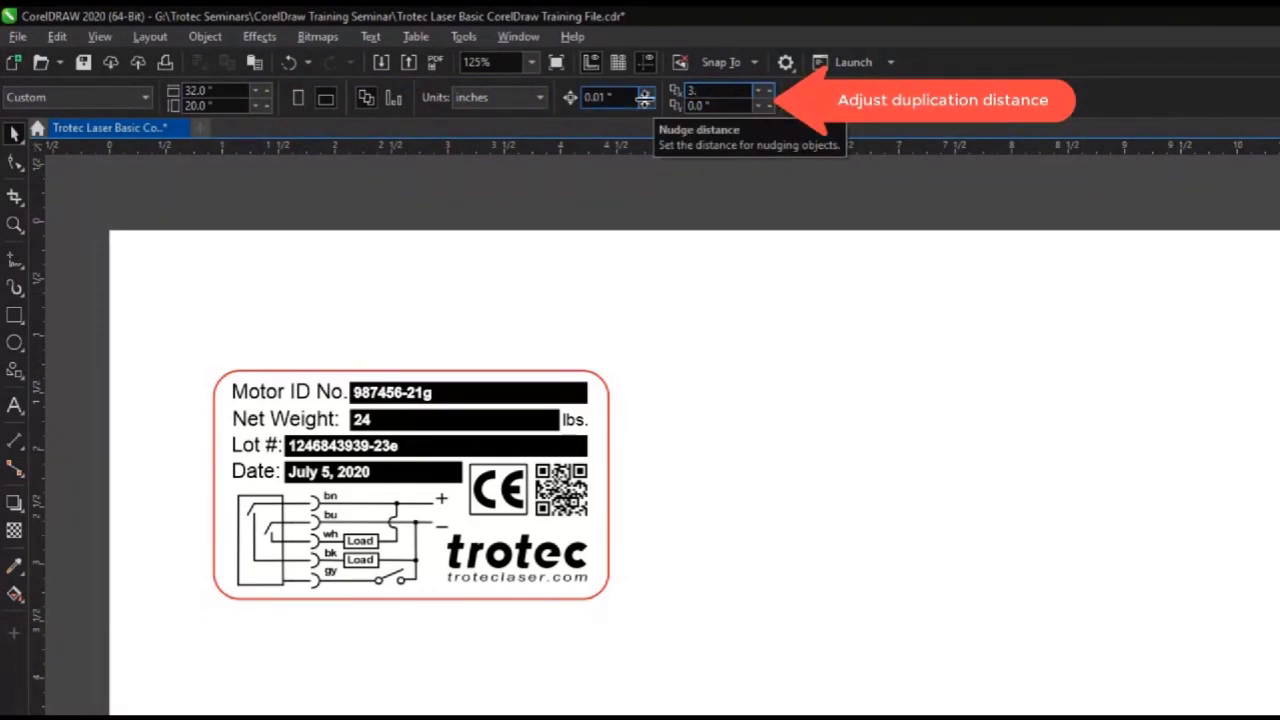
{"action": "type", "text": "6"}
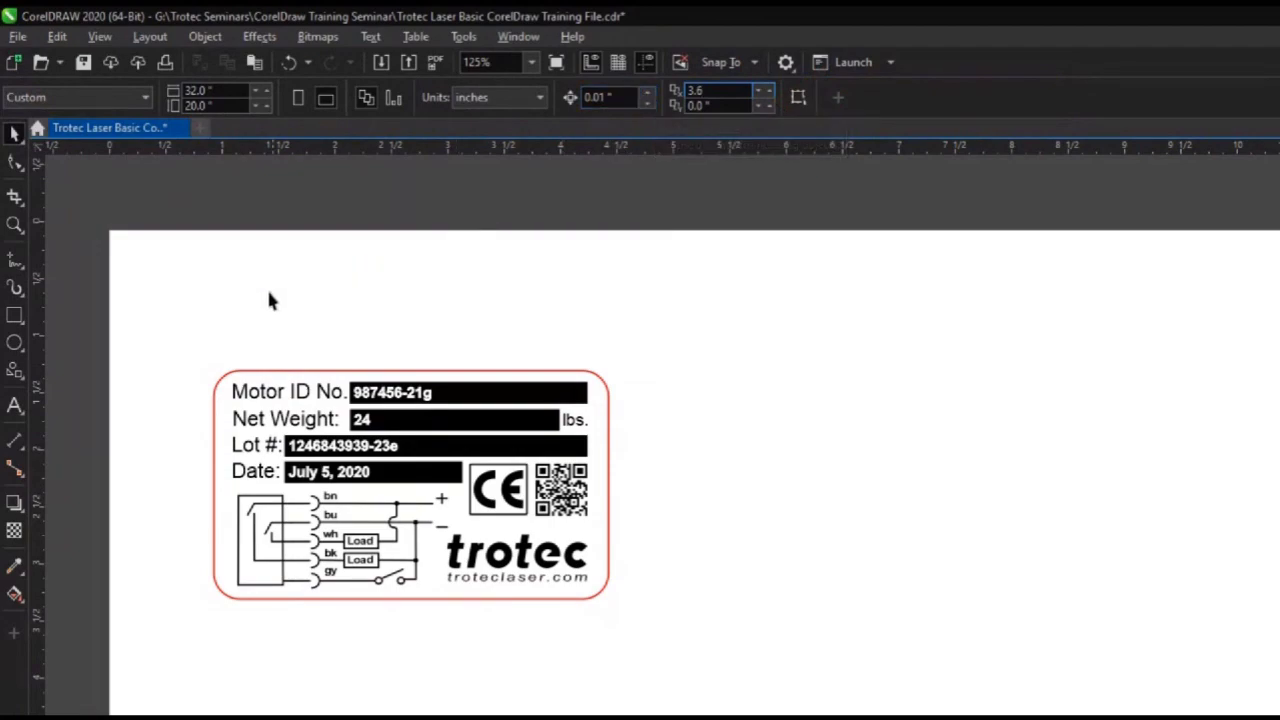
{"action": "left_click_drag", "start_coordinate": [196, 310], "coordinate": [640, 670]}
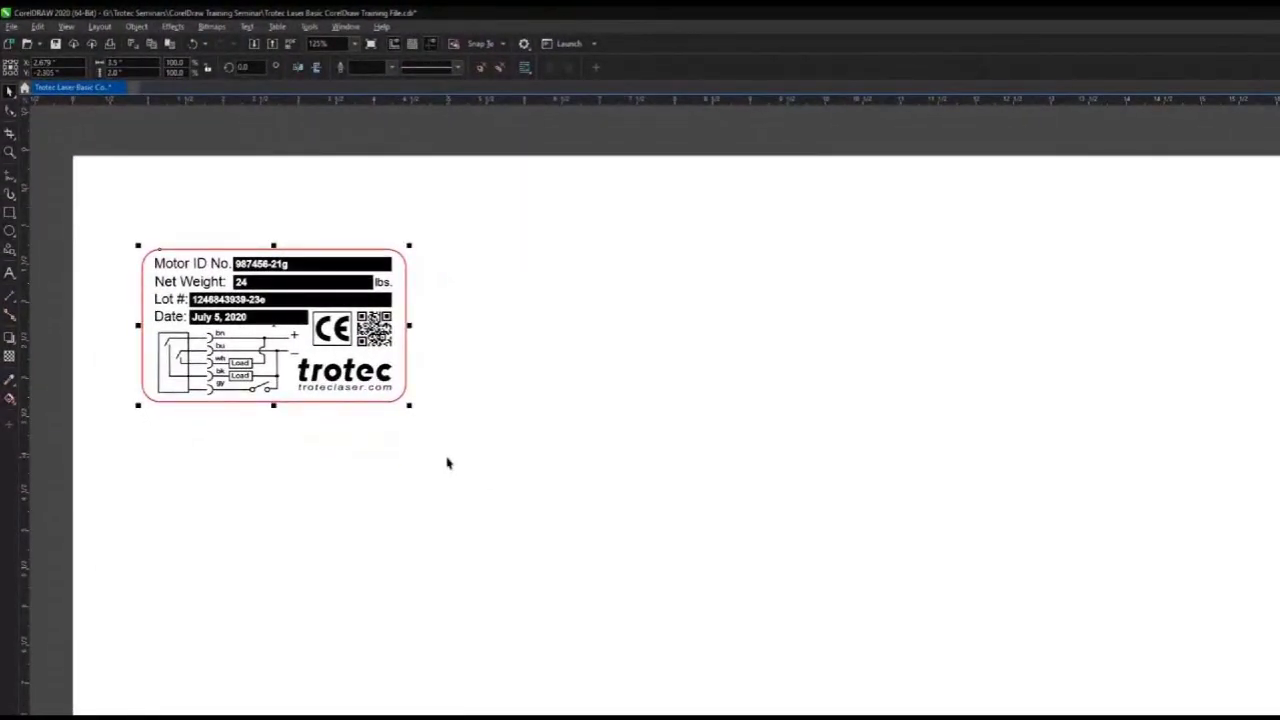
{"action": "key", "text": "ctrl+d"}
{"action": "key", "text": "ctrl+d"}
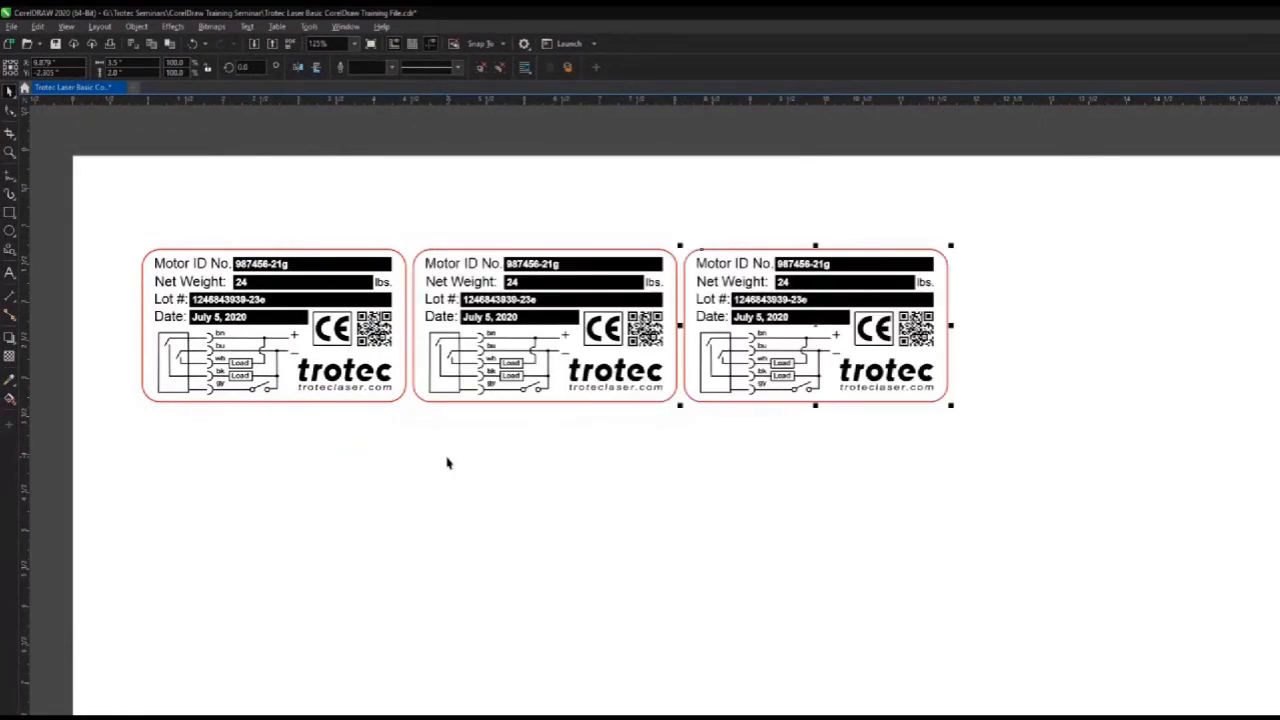
{"action": "key", "text": "ctrl+d"}
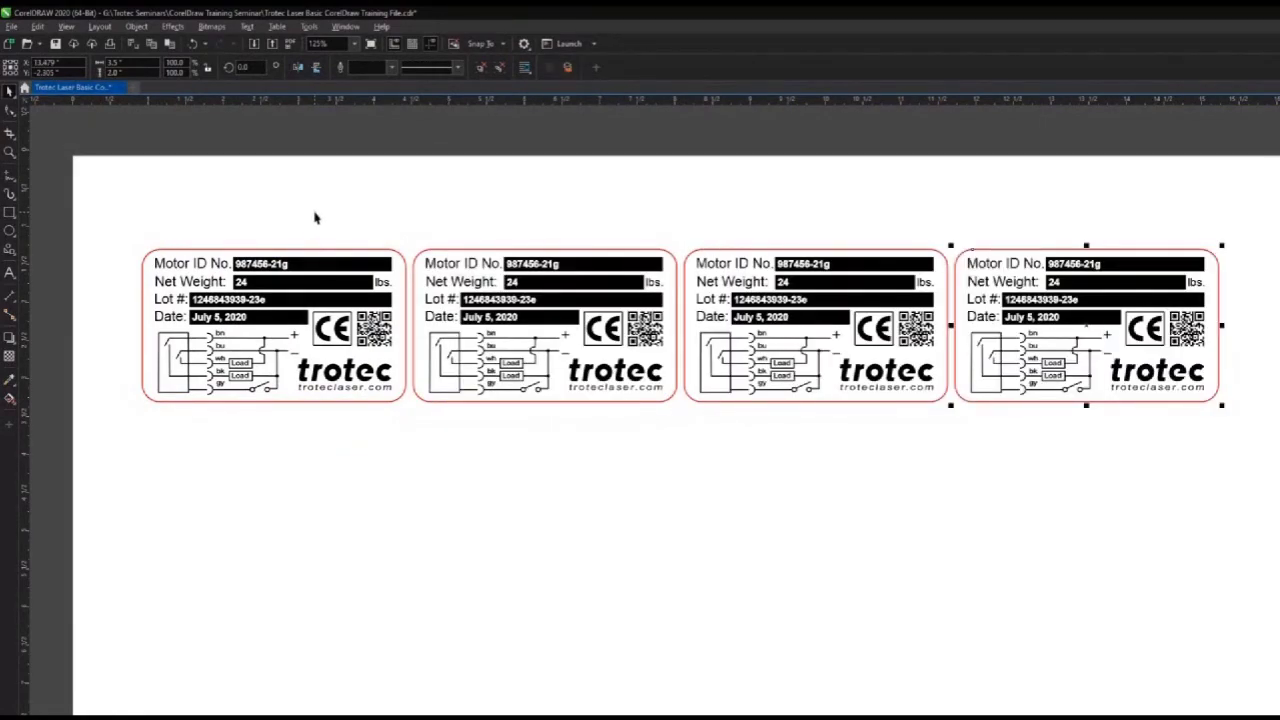
{"action": "left_click", "coordinate": [314, 218]}
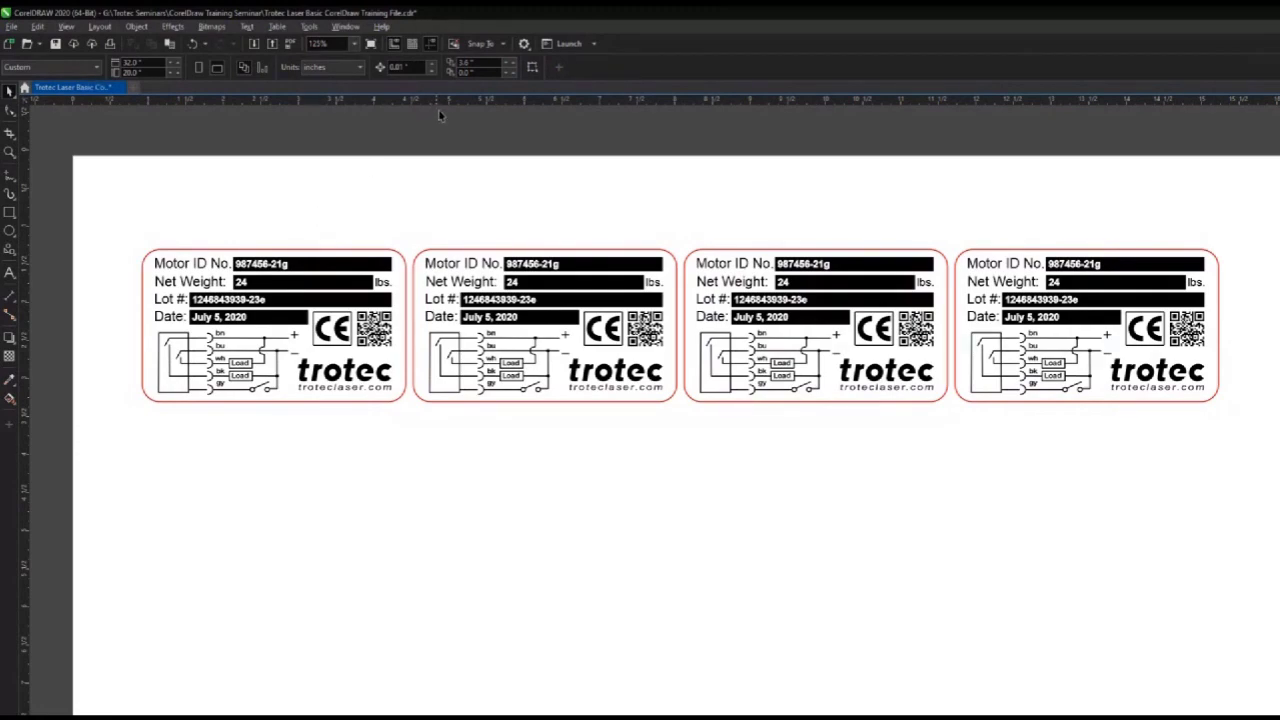
Set the duplicate distance to 0 horizontally and -2.1 inches vertically, and duplicate the row of labels twice into a four-by-three grid.
{"action": "left_click_drag", "start_coordinate": [491, 63], "coordinate": [459, 63]}
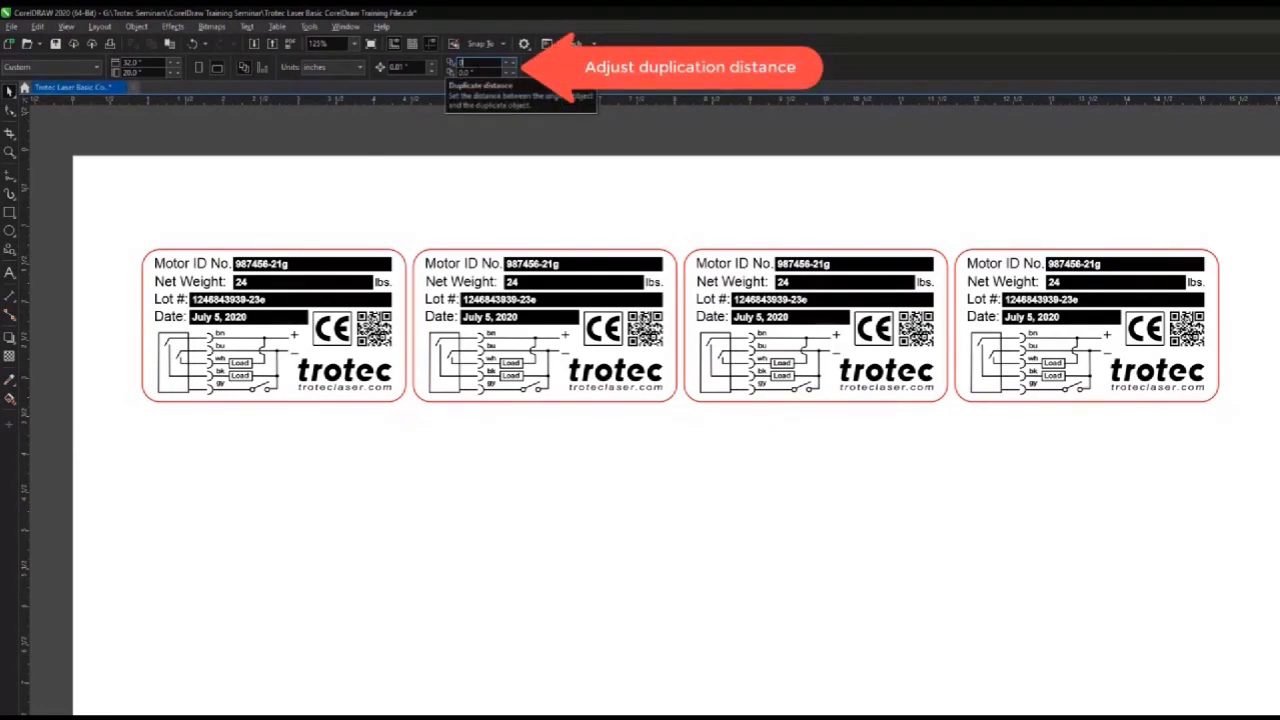
{"action": "type", "text": "3"}
{"action": "key", "text": "Tab"}
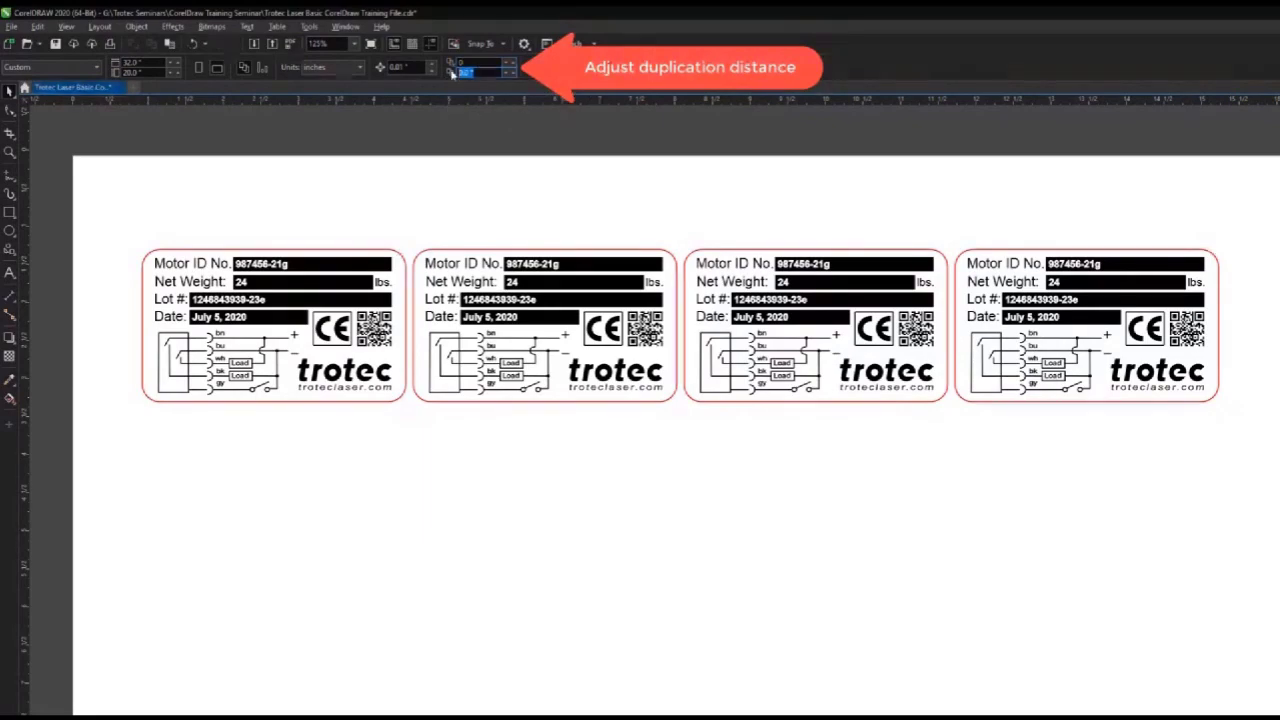
{"action": "key", "text": "BackSpace"}
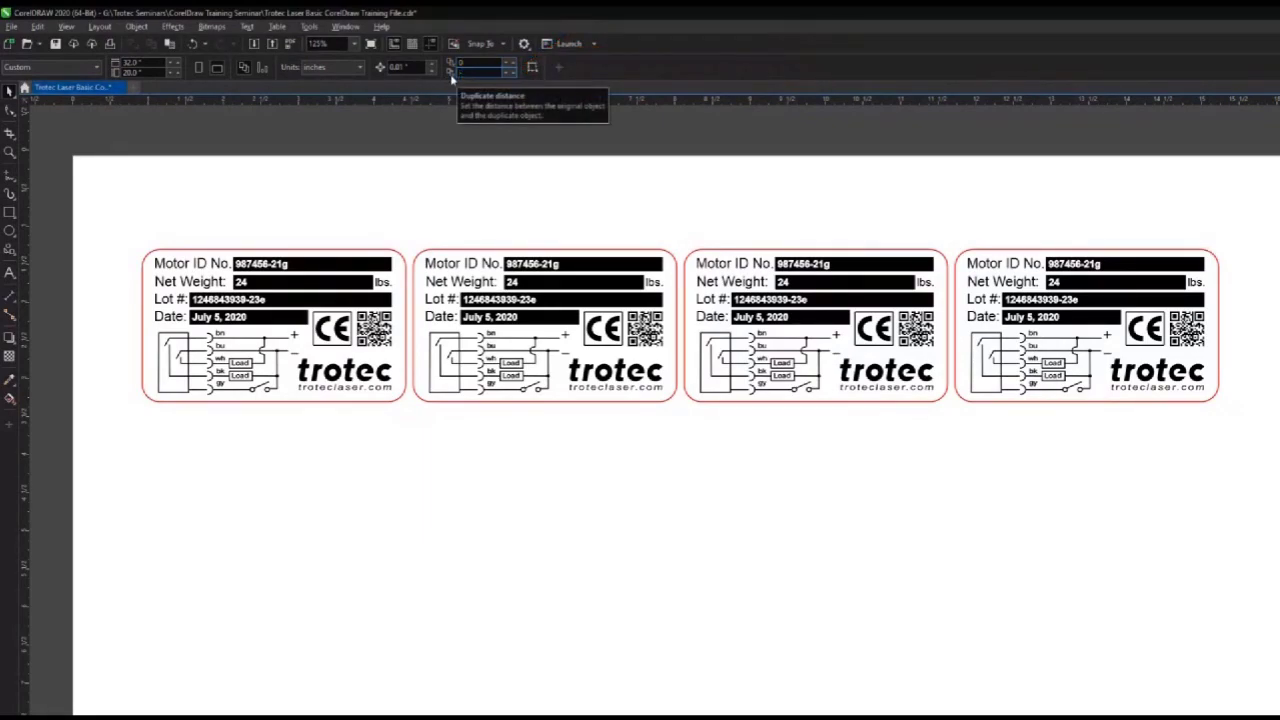
{"action": "type", "text": "0"}
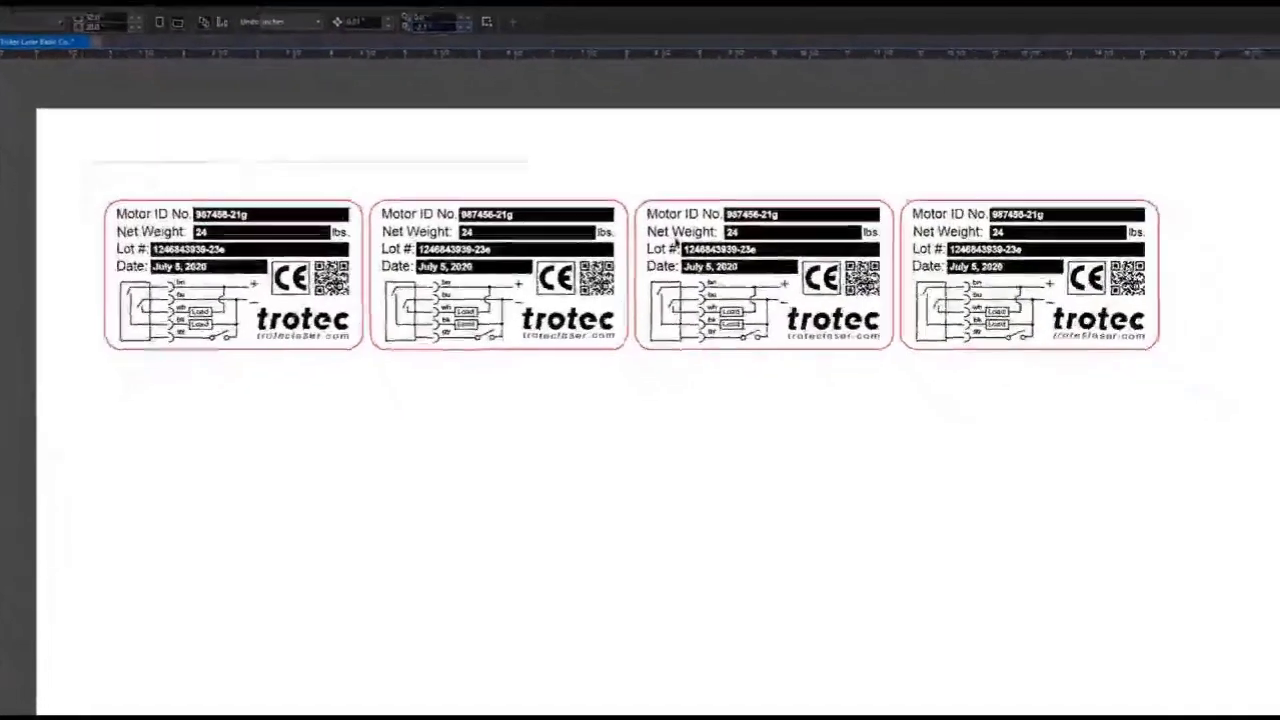
{"action": "left_click_drag", "start_coordinate": [676, 243], "coordinate": [1210, 346]}
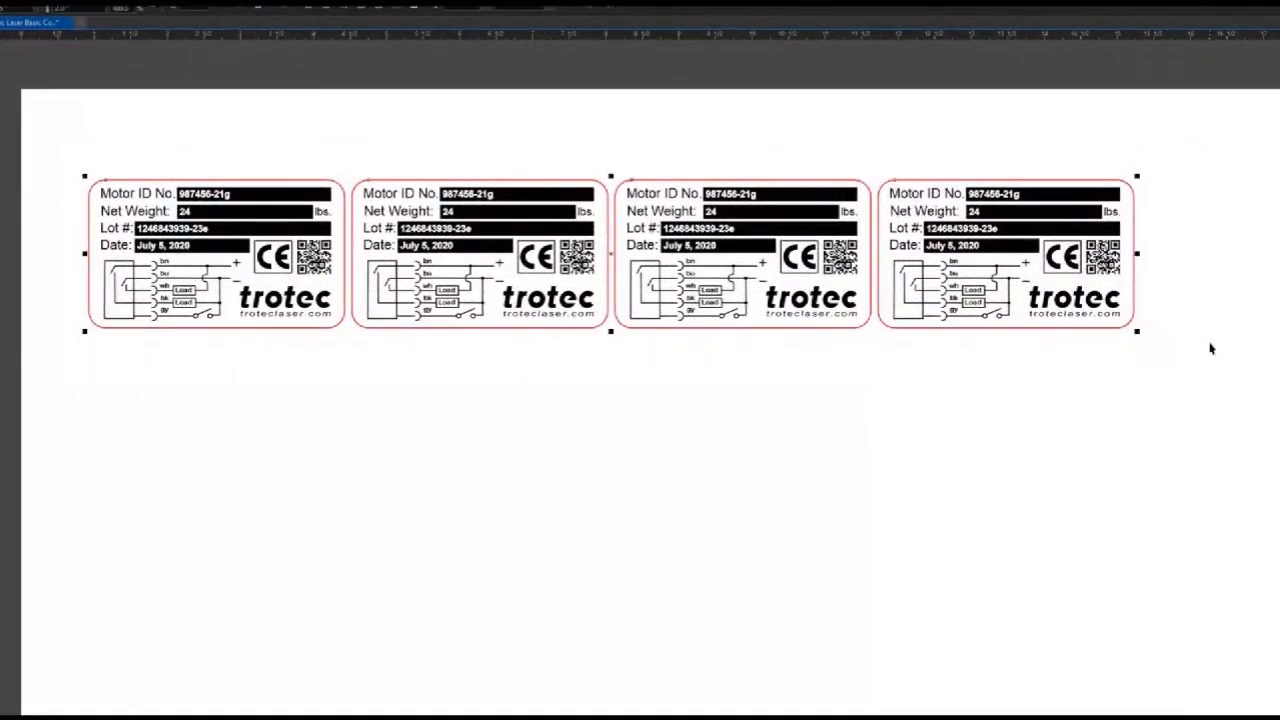
{"action": "key", "text": "ctrl+d"}
{"action": "key", "text": "ctrl+d"}
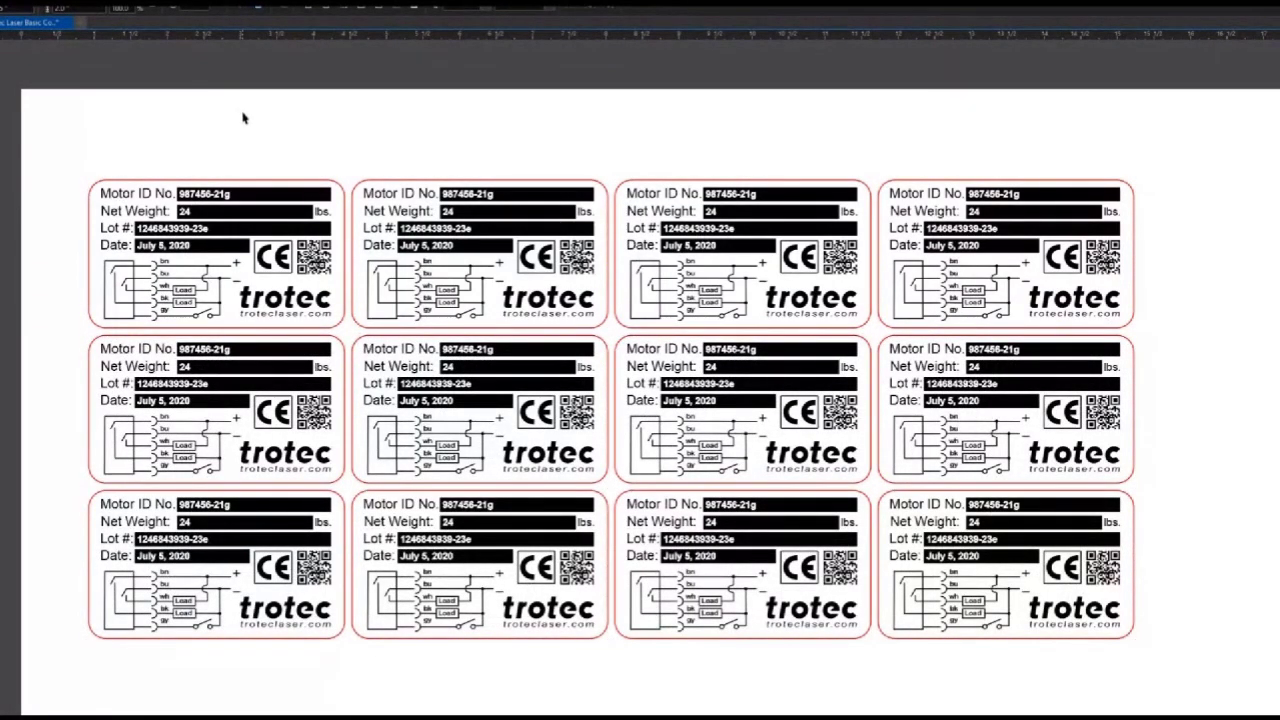
{"action": "left_click", "coordinate": [242, 120]}
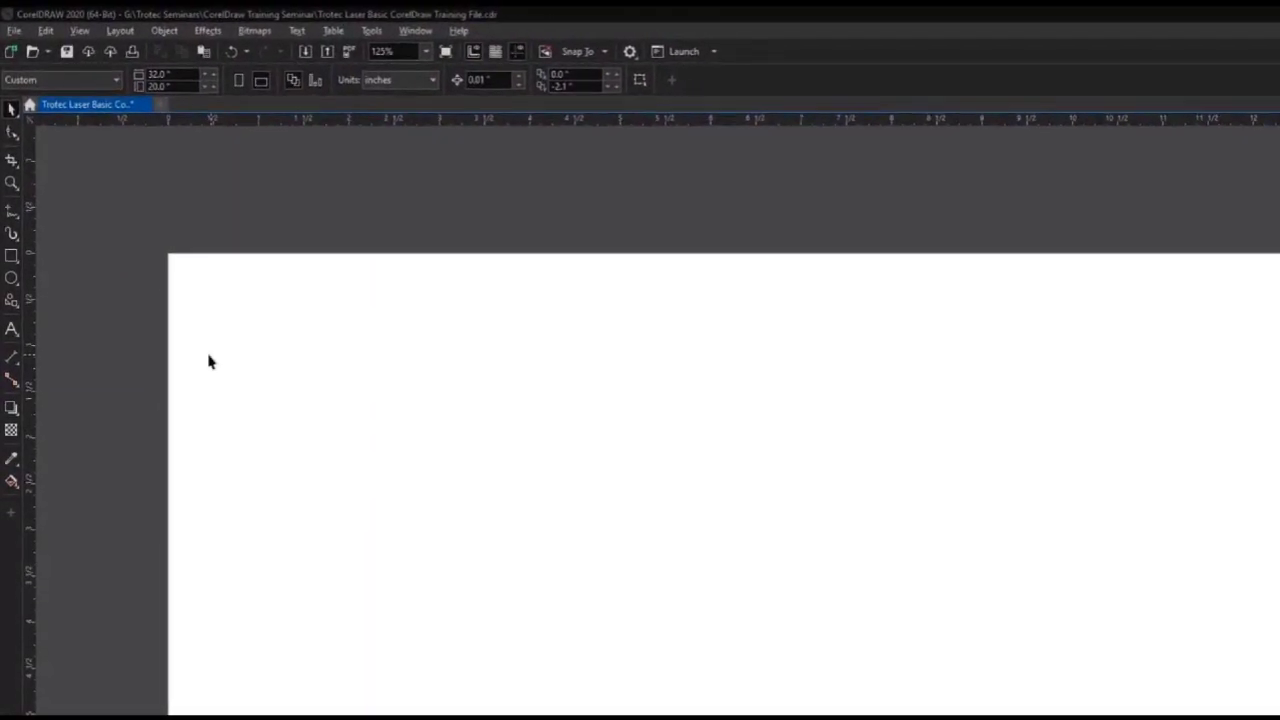
Place two vertical guidelines on the blank page at about 1.38 and 2.81 inches from its left edge.
{"action": "left_click_drag", "start_coordinate": [35, 345], "coordinate": [297, 338]}
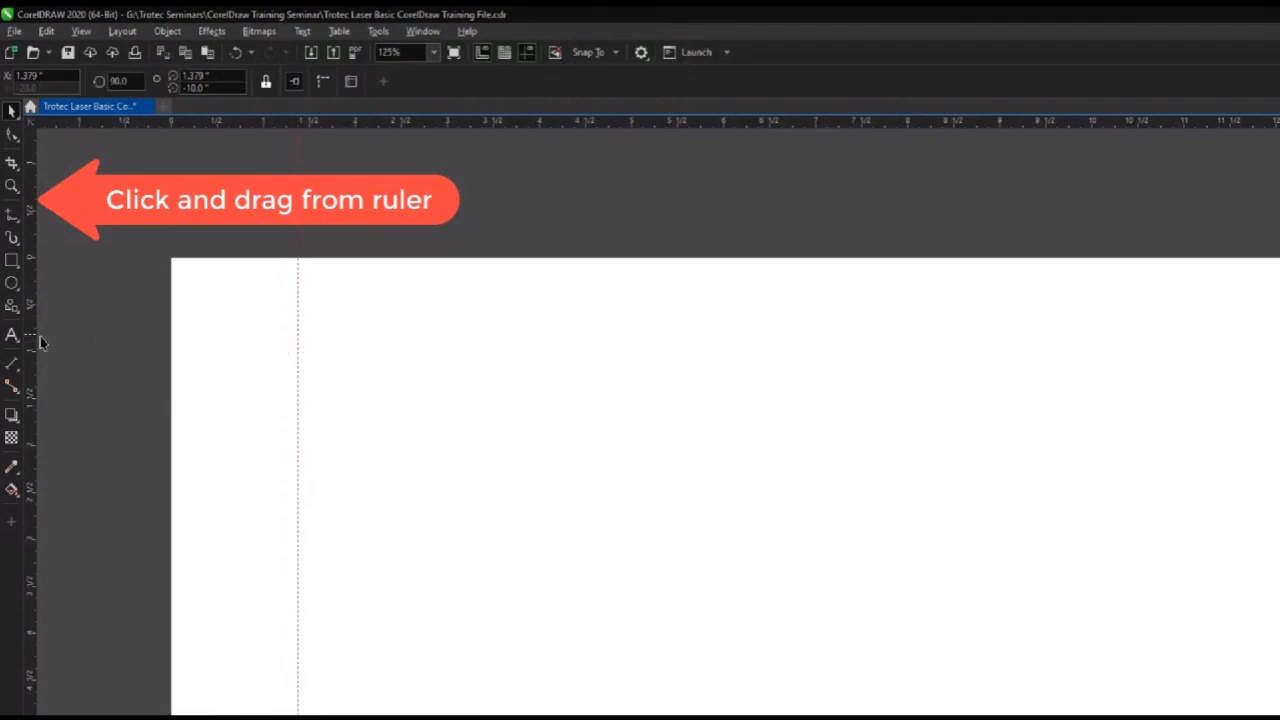
{"action": "left_click_drag", "start_coordinate": [33, 345], "coordinate": [429, 362]}
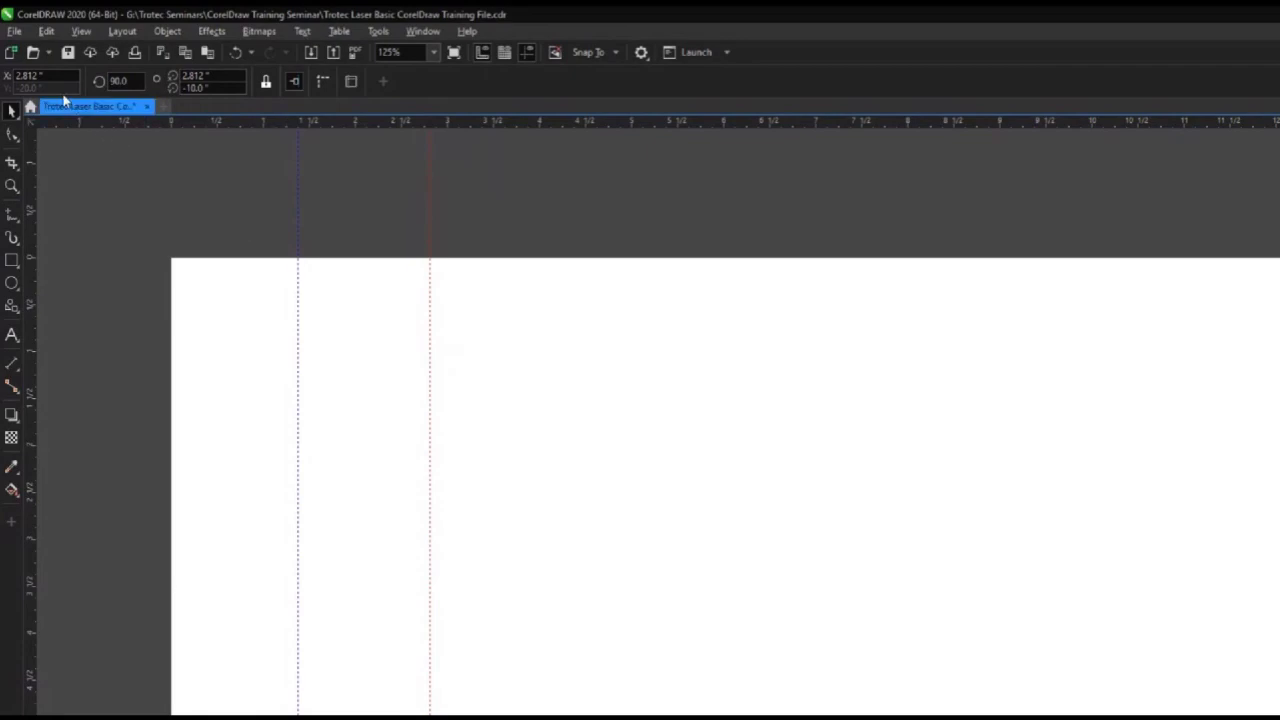
Set the right vertical guideline's horizontal position to 3 inches and the left one's to 1 inch.
{"action": "double_click", "coordinate": [62, 77]}
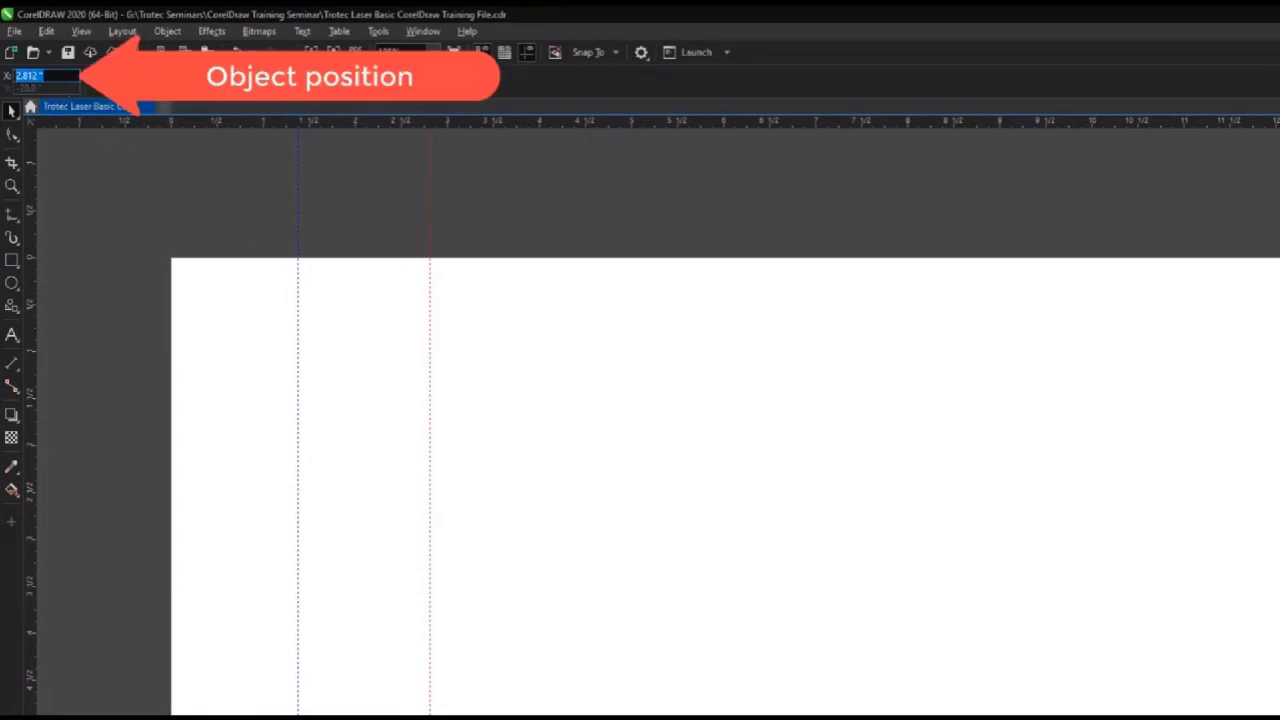
{"action": "type", "text": "3"}
{"action": "key", "text": "Return"}
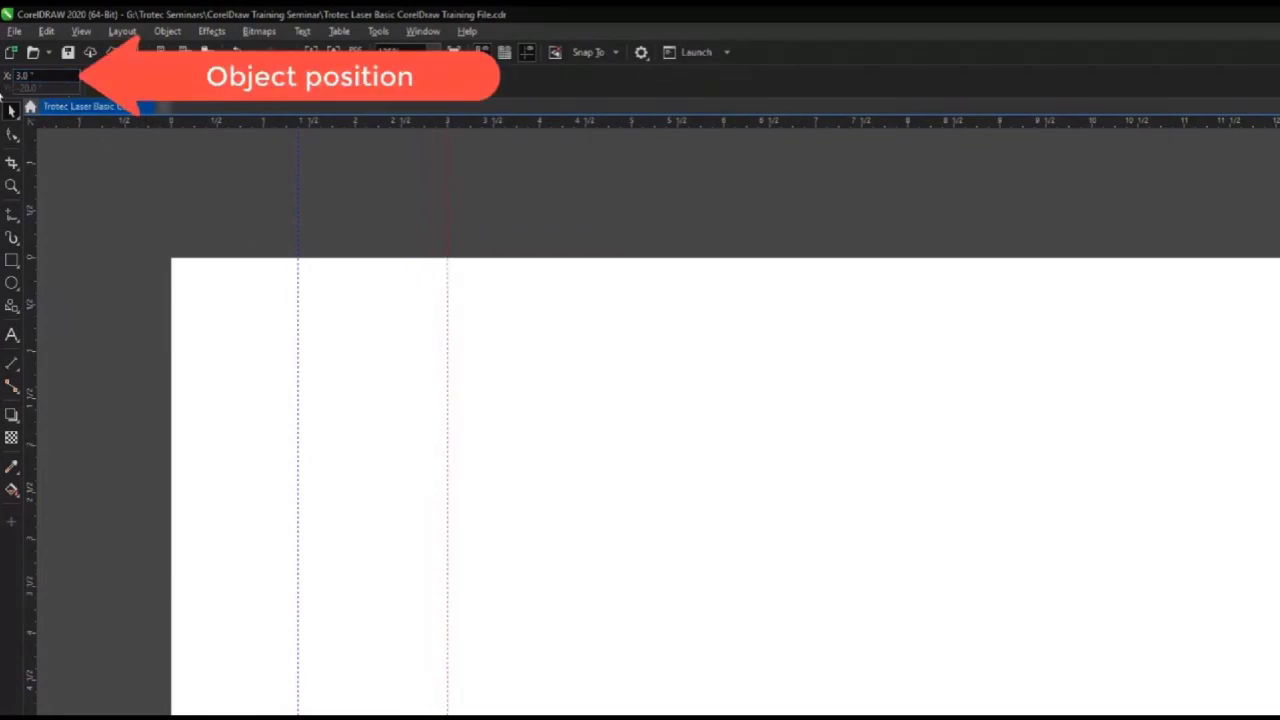
{"action": "left_click", "coordinate": [298, 289]}
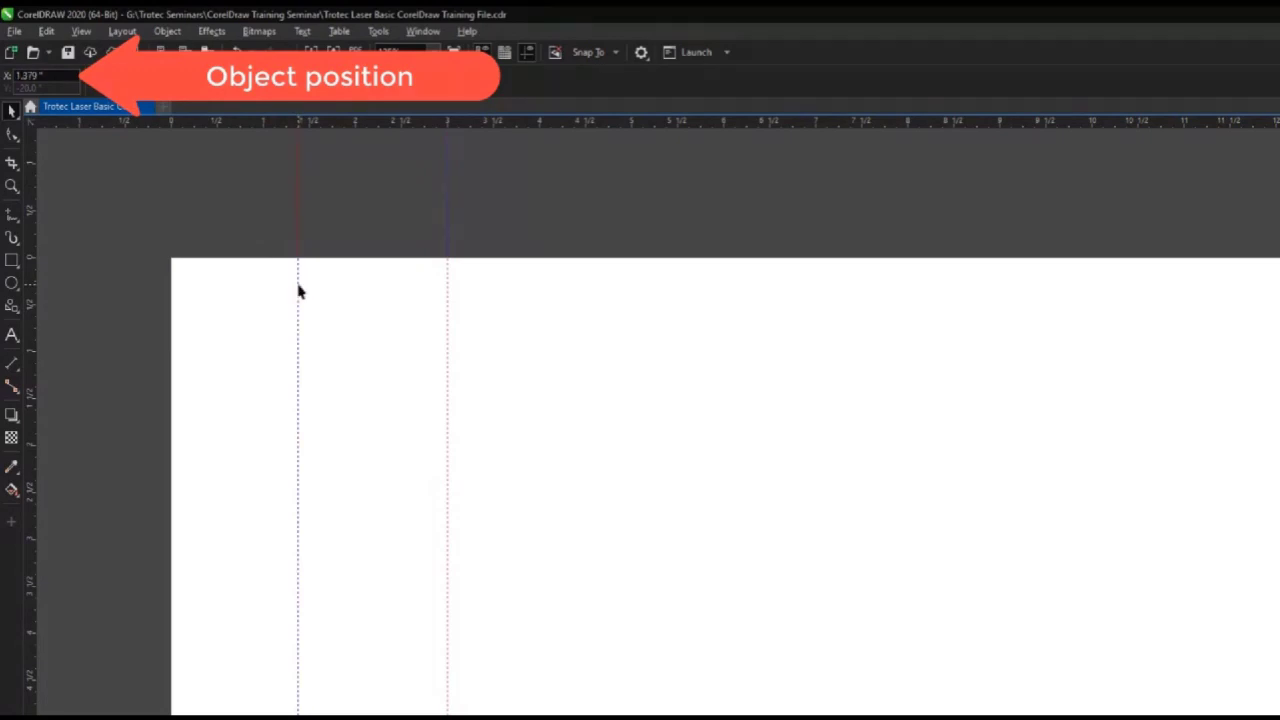
{"action": "double_click", "coordinate": [38, 76]}
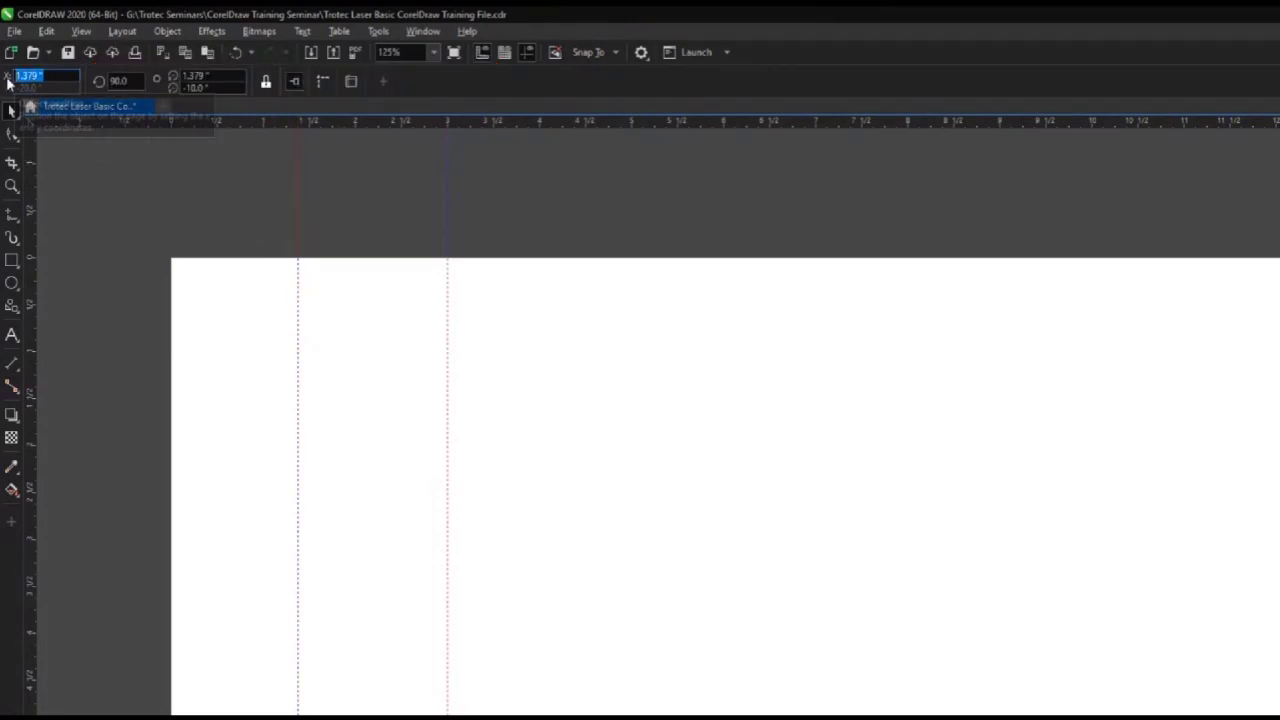
{"action": "type", "text": "1"}
{"action": "key", "text": "Return"}
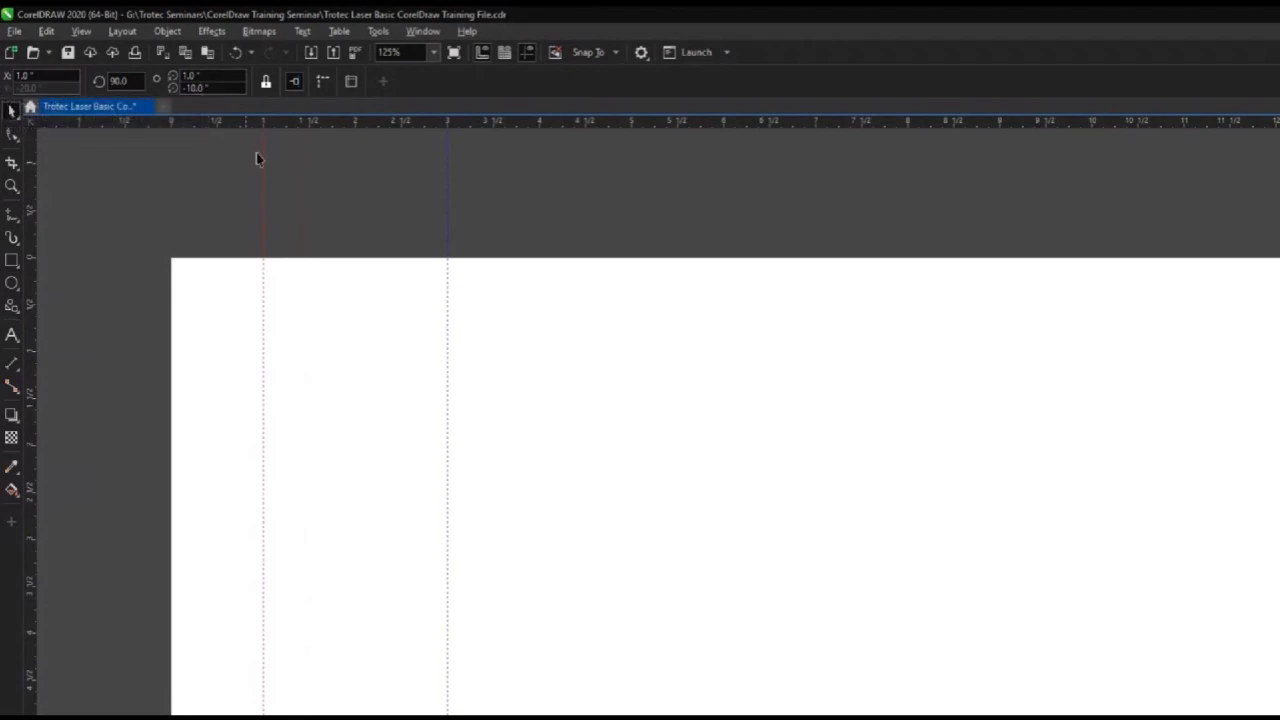
Add two horizontal guidelines across the page and set their vertical positions to -1 and -2 inches.
{"action": "left_click_drag", "start_coordinate": [295, 125], "coordinate": [297, 333]}
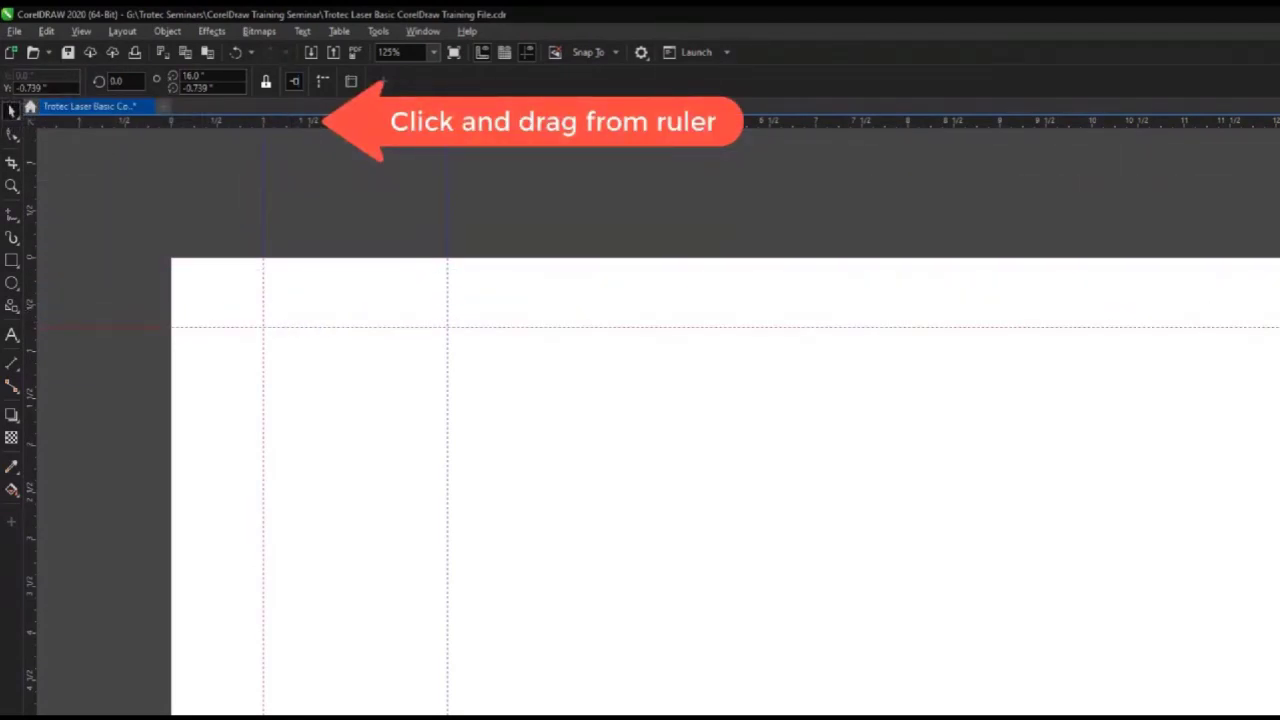
{"action": "left_click", "coordinate": [40, 87]}
{"action": "type", "text": "-1"}
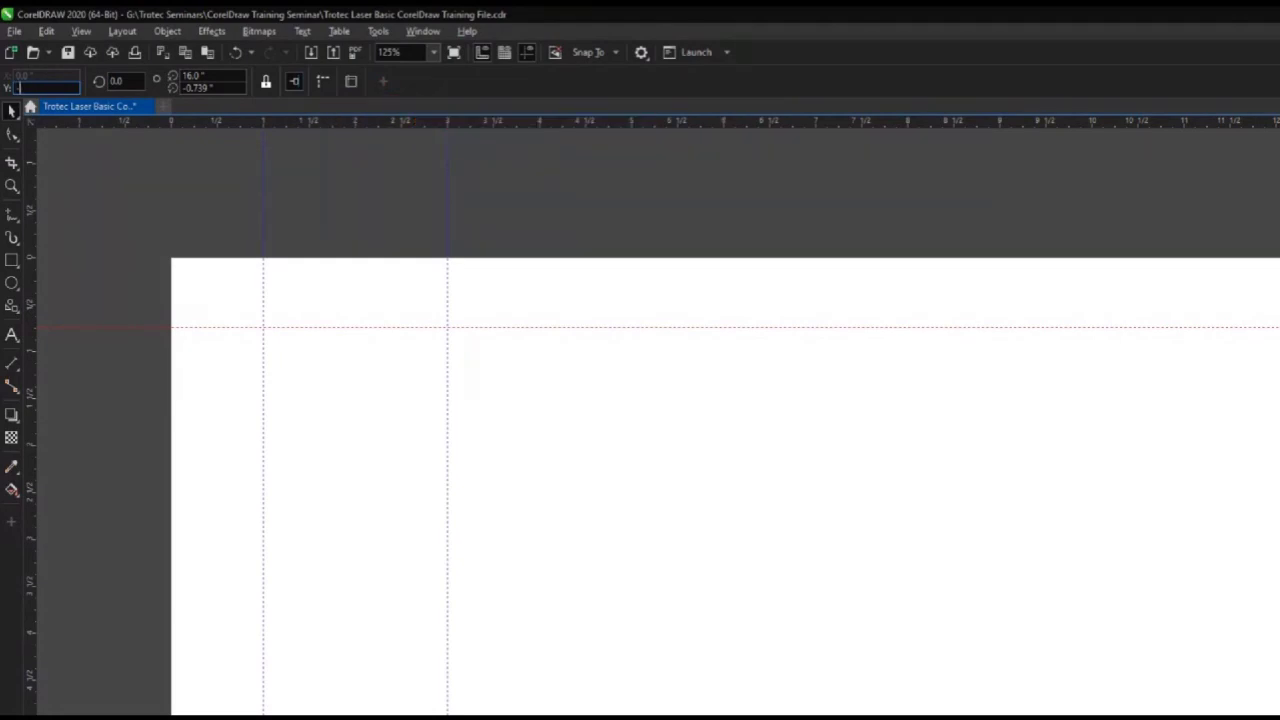
{"action": "key", "text": "Return"}
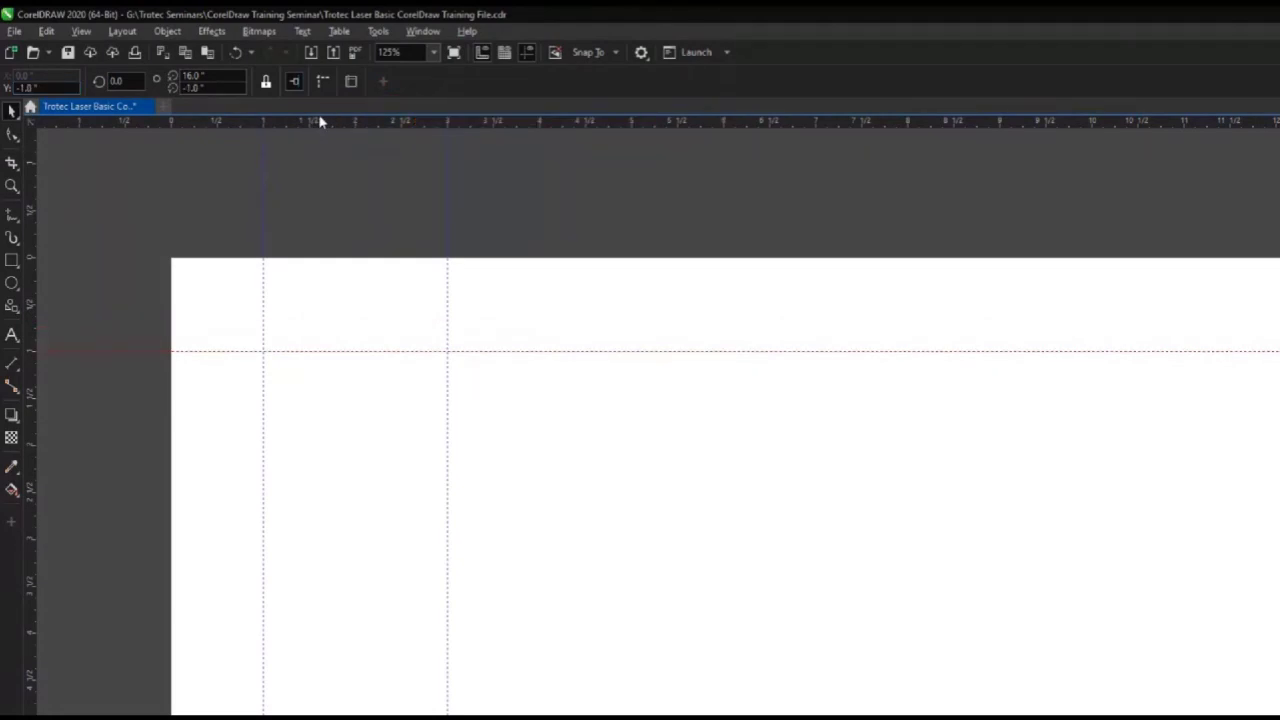
{"action": "left_click_drag", "start_coordinate": [320, 120], "coordinate": [297, 457]}
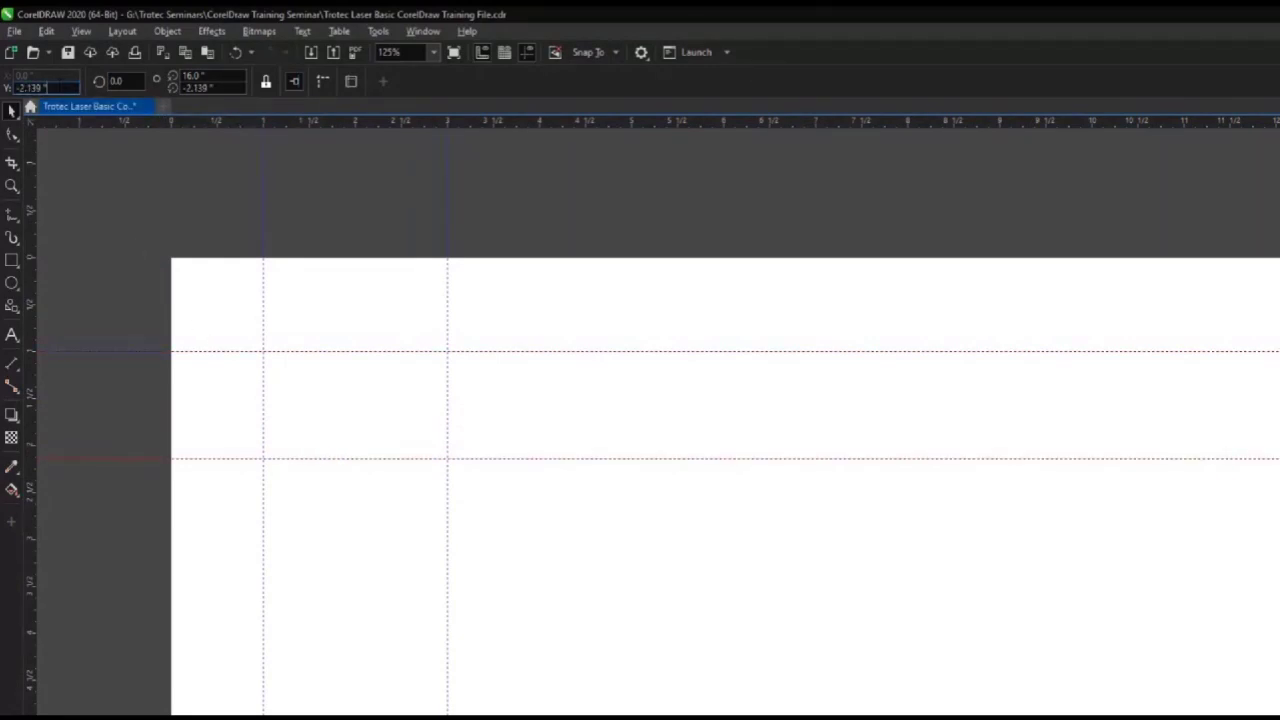
{"action": "left_click", "coordinate": [58, 86]}
{"action": "type", "text": "-2"}
{"action": "key", "text": "Return"}
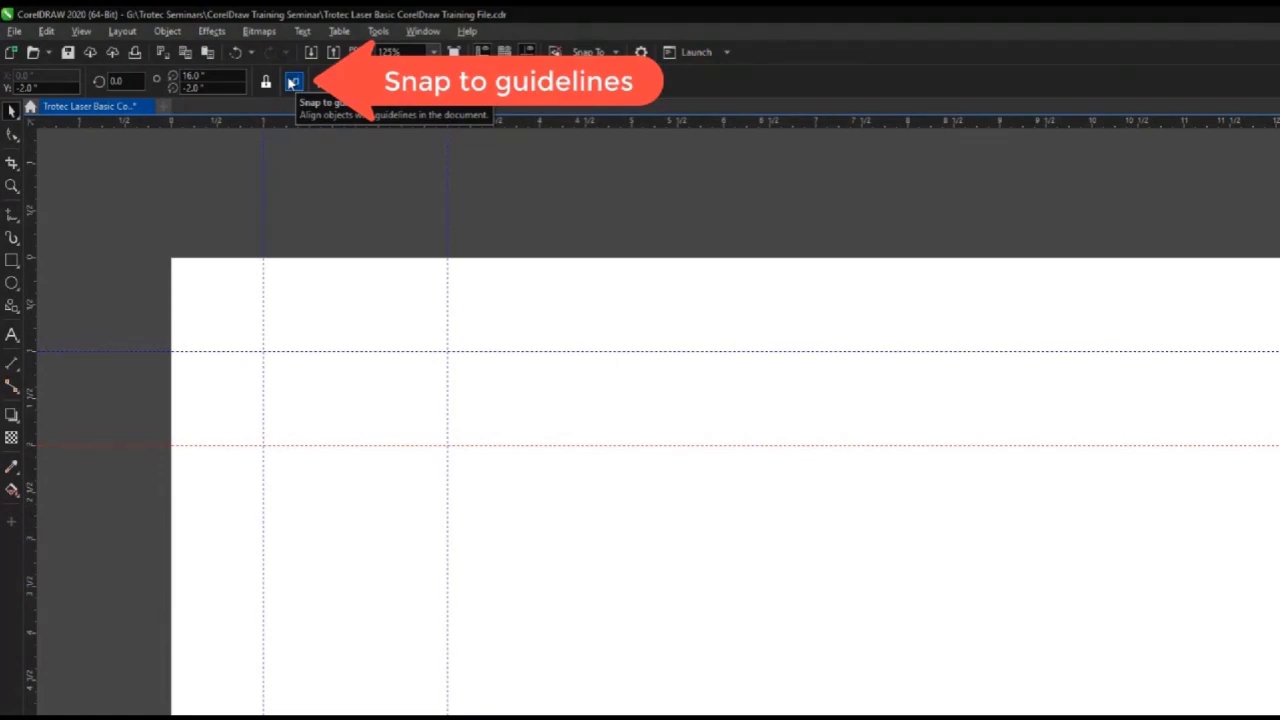
Use Snap to Guidelines and draw a 2 by 1 inch rectangle filling the area enclosed by the four guidelines.
{"action": "left_click", "coordinate": [292, 82]}
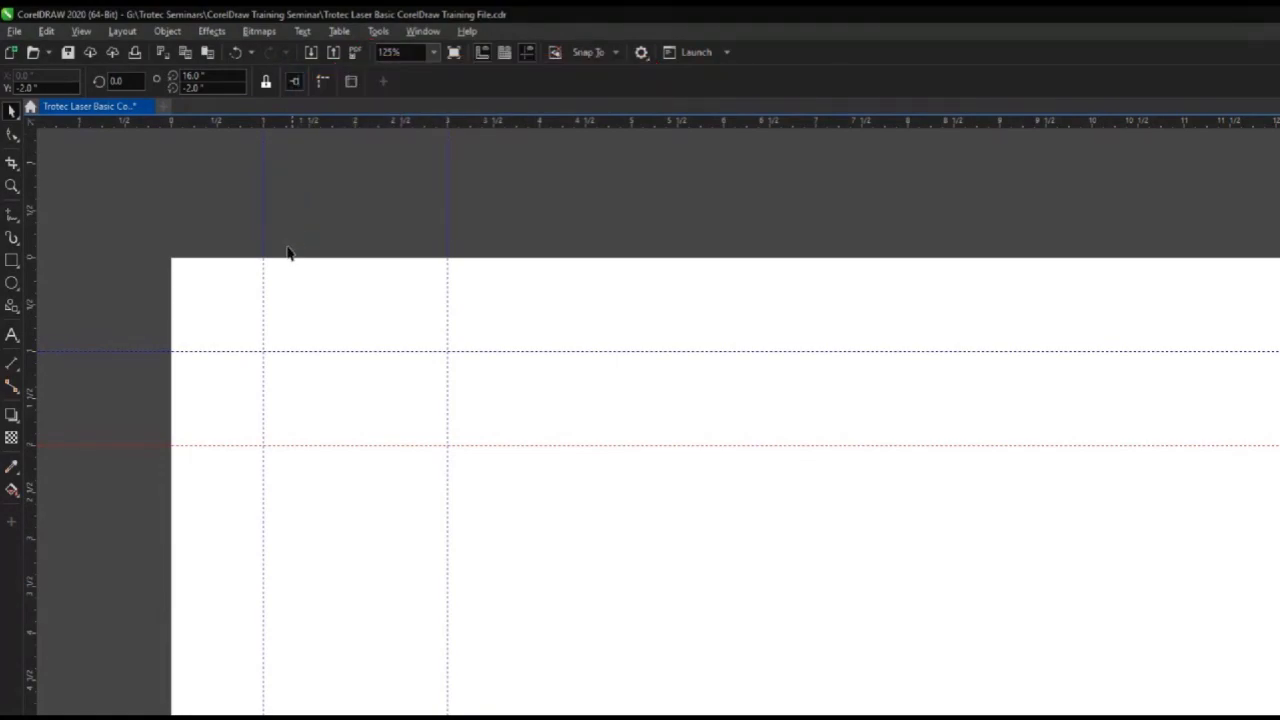
{"action": "left_click", "coordinate": [12, 260]}
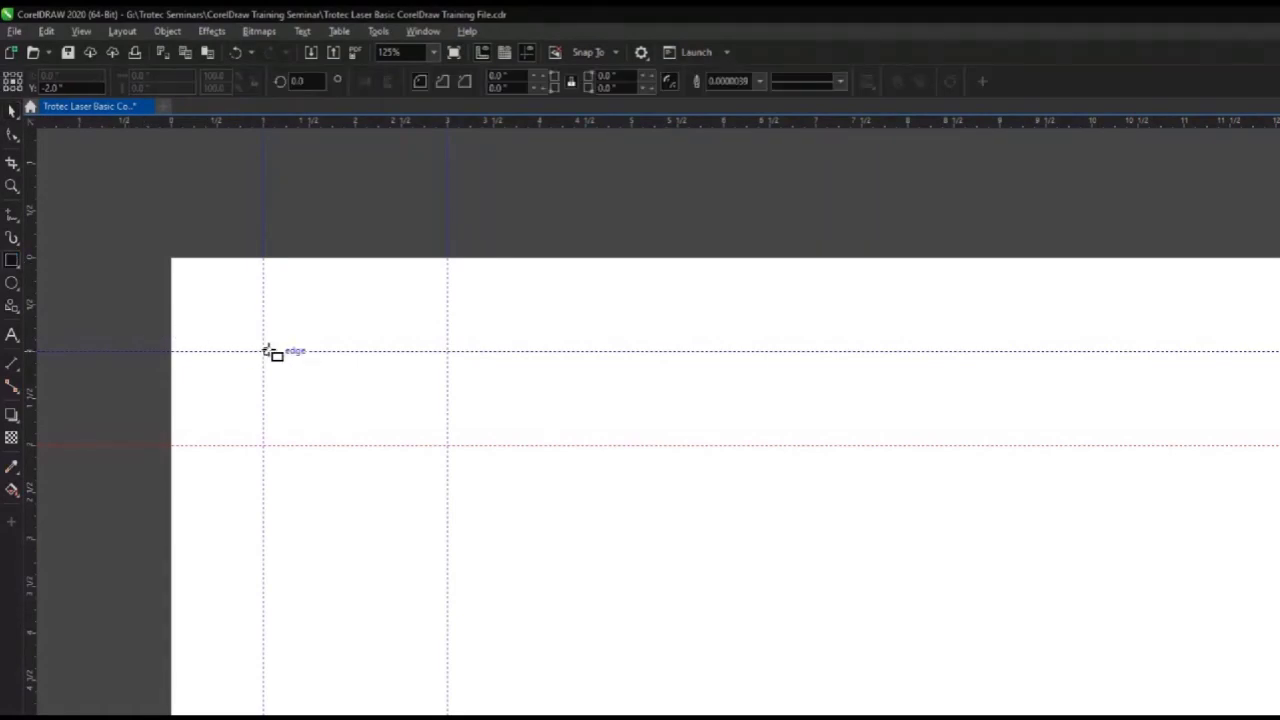
{"action": "mouse_move", "coordinate": [265, 351]}
{"action": "left_mouse_down"}
{"action": "mouse_move", "coordinate": [309, 443]}
{"action": "mouse_move", "coordinate": [447, 447]}
{"action": "left_mouse_up"}
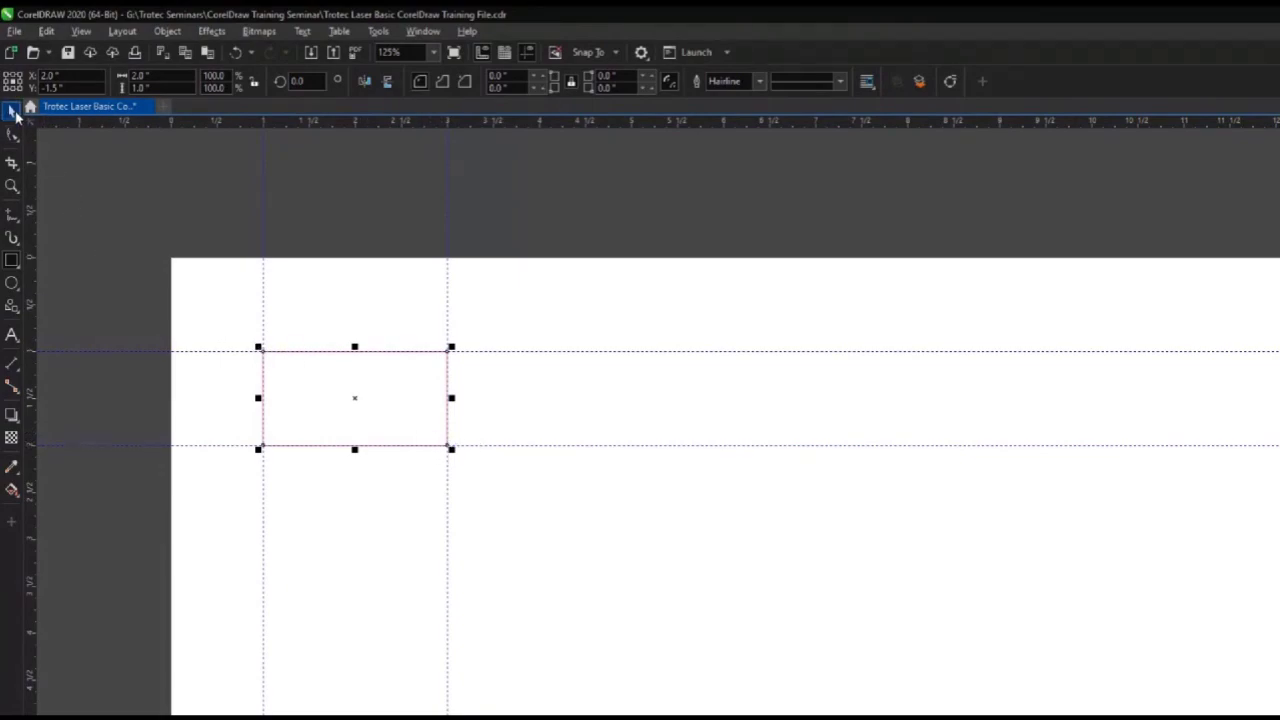
Move the vertical guideline on the rectangle's left edge to about 1.72 inches and rotate it about its pivot.
{"action": "left_click", "coordinate": [13, 112]}
{"action": "left_click_drag", "start_coordinate": [264, 190], "coordinate": [329, 204]}
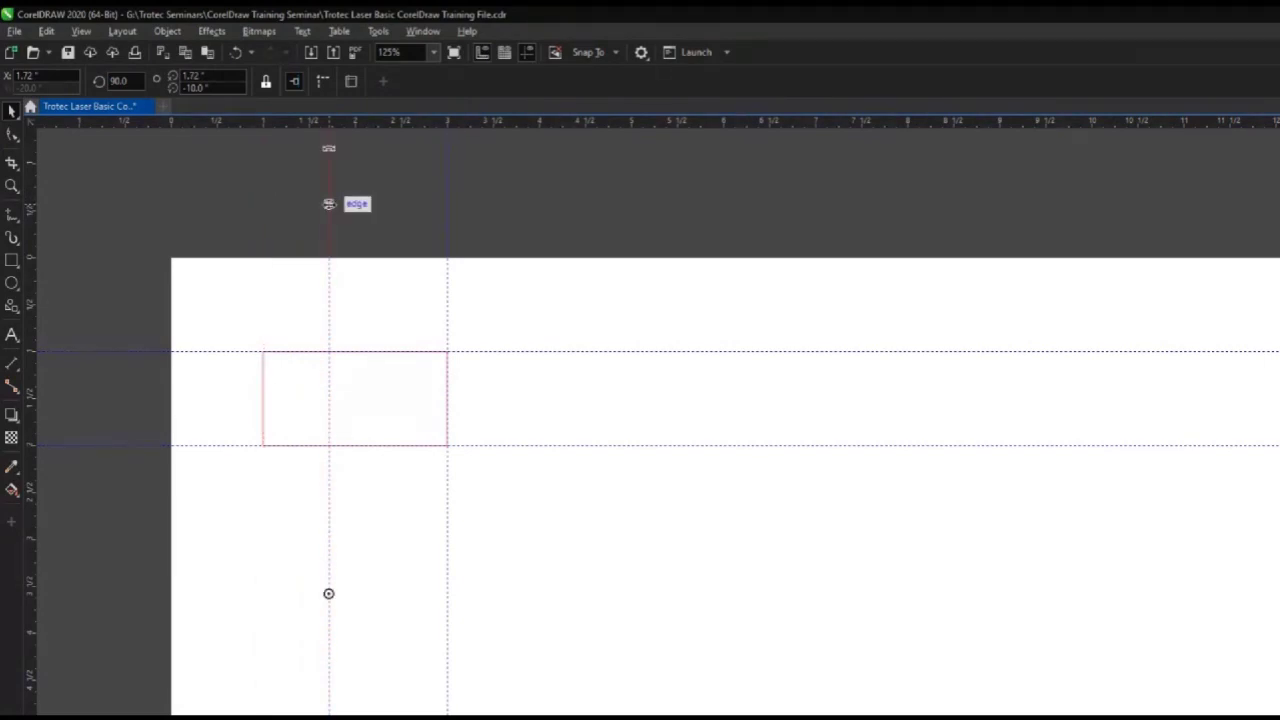
{"action": "left_click_drag", "start_coordinate": [329, 149], "coordinate": [663, 332]}
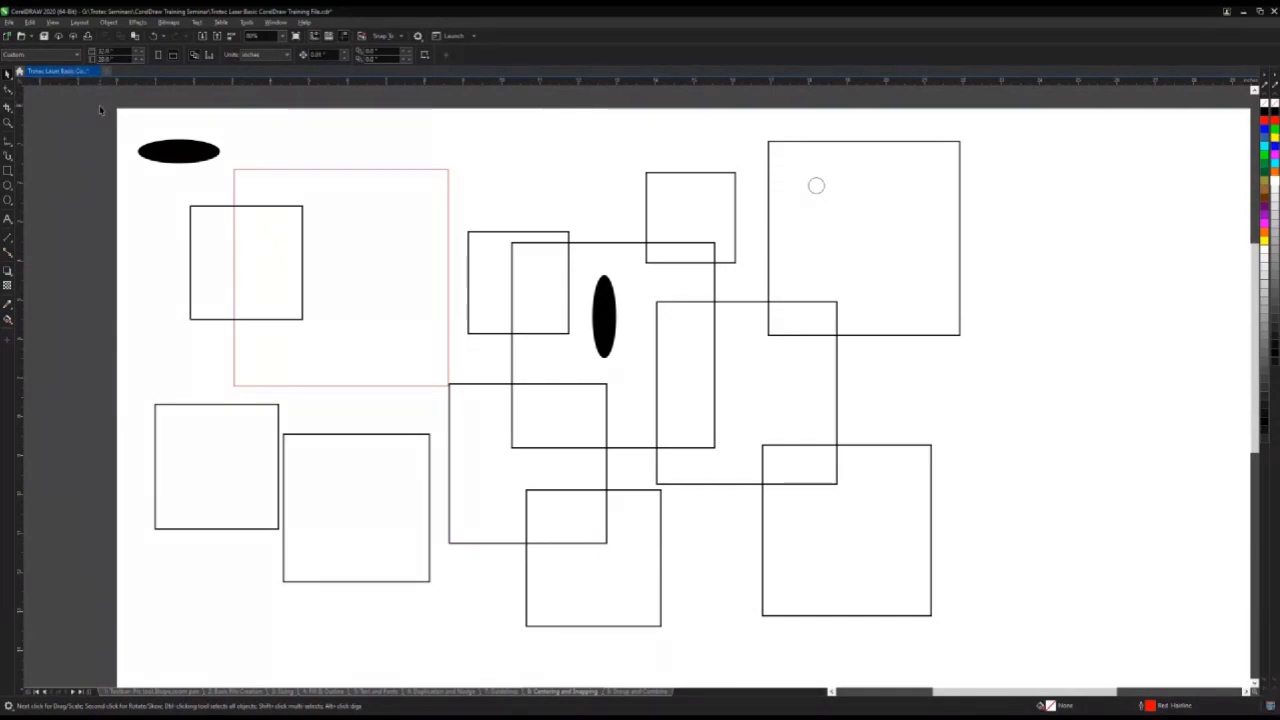
On the Centering and Snapping page, align the centers of the horizontal black ellipse and the nearby square horizontally and vertically.
{"action": "left_click_drag", "start_coordinate": [99, 105], "coordinate": [318, 346]}
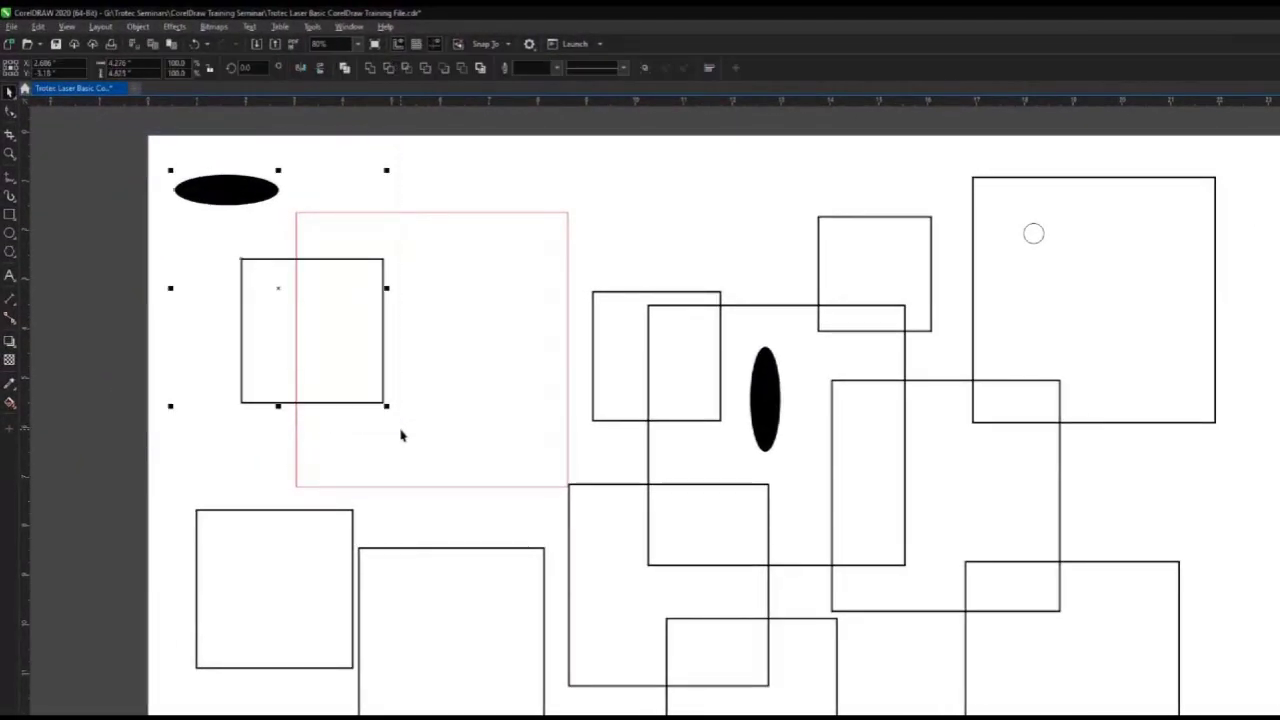
{"action": "key", "text": "c"}
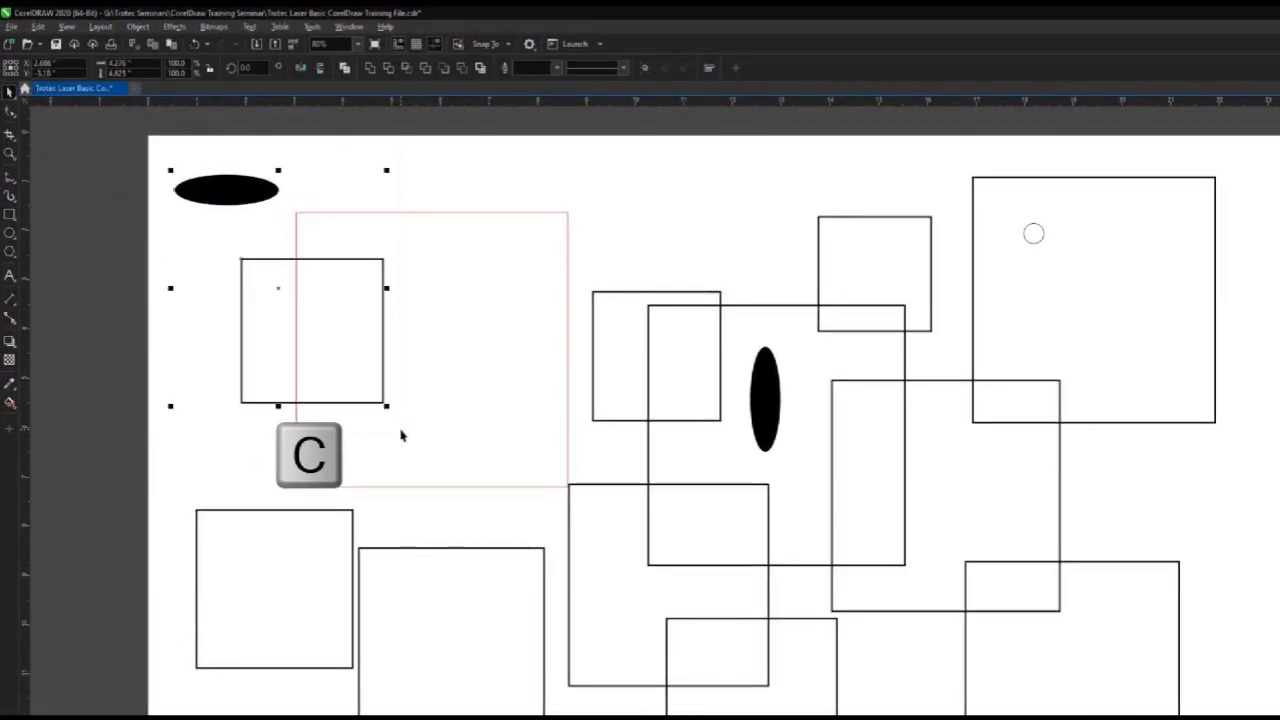
{"action": "key", "text": "e"}
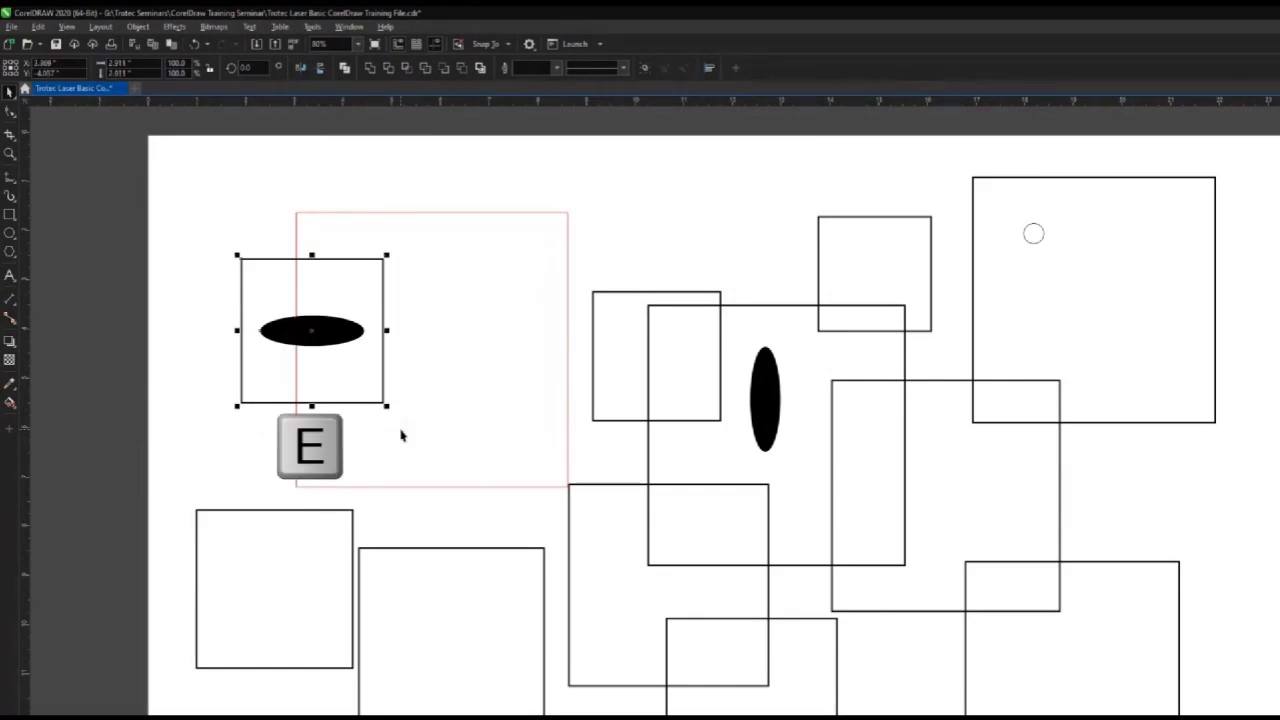
{"action": "left_click", "coordinate": [202, 258]}
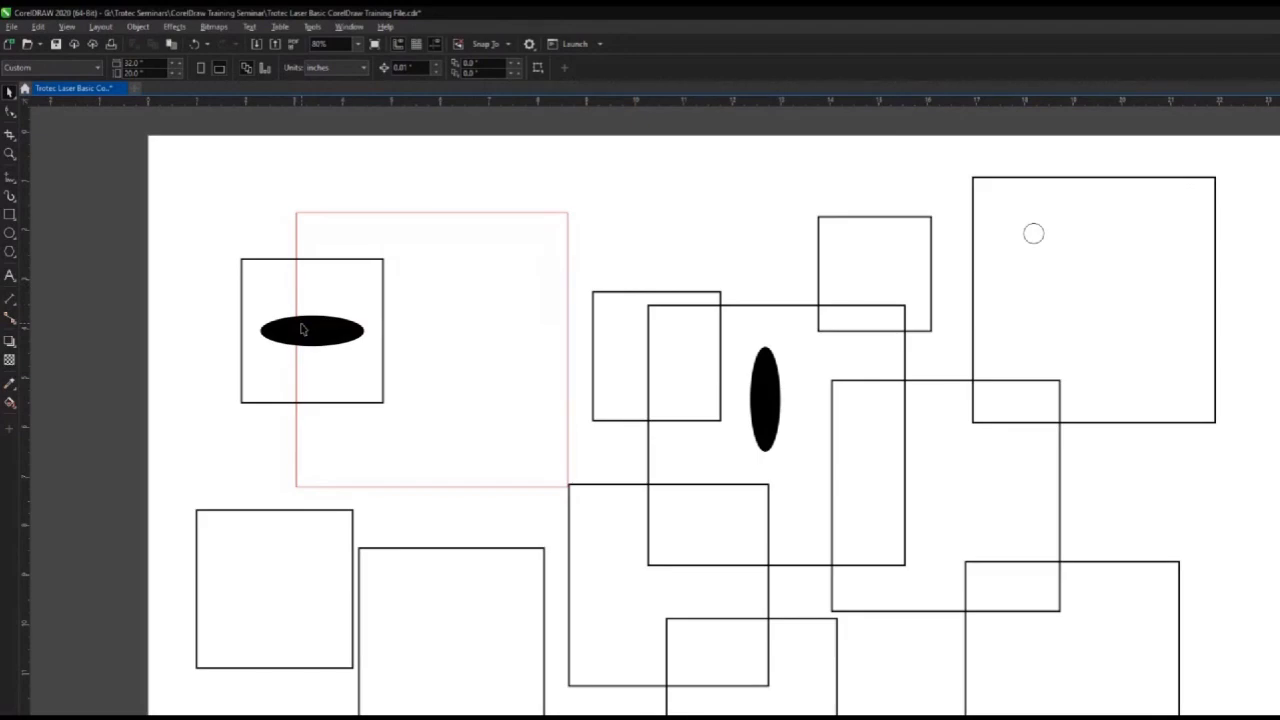
Select all the squares, ellipses and the circle on the page and align their centers horizontally and vertically.
{"action": "scroll", "coordinate": [302, 330], "scroll_direction": "down", "scroll_amount": 2}
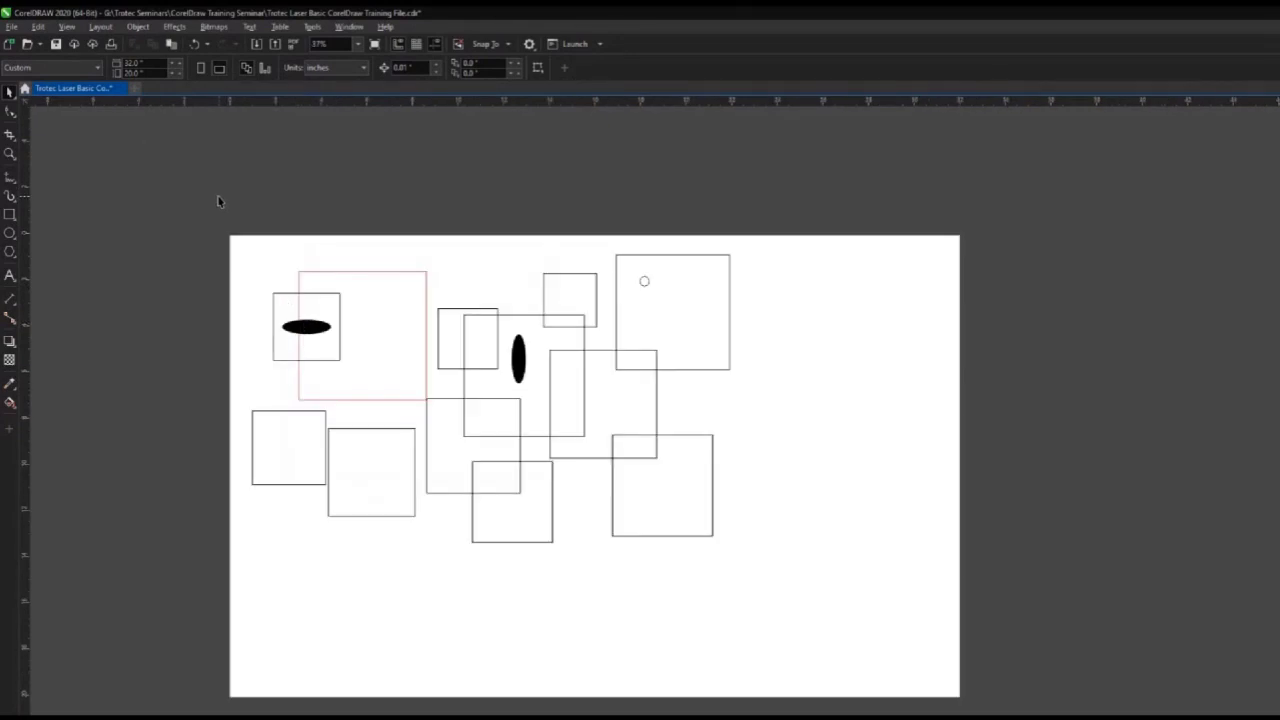
{"action": "left_click_drag", "start_coordinate": [218, 196], "coordinate": [771, 598]}
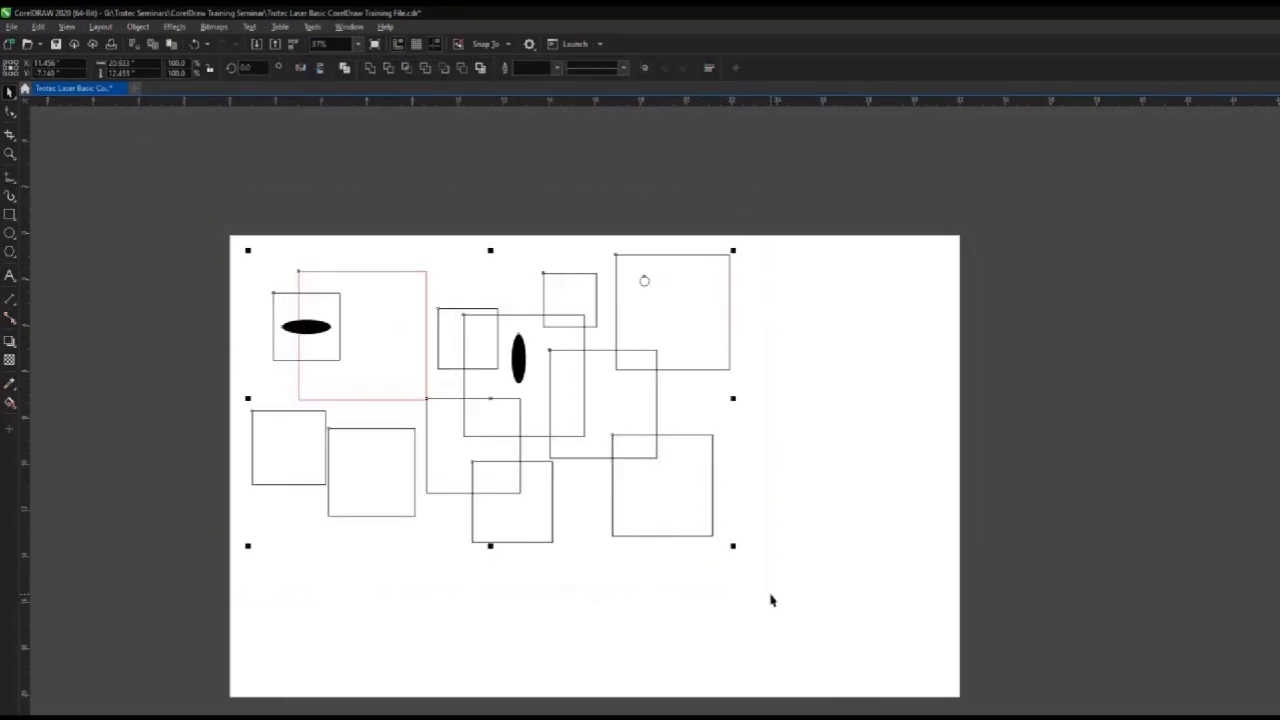
{"action": "key", "text": "c"}
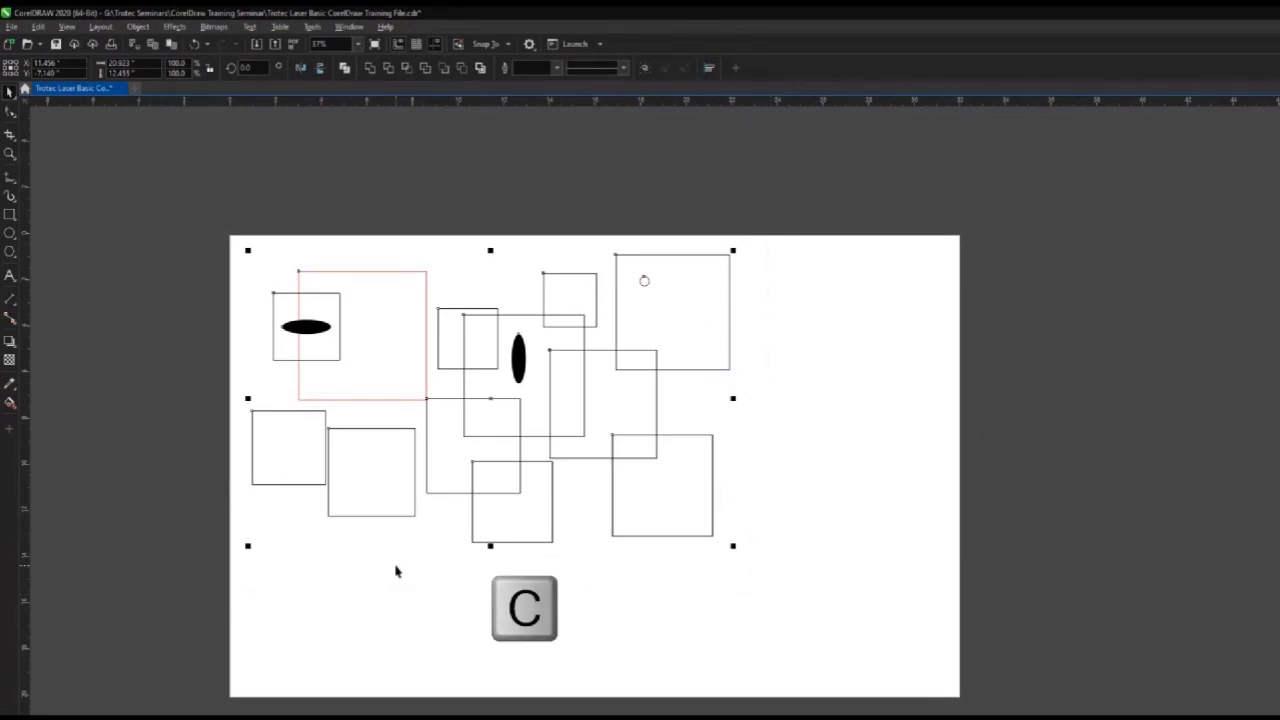
{"action": "key", "text": "e"}
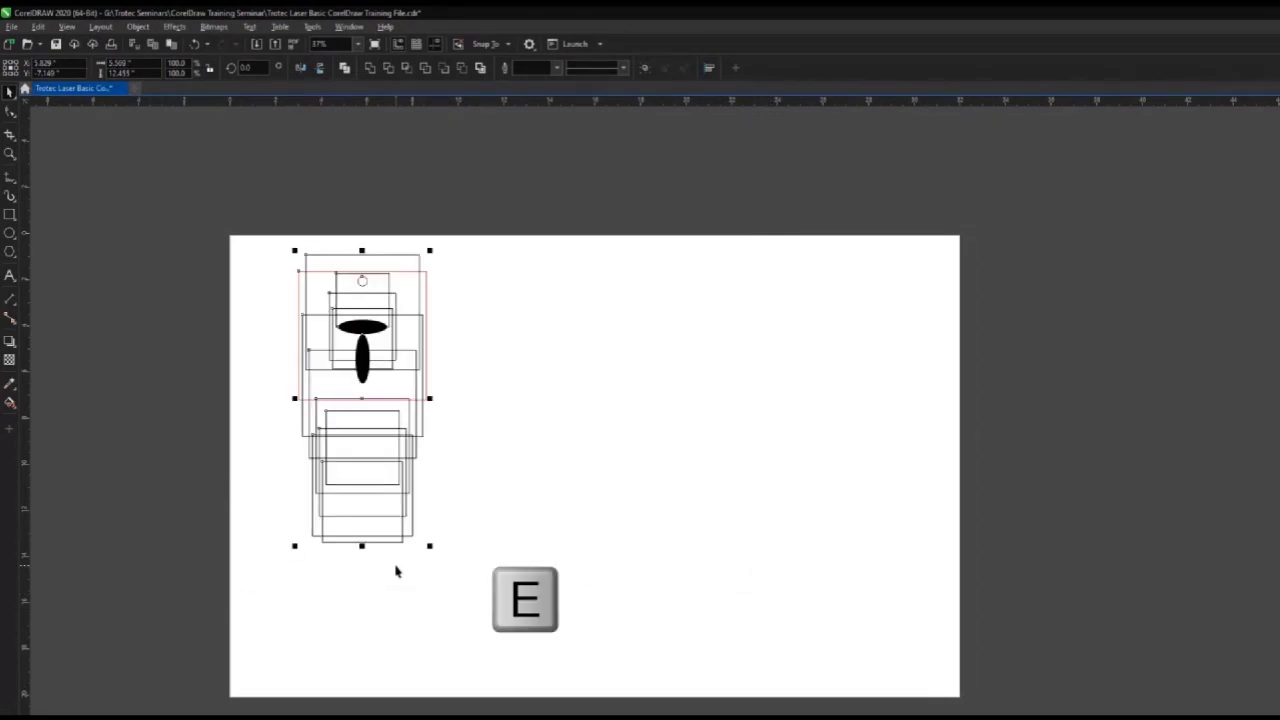
{"action": "scroll", "coordinate": [280, 274], "scroll_direction": "up", "scroll_amount": 5}
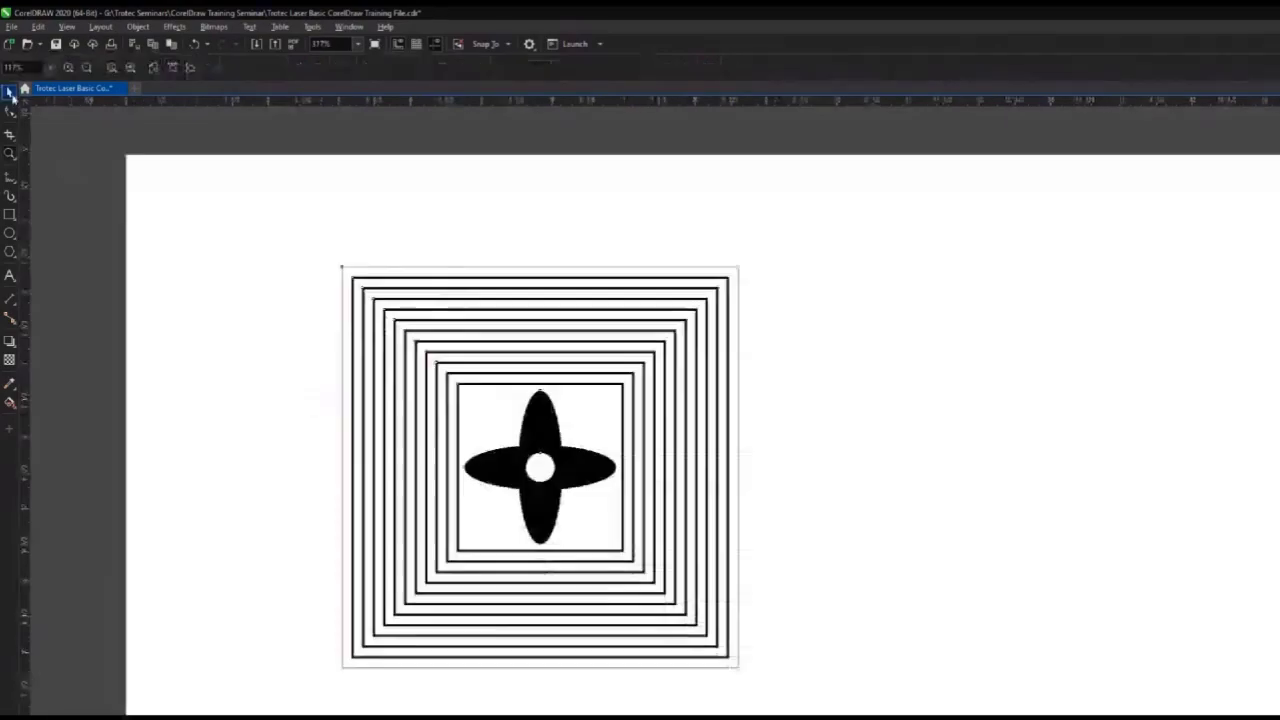
Reselect the whole concentric stack and align its objects in turn to the top, bottom, right, top and left.
{"action": "left_click", "coordinate": [181, 215]}
{"action": "left_click_drag", "start_coordinate": [325, 250], "coordinate": [725, 665]}
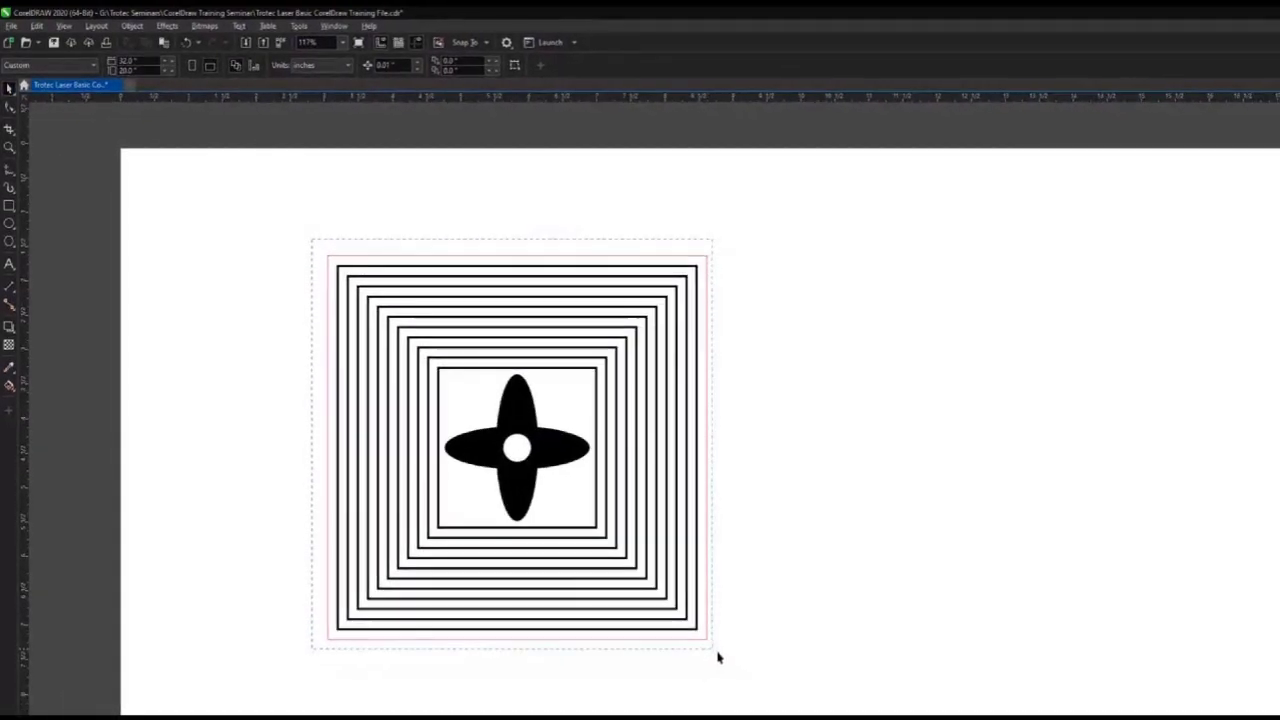
{"action": "key", "text": "t"}
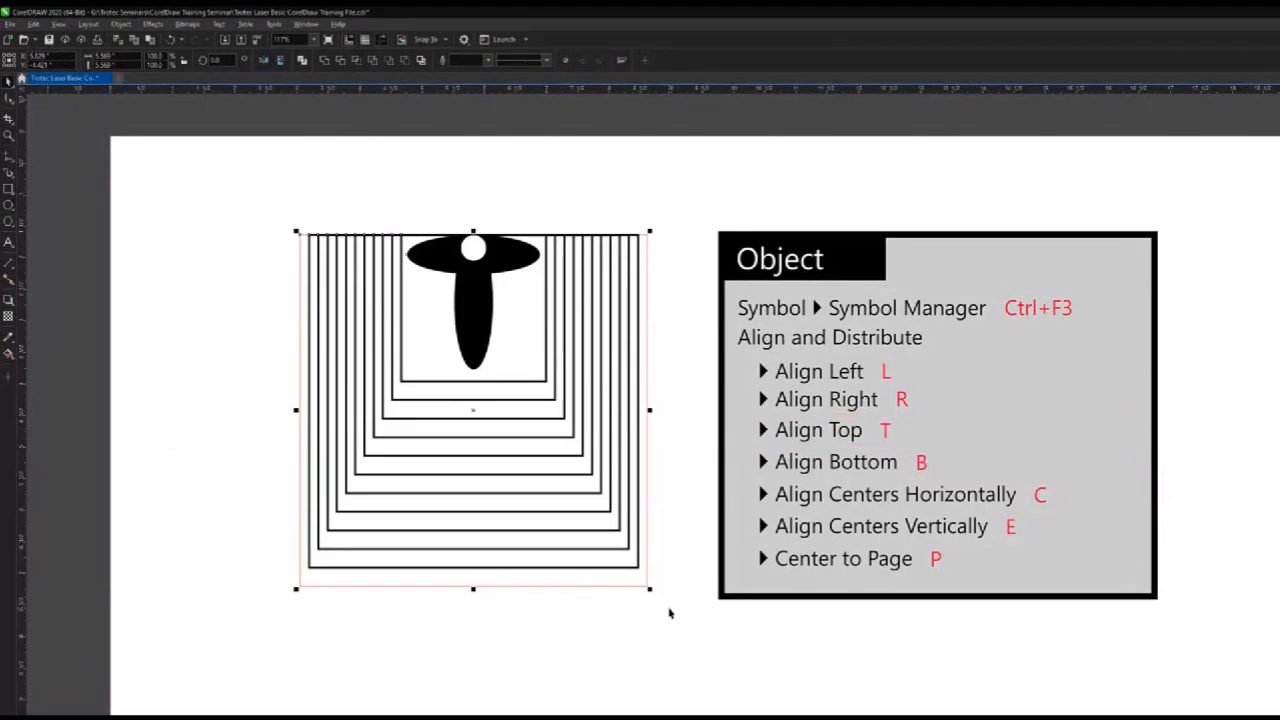
{"action": "key", "text": "b"}
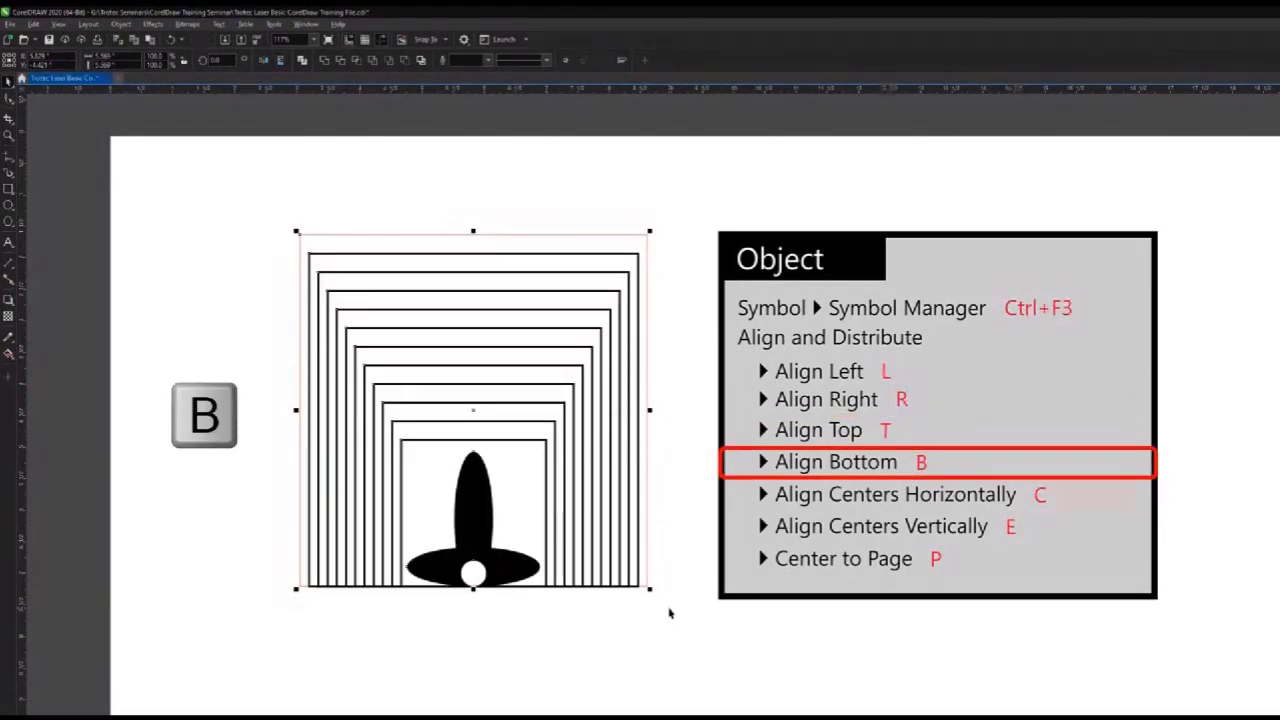
{"action": "key", "text": "r"}
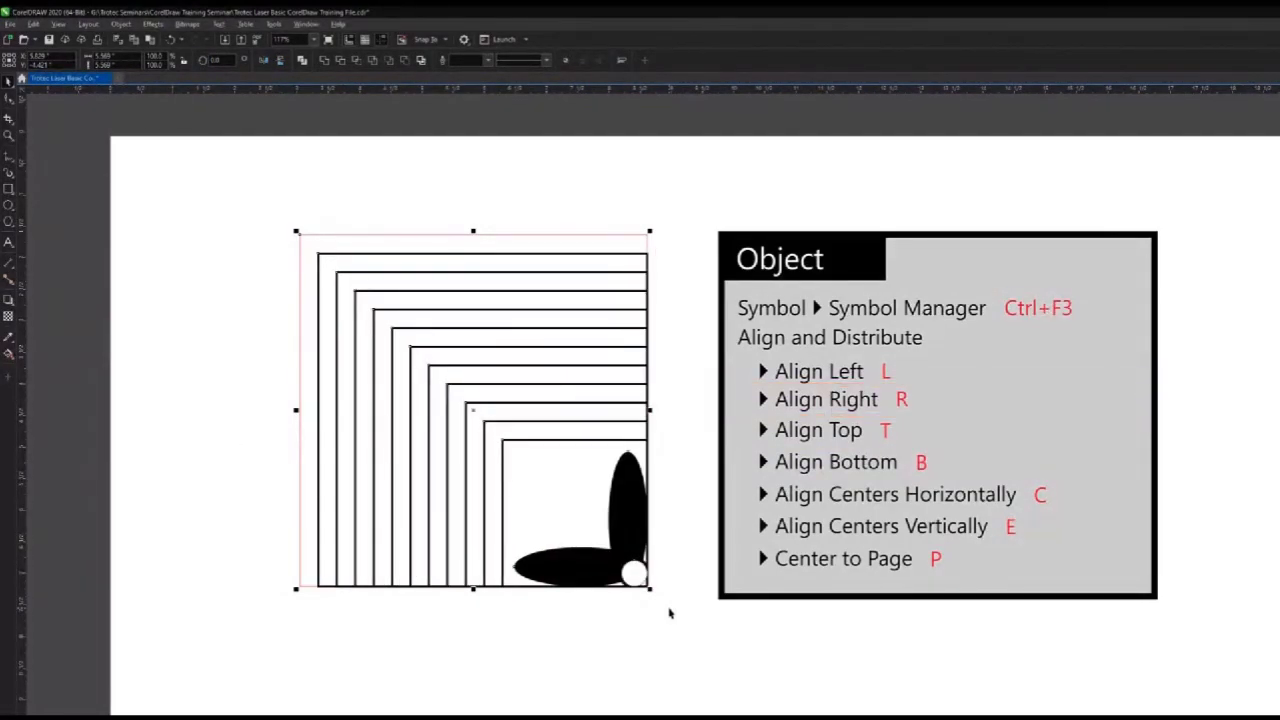
{"action": "key", "text": "t"}
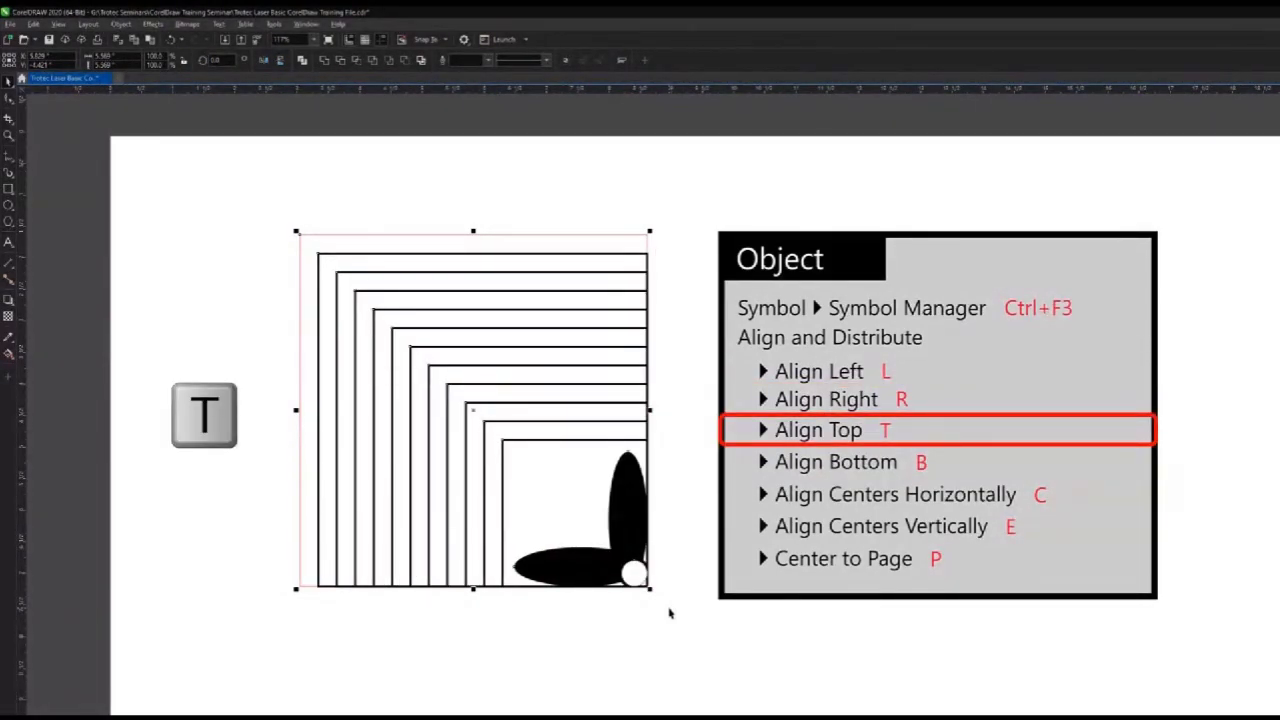
{"action": "key", "text": "l"}
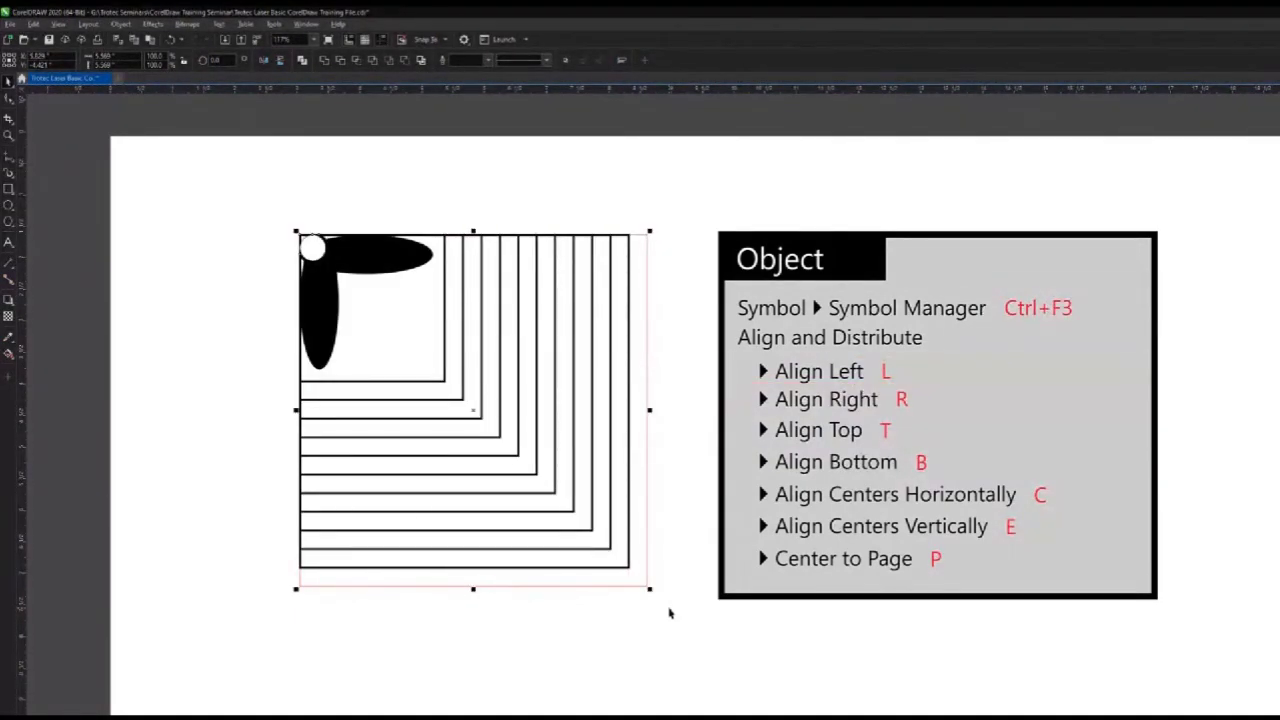
Align the selected objects' centers horizontally and vertically, and center the stack on the page.
{"action": "scroll", "coordinate": [651, 381], "scroll_direction": "down", "scroll_amount": 3}
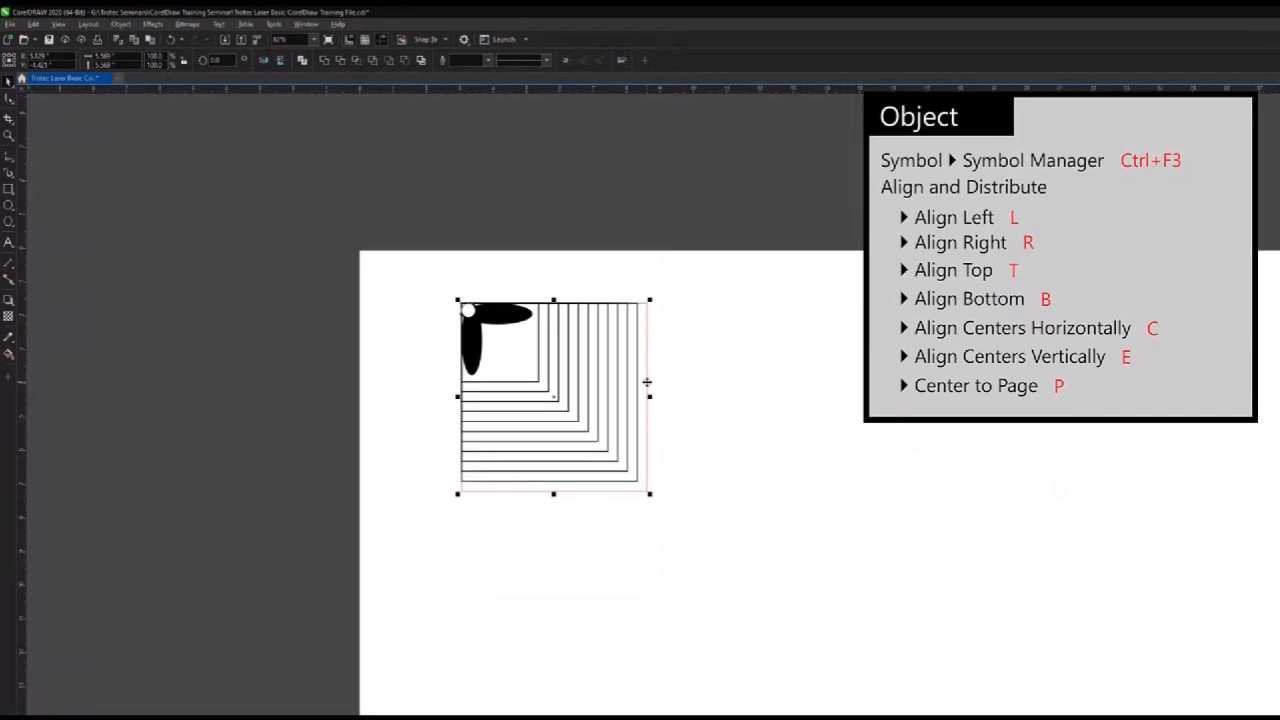
{"action": "key", "text": "c"}
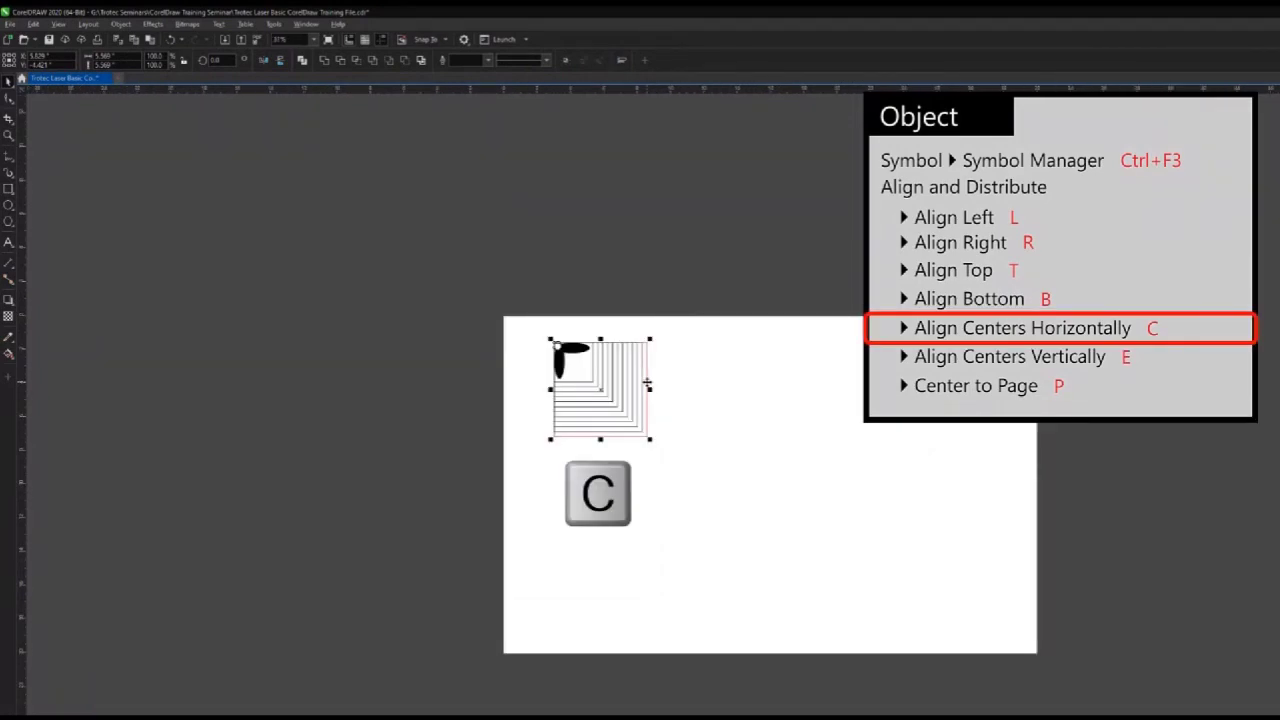
{"action": "key", "text": "e"}
{"action": "key", "text": "p"}
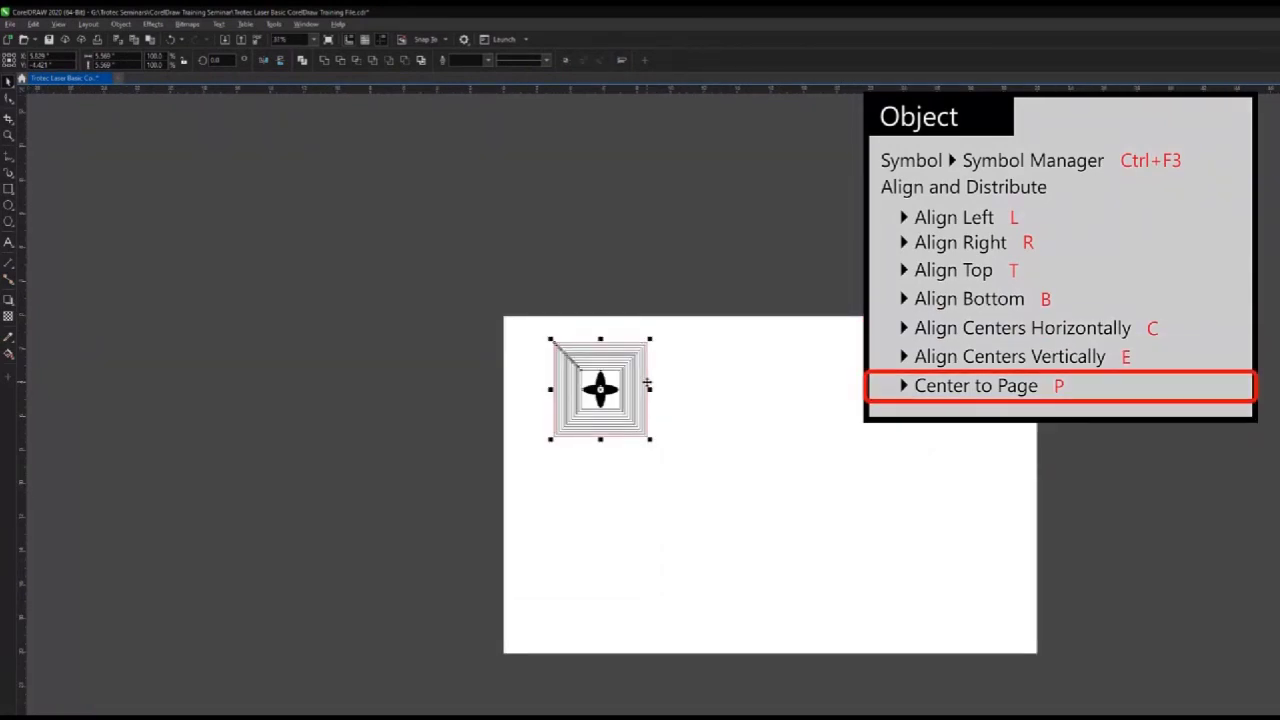
Open the Align and Distribute commands for the selected concentric stack.
{"action": "left_click", "coordinate": [873, 567]}
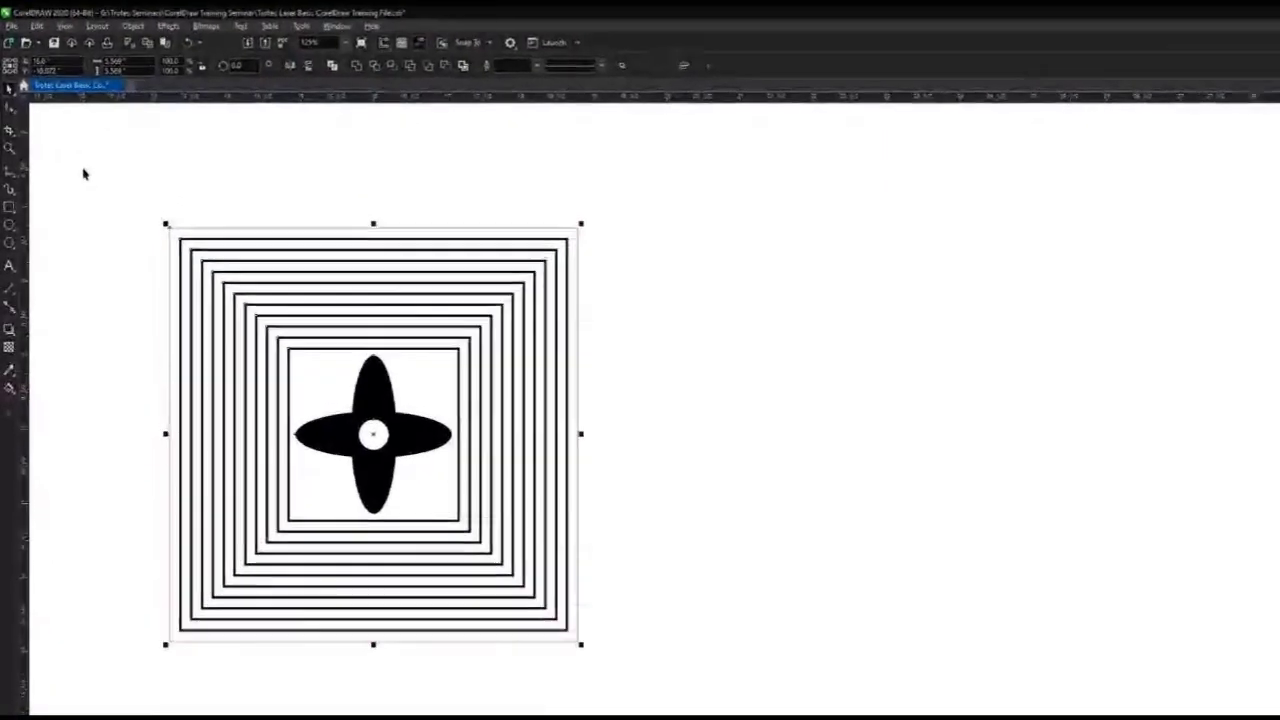
{"action": "left_click", "coordinate": [182, 35]}
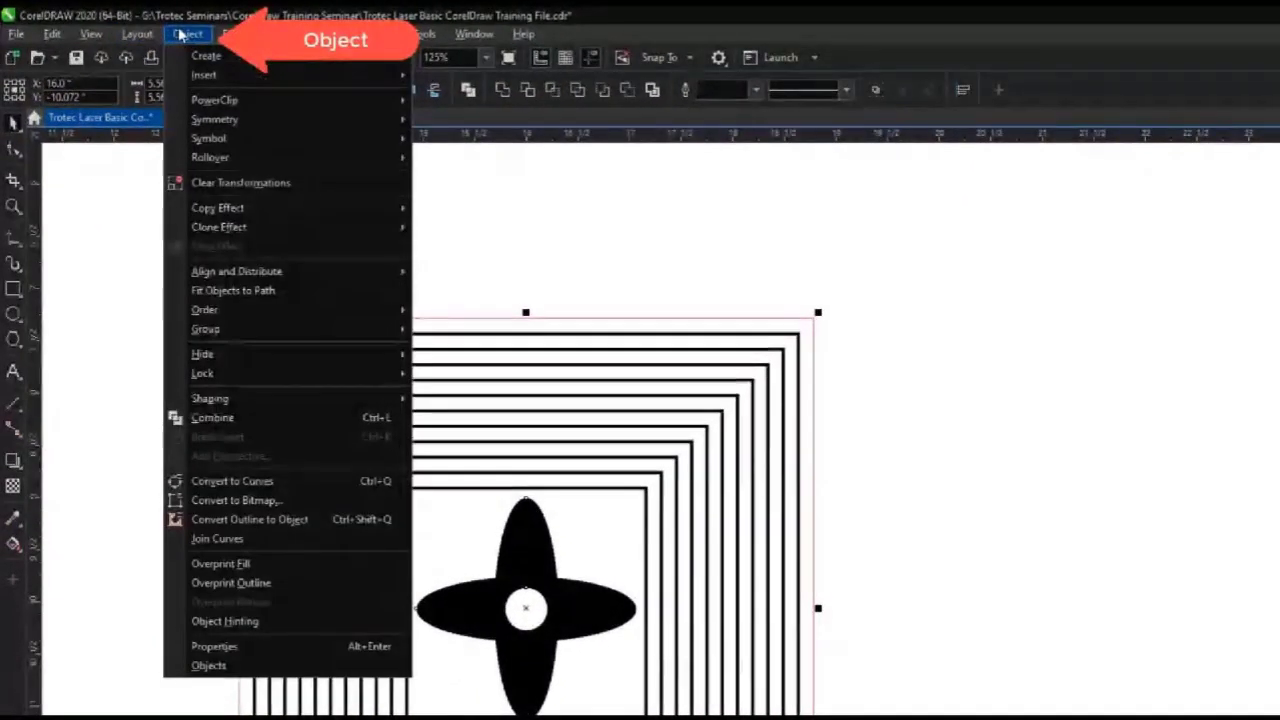
{"action": "mouse_move", "coordinate": [292, 272]}
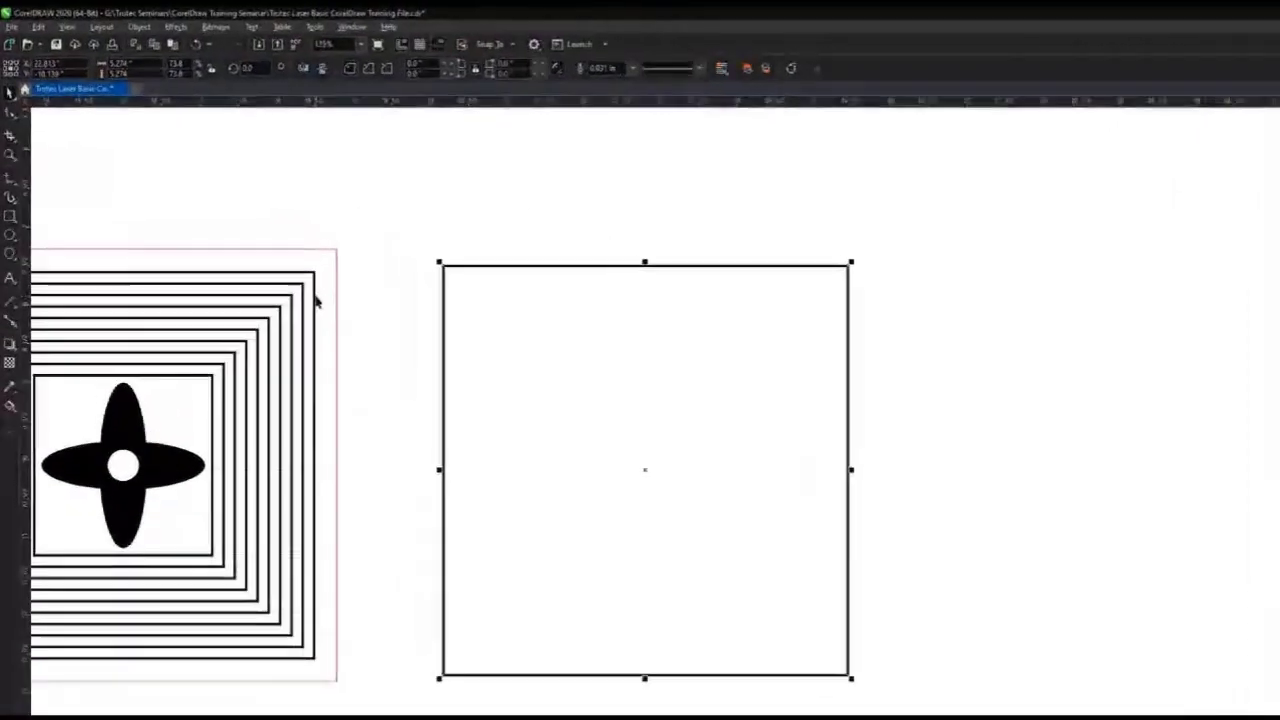
Enable snapping to objects and move the stack's outermost remaining square out beyond the separate large square.
{"action": "left_click", "coordinate": [621, 53]}
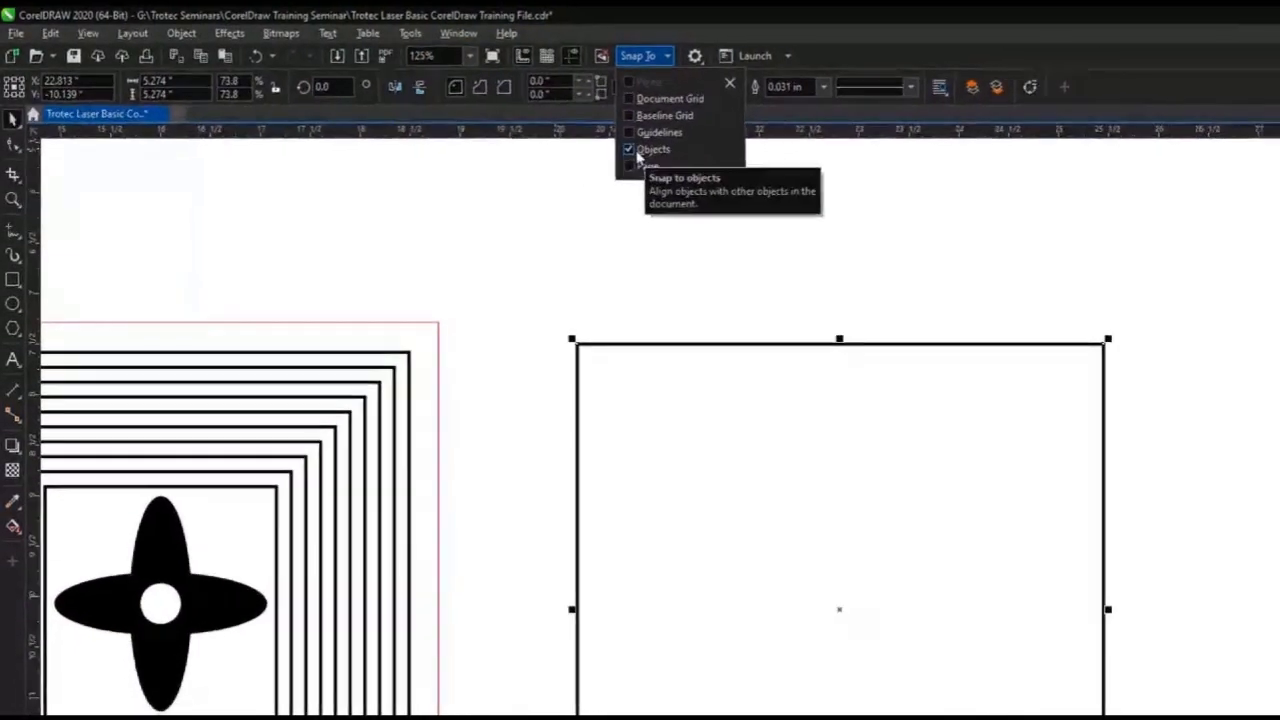
{"action": "left_click", "coordinate": [534, 231]}
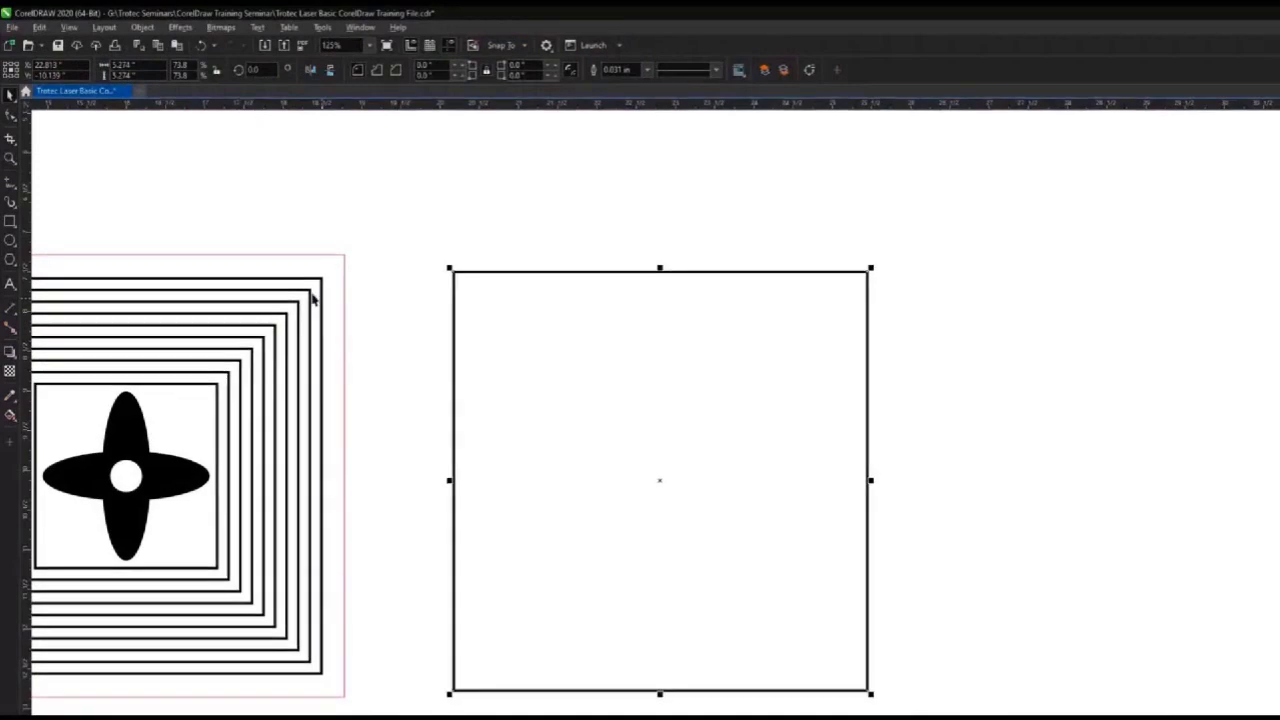
{"action": "left_click_drag", "start_coordinate": [316, 292], "coordinate": [1279, 318]}
{"action": "left_click_drag", "start_coordinate": [1195, 295], "coordinate": [1206, 291]}
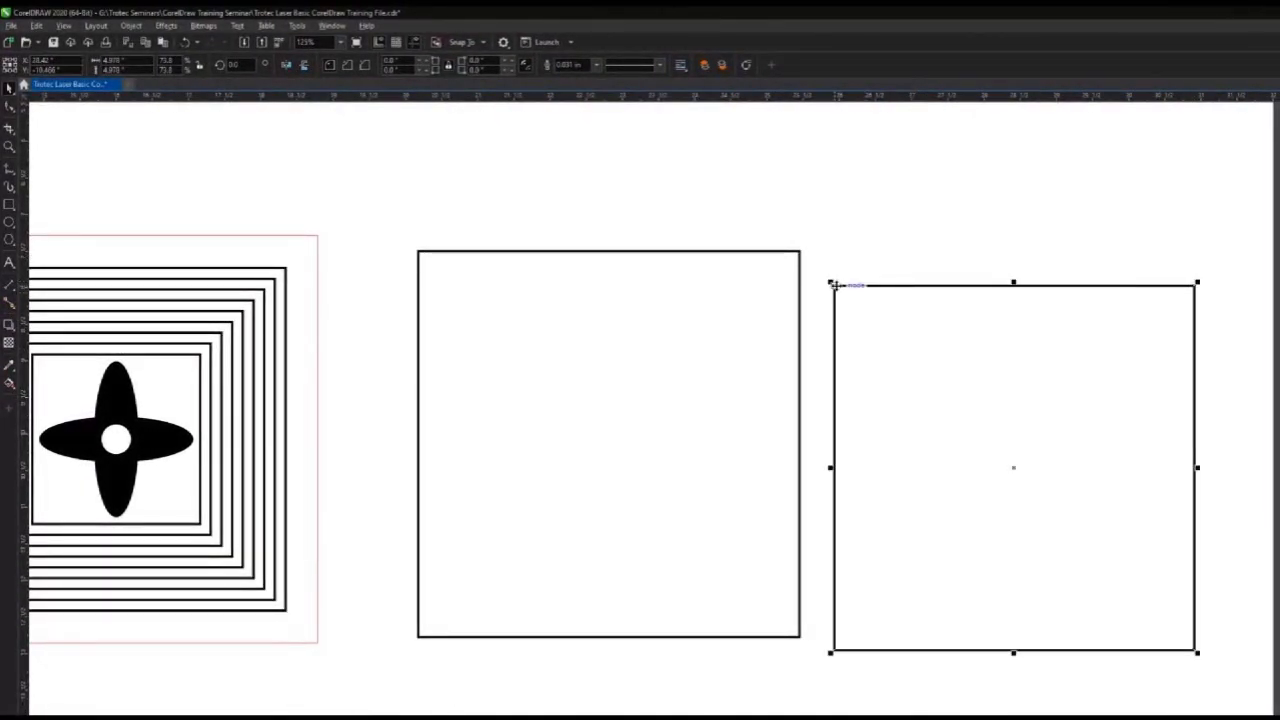
Move the smaller loose square by its corner node, and snap its center onto the larger square's center.
{"action": "mouse_move", "coordinate": [832, 284]}
{"action": "left_mouse_down"}
{"action": "mouse_move", "coordinate": [871, 263]}
{"action": "mouse_move", "coordinate": [800, 253]}
{"action": "mouse_move", "coordinate": [422, 368]}
{"action": "mouse_move", "coordinate": [434, 314]}
{"action": "mouse_move", "coordinate": [422, 255]}
{"action": "mouse_move", "coordinate": [534, 306]}
{"action": "mouse_move", "coordinate": [900, 277]}
{"action": "mouse_move", "coordinate": [868, 285]}
{"action": "left_mouse_up"}
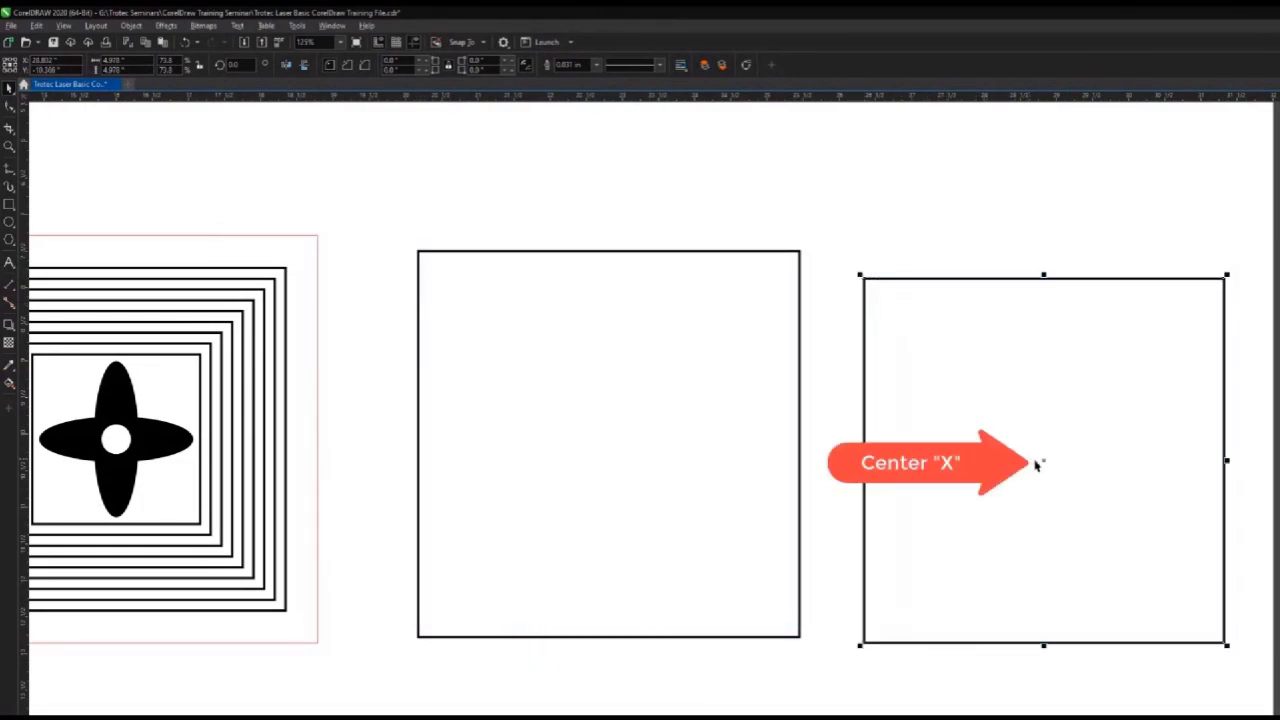
{"action": "left_click", "coordinate": [968, 468]}
{"action": "mouse_move", "coordinate": [968, 468]}
{"action": "left_mouse_down"}
{"action": "mouse_move", "coordinate": [686, 477]}
{"action": "mouse_move", "coordinate": [610, 450]}
{"action": "left_mouse_up"}
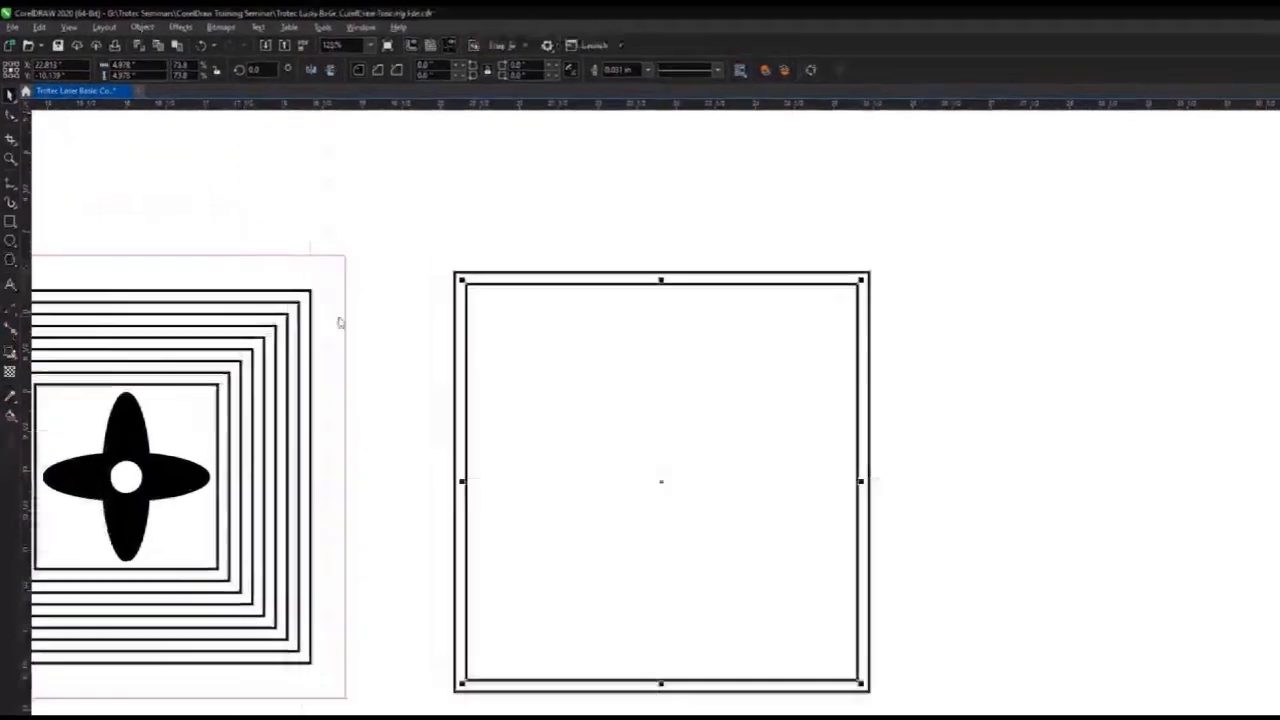
Place a vertical guideline at about 19.54 in between the stack and the two nested squares, and enable snapping to guidelines.
{"action": "left_click_drag", "start_coordinate": [338, 319], "coordinate": [404, 321]}
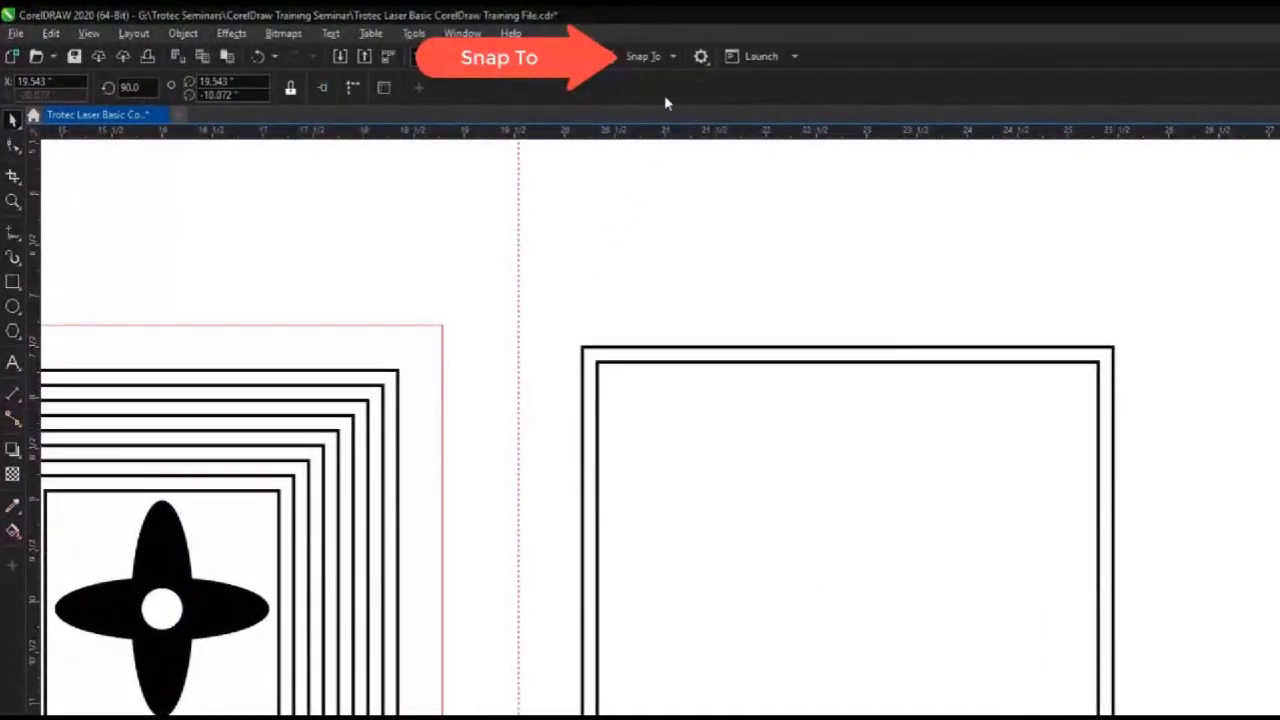
{"action": "left_click", "coordinate": [673, 59]}
{"action": "left_click", "coordinate": [637, 135]}
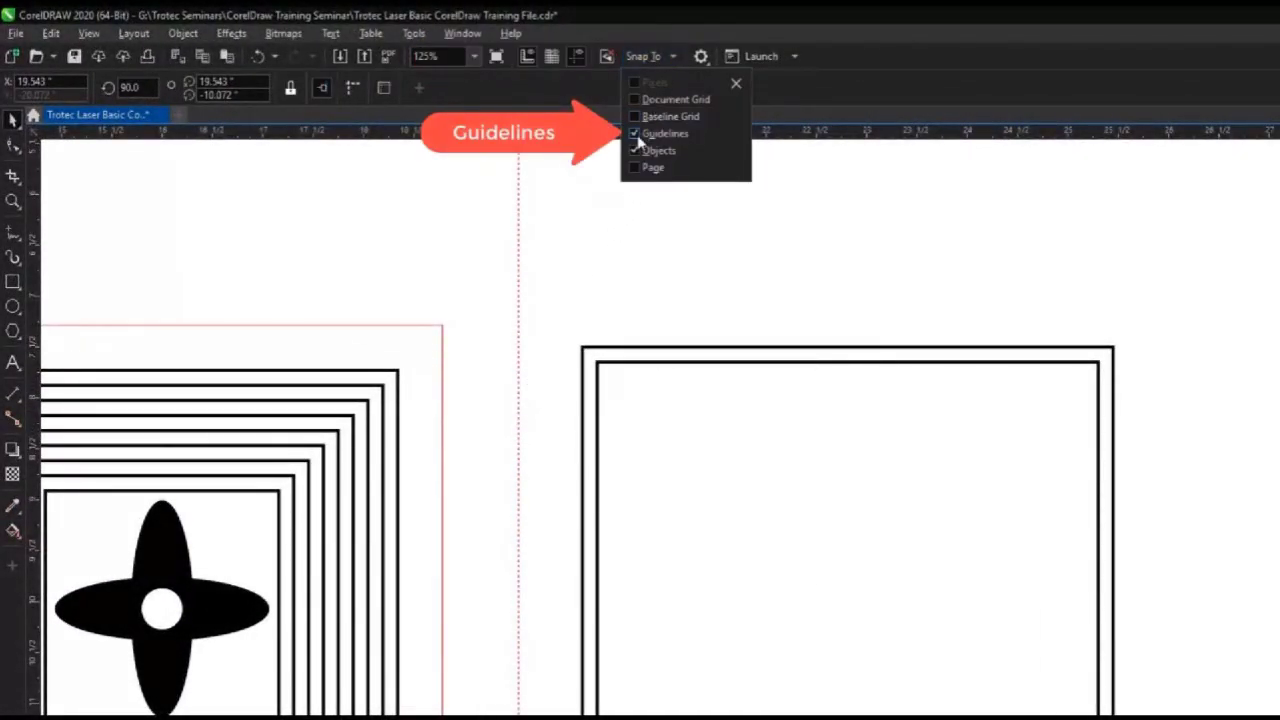
{"action": "left_click", "coordinate": [558, 257]}
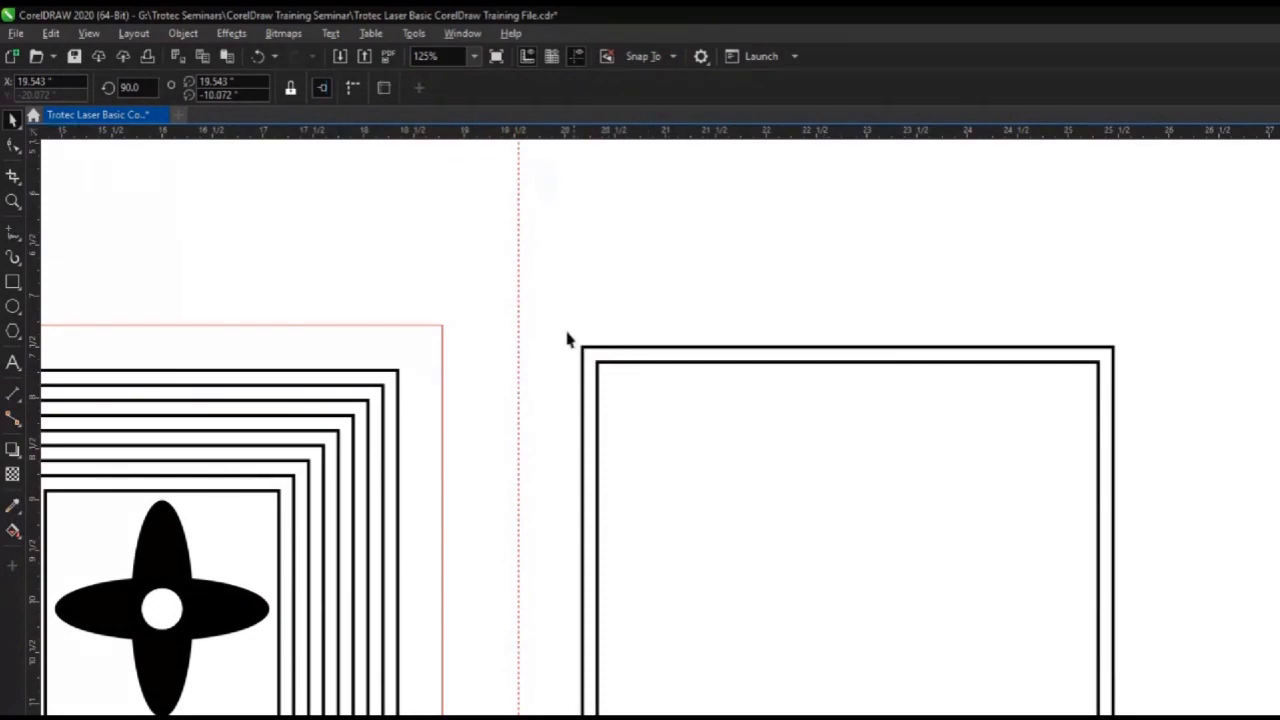
Snap the two nested squares' left edge to the guideline and move the horizontal black ellipse from the stack to the squares' center.
{"action": "left_click_drag", "start_coordinate": [554, 314], "coordinate": [1120, 715]}
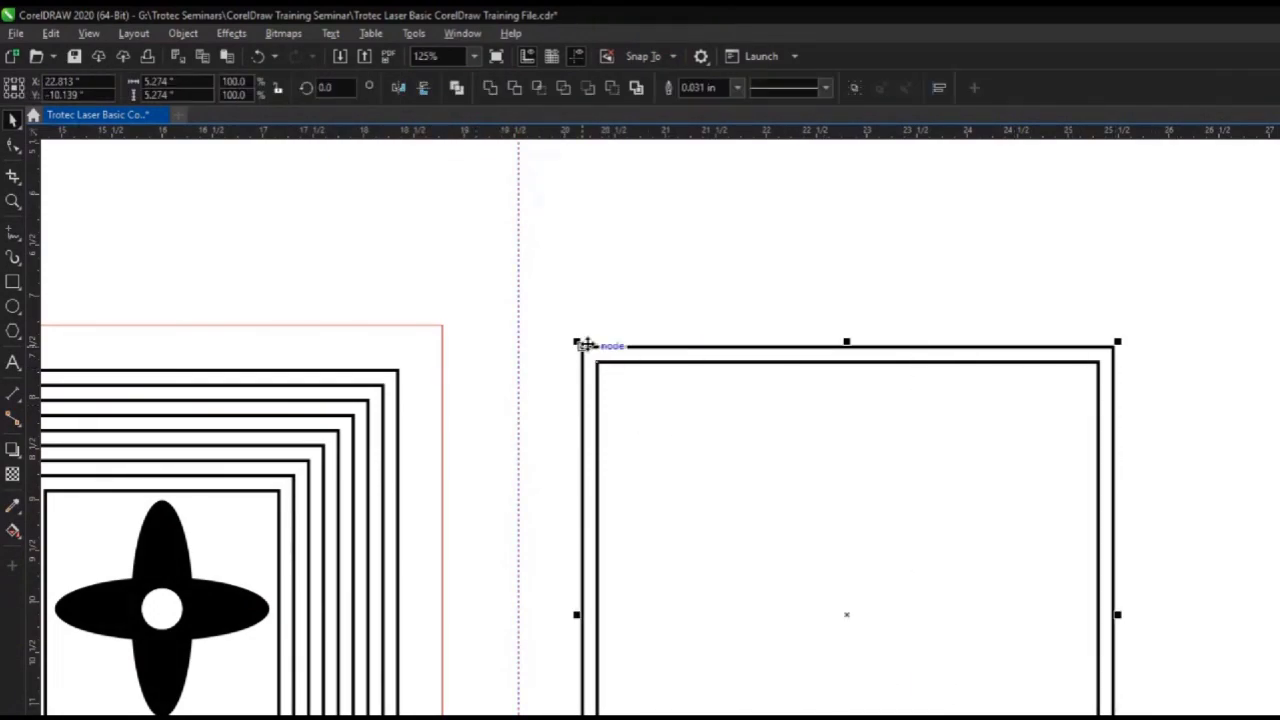
{"action": "left_click_drag", "start_coordinate": [580, 344], "coordinate": [518, 362]}
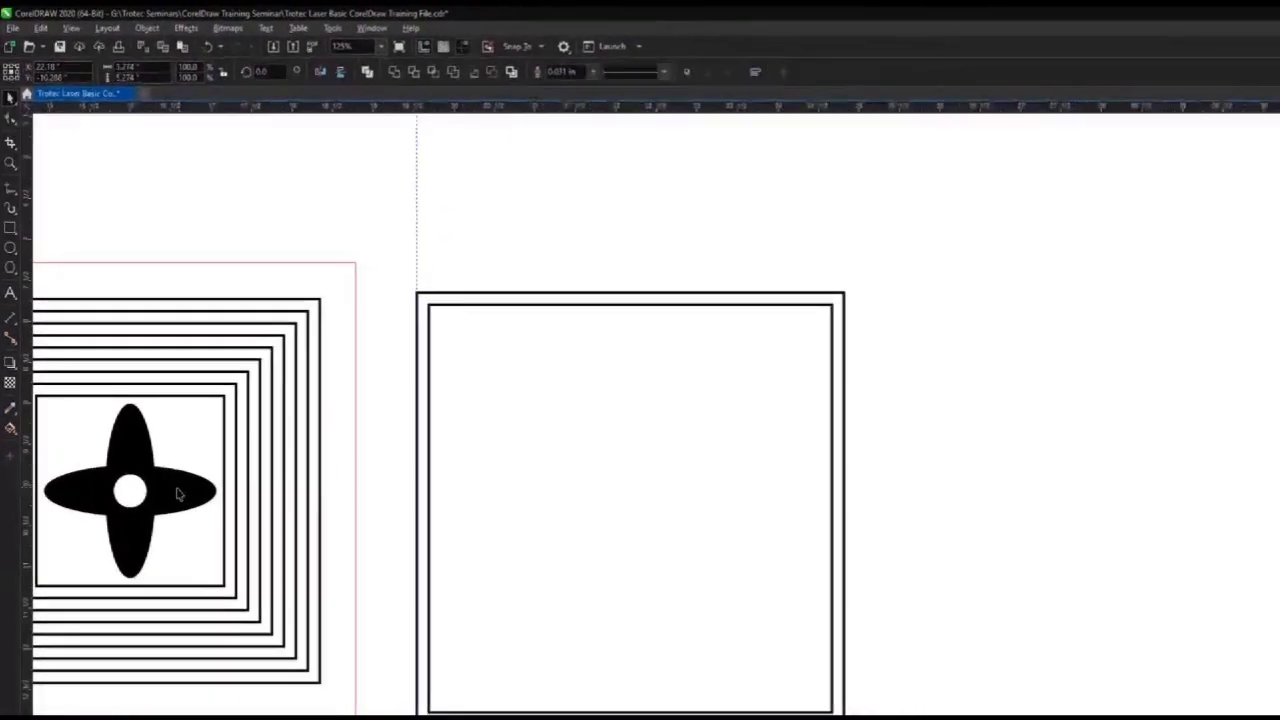
{"action": "left_click_drag", "start_coordinate": [150, 494], "coordinate": [593, 477]}
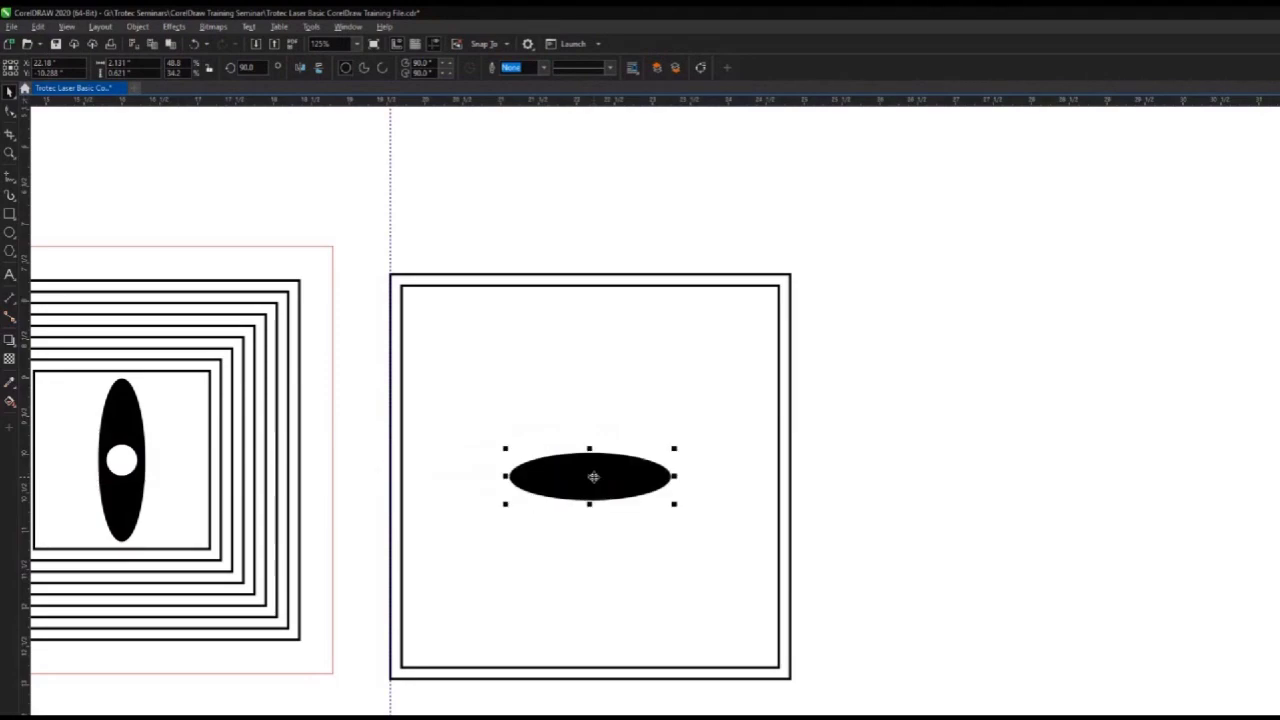
{"action": "left_click", "coordinate": [352, 380]}
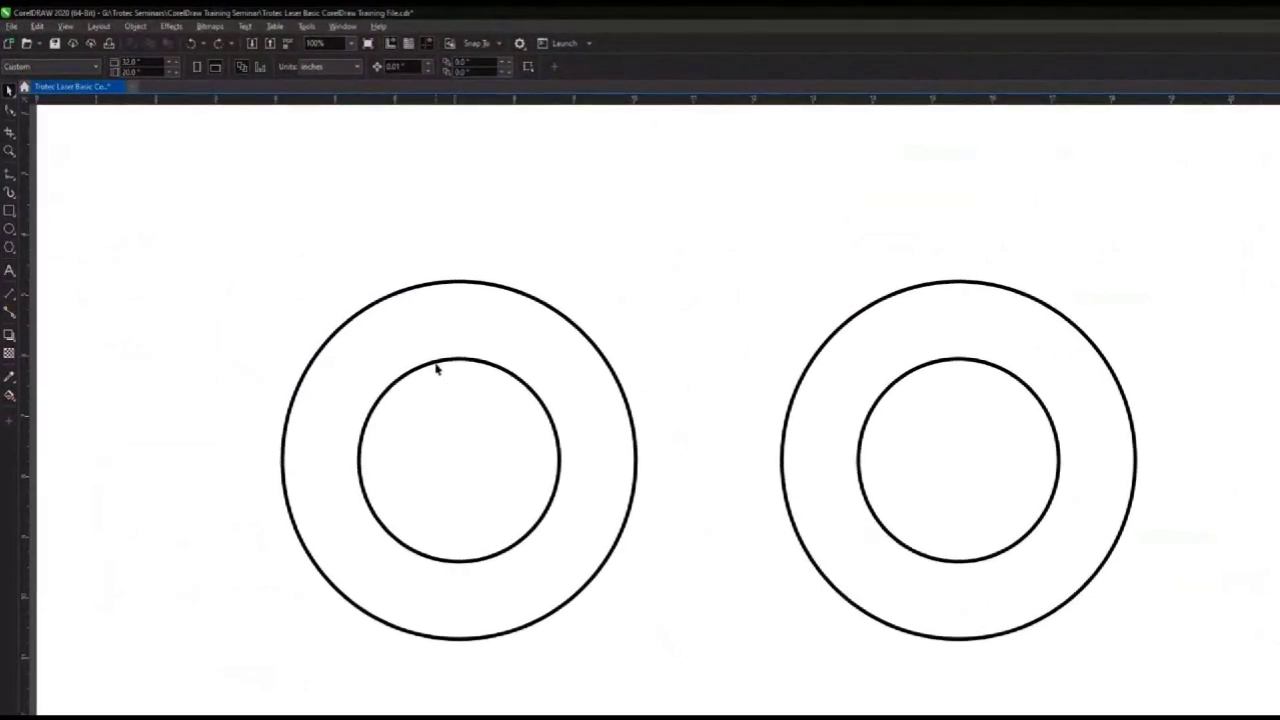
Try moving the left pair of concentric circles as one, and undo the move.
{"action": "left_click_drag", "start_coordinate": [436, 369], "coordinate": [145, 283]}
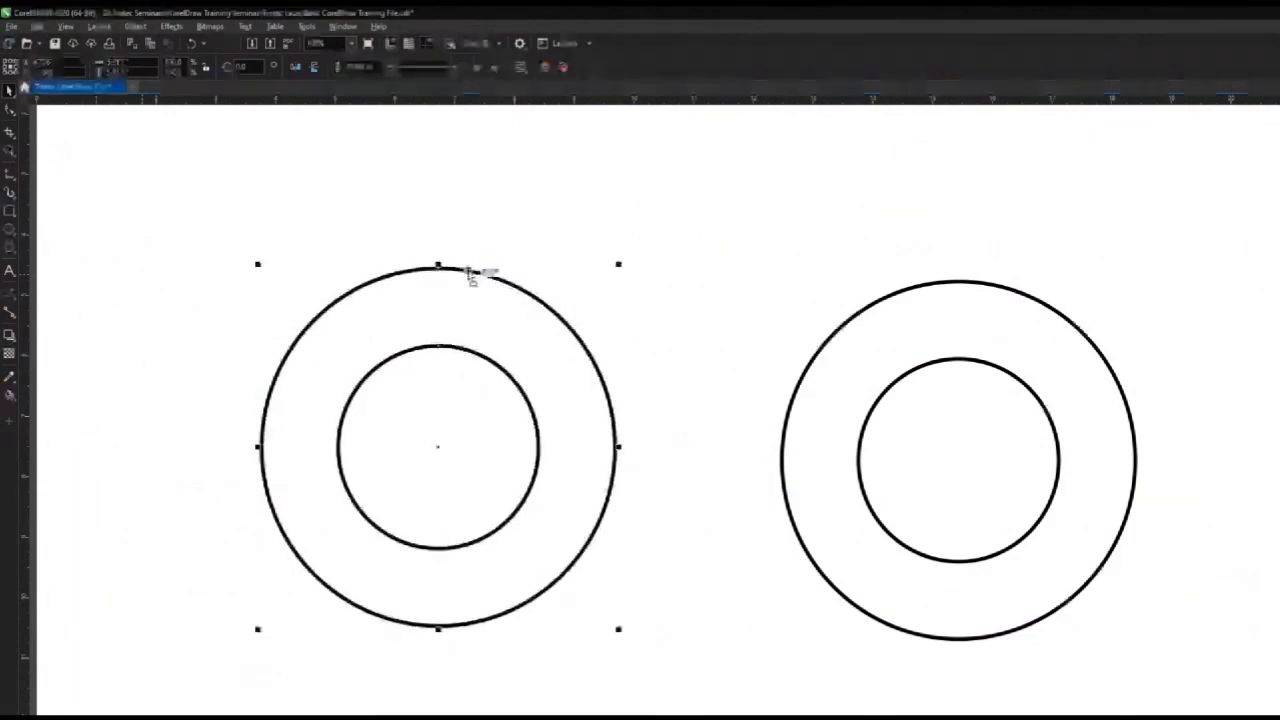
{"action": "key", "text": "ctrl+z"}
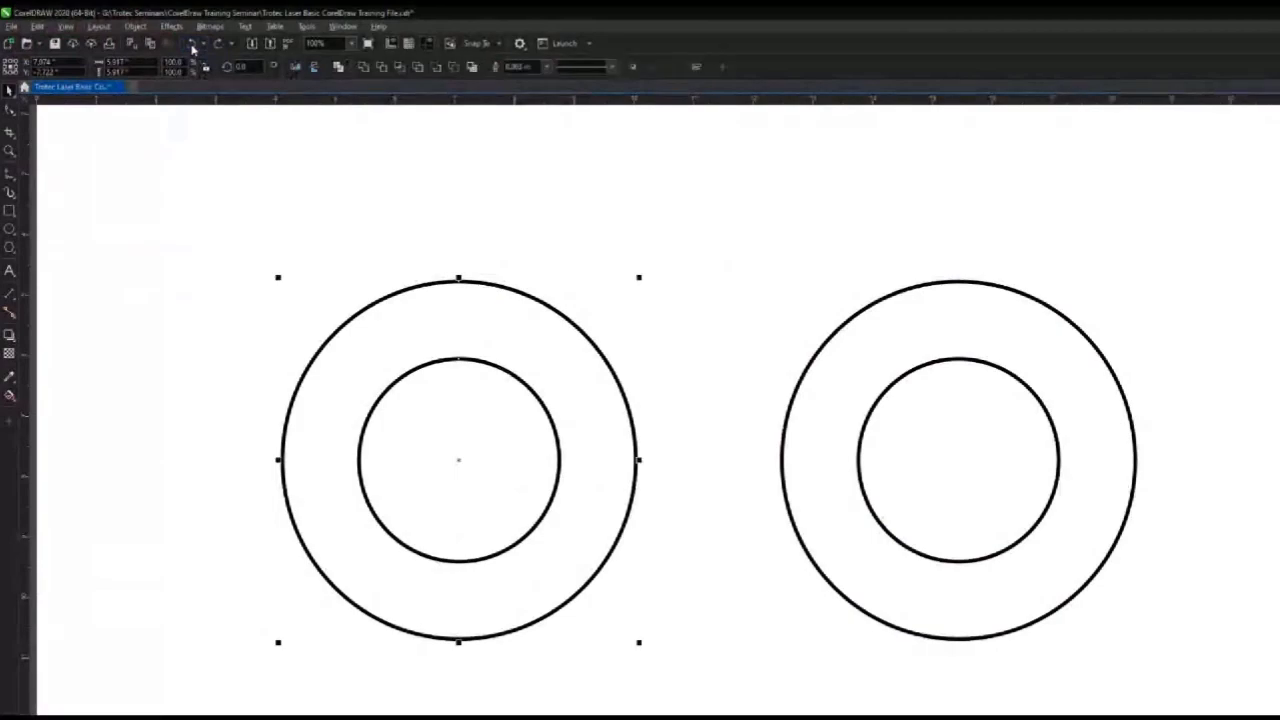
{"action": "left_click", "coordinate": [271, 360]}
Group the left pair of concentric circles and move the group slightly down and to the left.
{"action": "left_click_drag", "start_coordinate": [196, 183], "coordinate": [729, 714]}
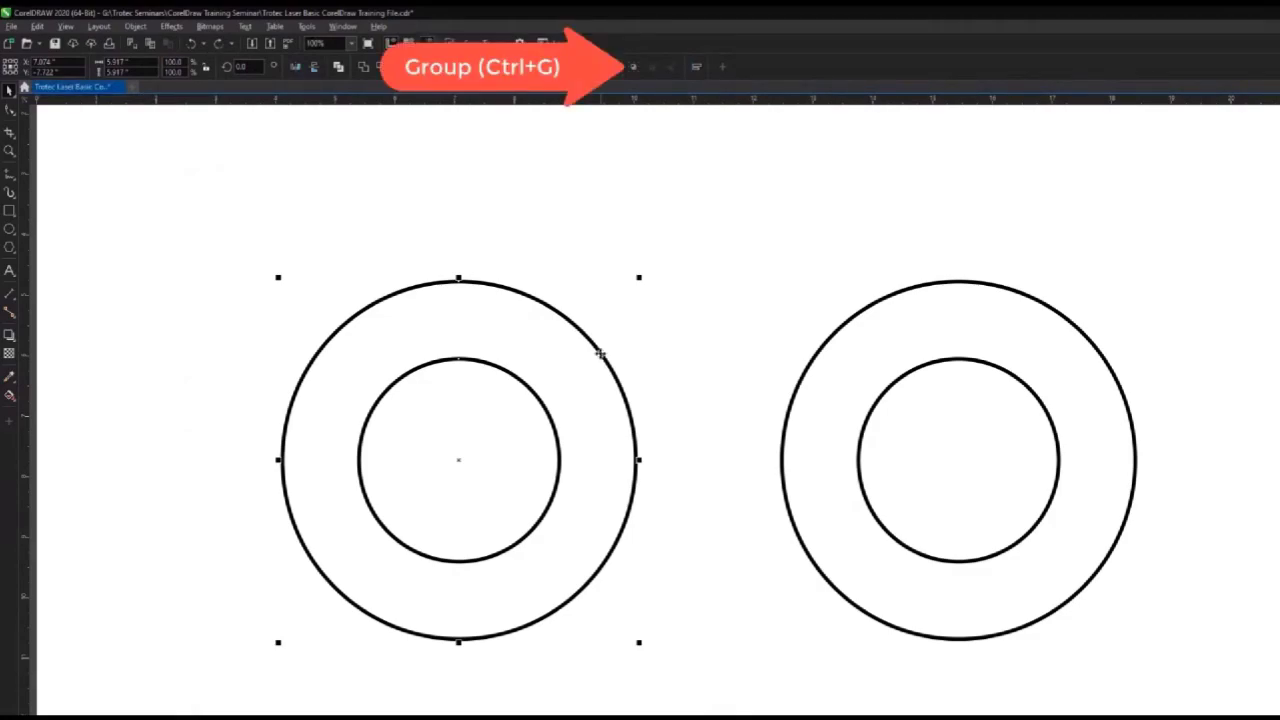
{"action": "left_click", "coordinate": [633, 68]}
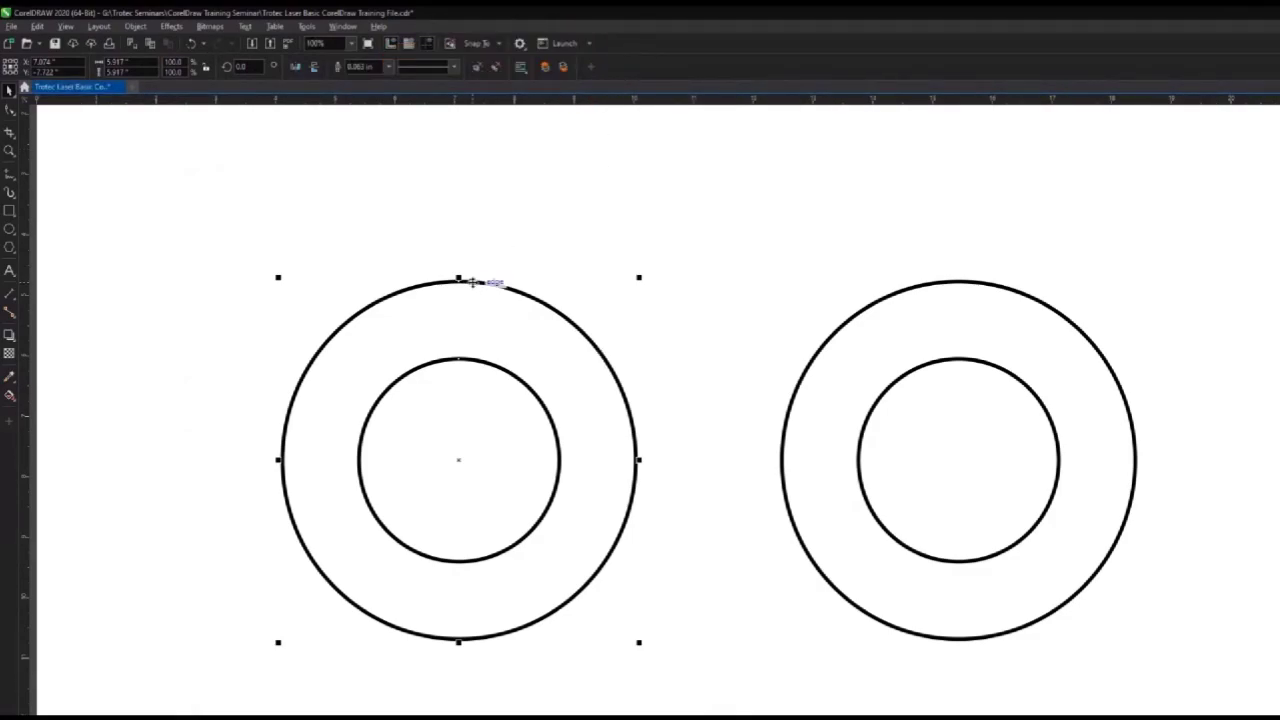
{"action": "left_click_drag", "start_coordinate": [472, 283], "coordinate": [457, 314]}
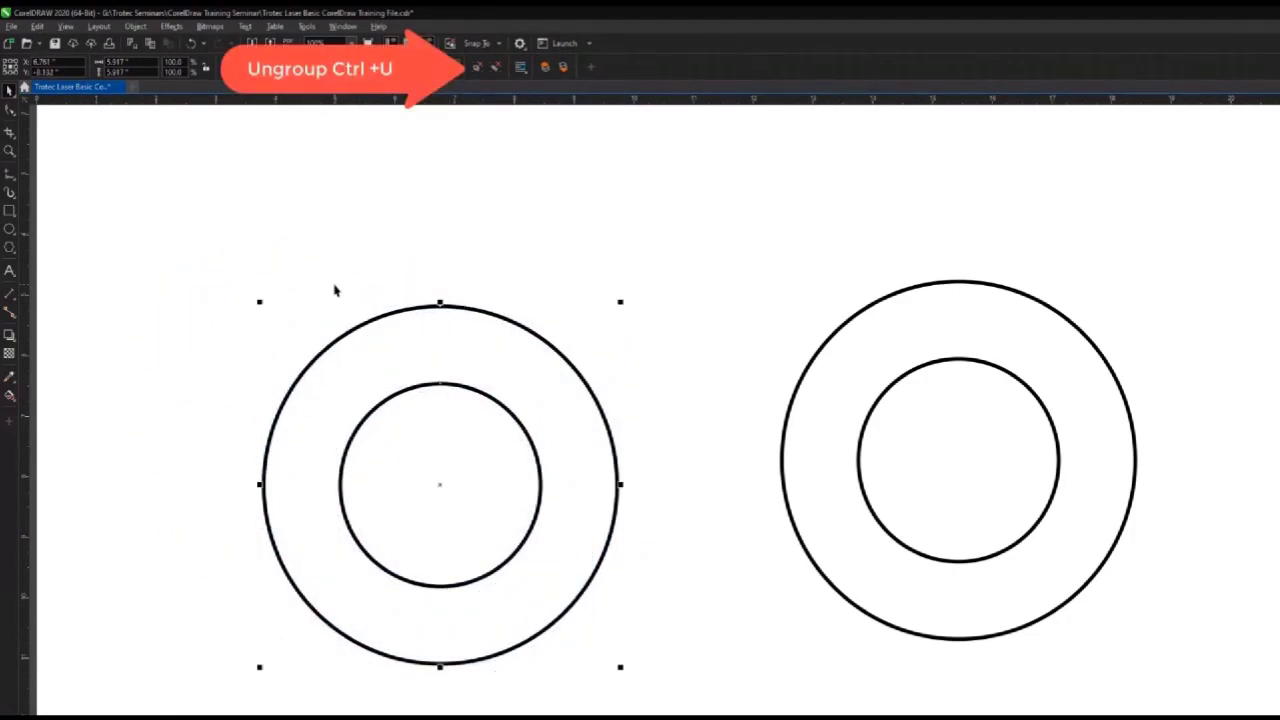
Ungroup the left pair of concentric circles and deselect them.
{"action": "left_click", "coordinate": [476, 70]}
{"action": "left_click", "coordinate": [394, 166]}
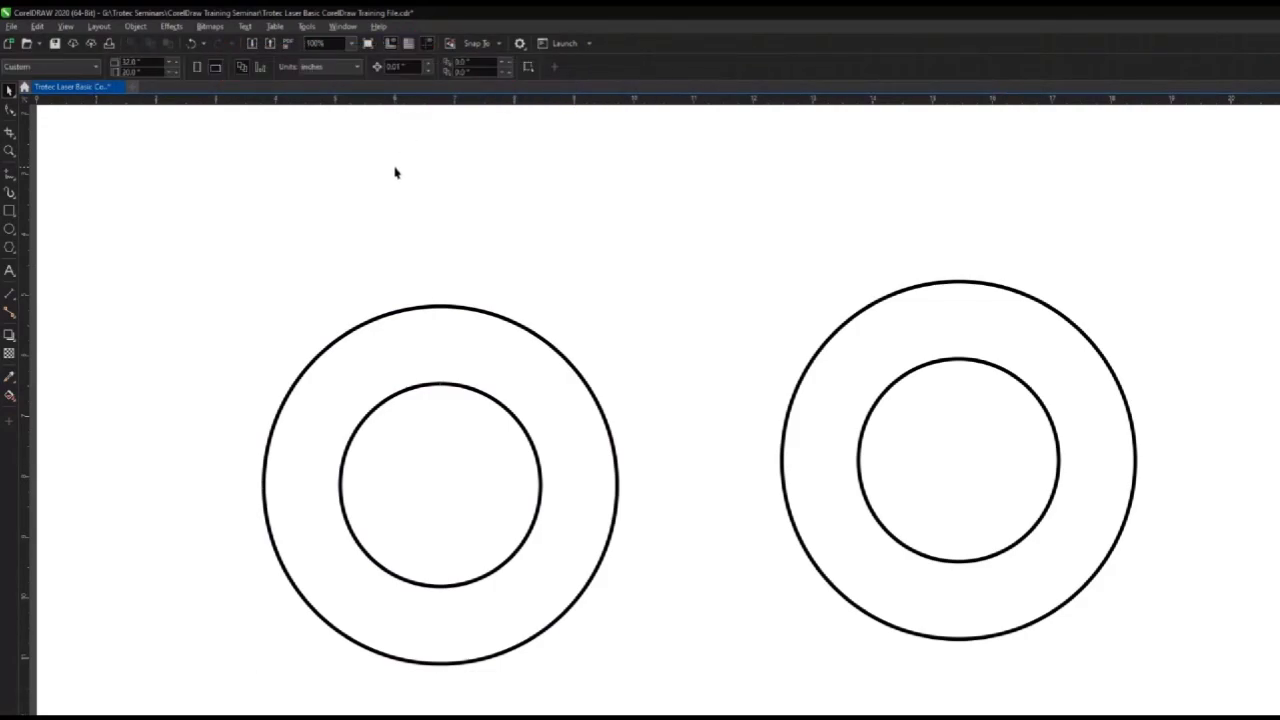
Select the left pair of concentric circles, try a solid black fill on them, and undo the fill.
{"action": "left_click_drag", "start_coordinate": [163, 200], "coordinate": [1030, 712]}
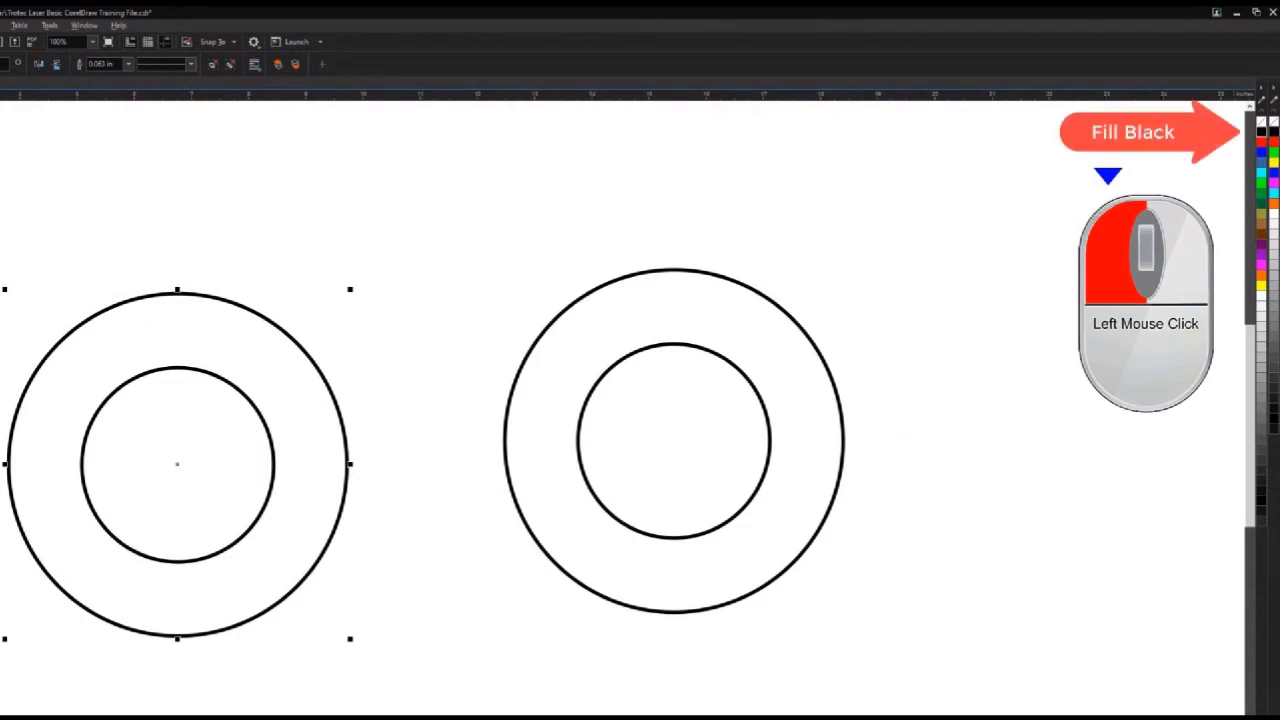
{"action": "left_click", "coordinate": [1261, 131]}
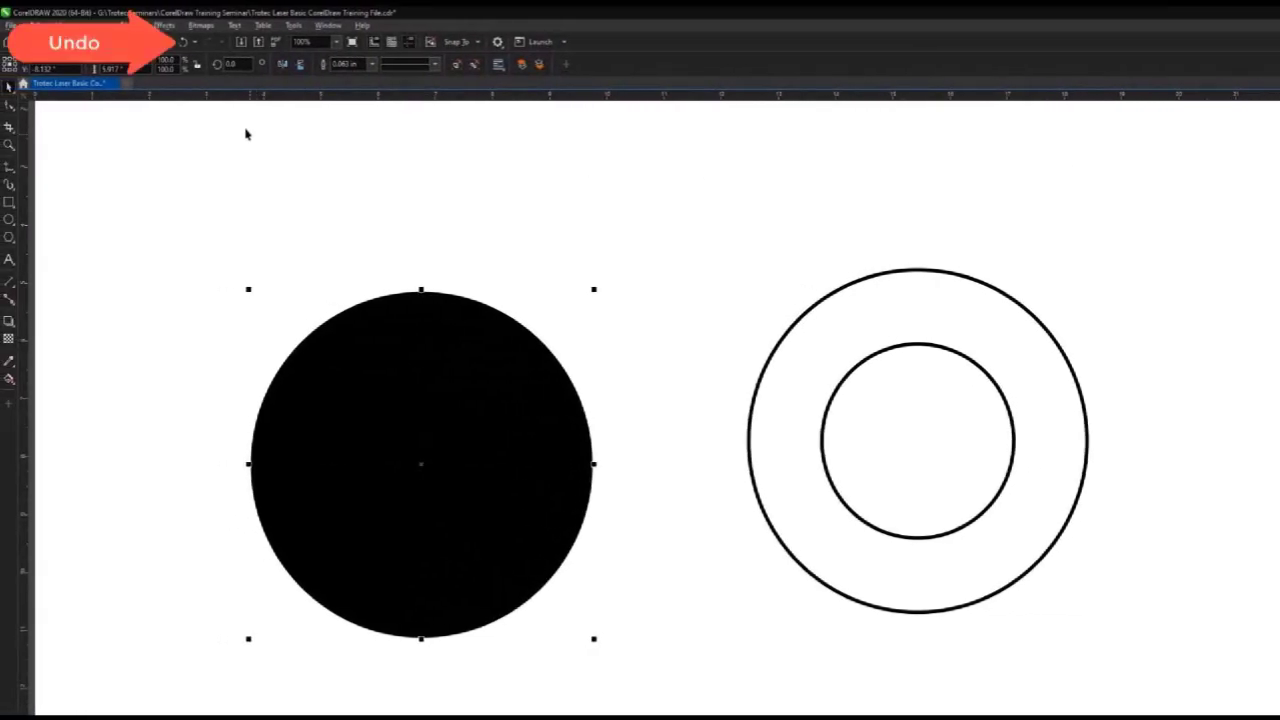
{"action": "left_click", "coordinate": [183, 43]}
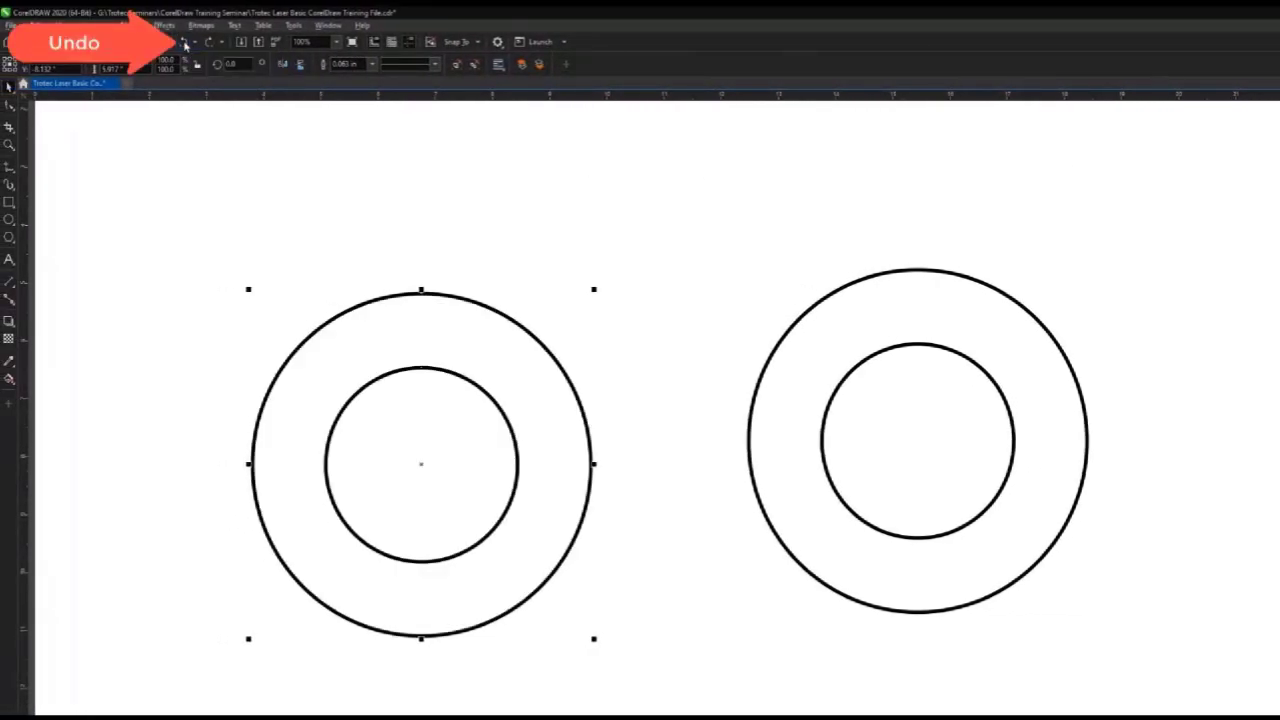
{"action": "left_click", "coordinate": [186, 290]}
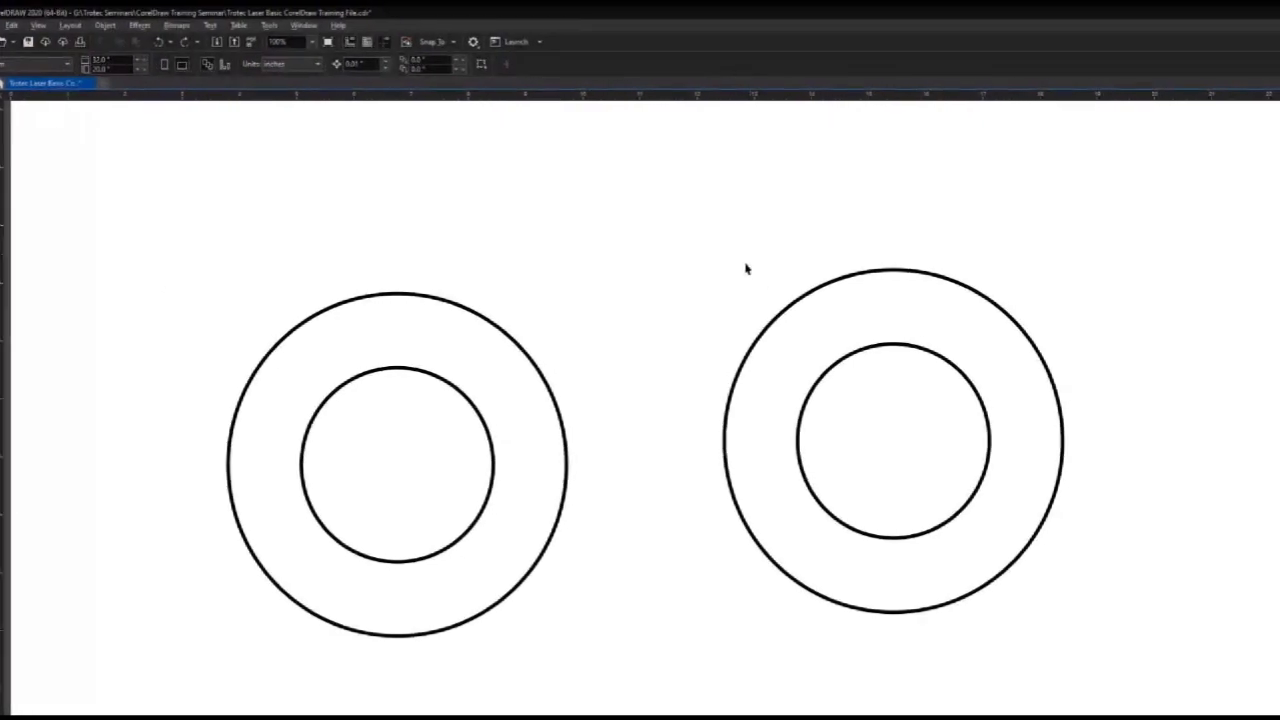
Combine the right pair of concentric circles into a single object and fill it with black.
{"action": "left_click_drag", "start_coordinate": [656, 228], "coordinate": [1133, 658]}
{"action": "left_click_drag", "start_coordinate": [1023, 659], "coordinate": [1025, 661]}
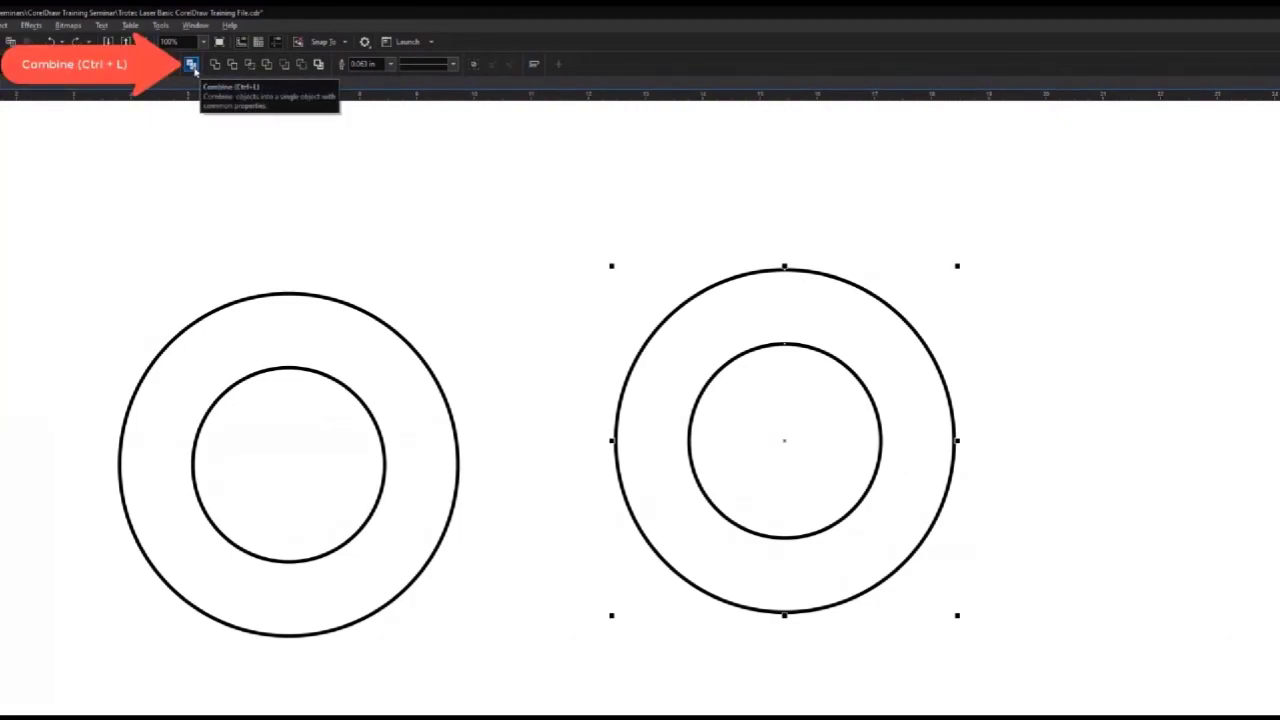
{"action": "left_click", "coordinate": [191, 65]}
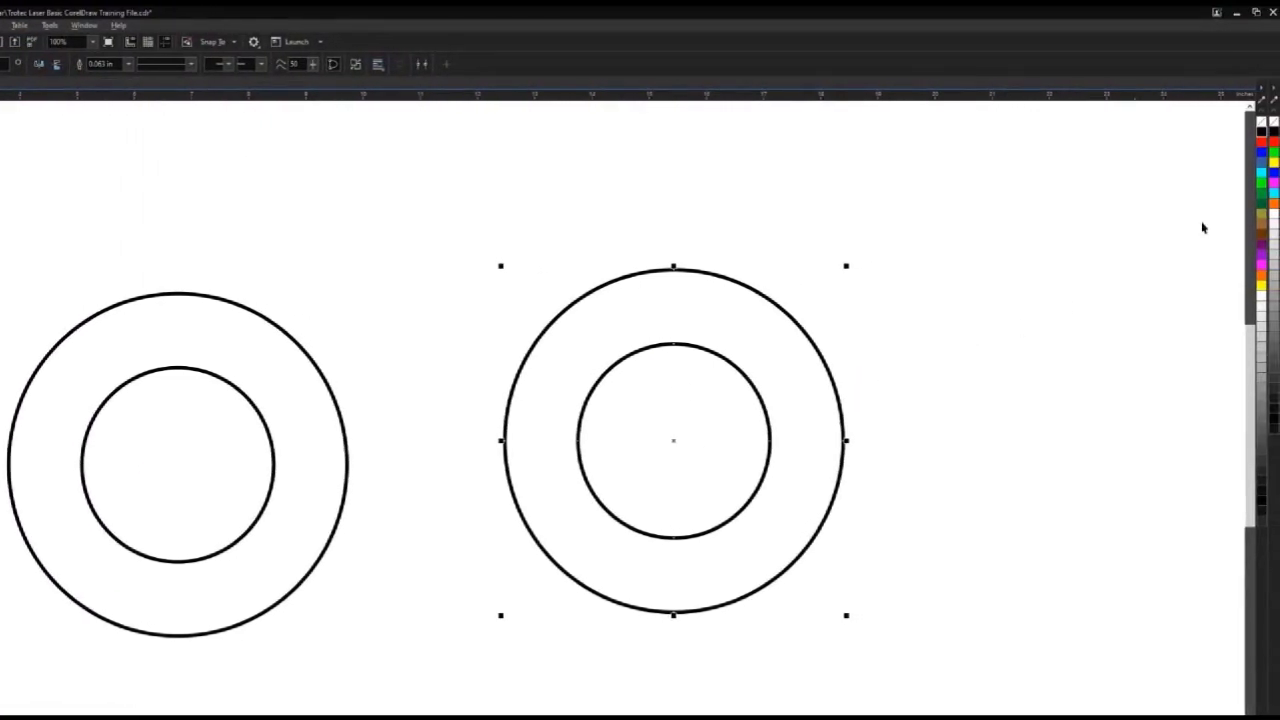
{"action": "left_click", "coordinate": [1263, 135]}
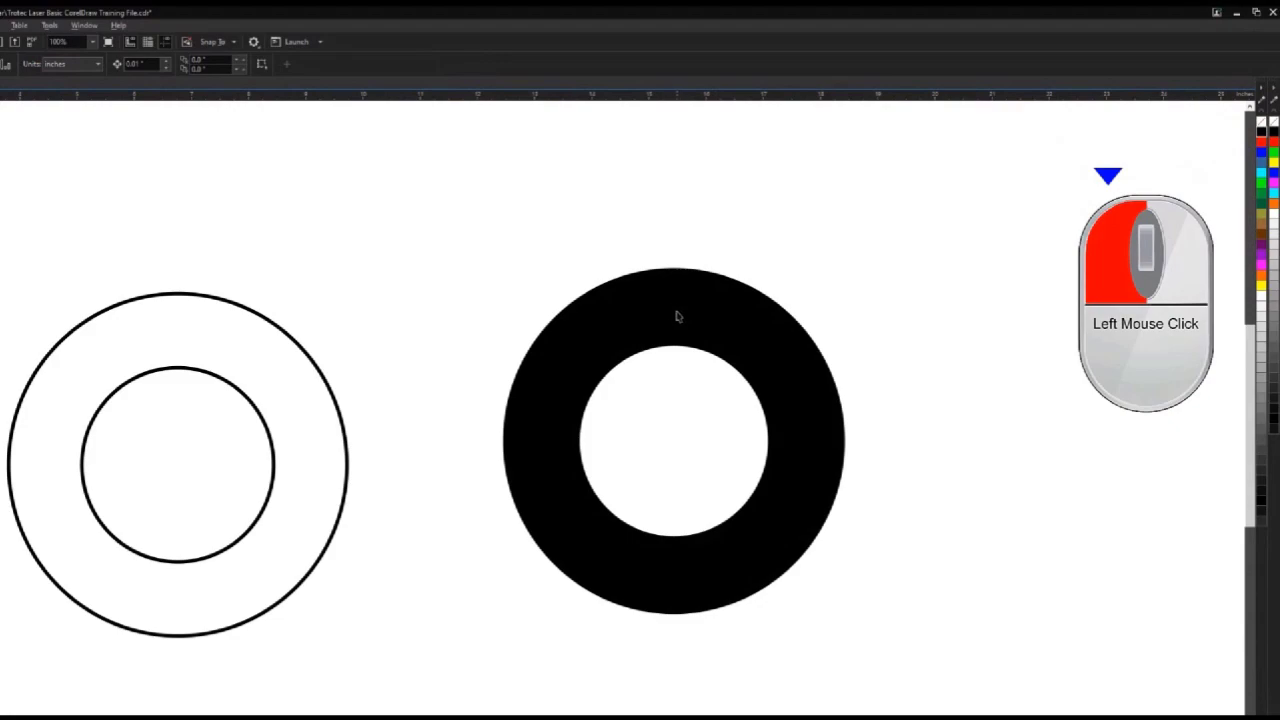
Move the combined black ring slightly up and to the right, and remove its fill.
{"action": "mouse_move", "coordinate": [677, 314]}
{"action": "left_mouse_down"}
{"action": "mouse_move", "coordinate": [491, 249]}
{"action": "mouse_move", "coordinate": [678, 270]}
{"action": "mouse_move", "coordinate": [696, 299]}
{"action": "left_mouse_up"}
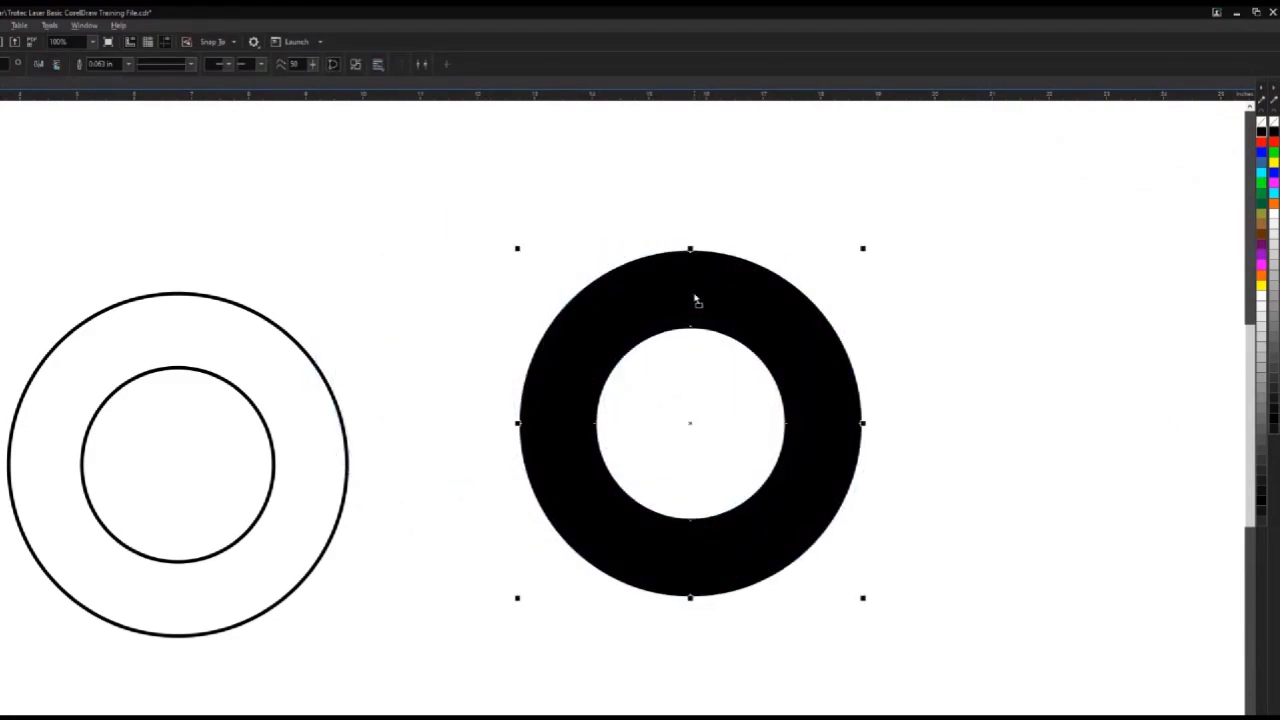
{"action": "left_click", "coordinate": [491, 269]}
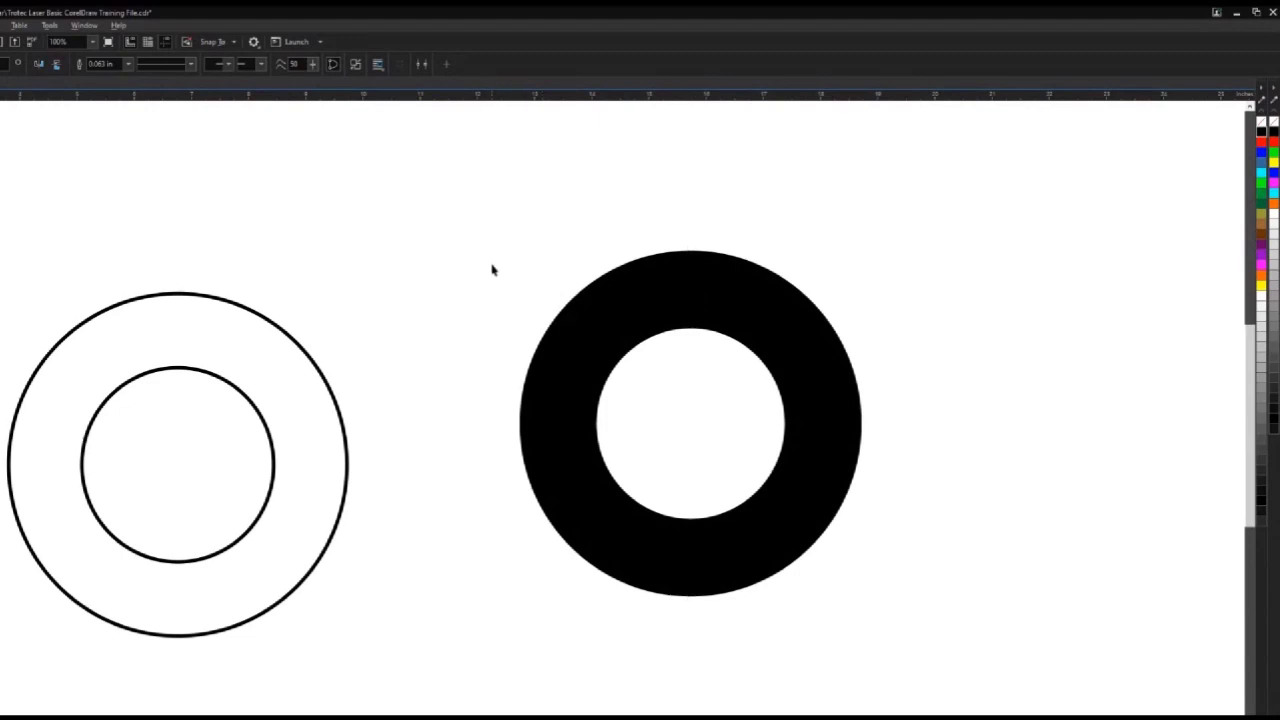
{"action": "left_click", "coordinate": [630, 324]}
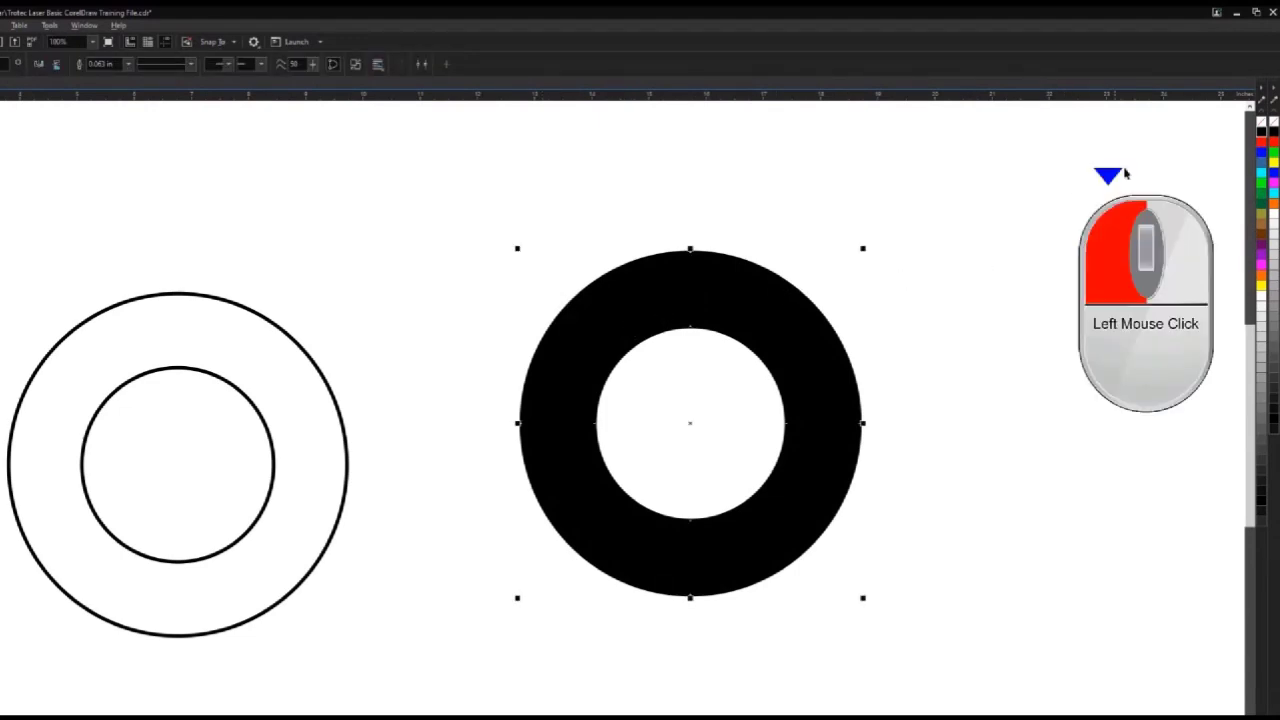
{"action": "left_click", "coordinate": [1260, 122]}
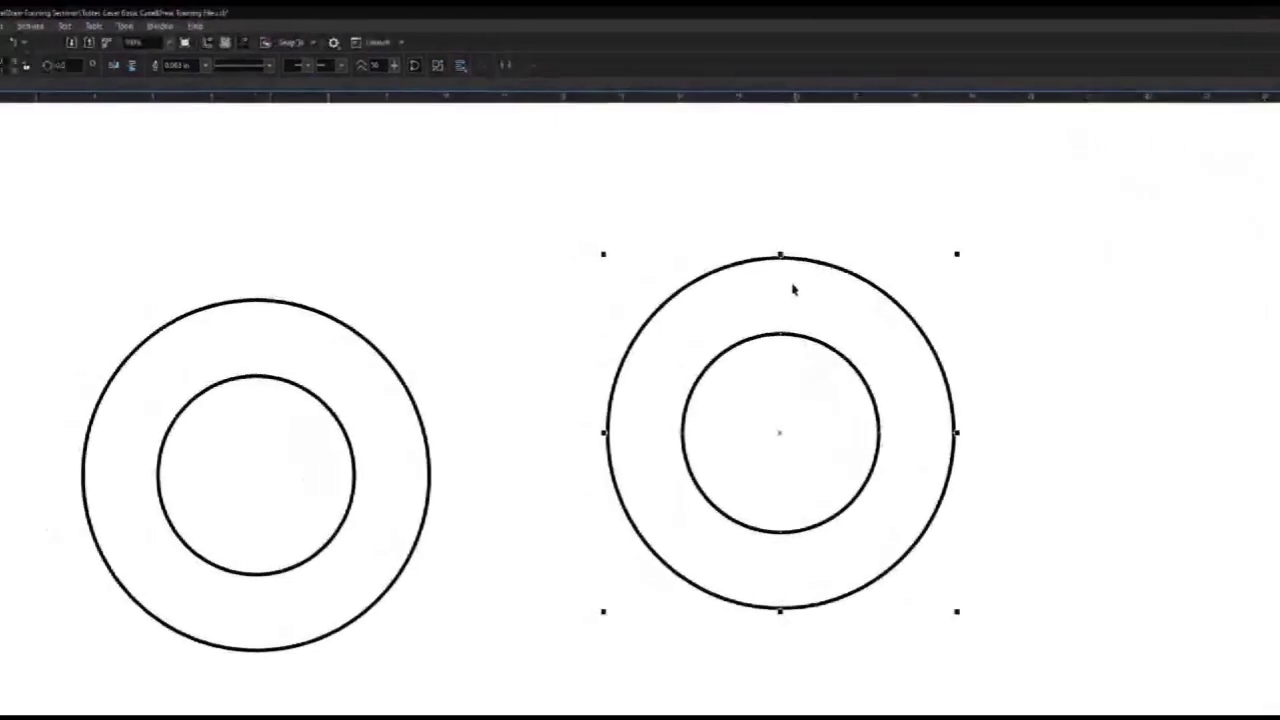
Break the combined ring apart into separate circles and deselect them.
{"action": "left_click", "coordinate": [140, 27]}
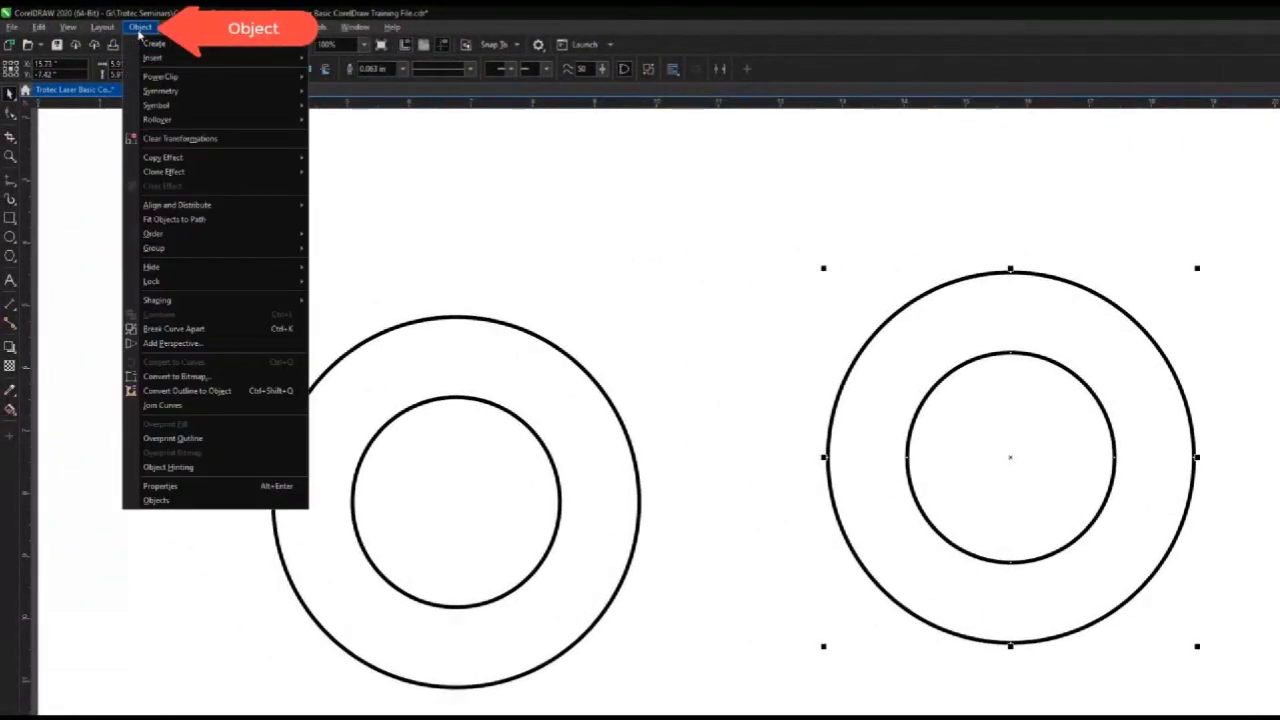
{"action": "left_click", "coordinate": [207, 330]}
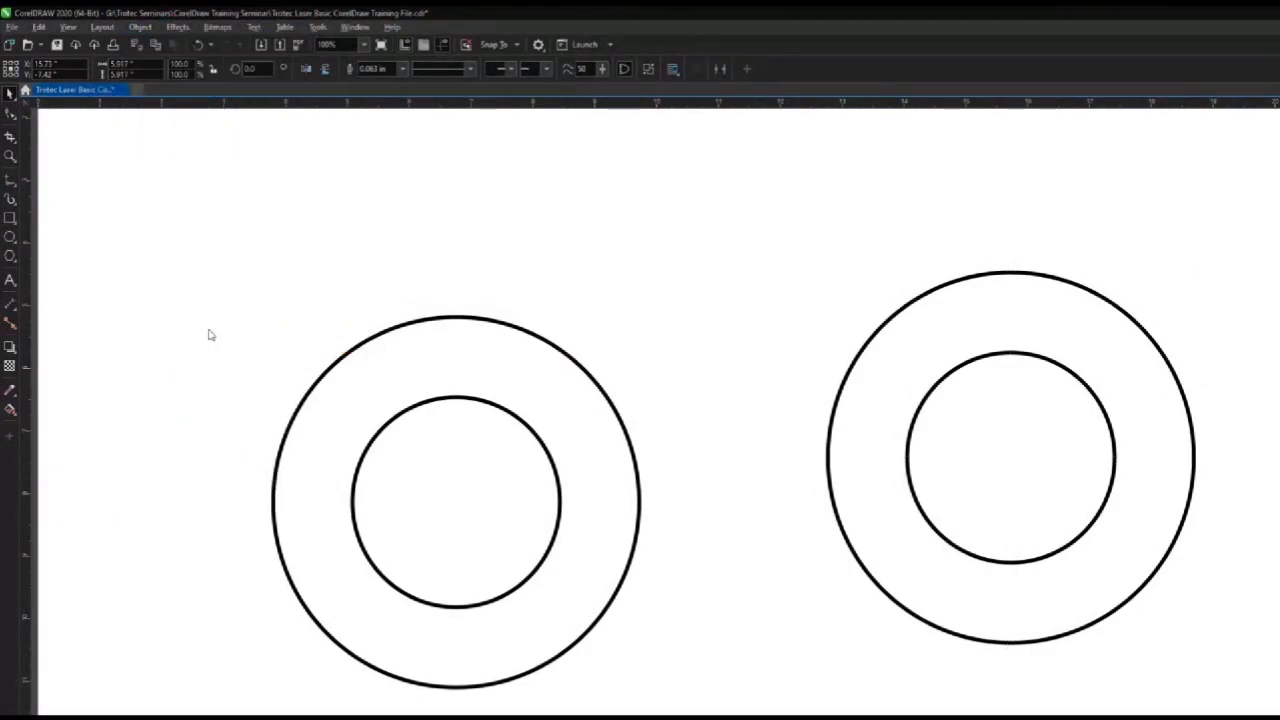
{"action": "left_click", "coordinate": [774, 289]}
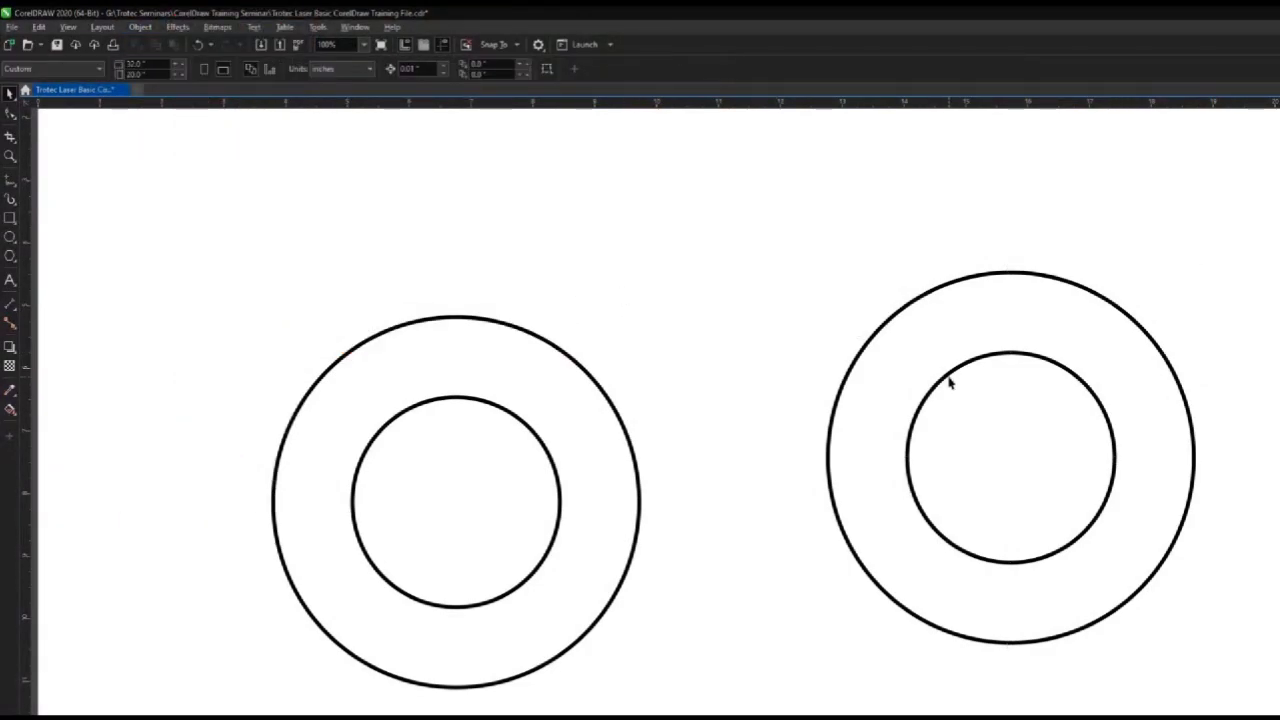
Move the inner circle of the right pair out between the two pairs, and undo the move.
{"action": "left_click_drag", "start_coordinate": [946, 376], "coordinate": [640, 243]}
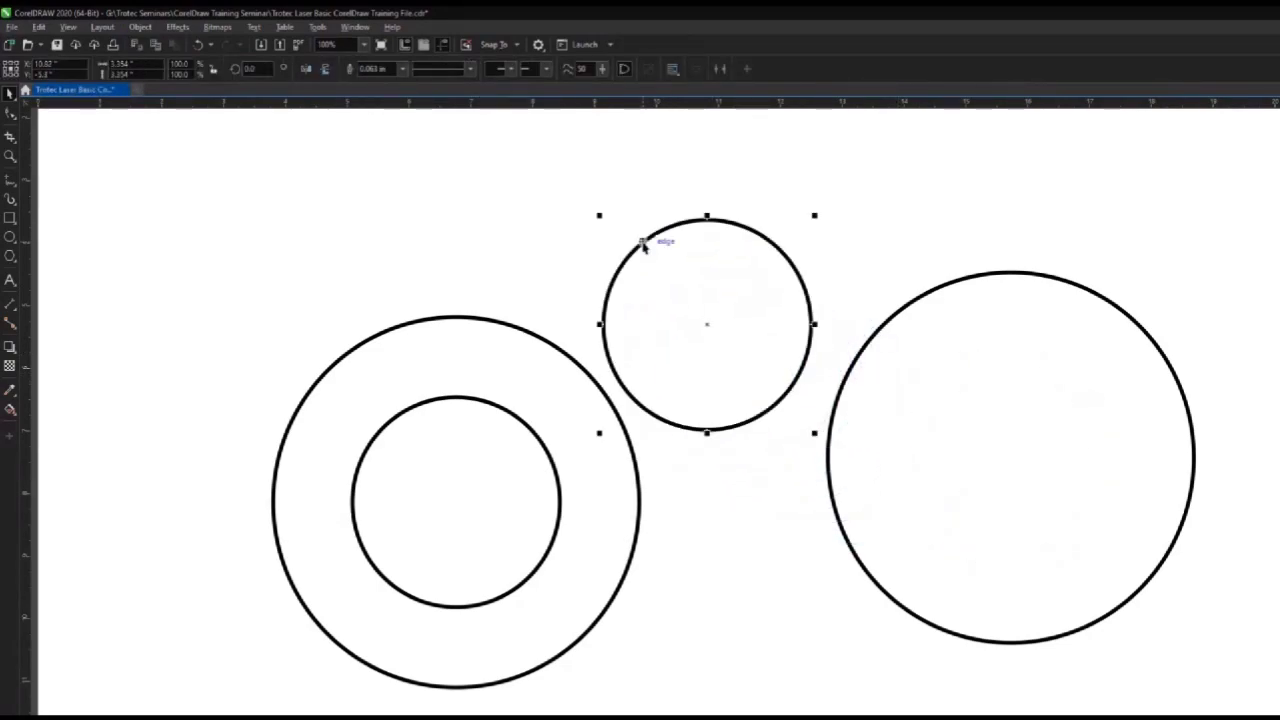
{"action": "left_click", "coordinate": [199, 46]}
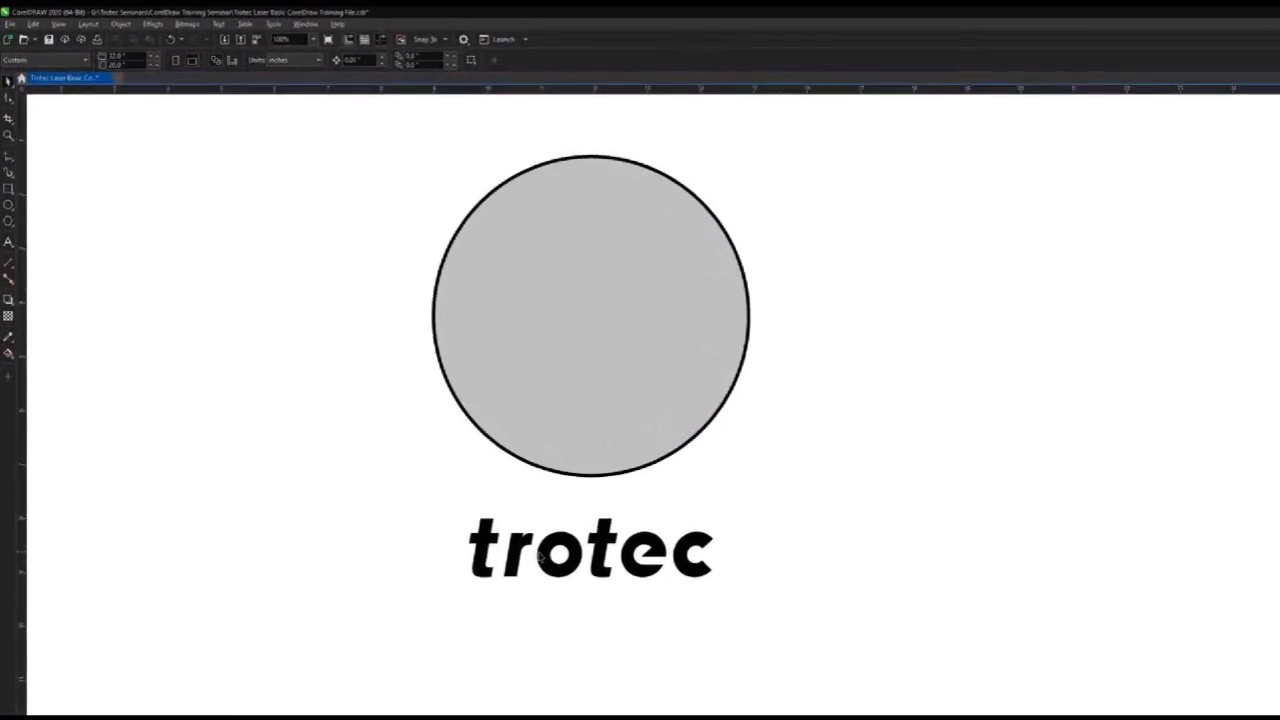
Move the trotec text into the middle of the grey circle, bring it to the front of the layer, and deselect it.
{"action": "left_click", "coordinate": [591, 549]}
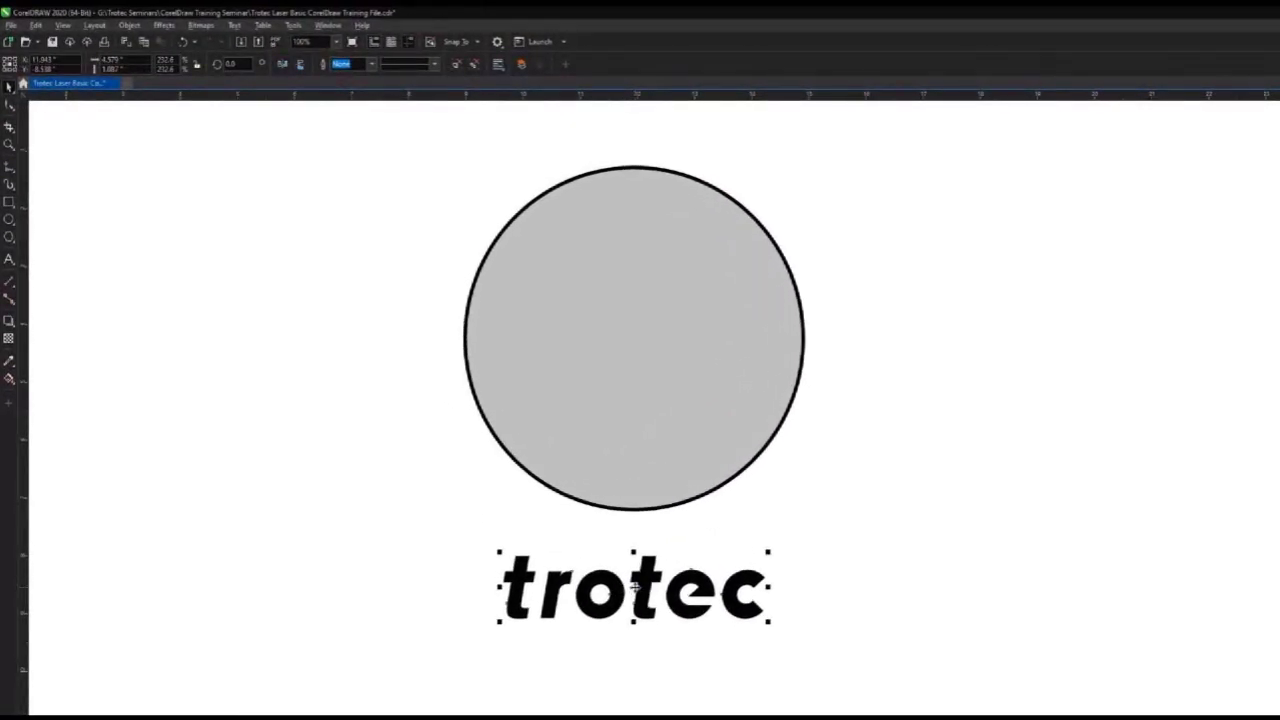
{"action": "left_click_drag", "start_coordinate": [634, 588], "coordinate": [631, 343]}
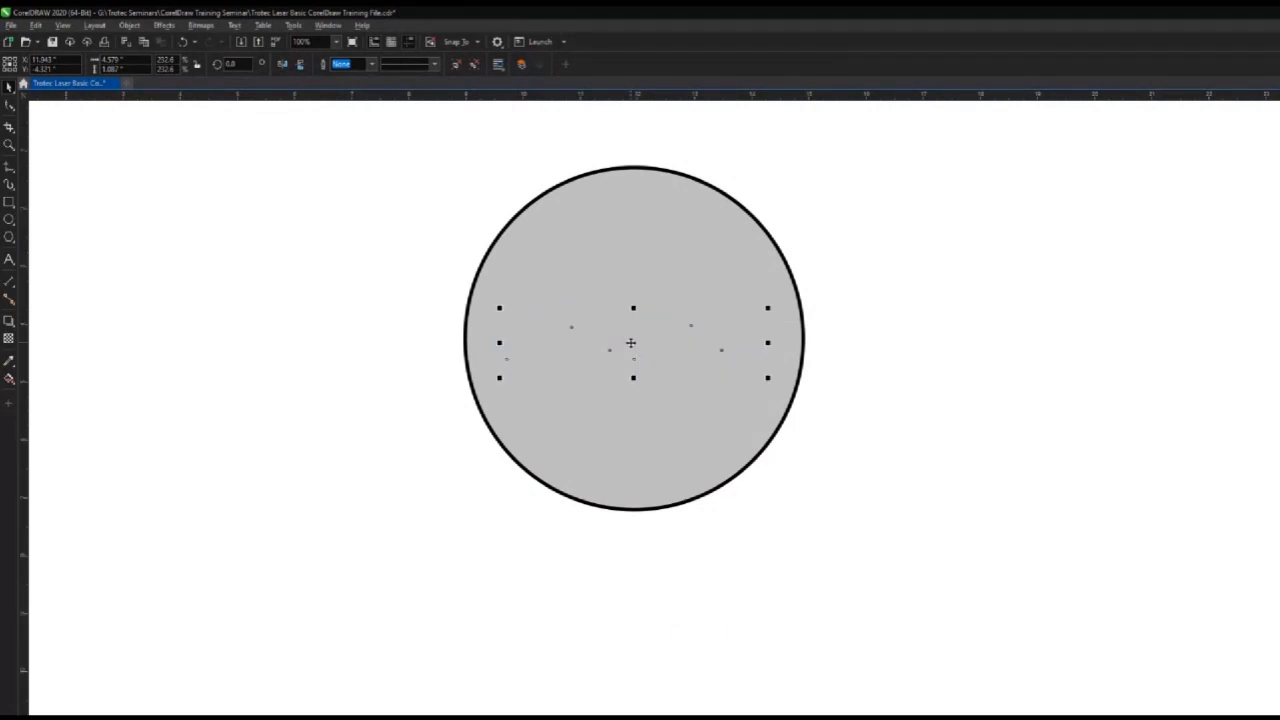
{"action": "left_click", "coordinate": [408, 321]}
{"action": "left_click_drag", "start_coordinate": [374, 263], "coordinate": [884, 453]}
{"action": "key", "text": "shift+Page_Up"}
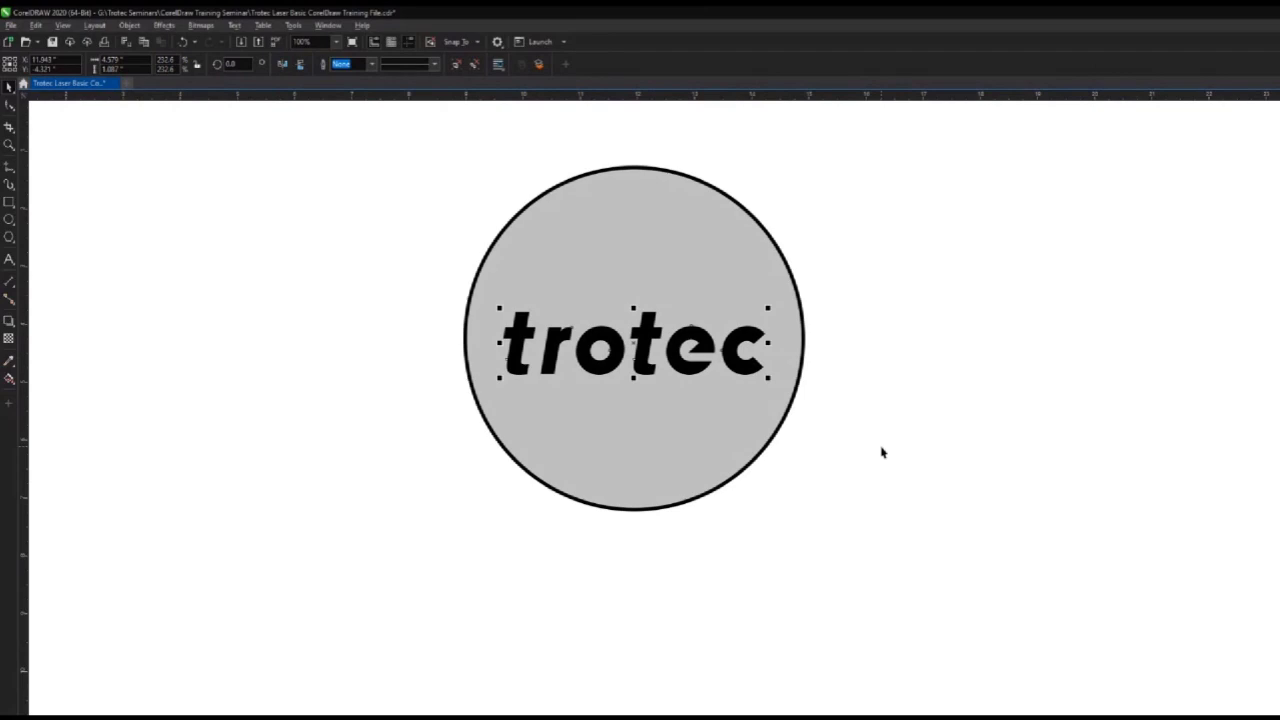
{"action": "left_click", "coordinate": [881, 453]}
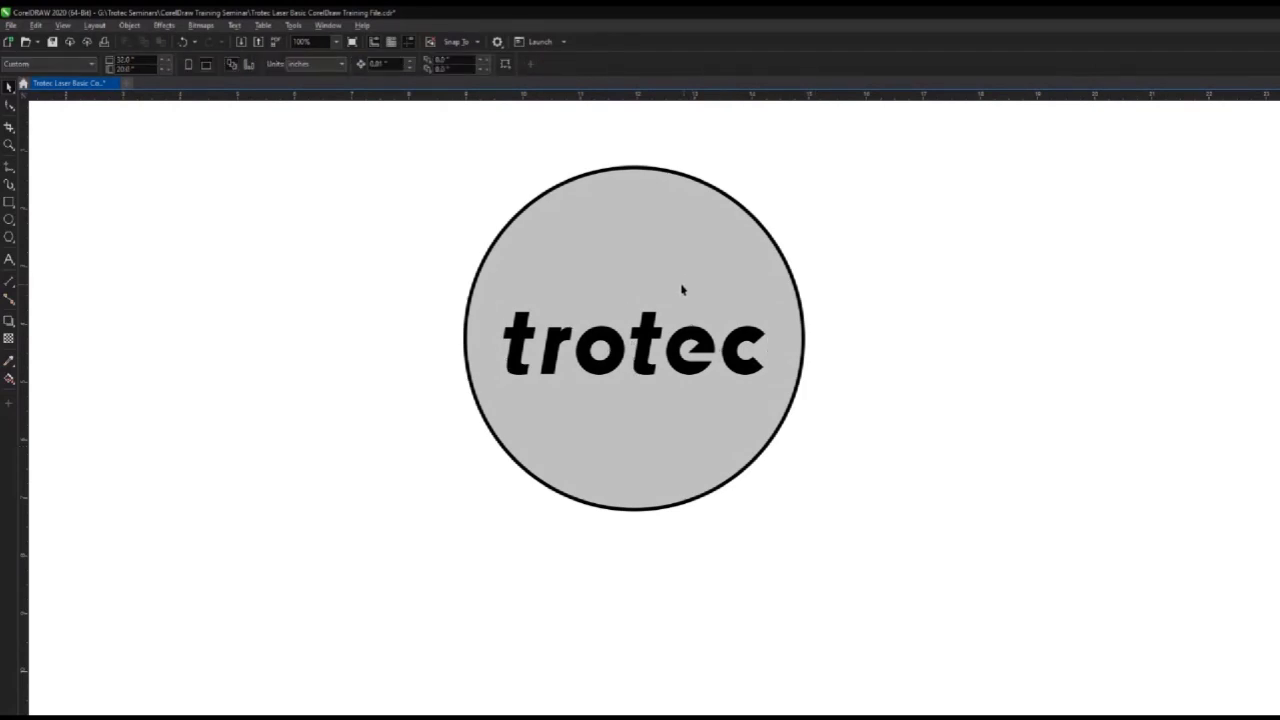
Bring the grey circle to the front of the layer, send it to the back again, and deselect it.
{"action": "left_click", "coordinate": [658, 242]}
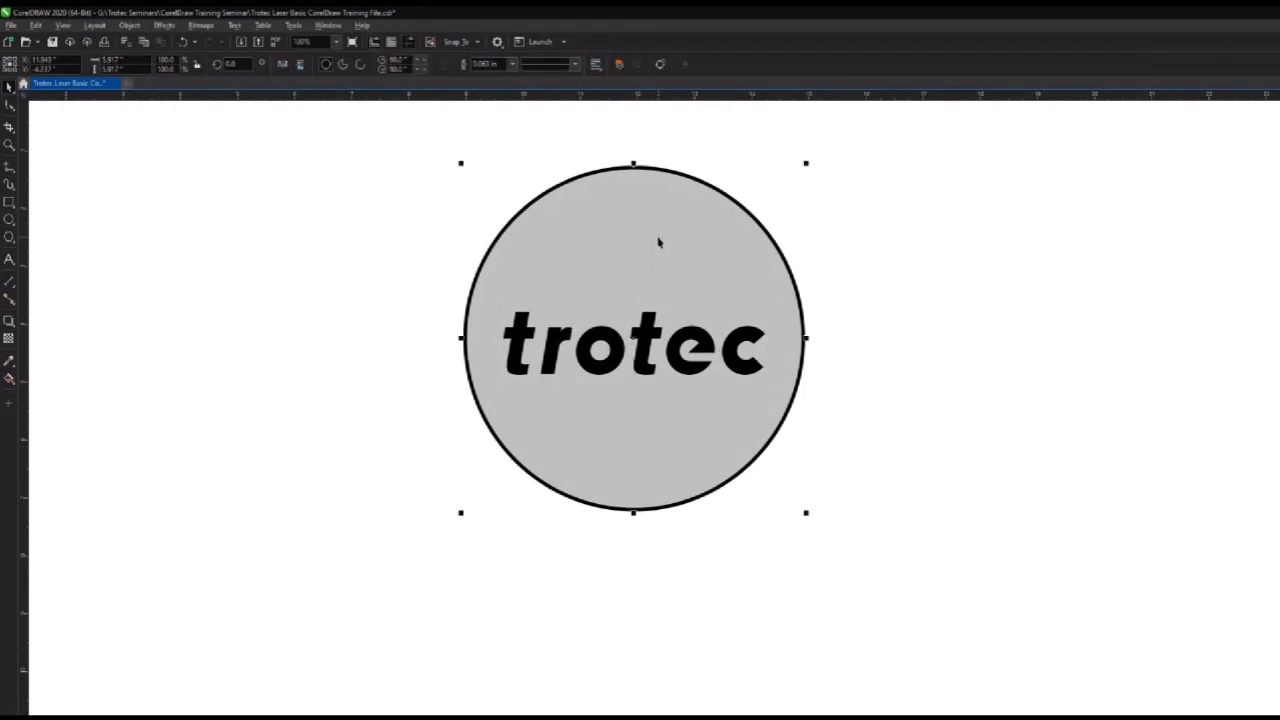
{"action": "key", "text": "shift+Page_Up"}
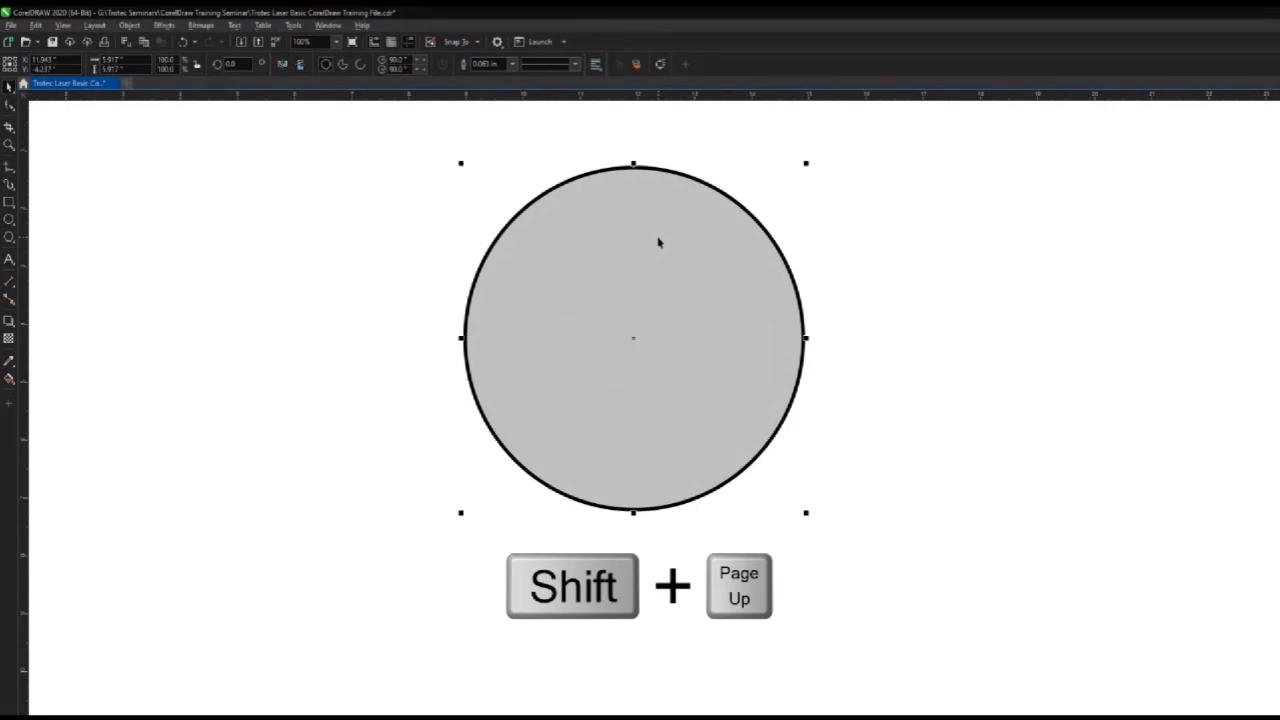
{"action": "key", "text": "shift+Page_Down"}
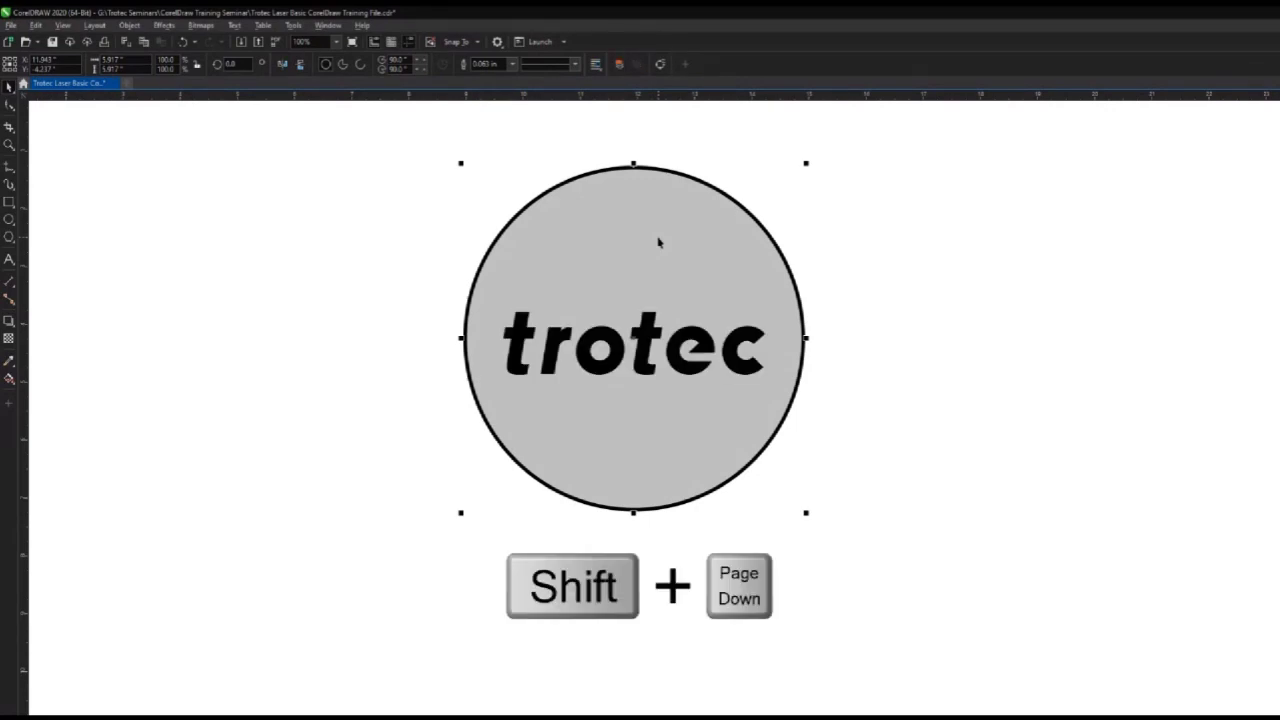
{"action": "left_click", "coordinate": [398, 264]}
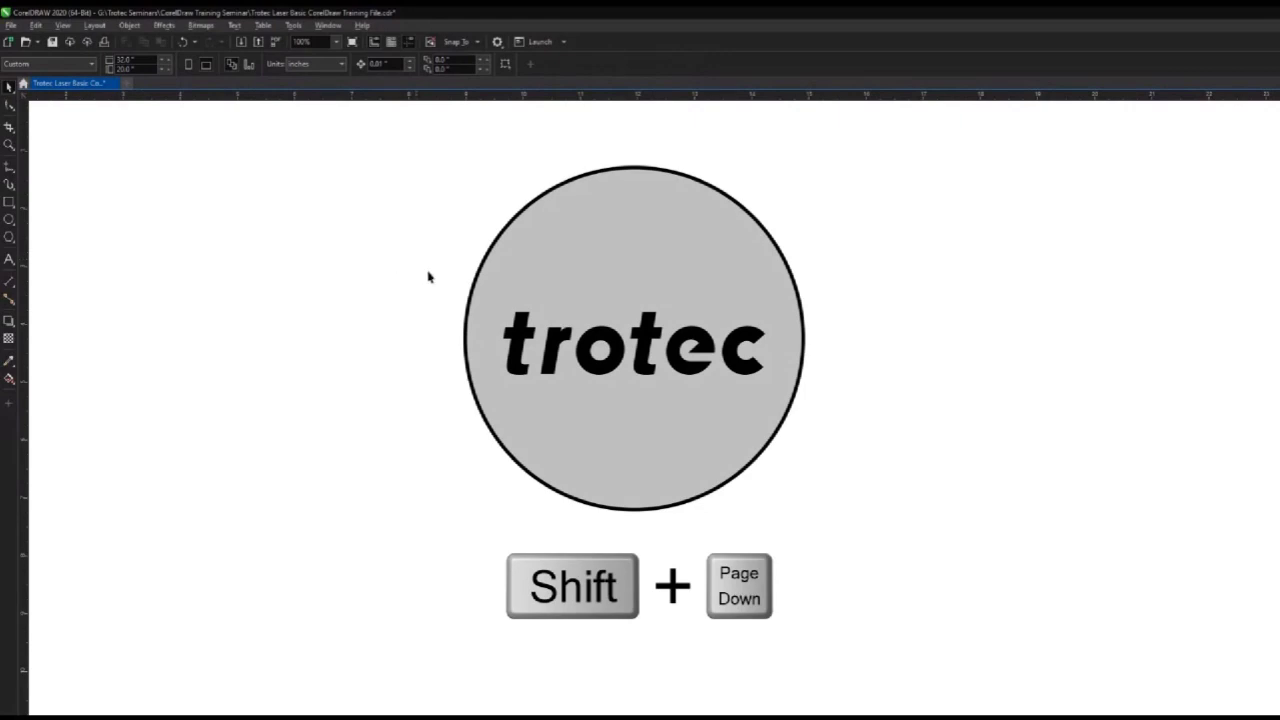
Examine the stacking order commands available for the trotec text without applying one, and deselect the text.
{"action": "left_click", "coordinate": [510, 336]}
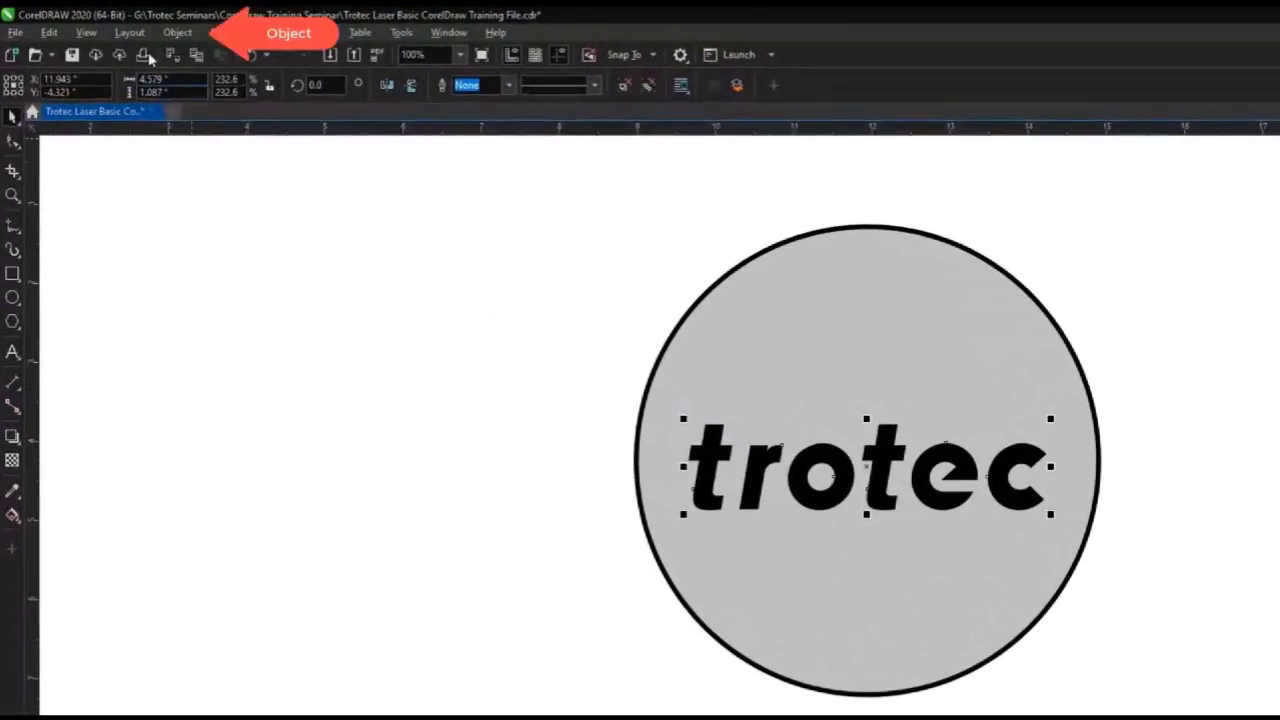
{"action": "left_click", "coordinate": [175, 32]}
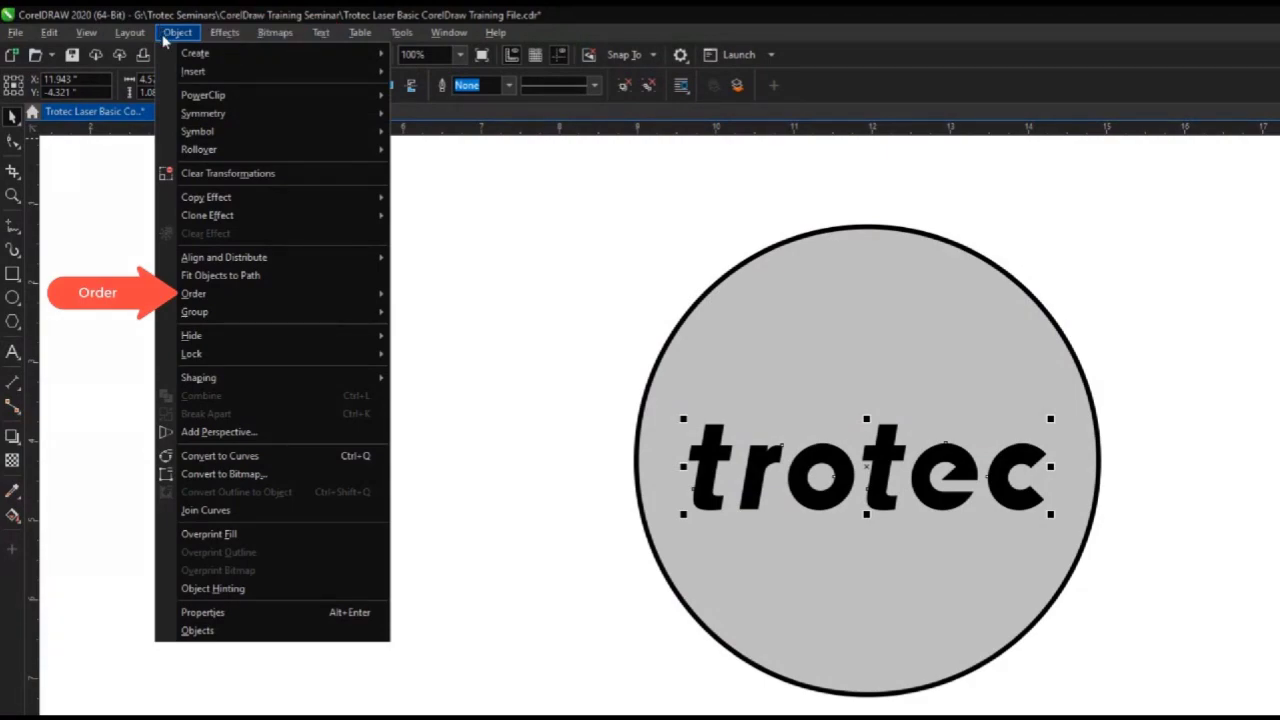
{"action": "mouse_move", "coordinate": [247, 297]}
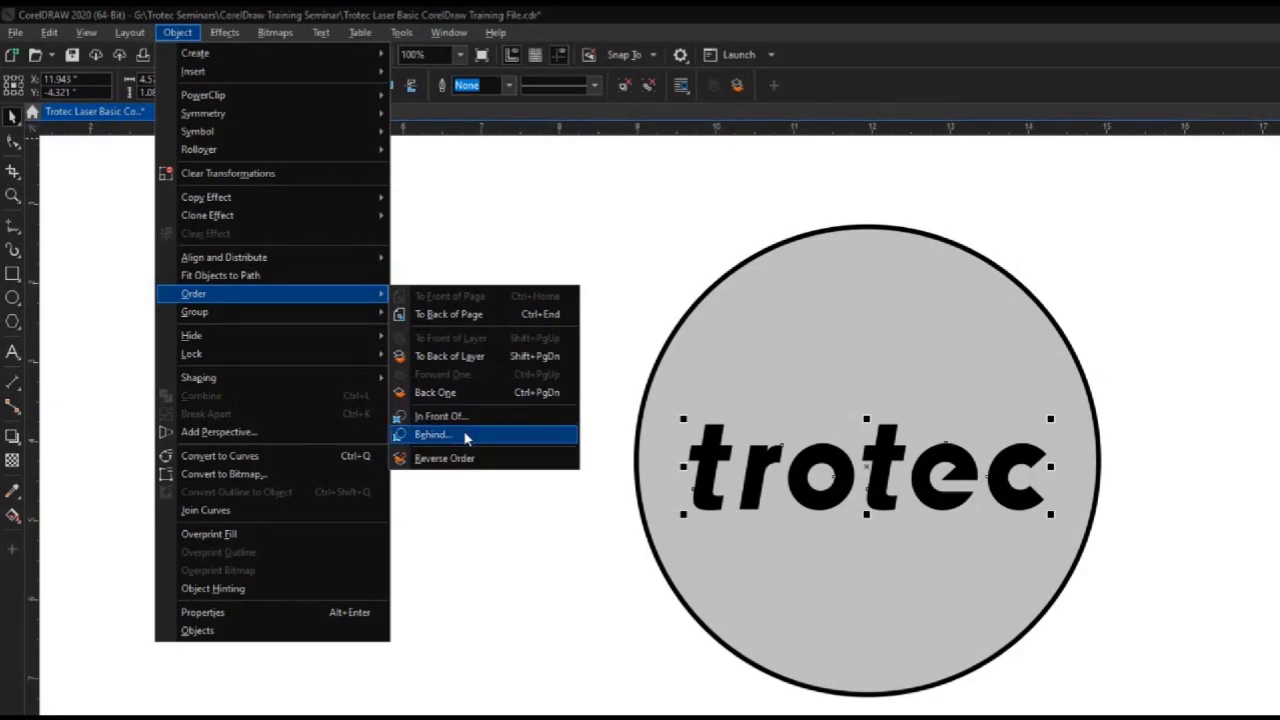
{"action": "left_click", "coordinate": [596, 396]}
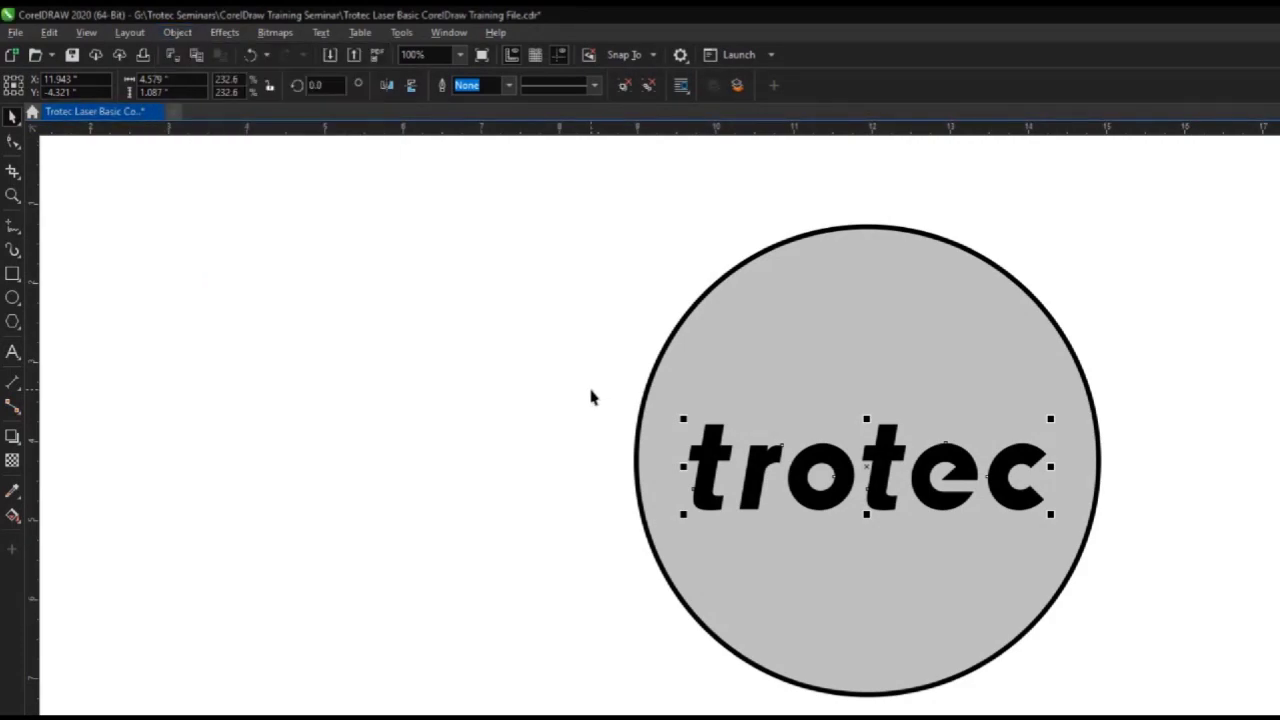
{"action": "left_click", "coordinate": [588, 396]}
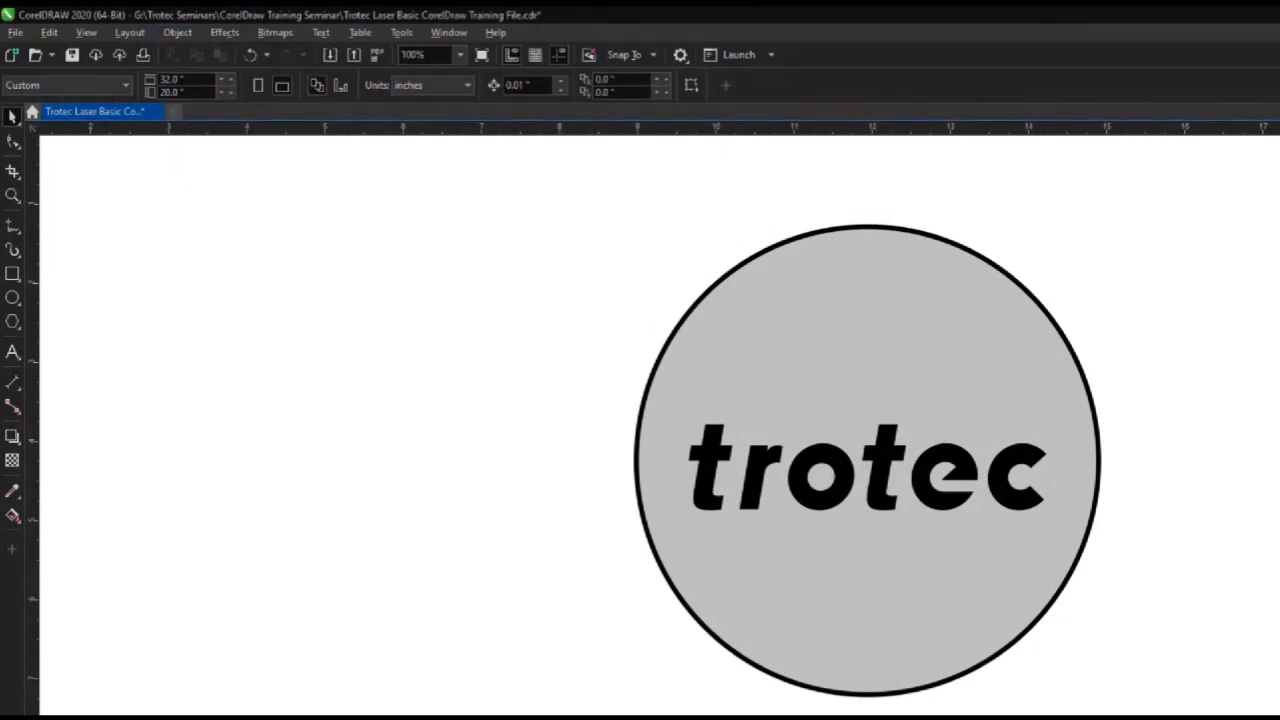
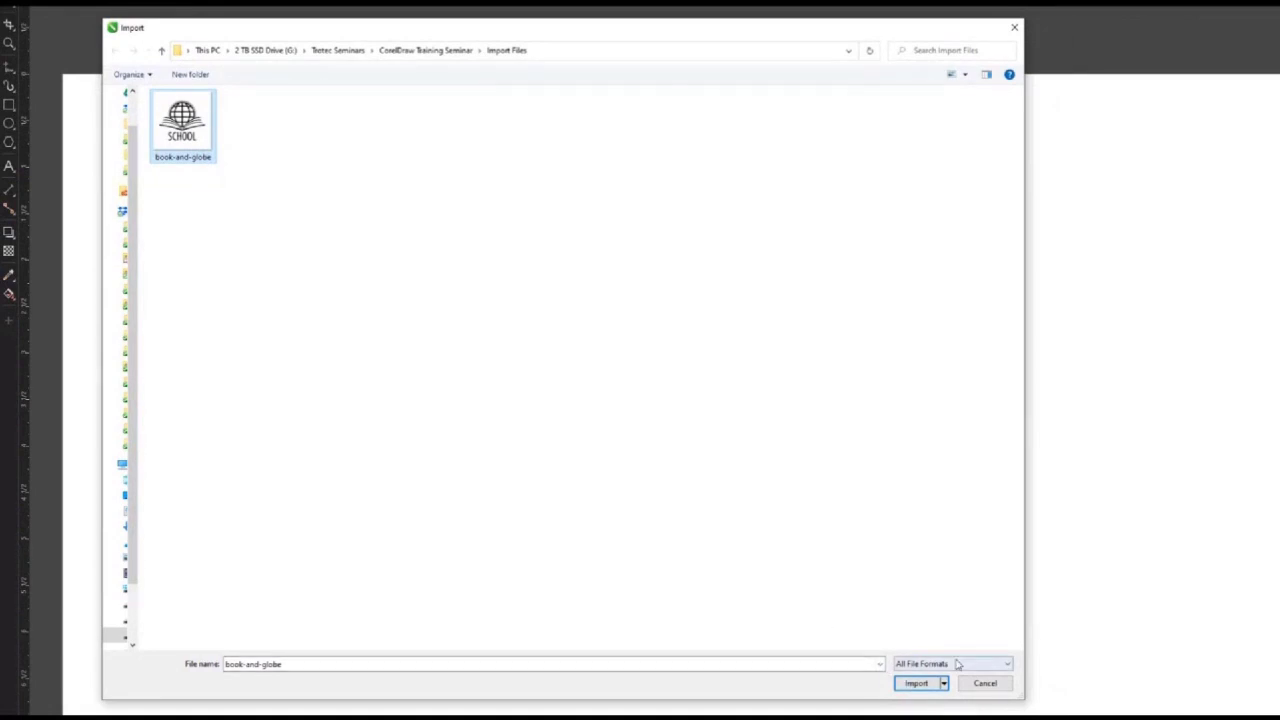
Check the compatible import formats, import the book-and-globe image, and place it near the page's upper-left corner.
{"action": "left_click", "coordinate": [960, 664]}
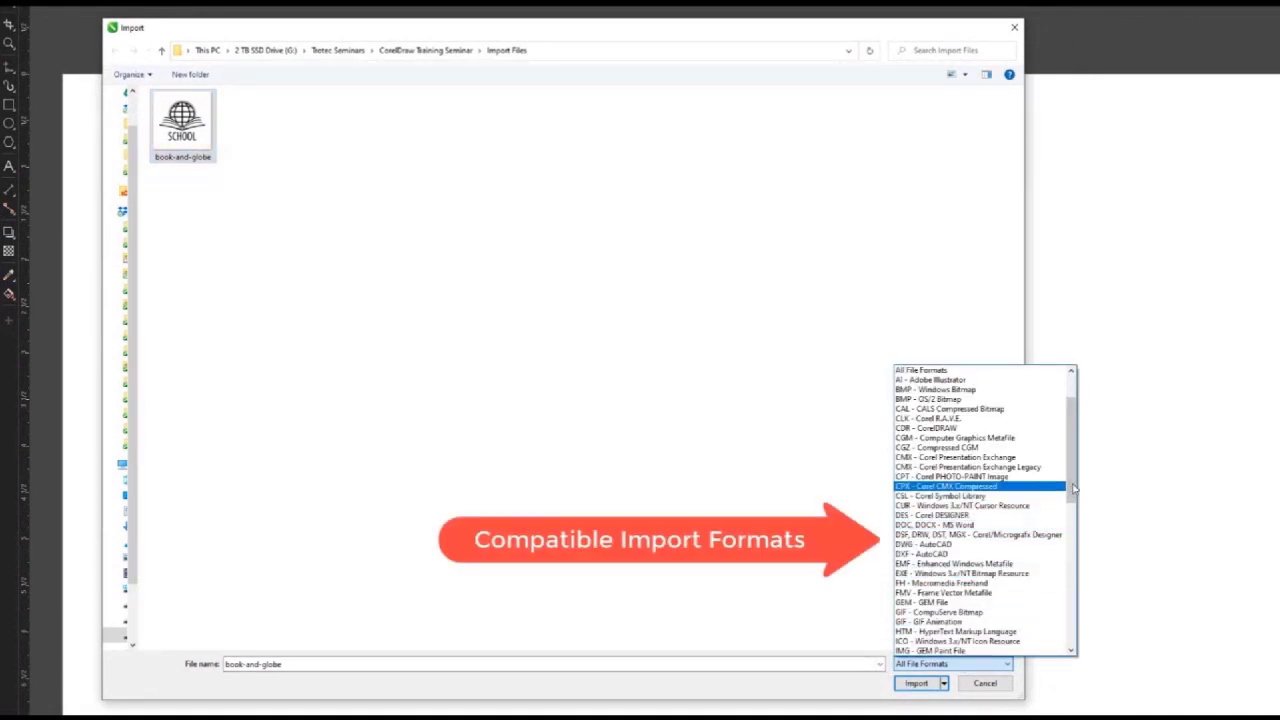
{"action": "left_click_drag", "start_coordinate": [1071, 499], "coordinate": [1074, 641]}
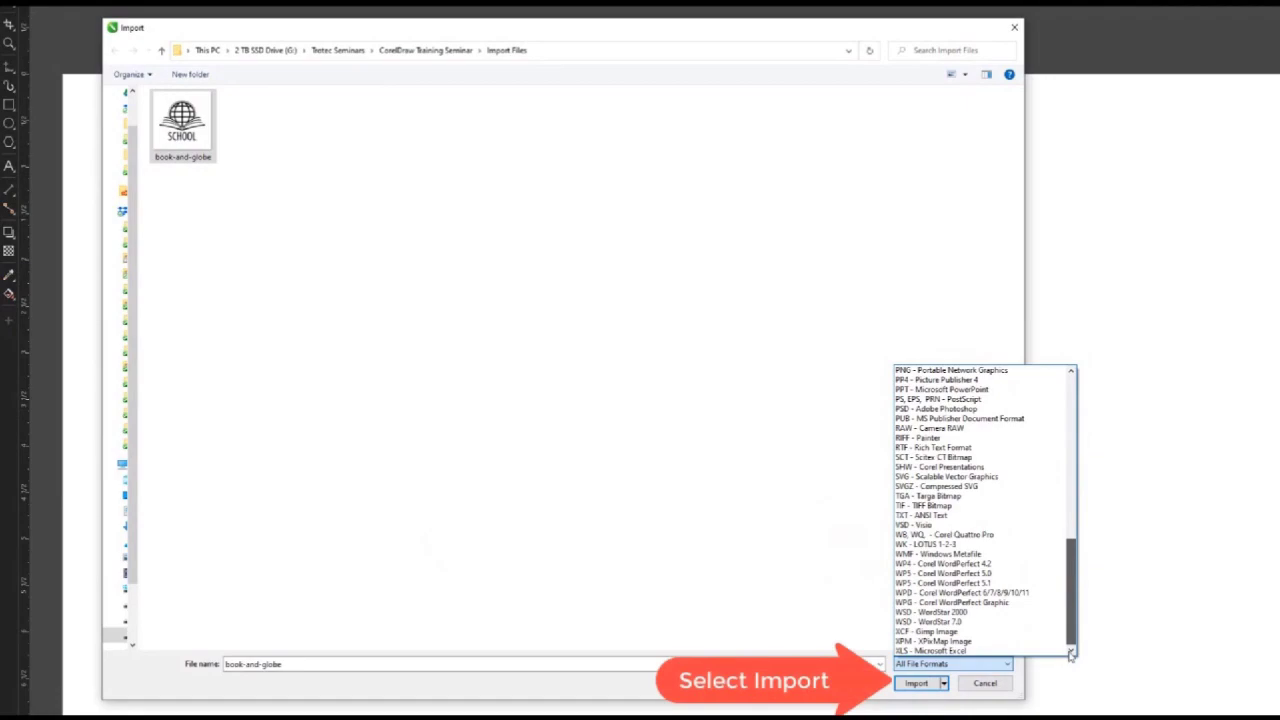
{"action": "left_click", "coordinate": [916, 684]}
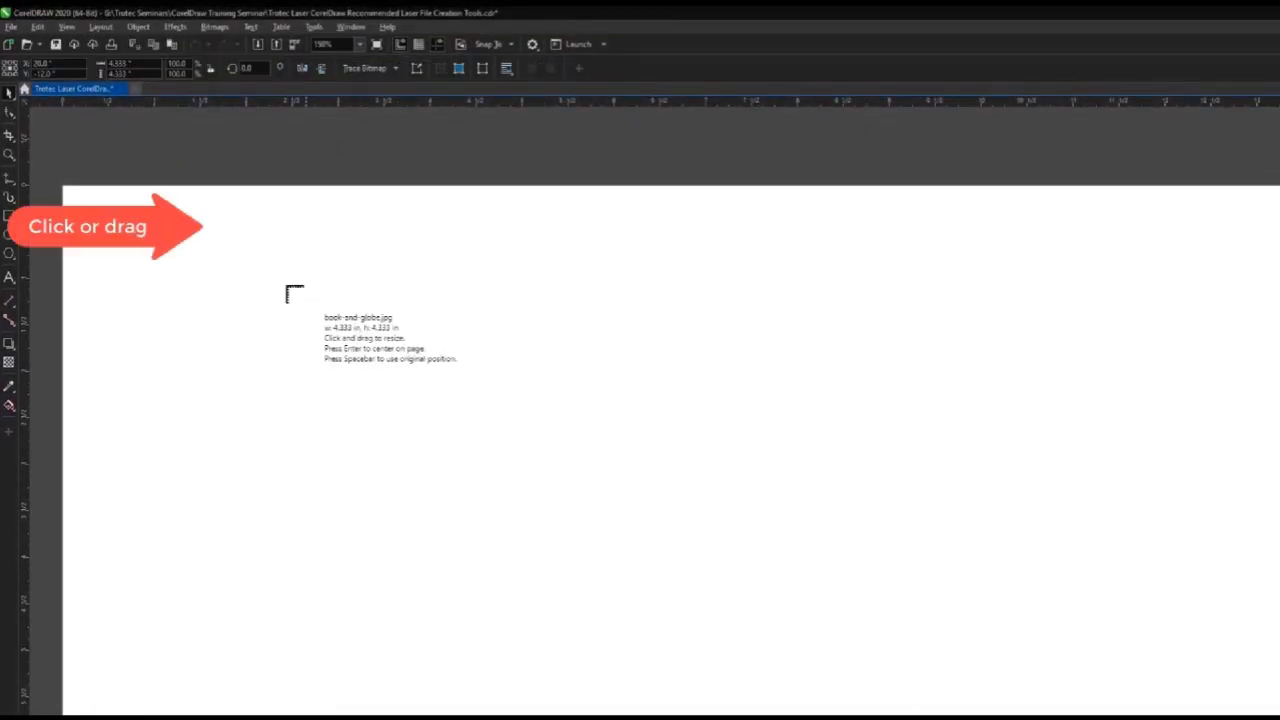
{"action": "left_click_drag", "start_coordinate": [211, 225], "coordinate": [597, 586]}
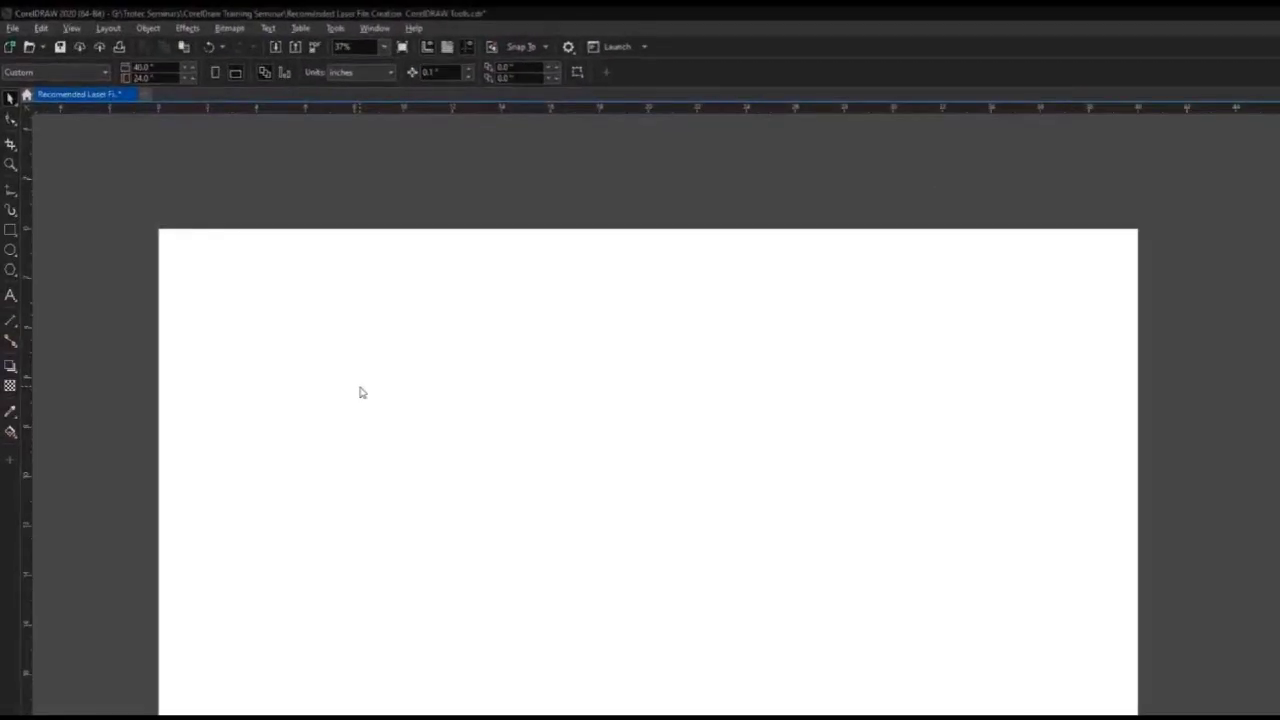
Draw a square about 5.6 in wide near the page's upper-left corner and a circle about 5.4 in across beside it.
{"action": "left_click", "coordinate": [14, 289]}
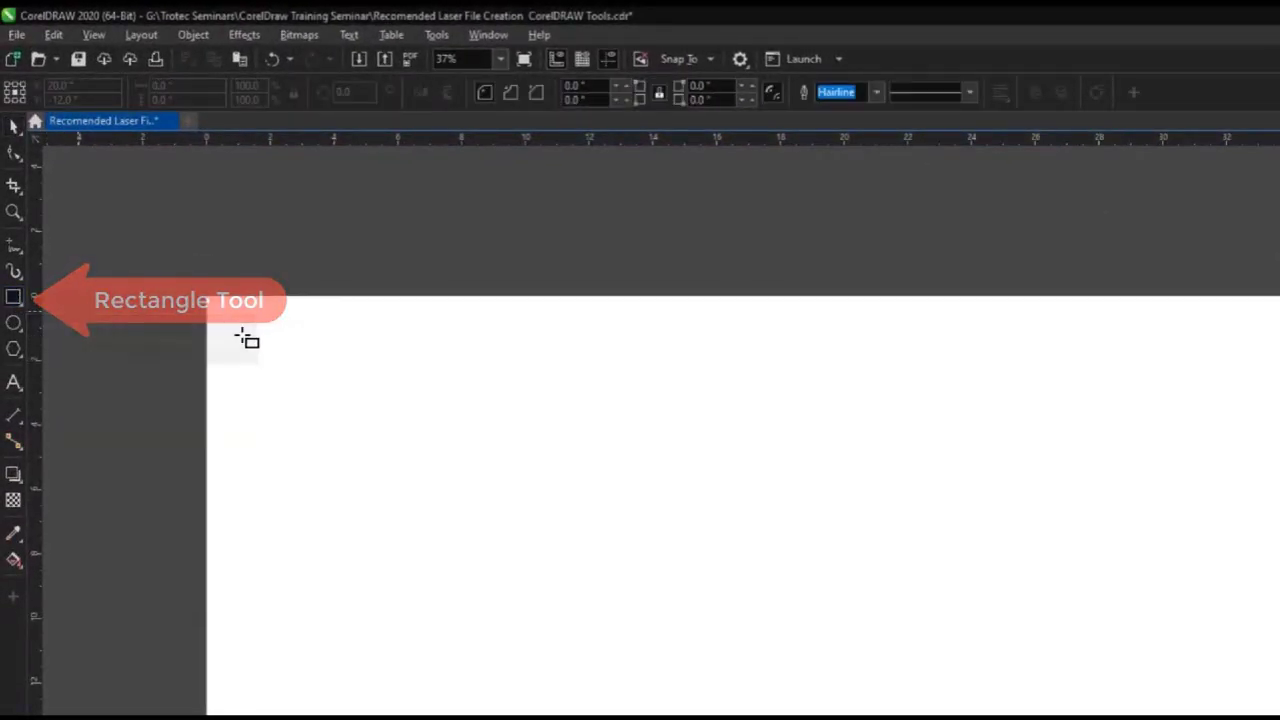
{"action": "left_click_drag", "start_coordinate": [250, 331], "coordinate": [434, 487]}
{"action": "left_click", "coordinate": [19, 326]}
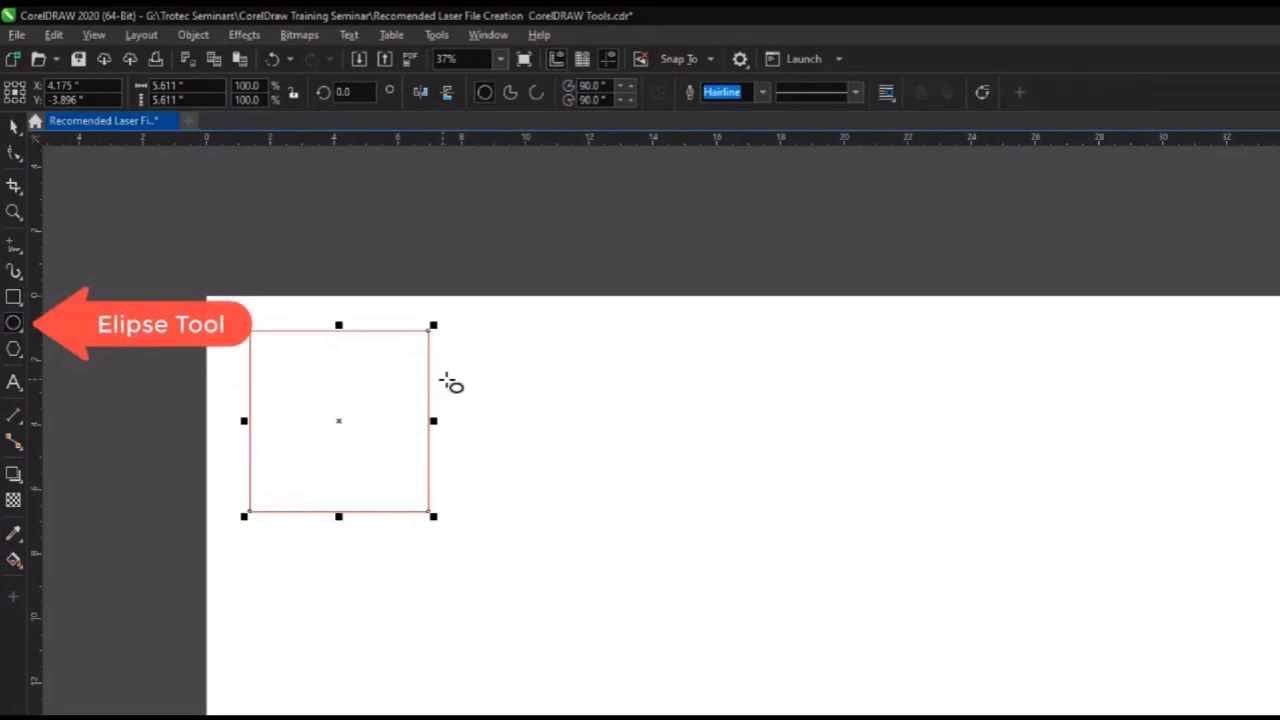
{"action": "left_click_drag", "start_coordinate": [477, 345], "coordinate": [634, 523]}
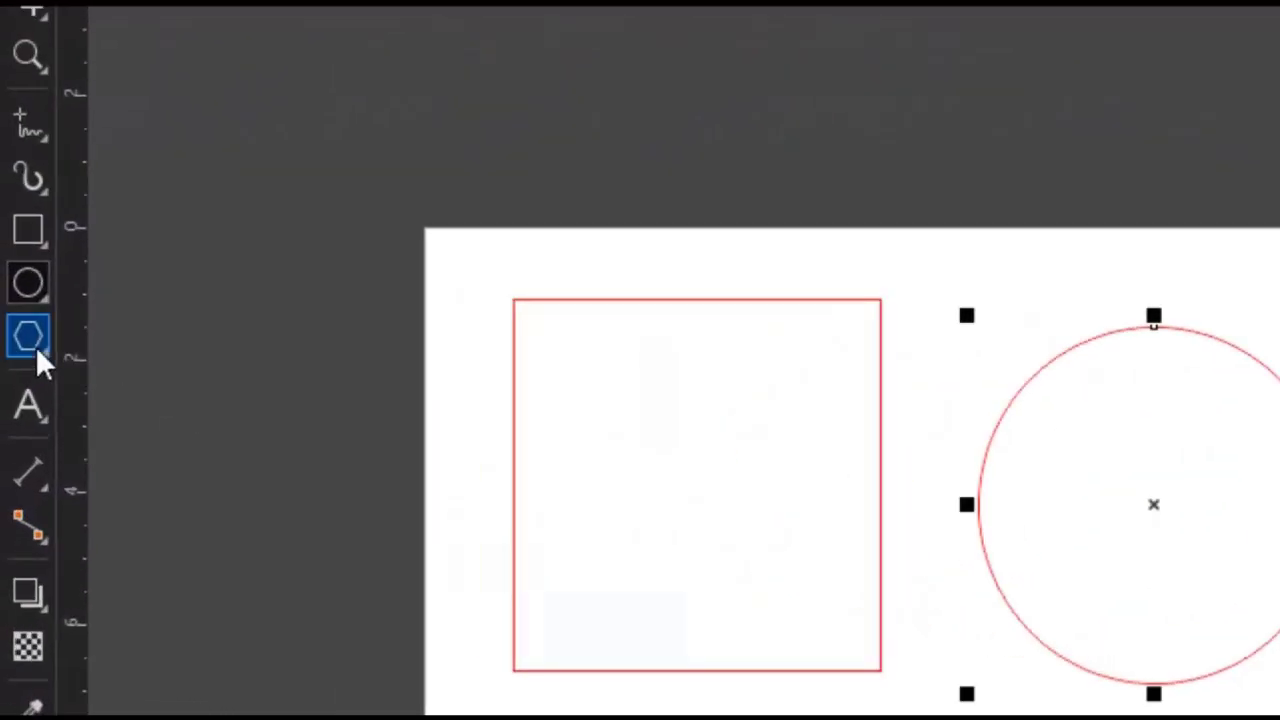
Draw a polygon about 6.1 in wide to the right of the circle and set its number of sides to 20.
{"action": "left_click", "coordinate": [20, 350]}
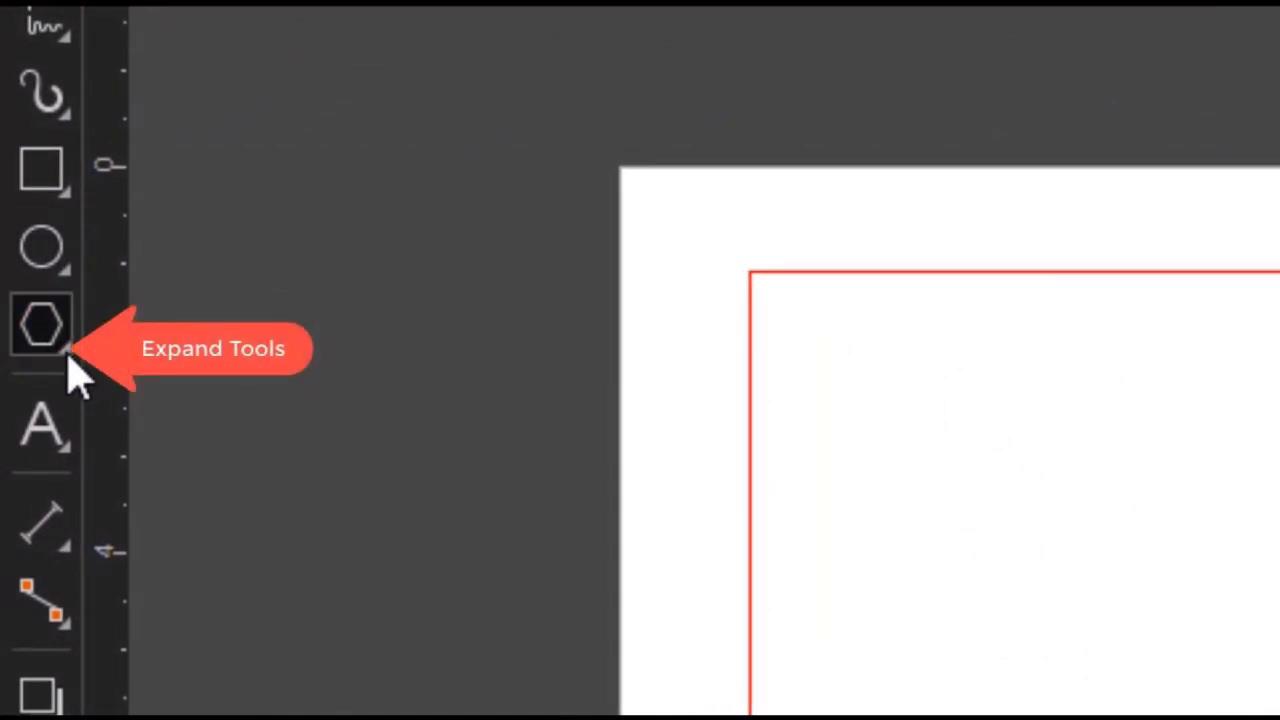
{"action": "left_click", "coordinate": [65, 350]}
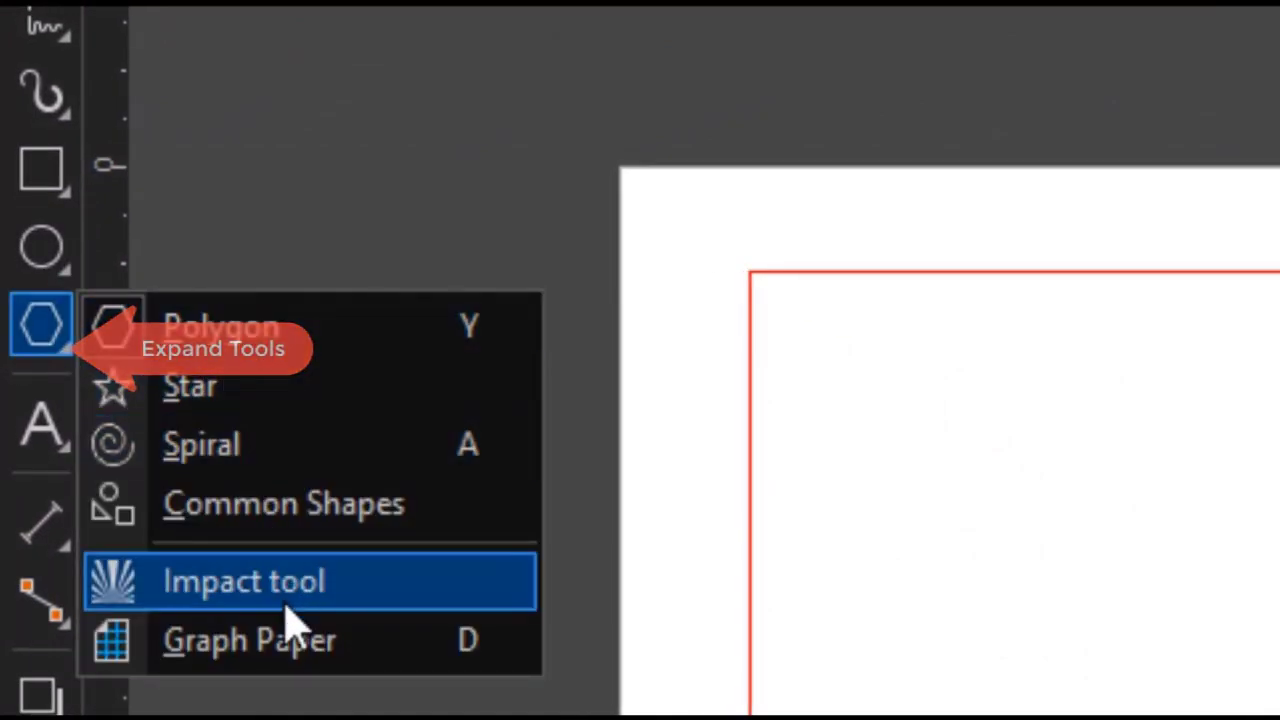
{"action": "left_click", "coordinate": [66, 274]}
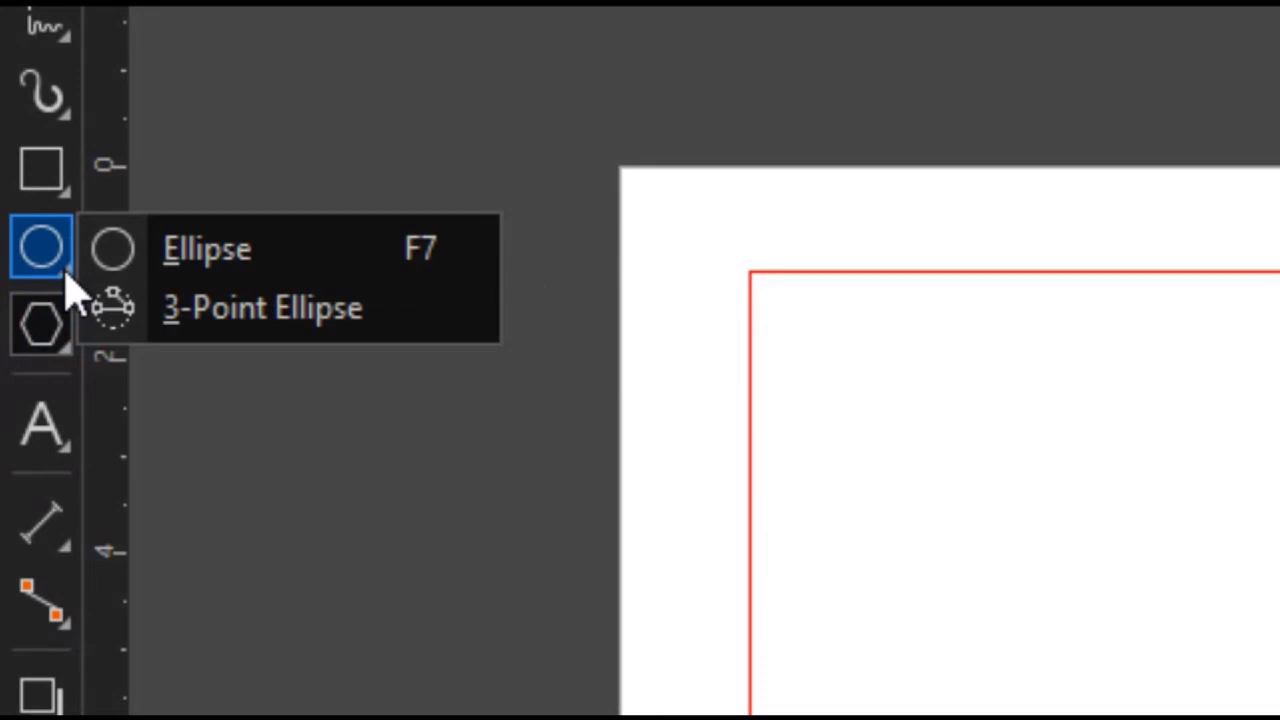
{"action": "left_click", "coordinate": [64, 193]}
{"action": "left_click", "coordinate": [66, 270]}
{"action": "left_click", "coordinate": [63, 345]}
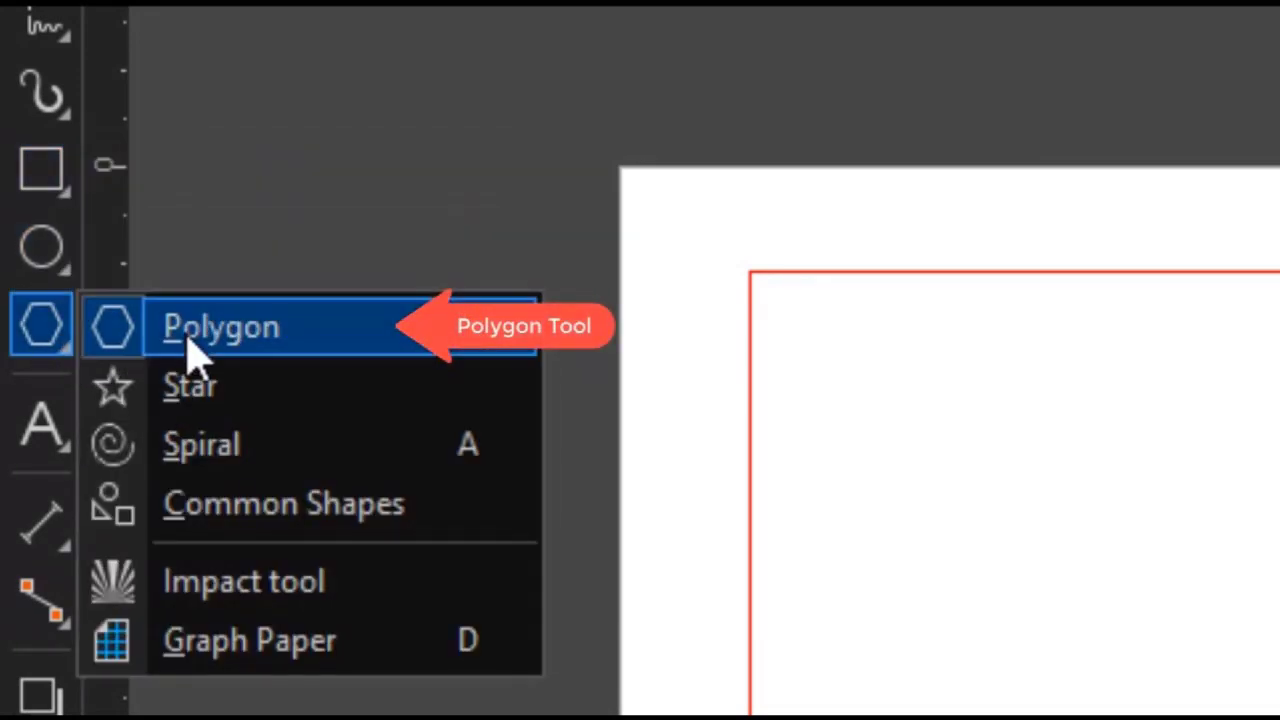
{"action": "left_click", "coordinate": [188, 347]}
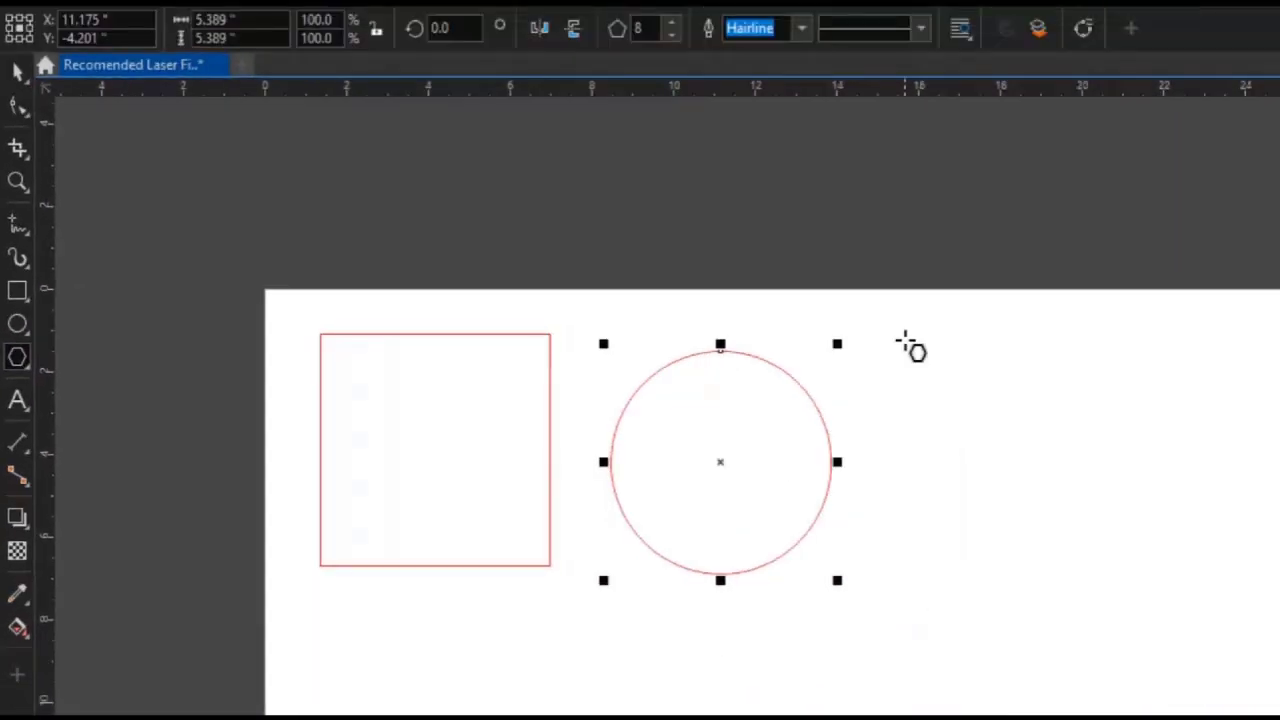
{"action": "left_click_drag", "start_coordinate": [730, 346], "coordinate": [876, 553]}
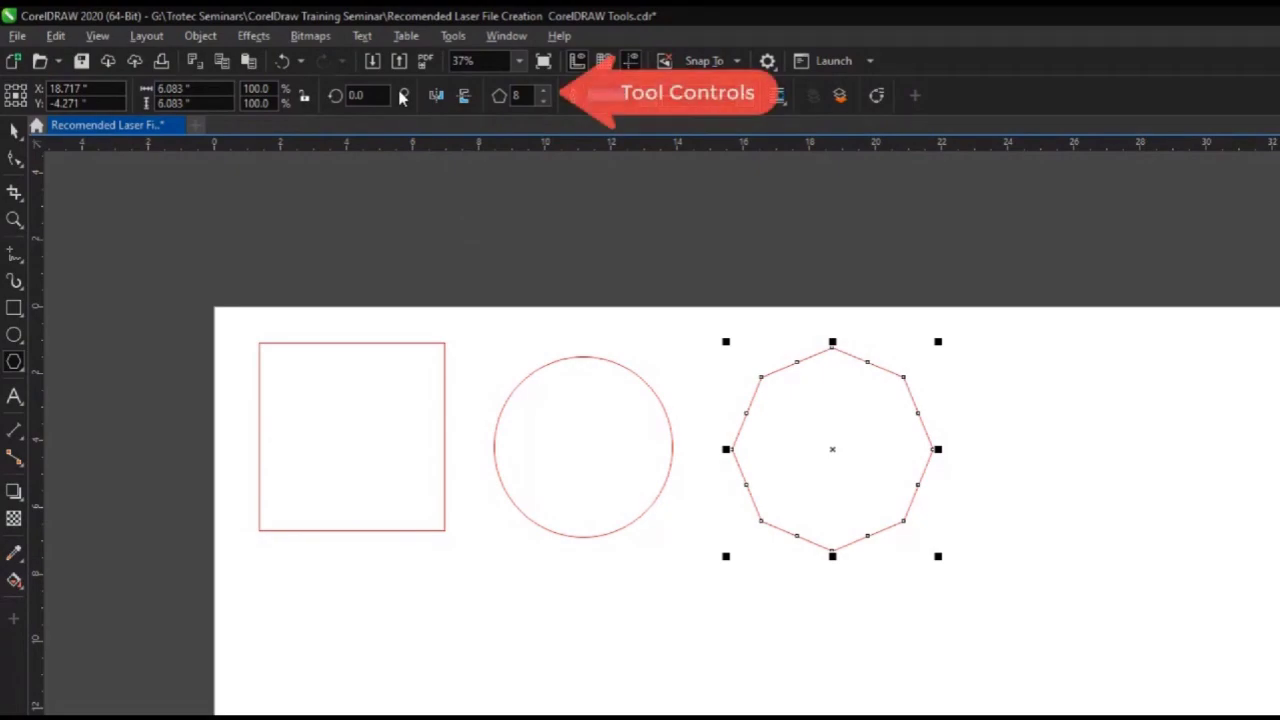
{"action": "double_click", "coordinate": [517, 96]}
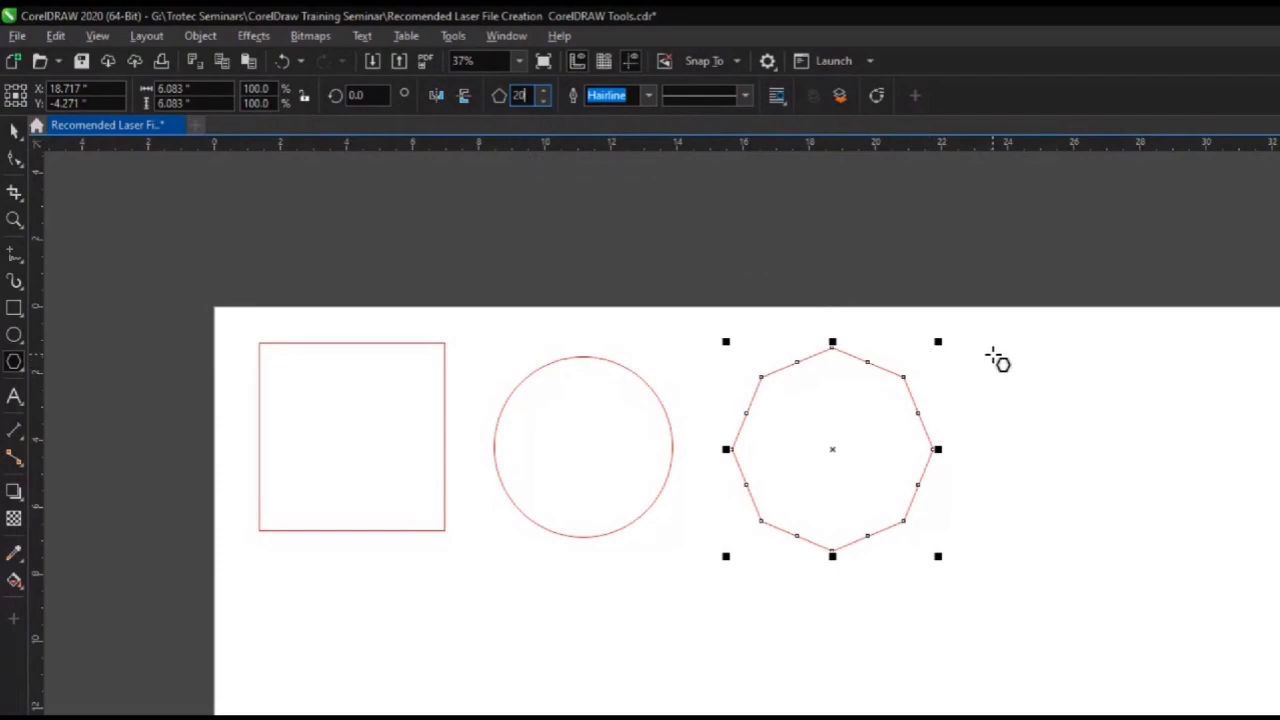
Draw another polygon about 5.8 in wide to the right of the 20-sided one and set its number of sides to 3.
{"action": "left_click_drag", "start_coordinate": [993, 353], "coordinate": [1088, 551]}
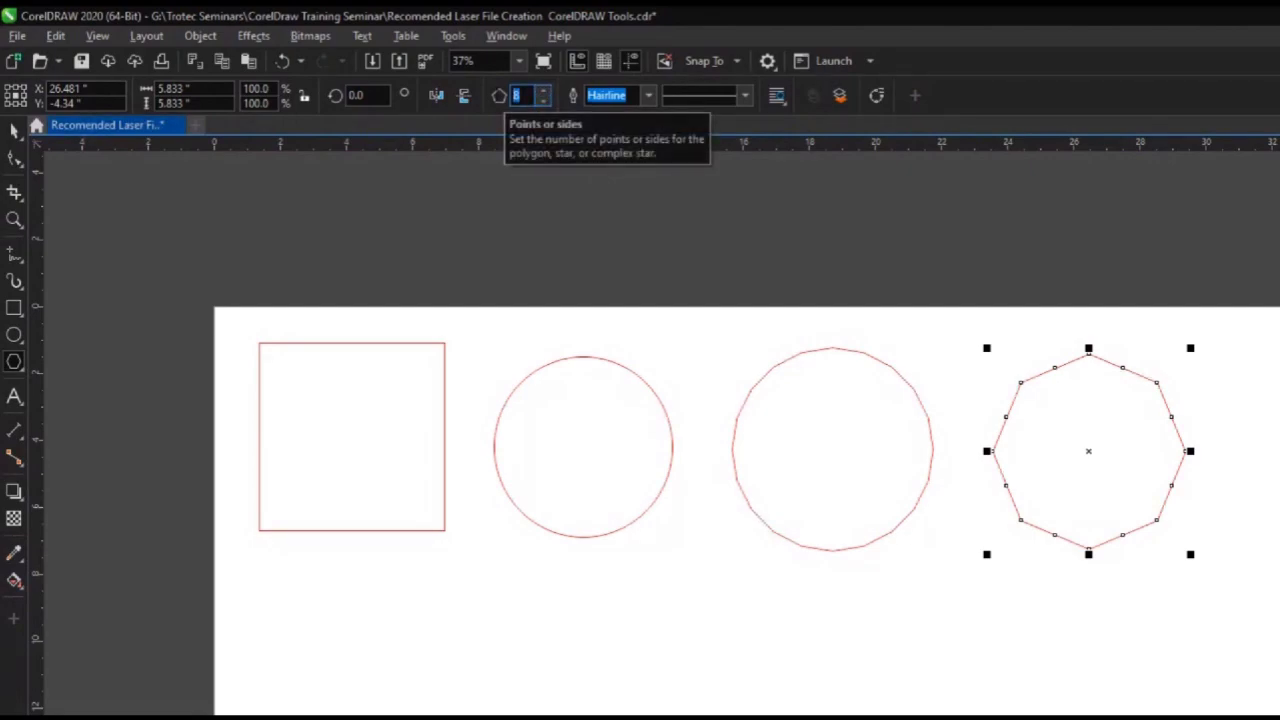
{"action": "type", "text": "3"}
{"action": "key", "text": "Return"}
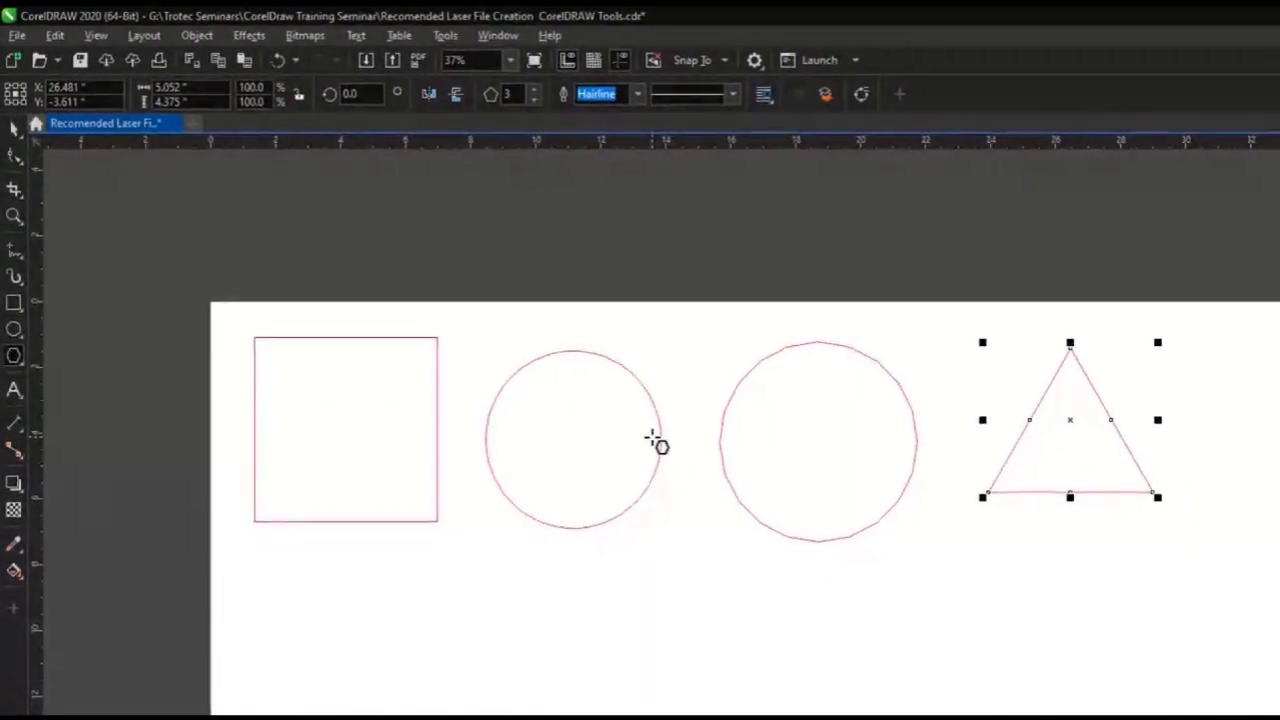
Draw a five-pointed star about 6 in wide and 5.1 in high to the right of the triangle.
{"action": "left_click", "coordinate": [14, 349]}
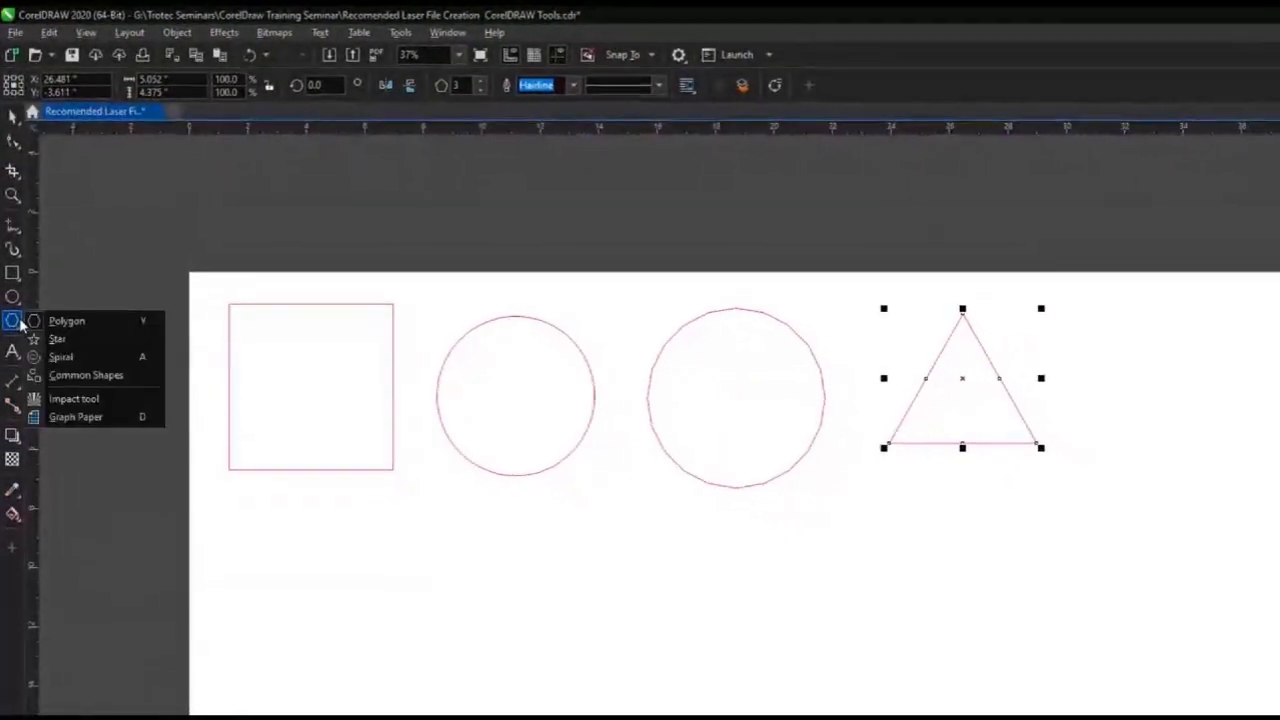
{"action": "left_click", "coordinate": [55, 329]}
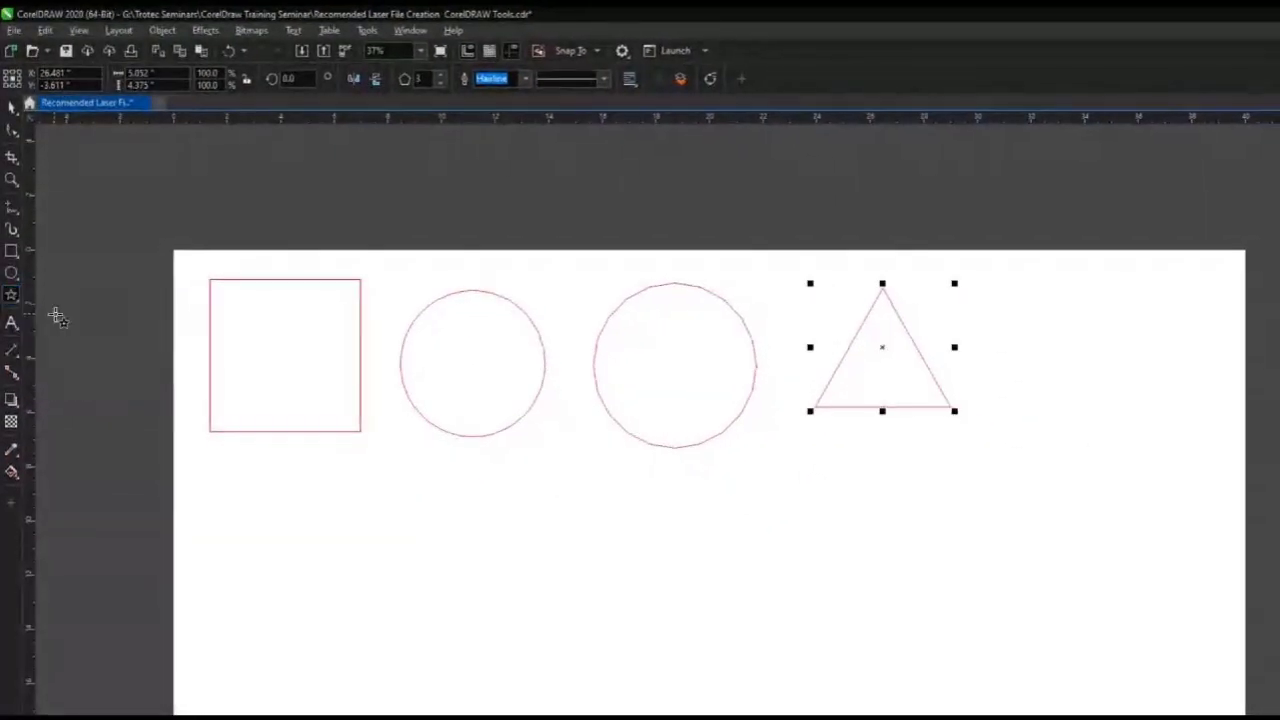
{"action": "left_click_drag", "start_coordinate": [986, 289], "coordinate": [1157, 447]}
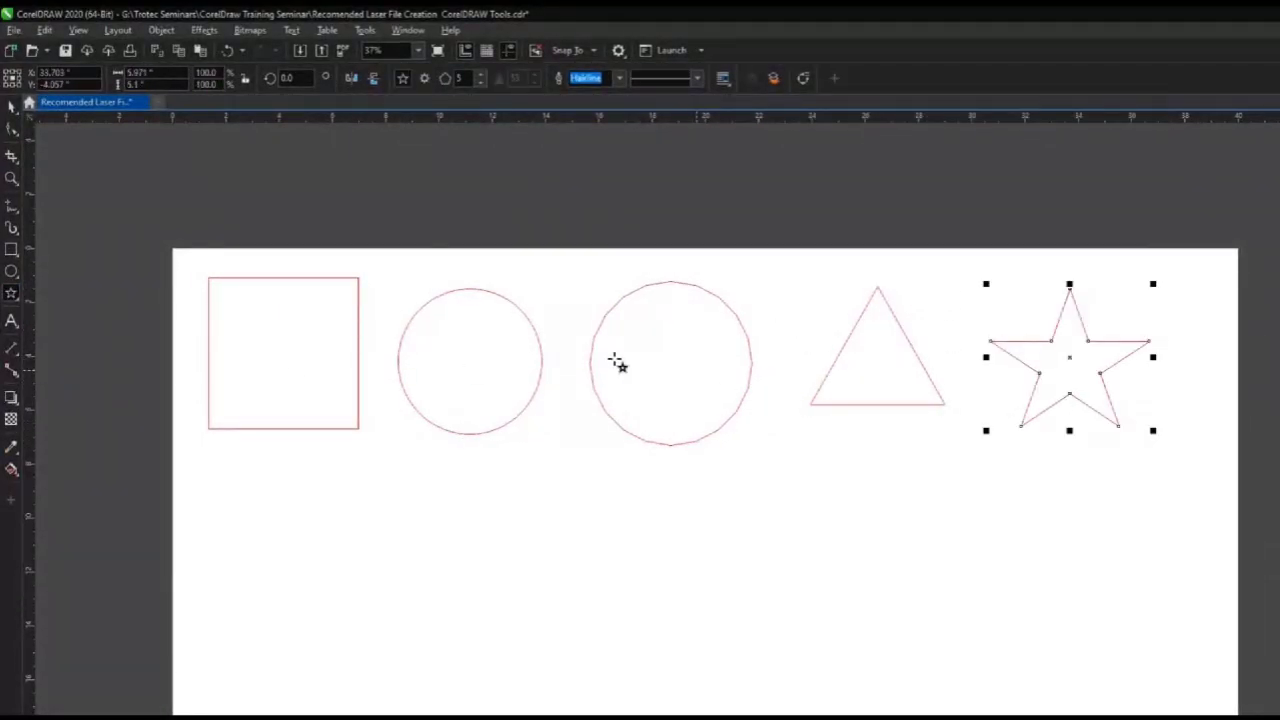
Draw a 20-revolution spiral about 6.1 in wide and 5.8 in high below the circle.
{"action": "left_click", "coordinate": [13, 297]}
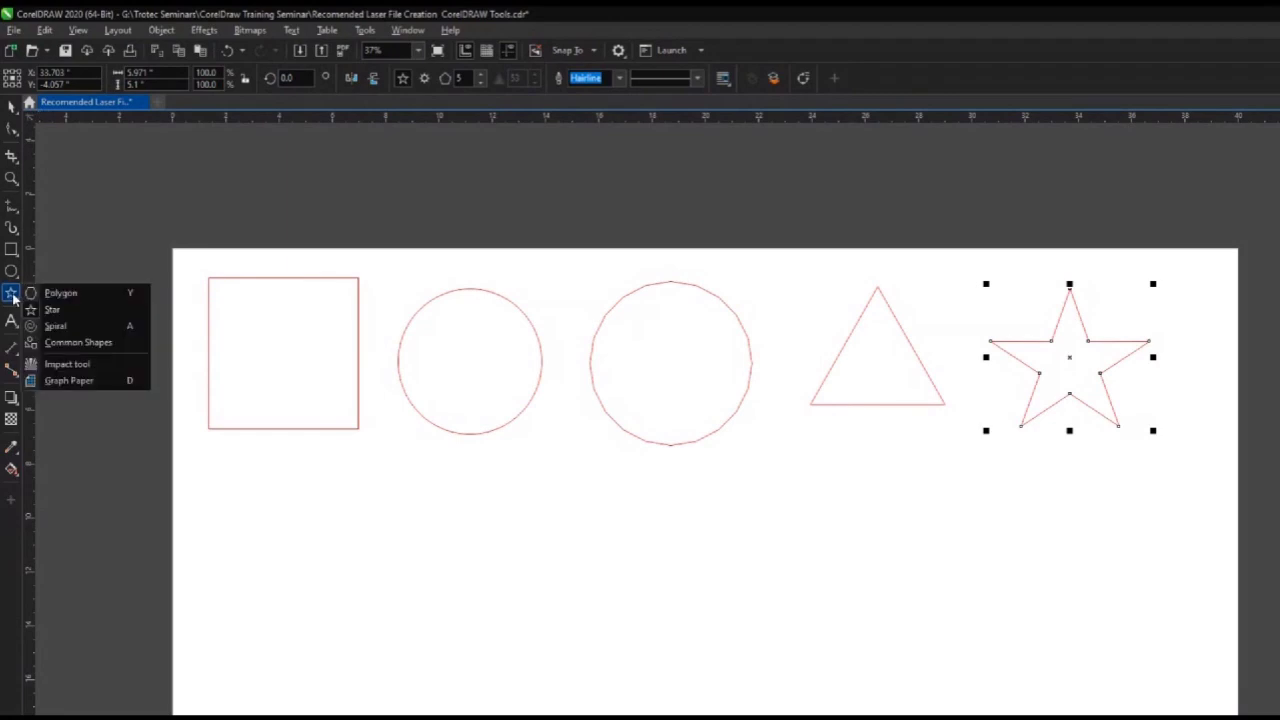
{"action": "left_click", "coordinate": [55, 327]}
{"action": "left_click_drag", "start_coordinate": [380, 449], "coordinate": [557, 617]}
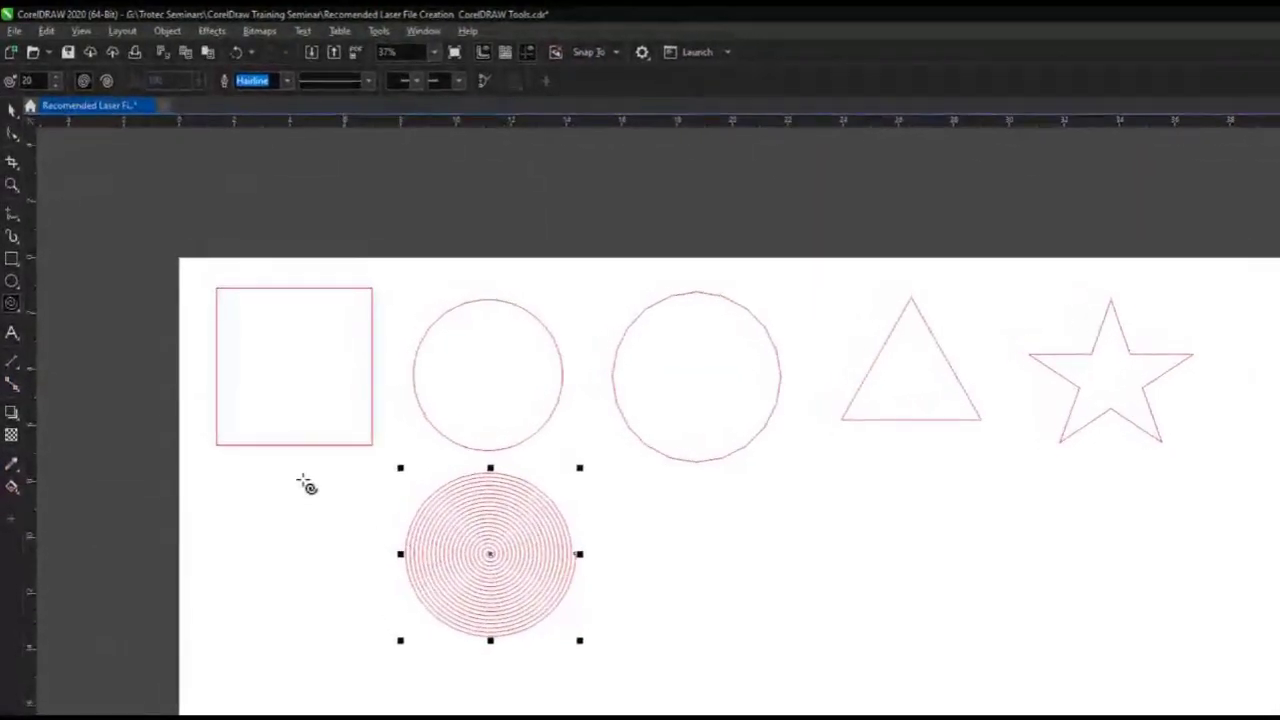
Draw a smiley face from the basic common shapes beside the spiral, below the 20-sided polygon.
{"action": "left_click", "coordinate": [16, 306]}
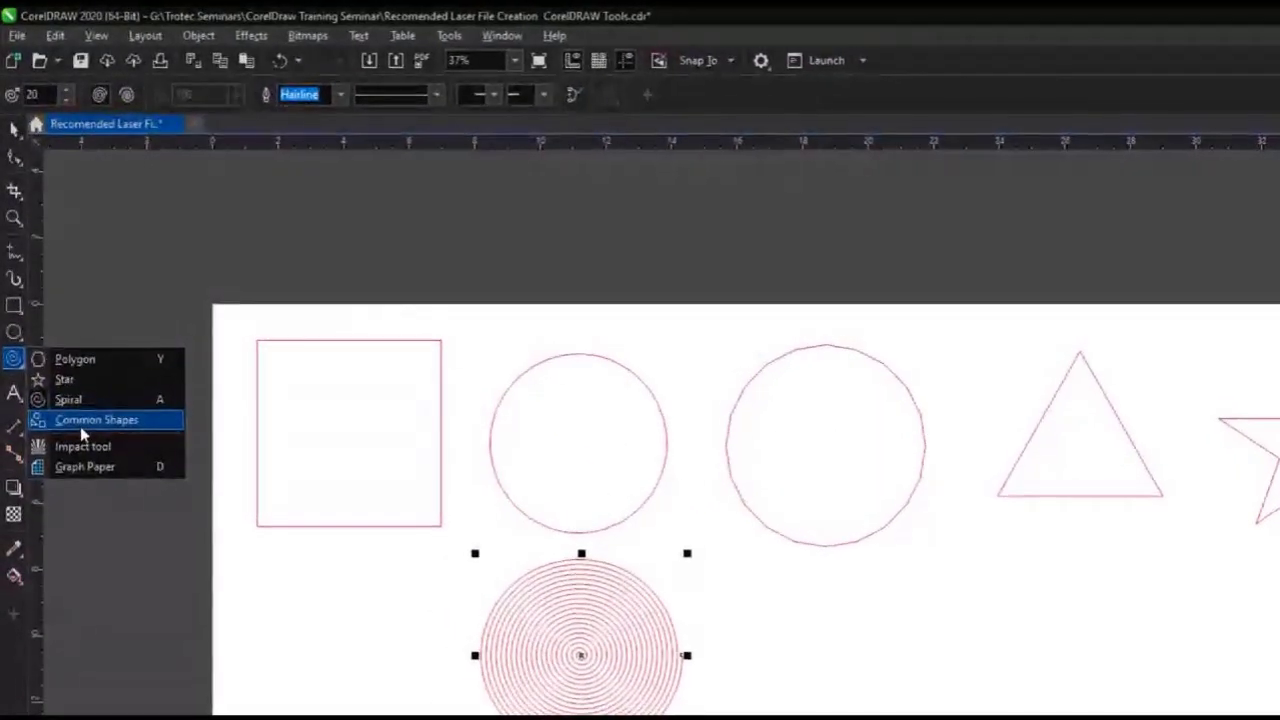
{"action": "left_click", "coordinate": [80, 426]}
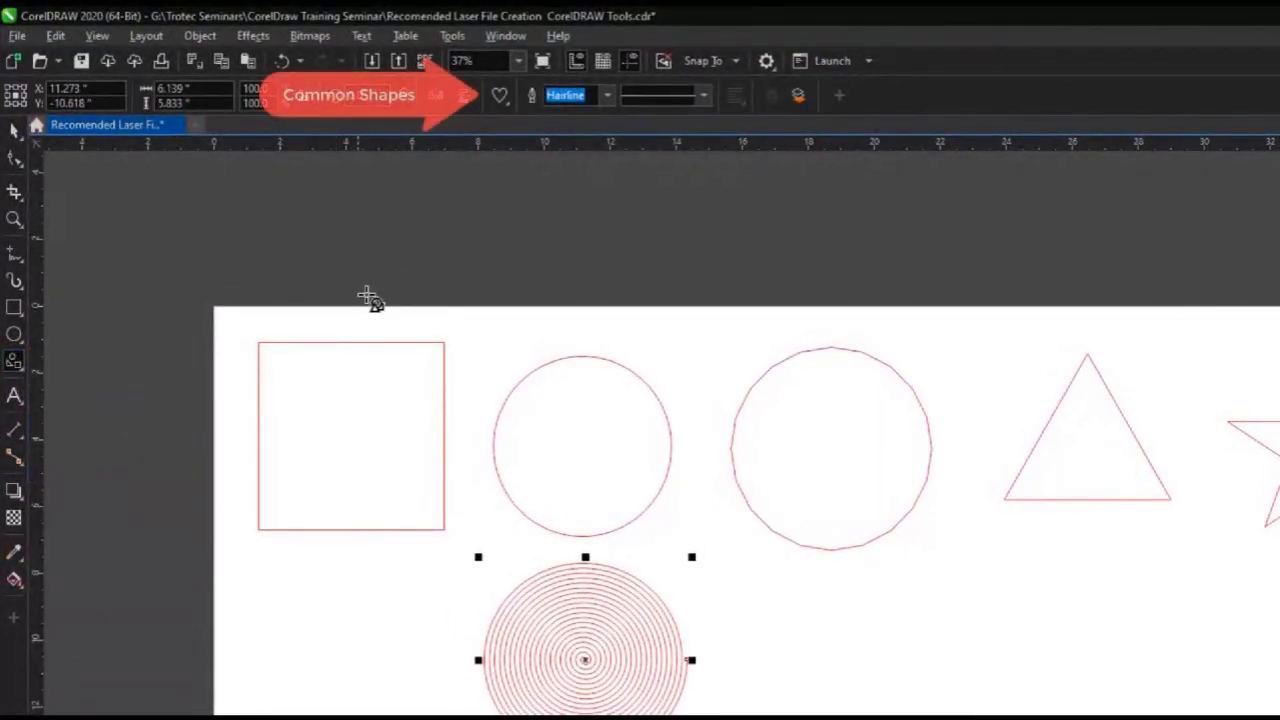
{"action": "left_click", "coordinate": [504, 102]}
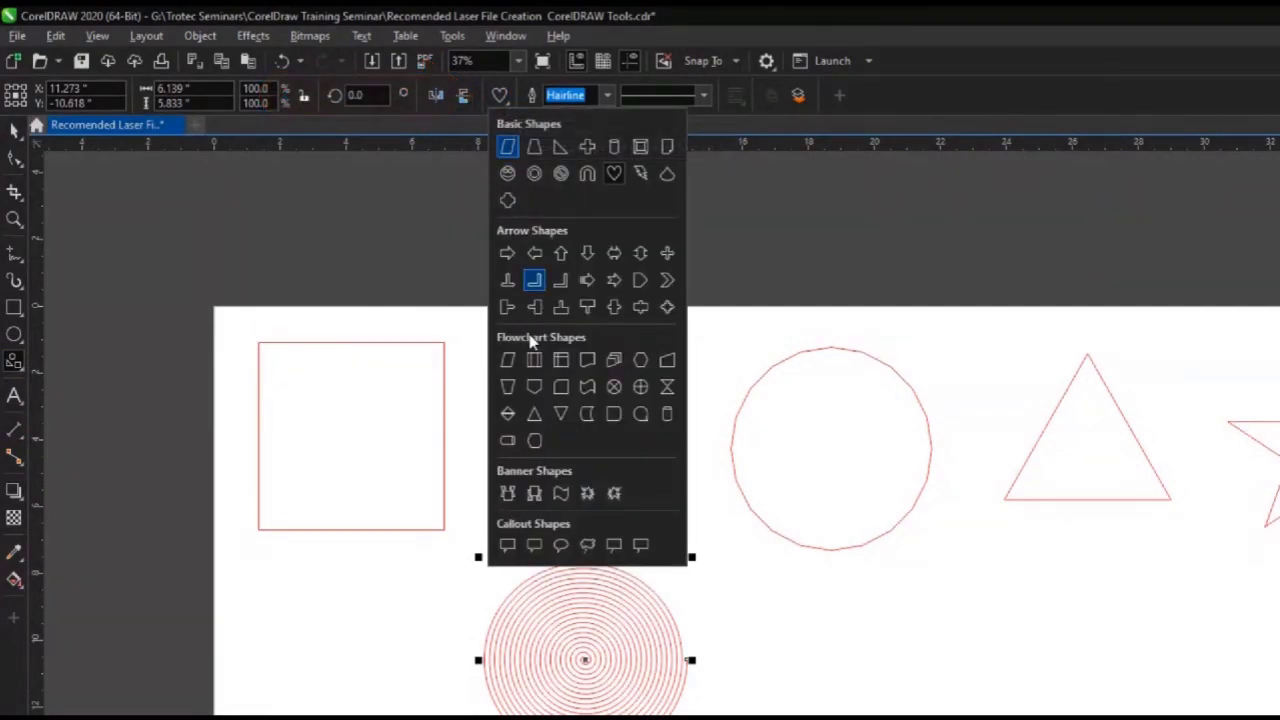
{"action": "left_click", "coordinate": [508, 174]}
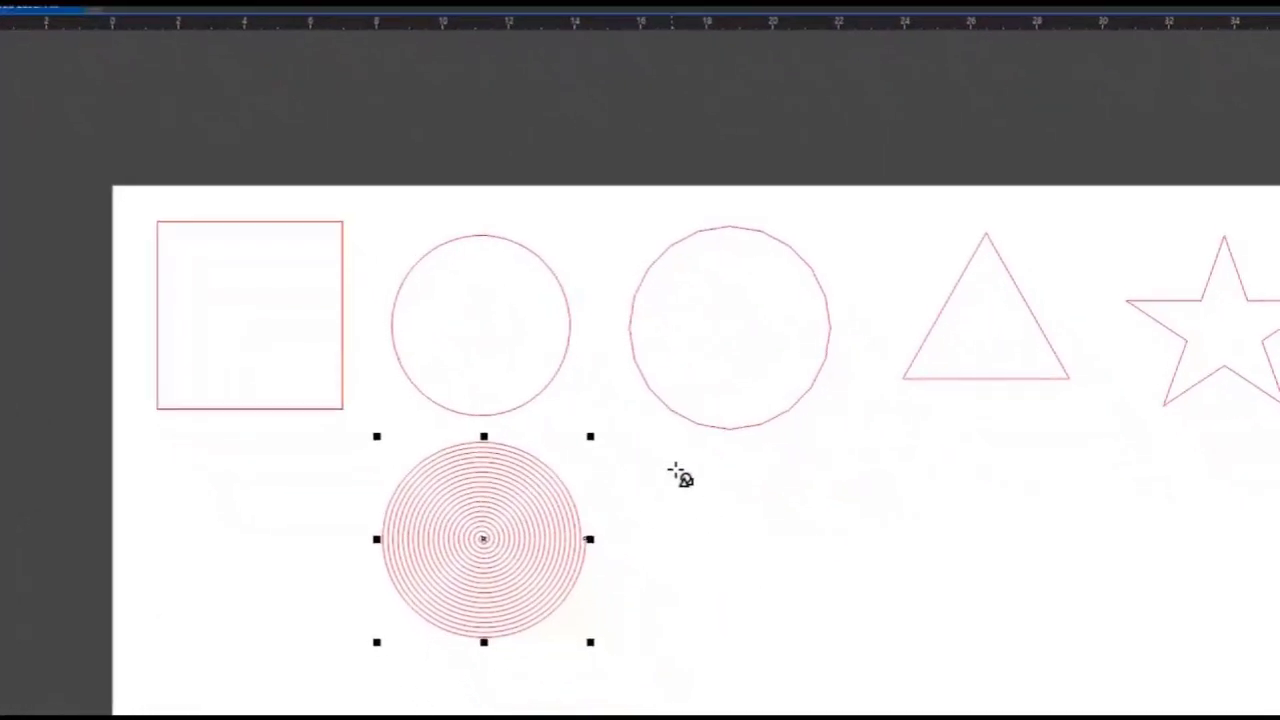
{"action": "left_click_drag", "start_coordinate": [705, 518], "coordinate": [843, 685]}
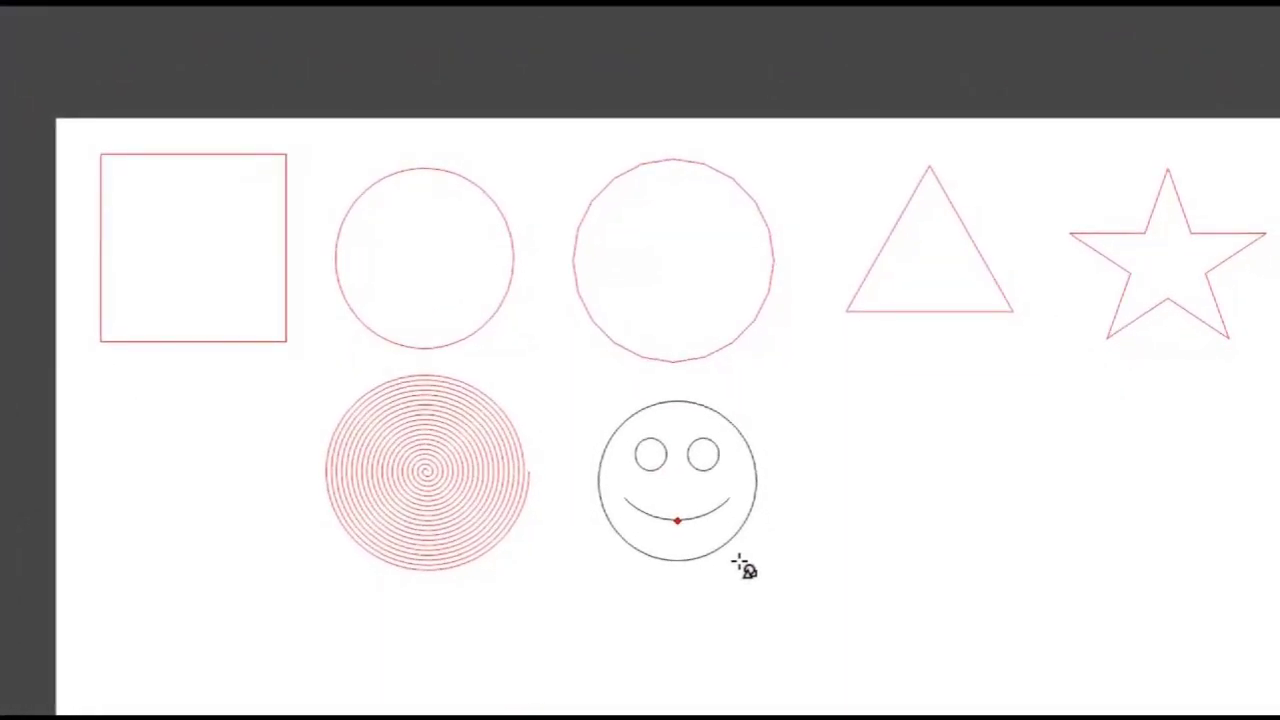
{"action": "left_click_drag", "start_coordinate": [742, 567], "coordinate": [742, 567]}
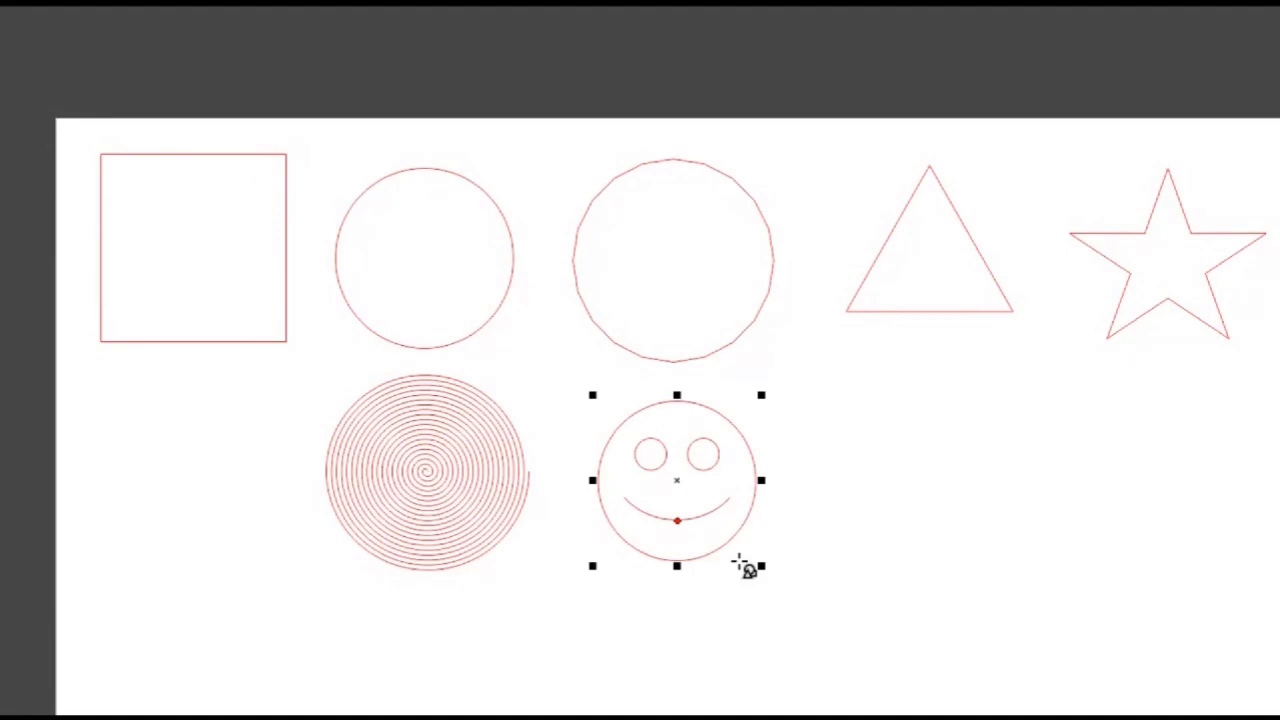
Reshape the star with the Shape tool by pulling an inner node outward so its points become wider.
{"action": "left_click", "coordinate": [1125, 234]}
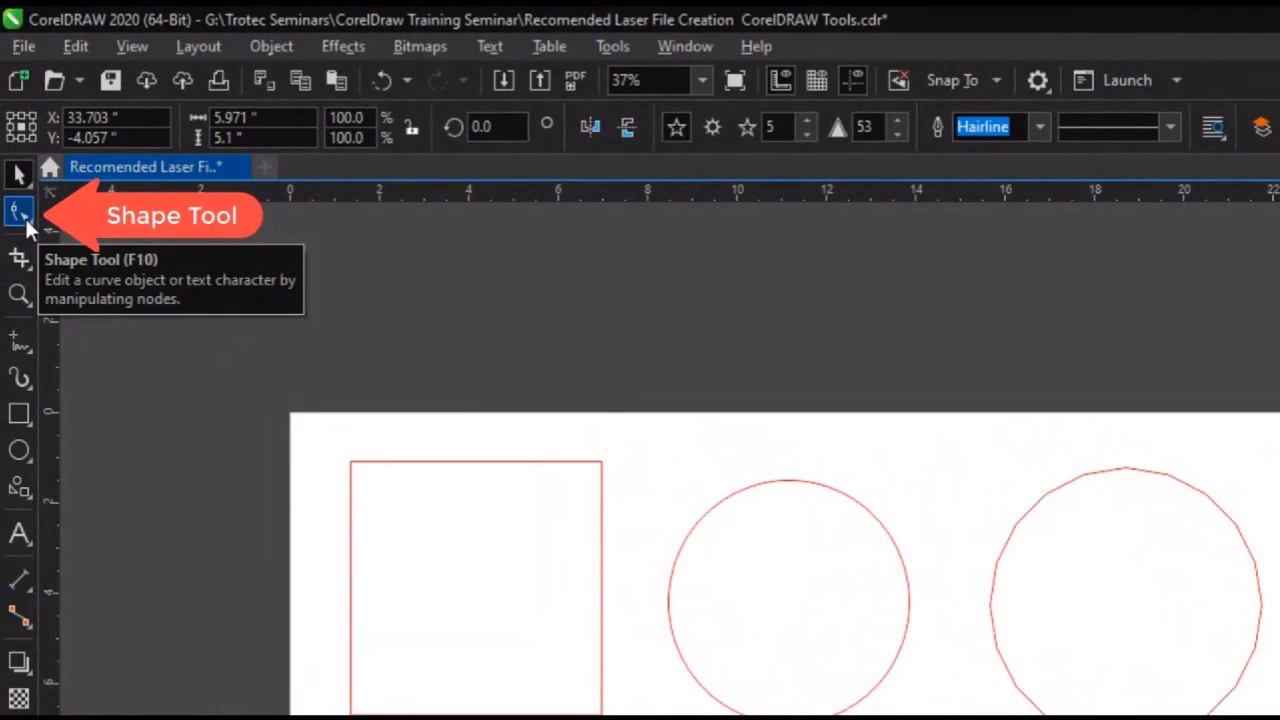
{"action": "left_click", "coordinate": [25, 216]}
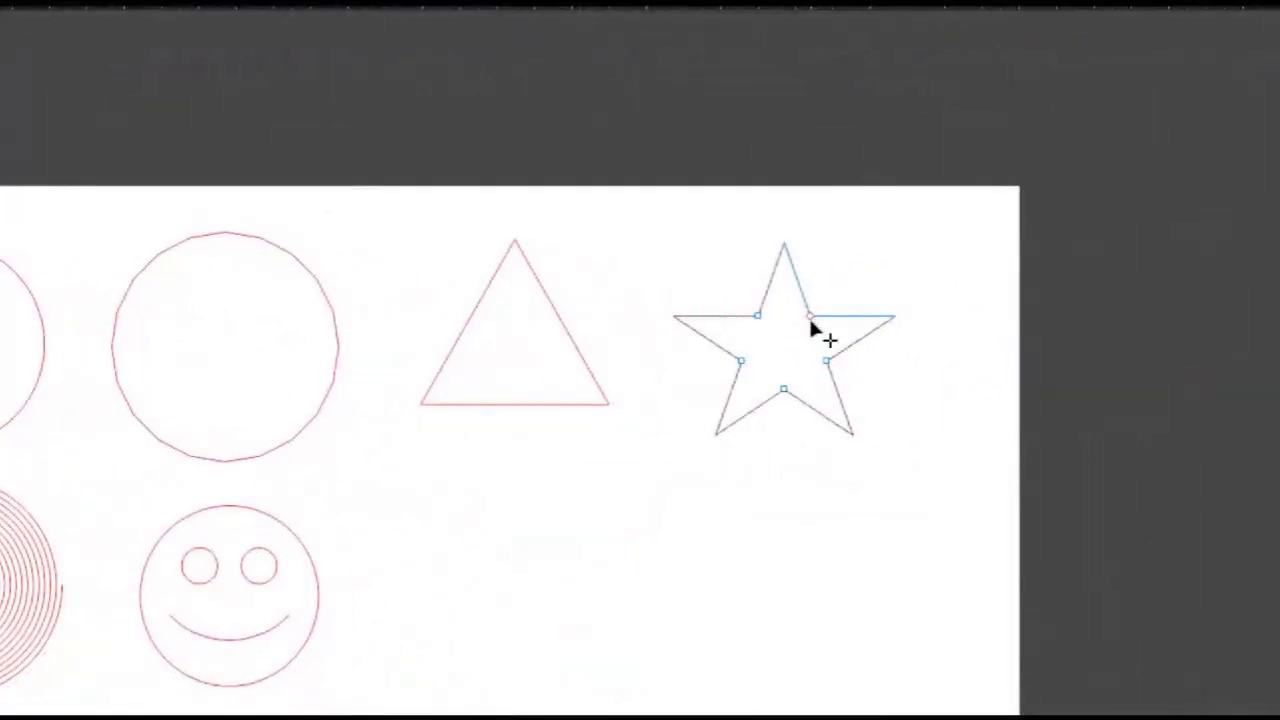
{"action": "mouse_move", "coordinate": [811, 324]}
{"action": "left_mouse_down"}
{"action": "mouse_move", "coordinate": [747, 377]}
{"action": "mouse_move", "coordinate": [849, 256]}
{"action": "mouse_move", "coordinate": [814, 322]}
{"action": "mouse_move", "coordinate": [820, 301]}
{"action": "left_mouse_up"}
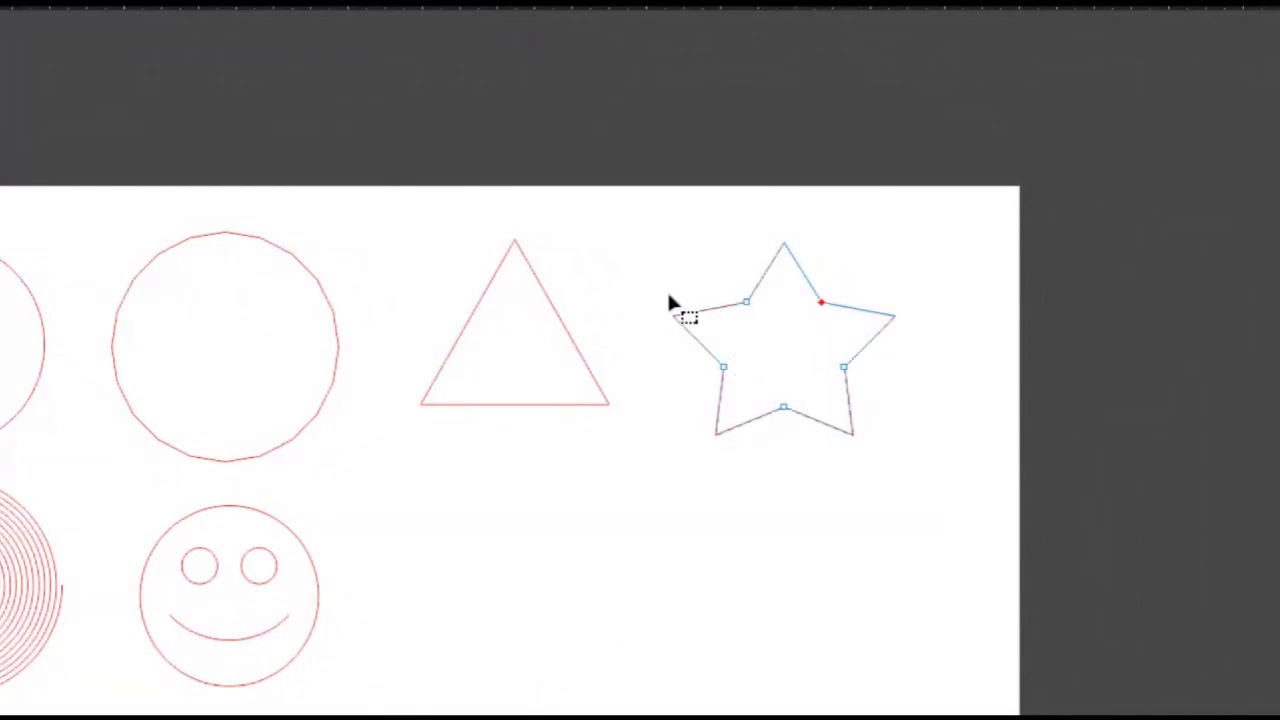
Reshape the triangle and the 20-sided polygon by moving one node of each across the shape into a twisted, overlapping pattern.
{"action": "left_click", "coordinate": [541, 287]}
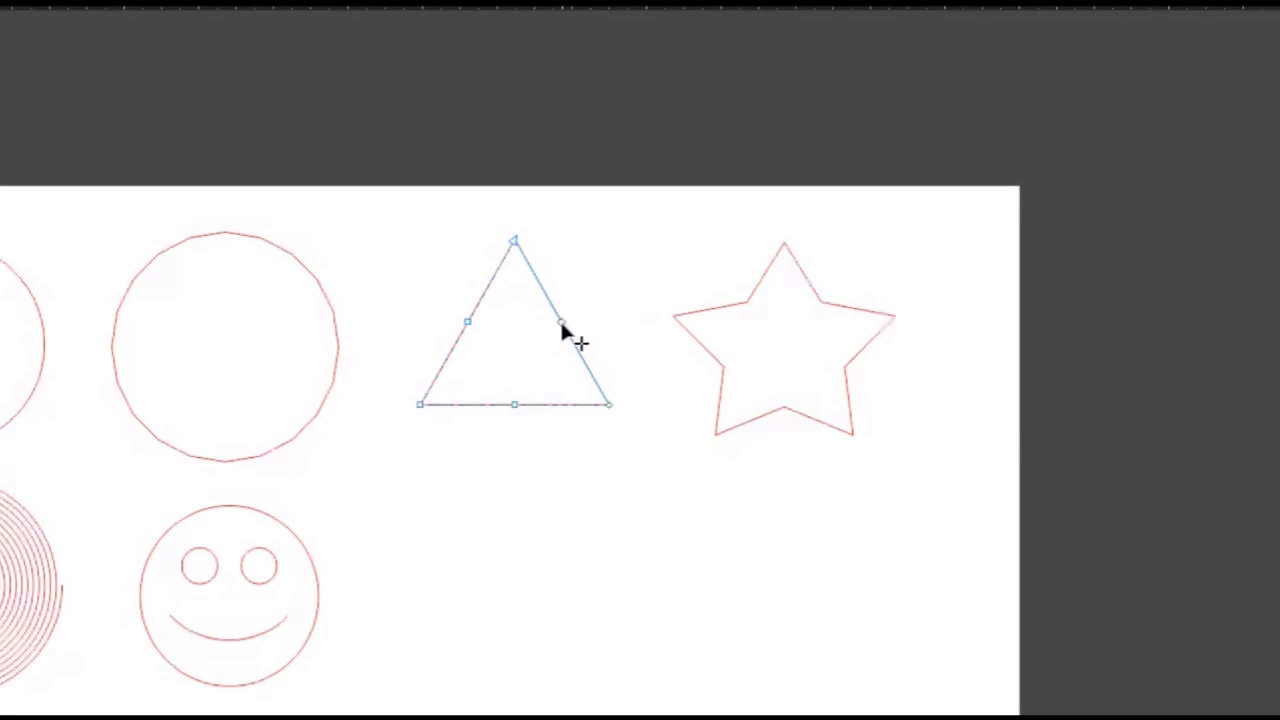
{"action": "left_click_drag", "start_coordinate": [562, 325], "coordinate": [390, 316]}
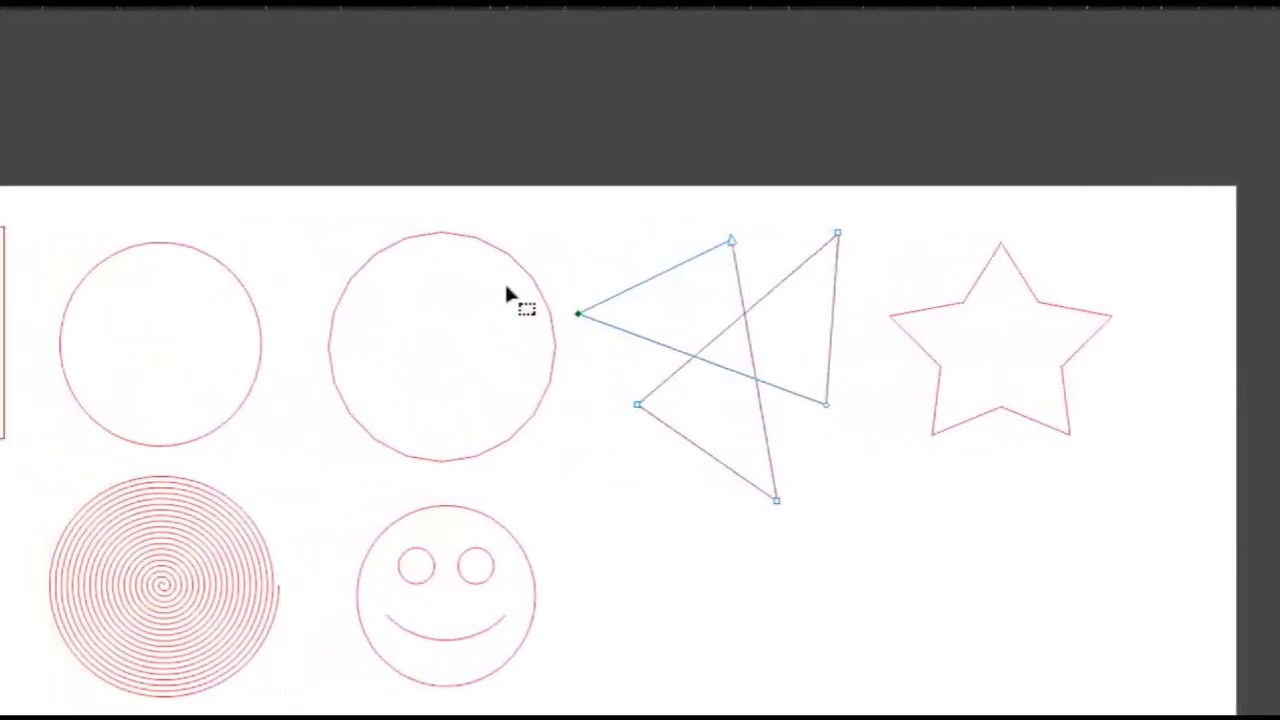
{"action": "left_click", "coordinate": [540, 255]}
{"action": "left_click_drag", "start_coordinate": [521, 243], "coordinate": [595, 400]}
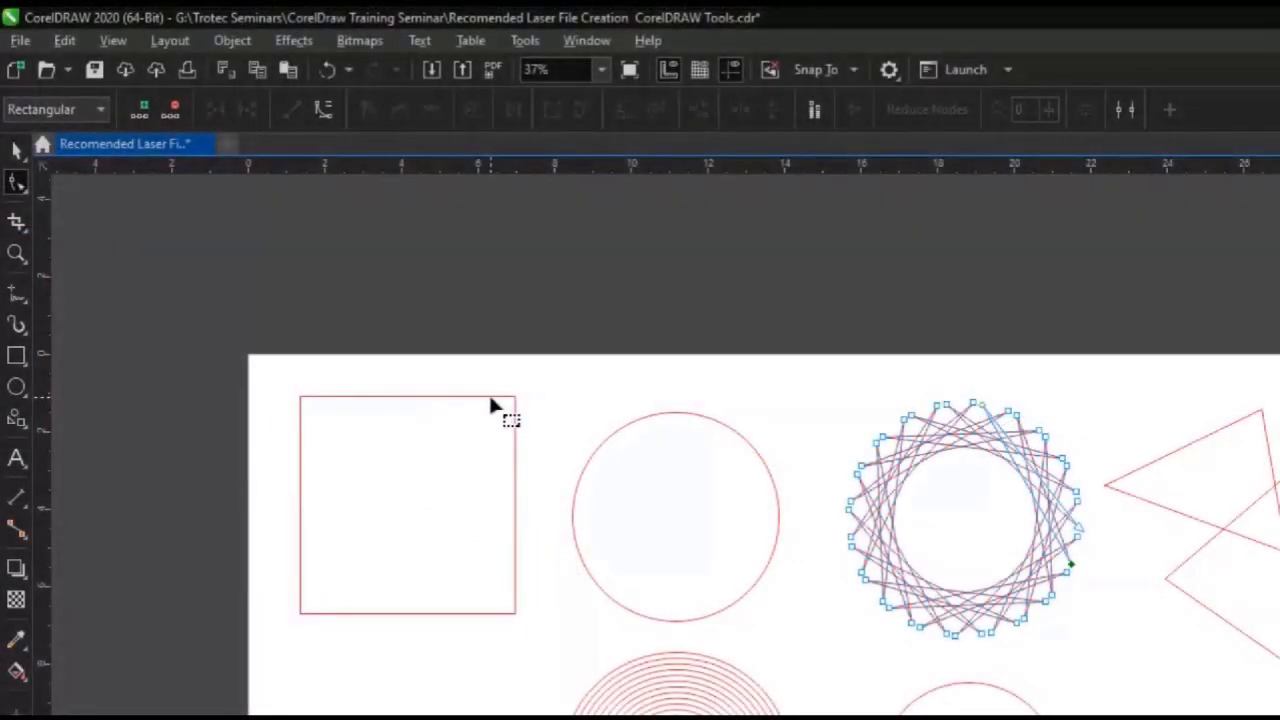
Convert the square to curves so its nodes can be edited freely.
{"action": "left_click", "coordinate": [491, 401]}
{"action": "right_click", "coordinate": [490, 398]}
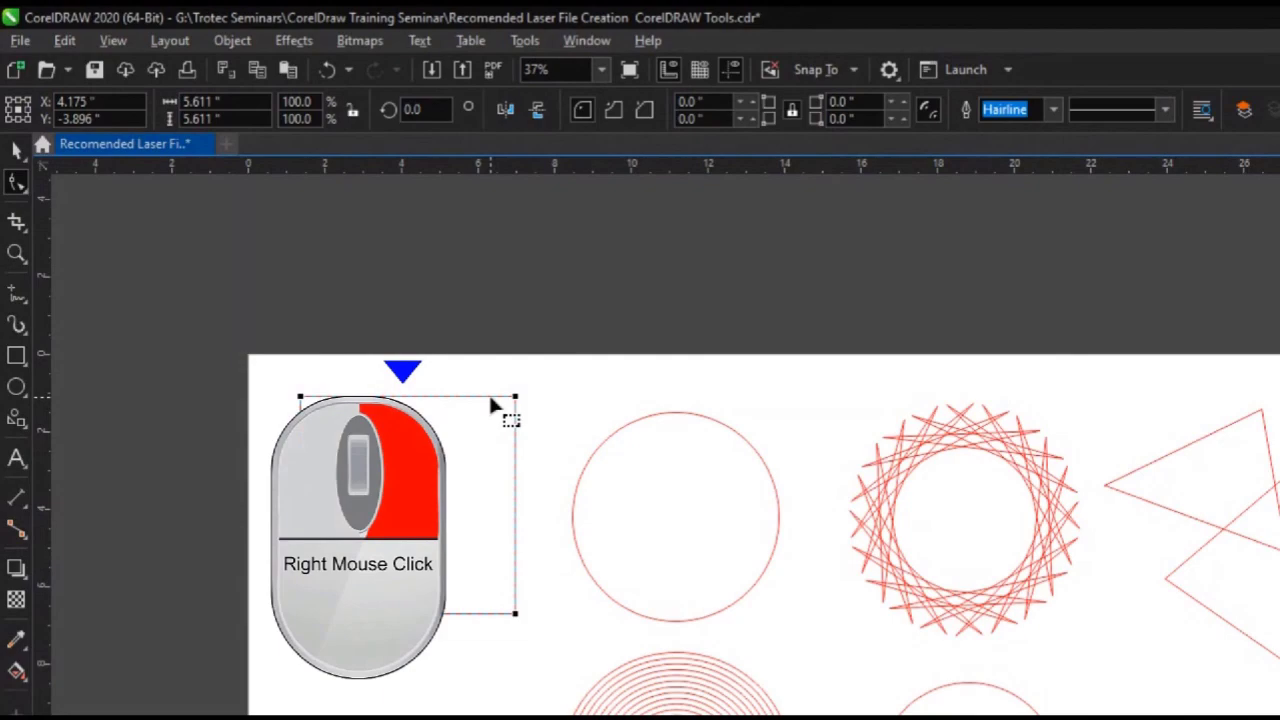
{"action": "right_click", "coordinate": [490, 400]}
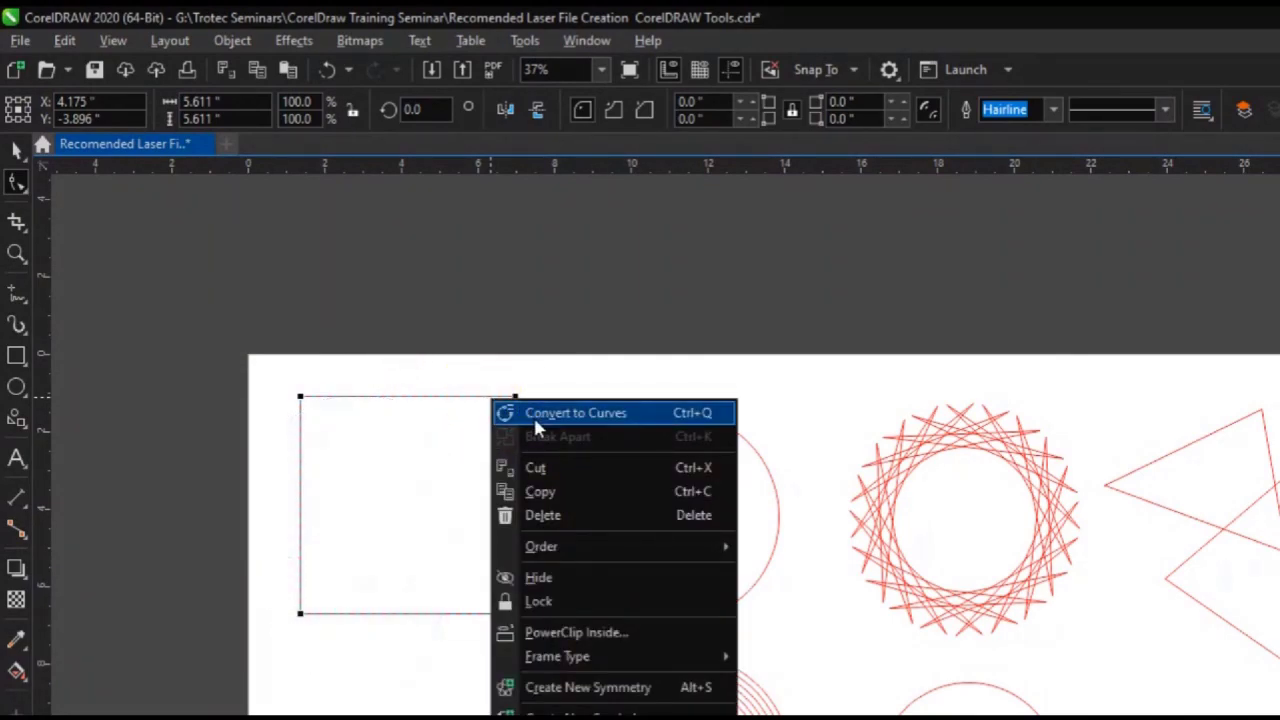
{"action": "left_click", "coordinate": [533, 413]}
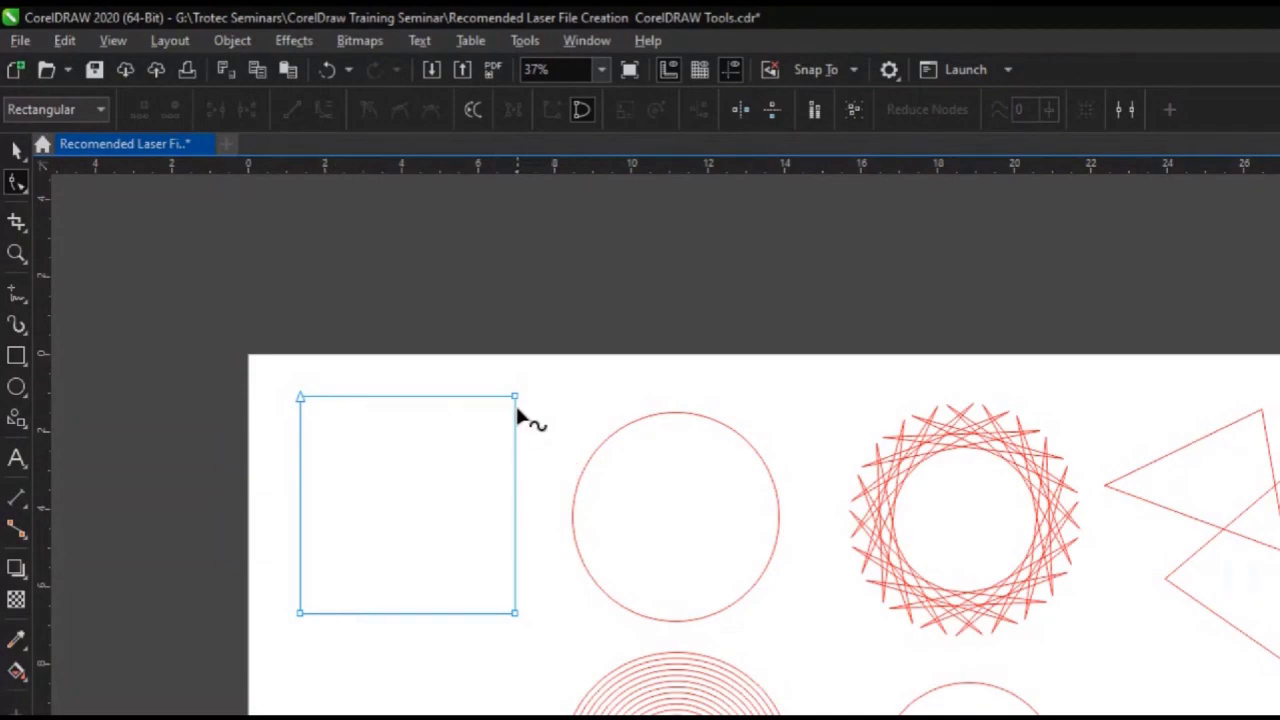
Pull the square's upper-right node outward, then add a node on its top edge and move it down into a V-shaped notch.
{"action": "left_click_drag", "start_coordinate": [514, 397], "coordinate": [546, 377]}
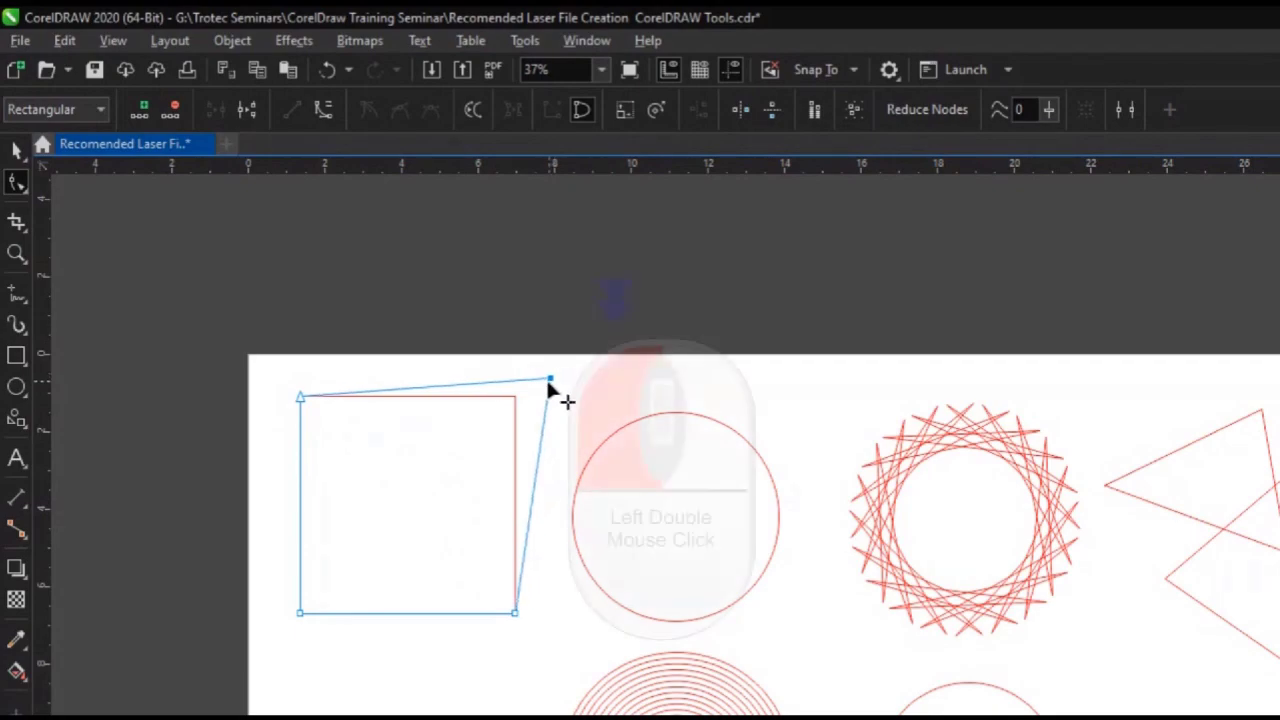
{"action": "double_click", "coordinate": [433, 390]}
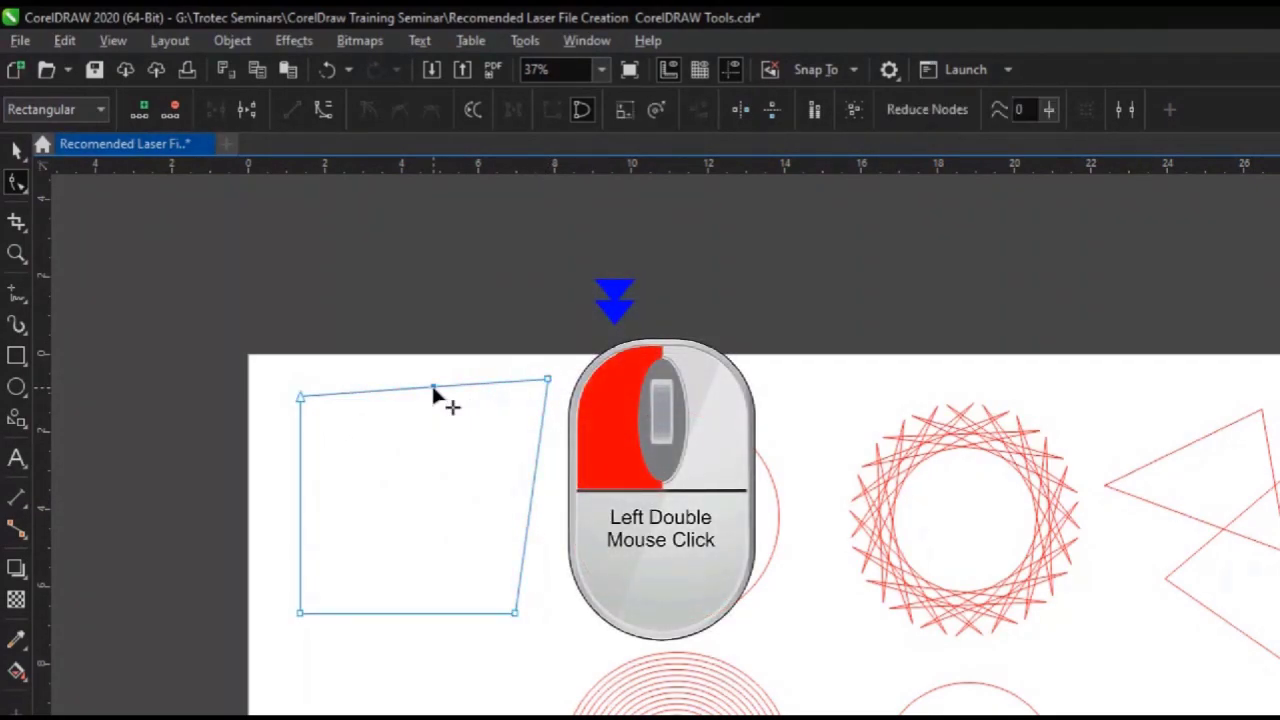
{"action": "left_click_drag", "start_coordinate": [433, 390], "coordinate": [394, 496]}
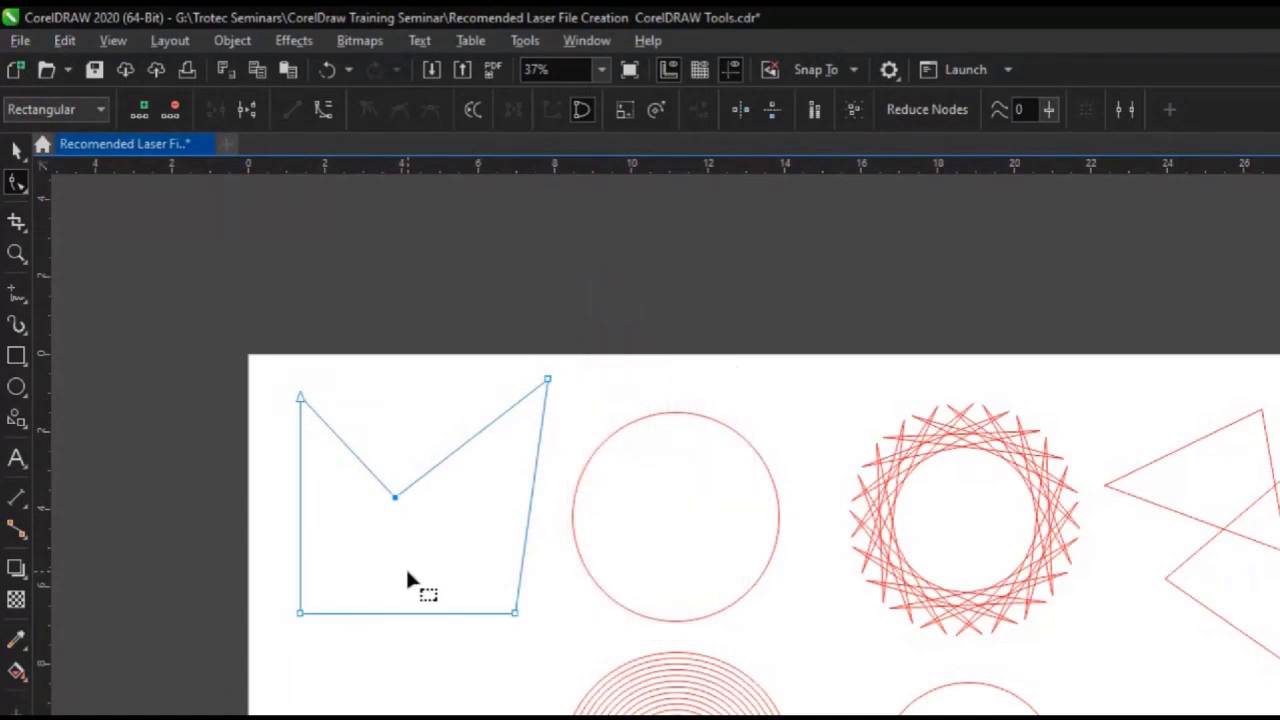
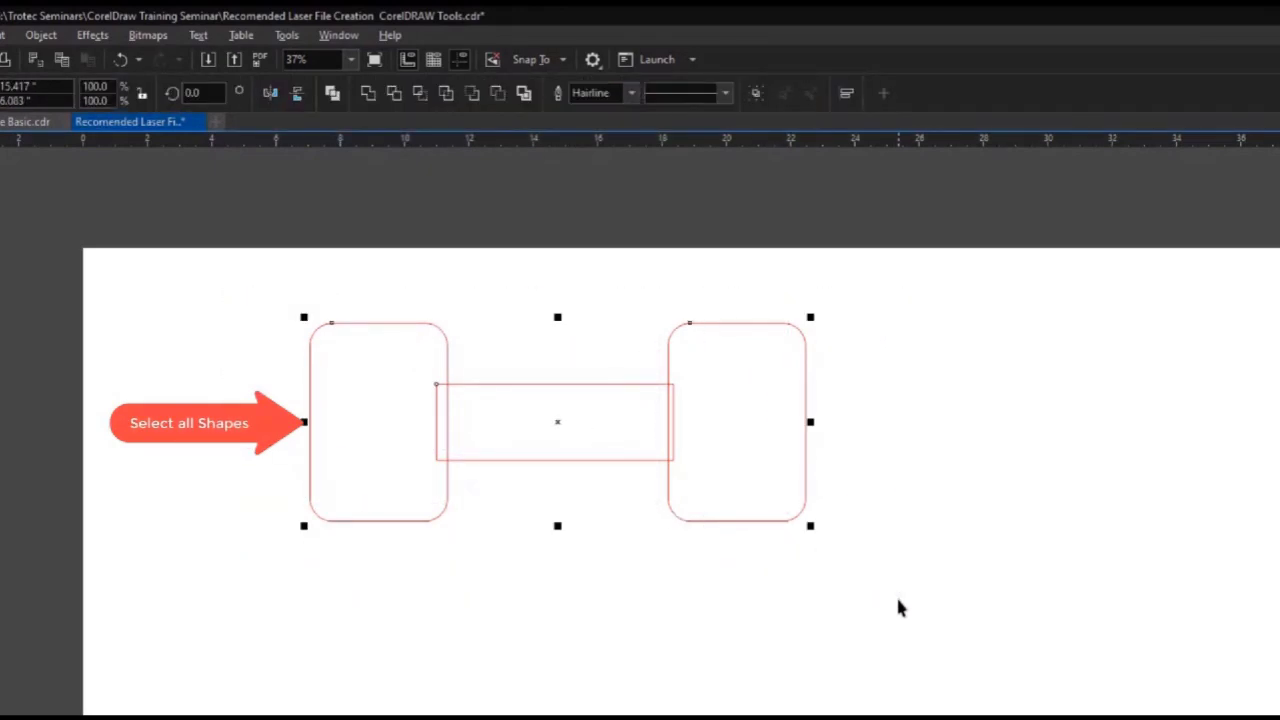
Weld the two rounded rectangles and the connecting bar into one dumbbell outline and move it closer to the page's upper-left corner.
{"action": "left_click", "coordinate": [368, 94]}
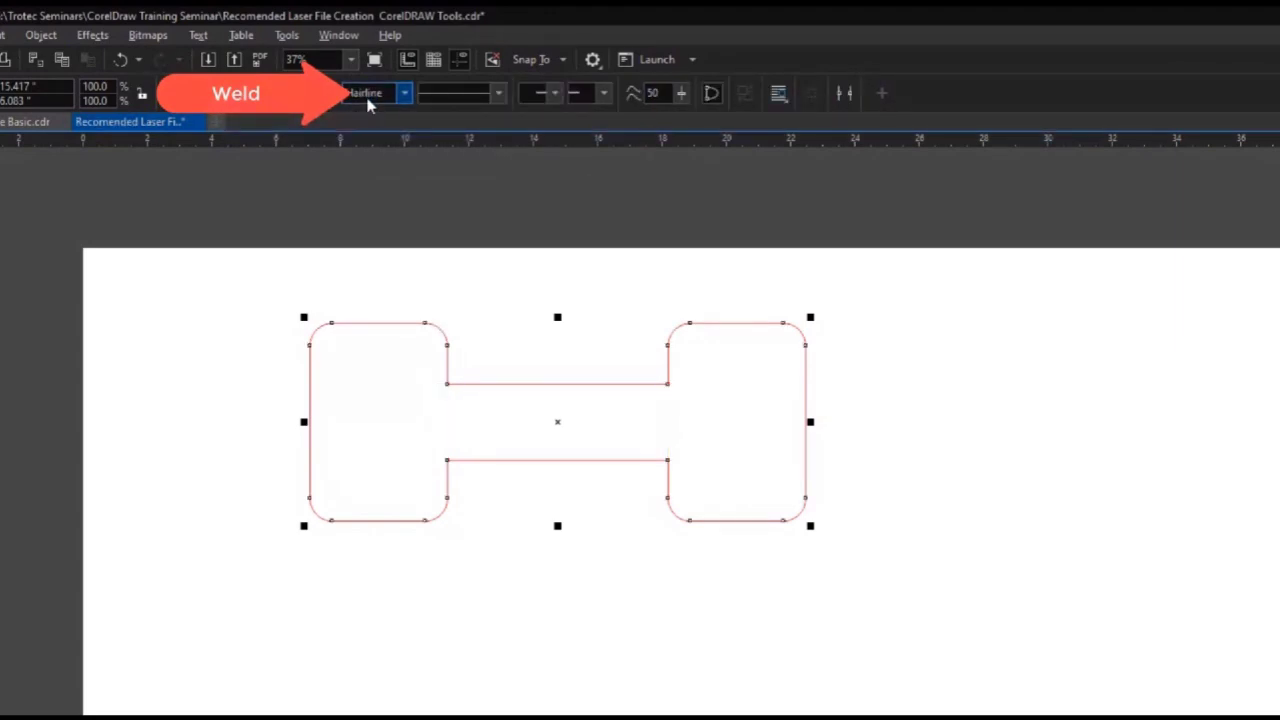
{"action": "left_click", "coordinate": [449, 262]}
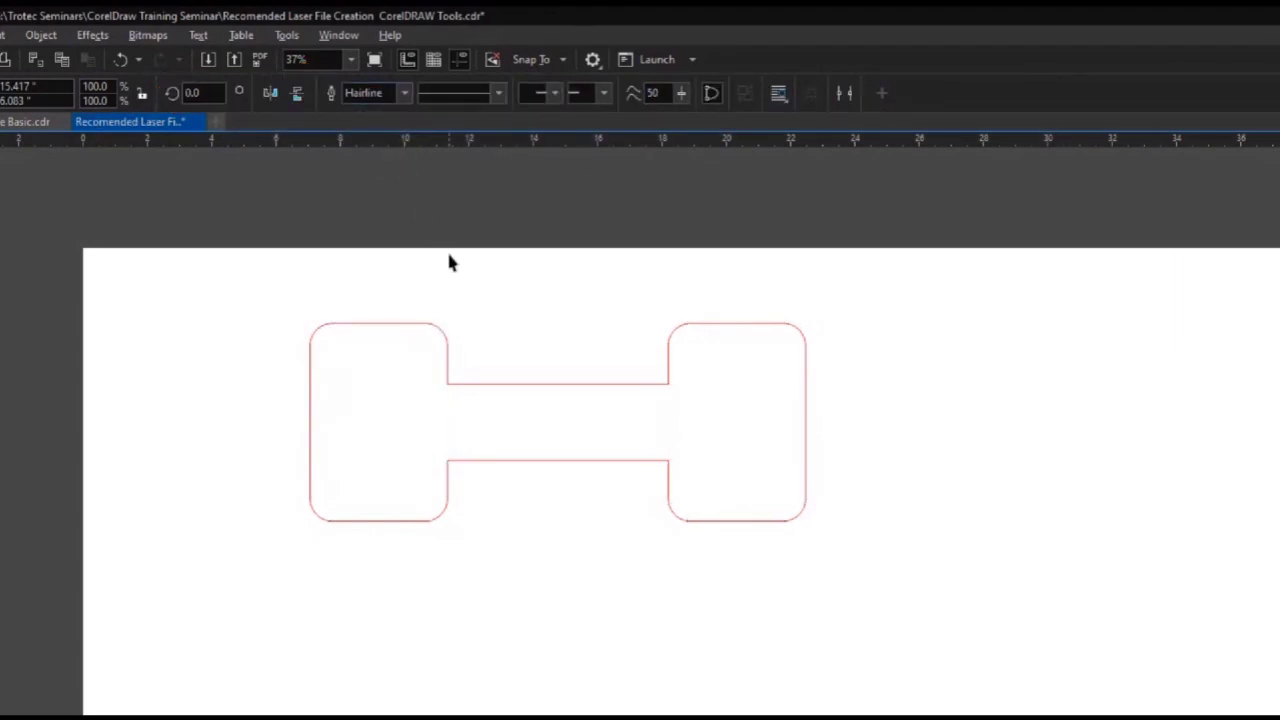
{"action": "left_click", "coordinate": [431, 328]}
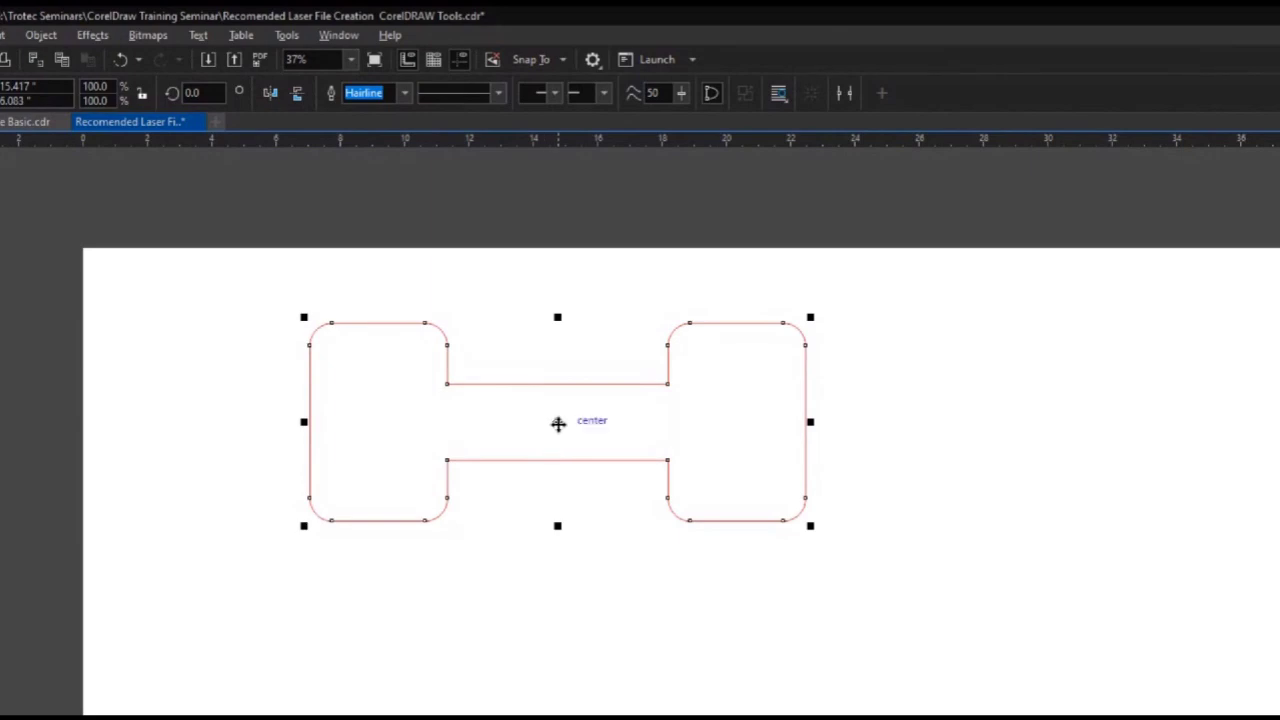
{"action": "left_click_drag", "start_coordinate": [546, 420], "coordinate": [433, 394]}
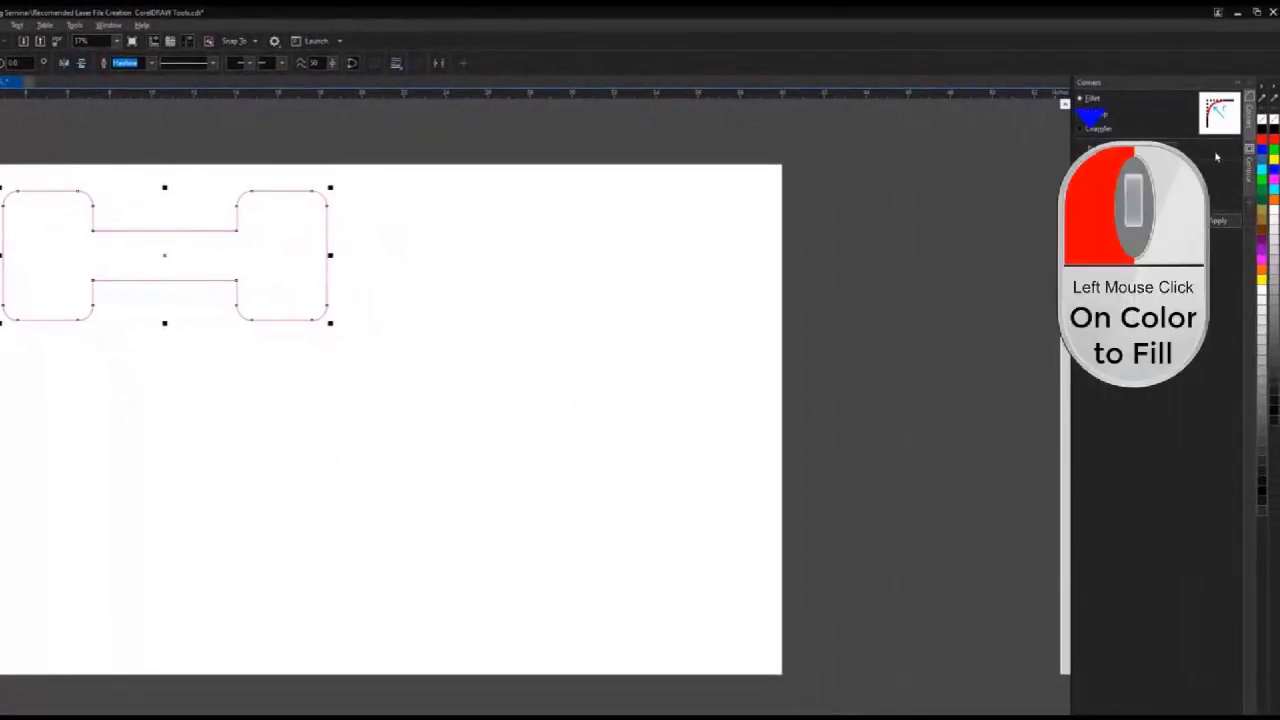
Fill the dumbbell with red, then change its fill to black.
{"action": "left_click", "coordinate": [1262, 141]}
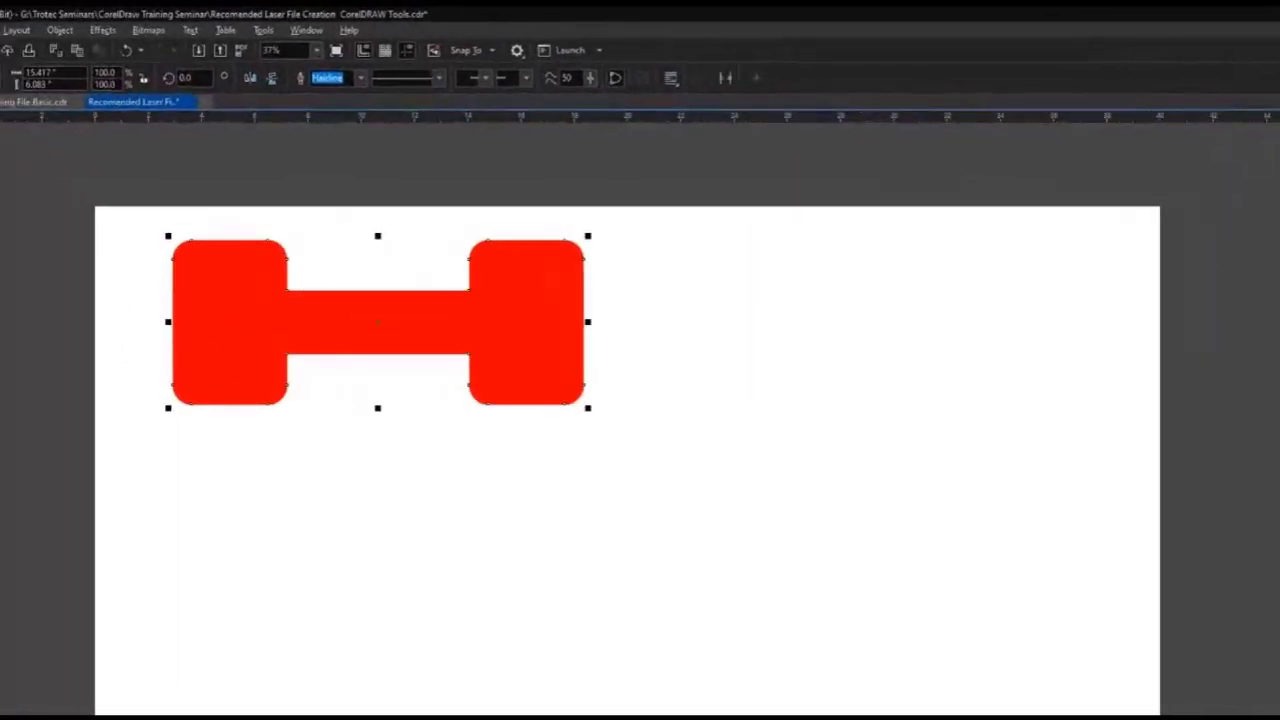
{"action": "left_click", "coordinate": [1262, 128]}
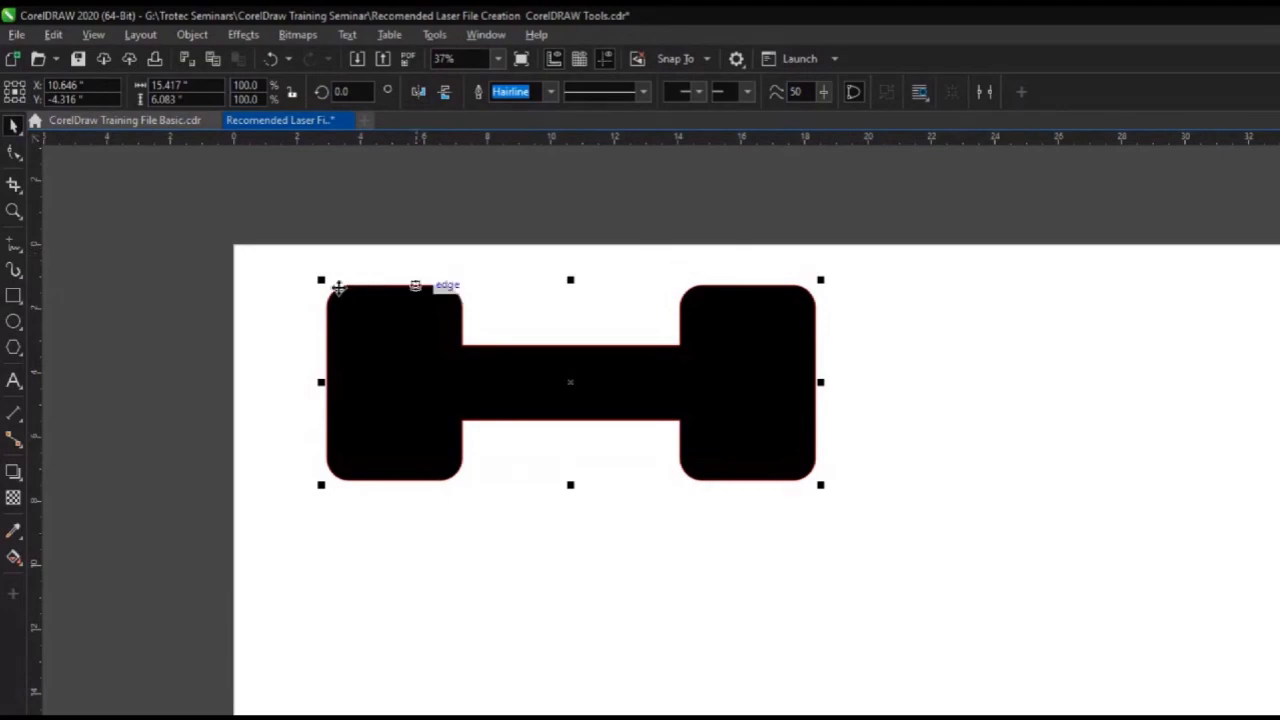
Delete the dumbbell and draw a circle about 4 in across near the page's upper-left corner.
{"action": "key", "text": "Delete"}
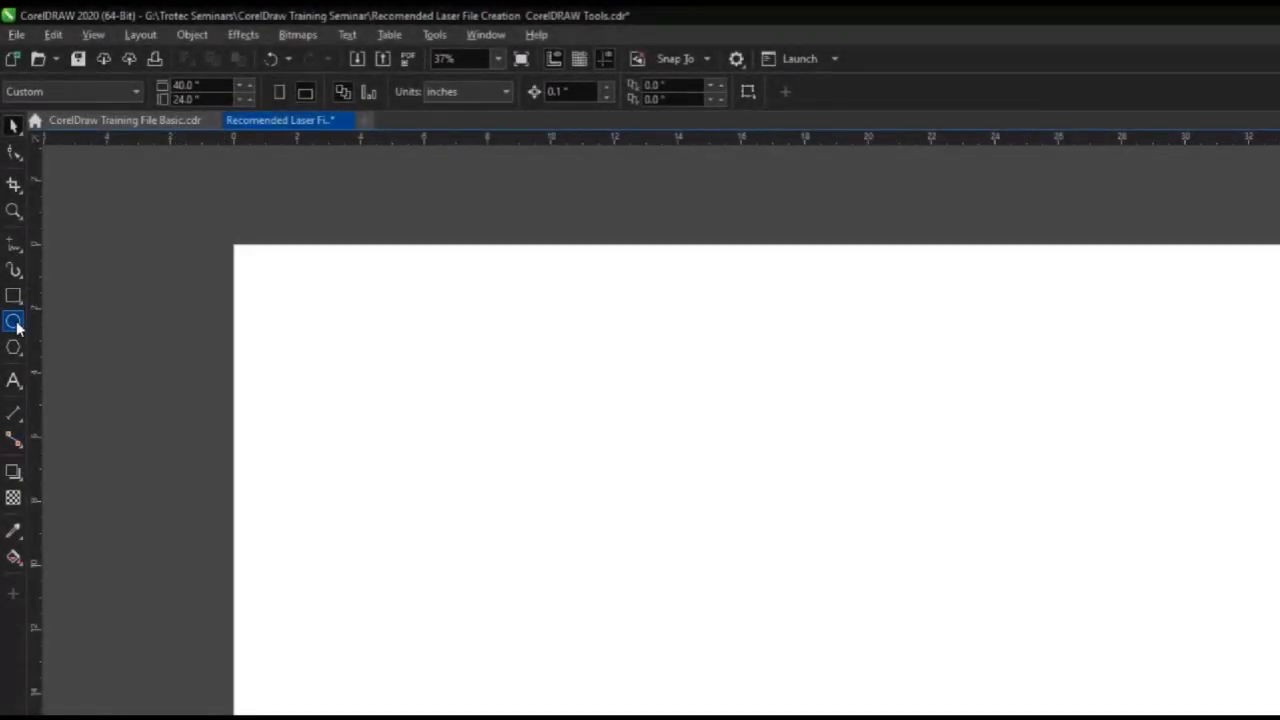
{"action": "left_click", "coordinate": [14, 322]}
{"action": "left_click_drag", "start_coordinate": [368, 320], "coordinate": [453, 422]}
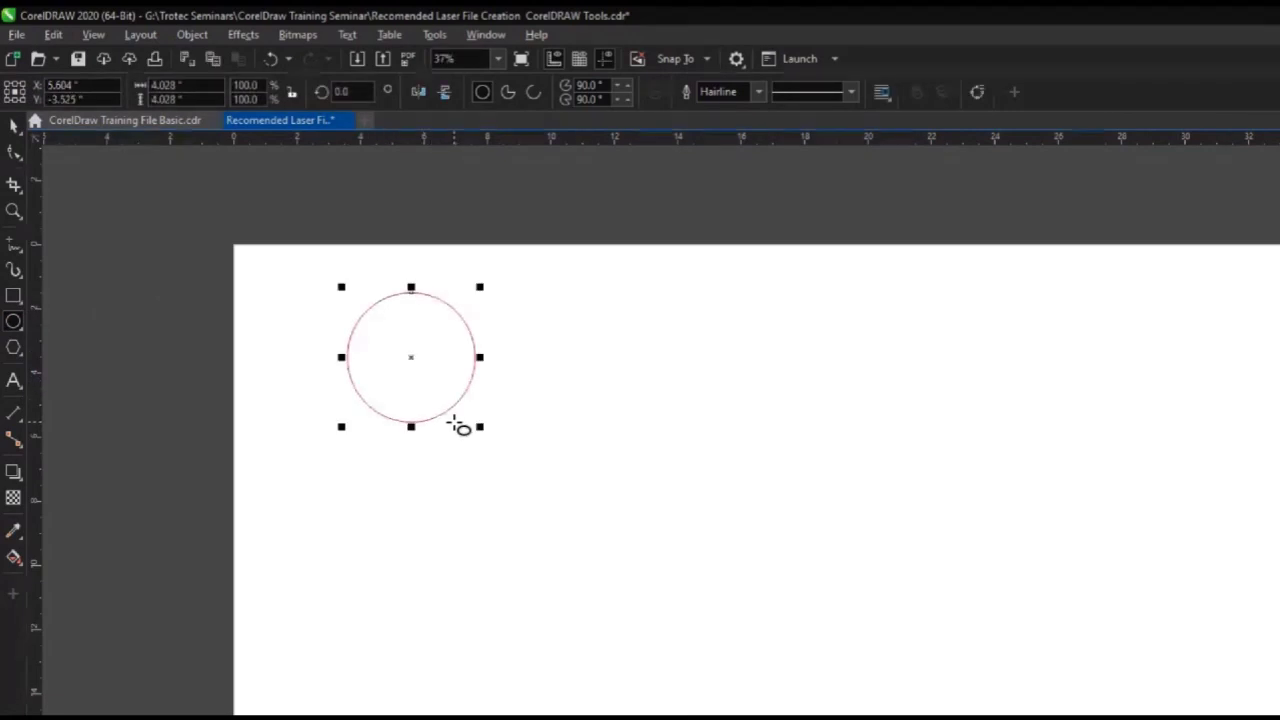
{"action": "left_click", "coordinate": [18, 134]}
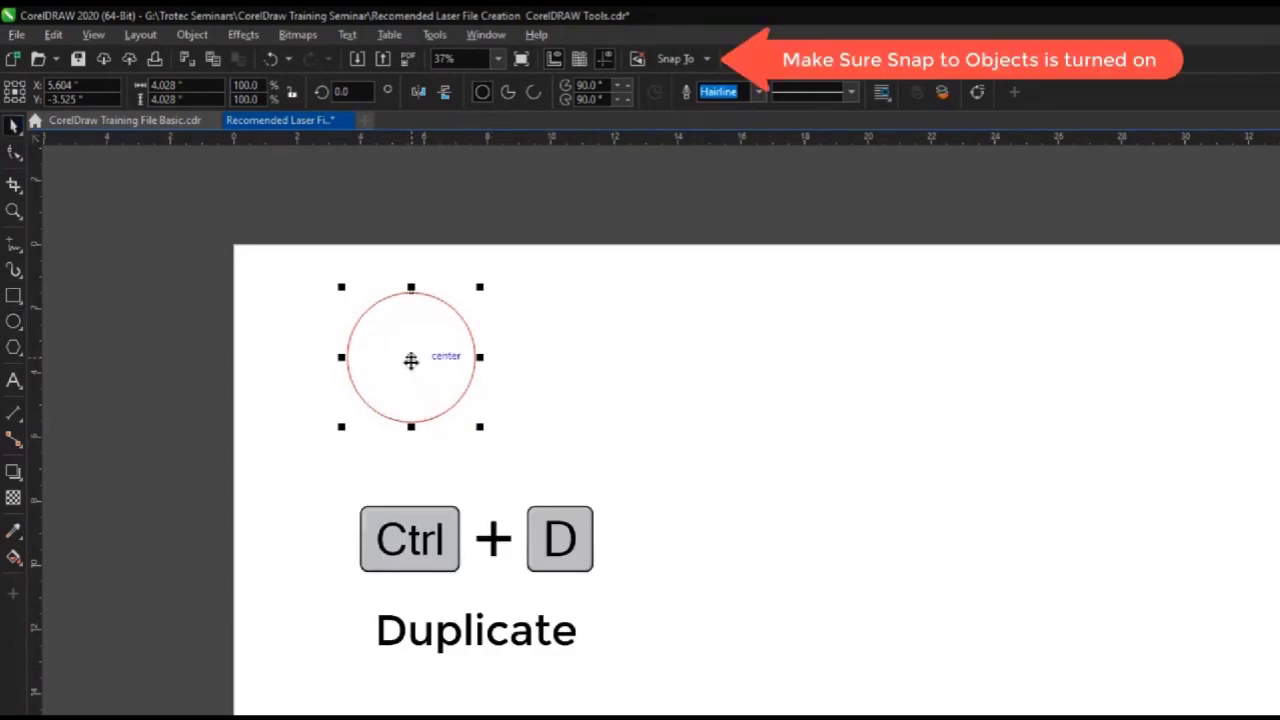
Copy the circle about 2 in to the right and repeat the duplication to make a row of six overlapping circles.
{"action": "left_click_drag", "start_coordinate": [414, 363], "coordinate": [471, 357]}
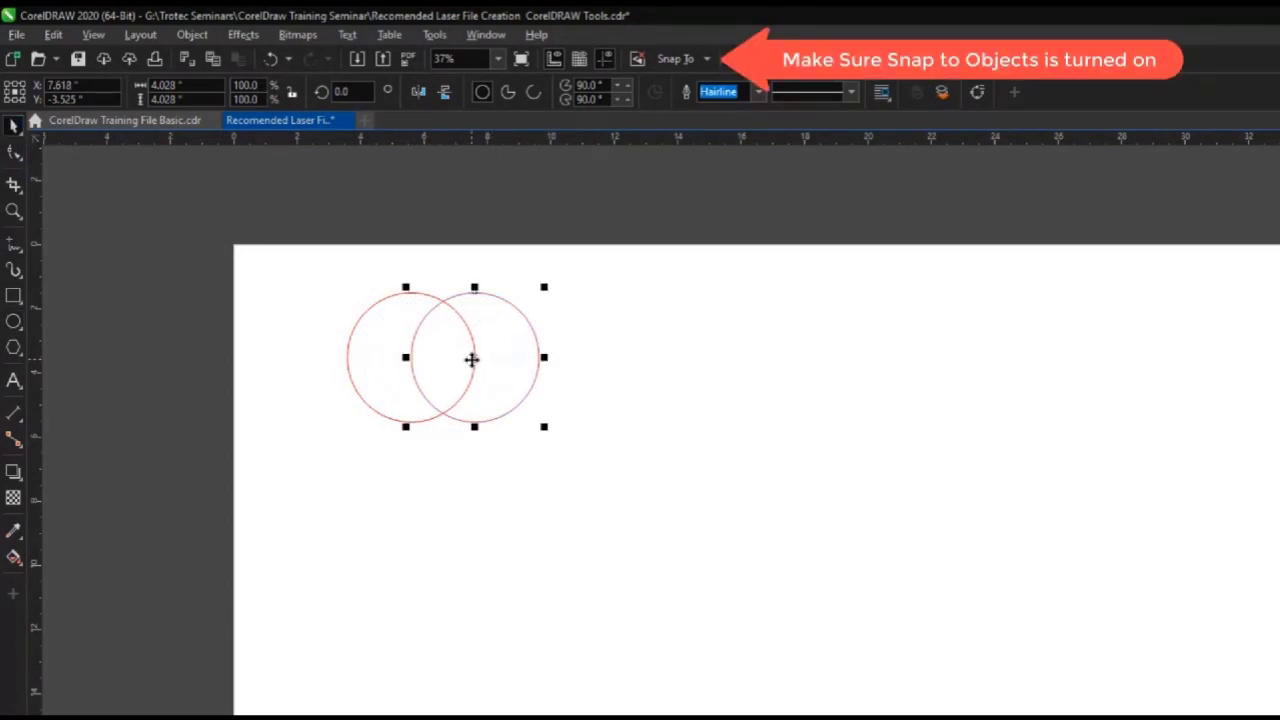
{"action": "key", "text": "ctrl+d"}
{"action": "key", "text": "ctrl+d"}
{"action": "key", "text": "ctrl+d"}
{"action": "key", "text": "ctrl+d"}
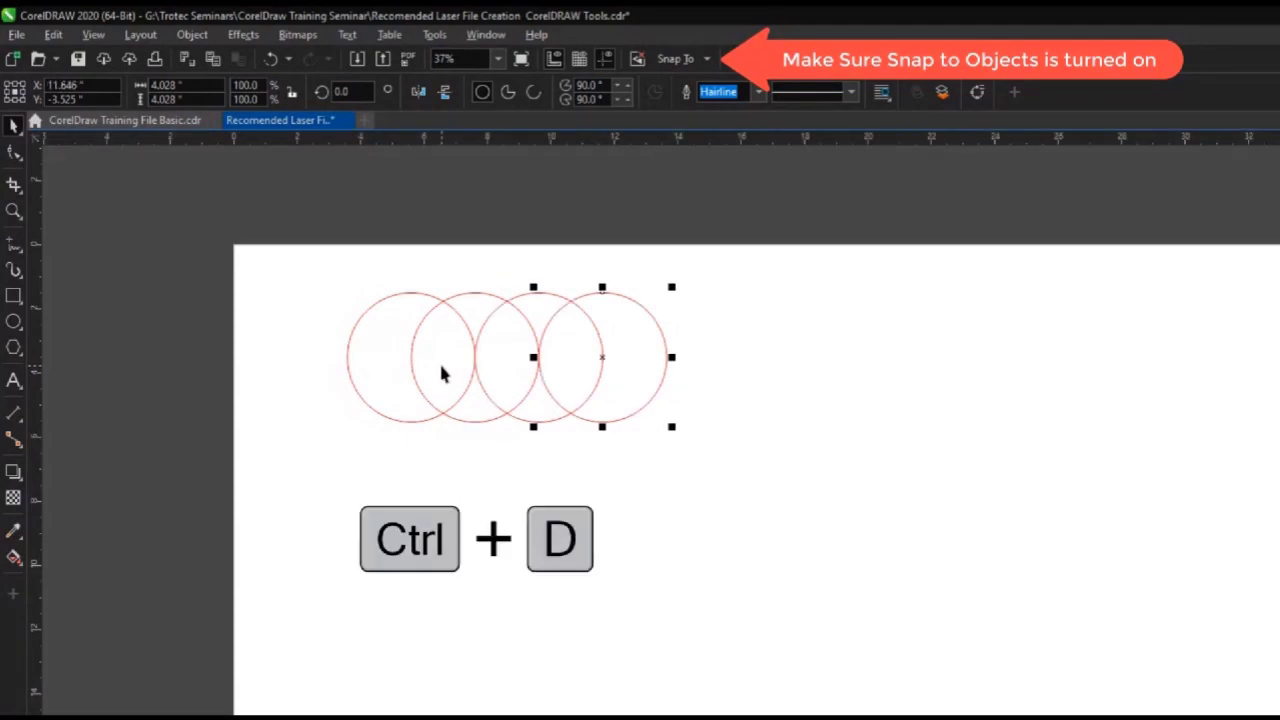
Select all six overlapping circles and weld them into a single scalloped outline.
{"action": "left_click", "coordinate": [316, 280]}
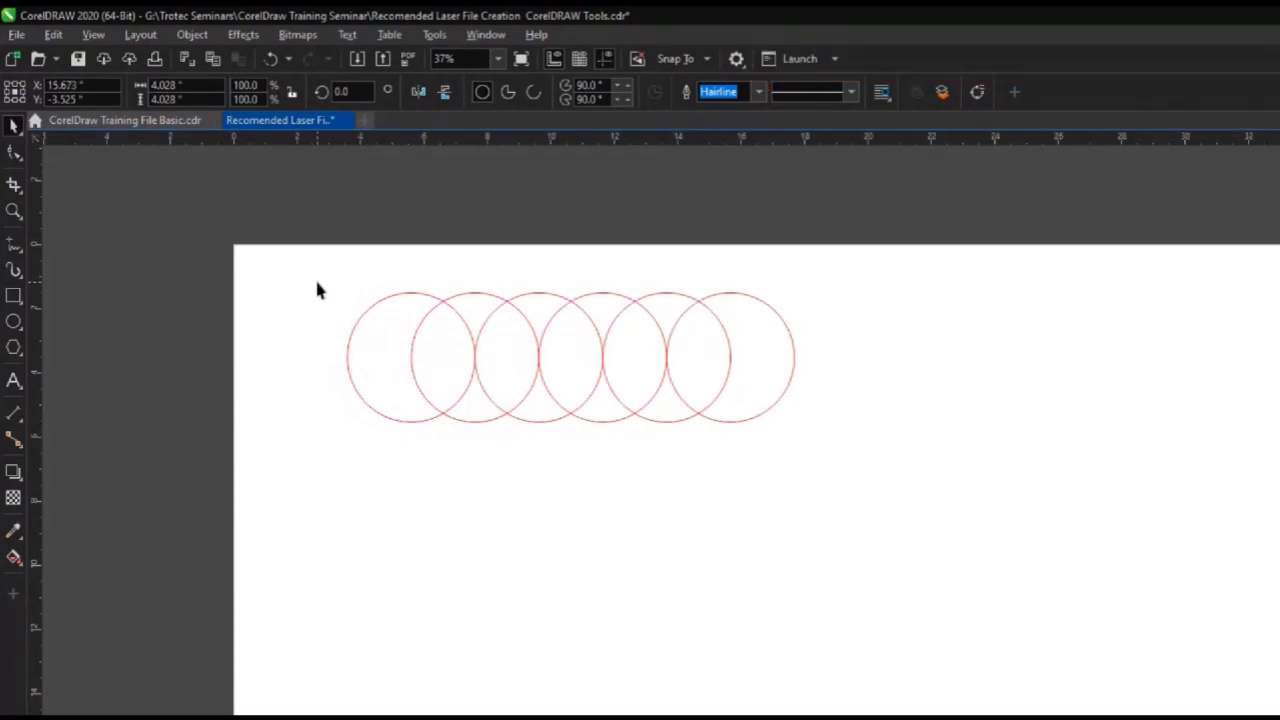
{"action": "left_click_drag", "start_coordinate": [316, 280], "coordinate": [832, 452]}
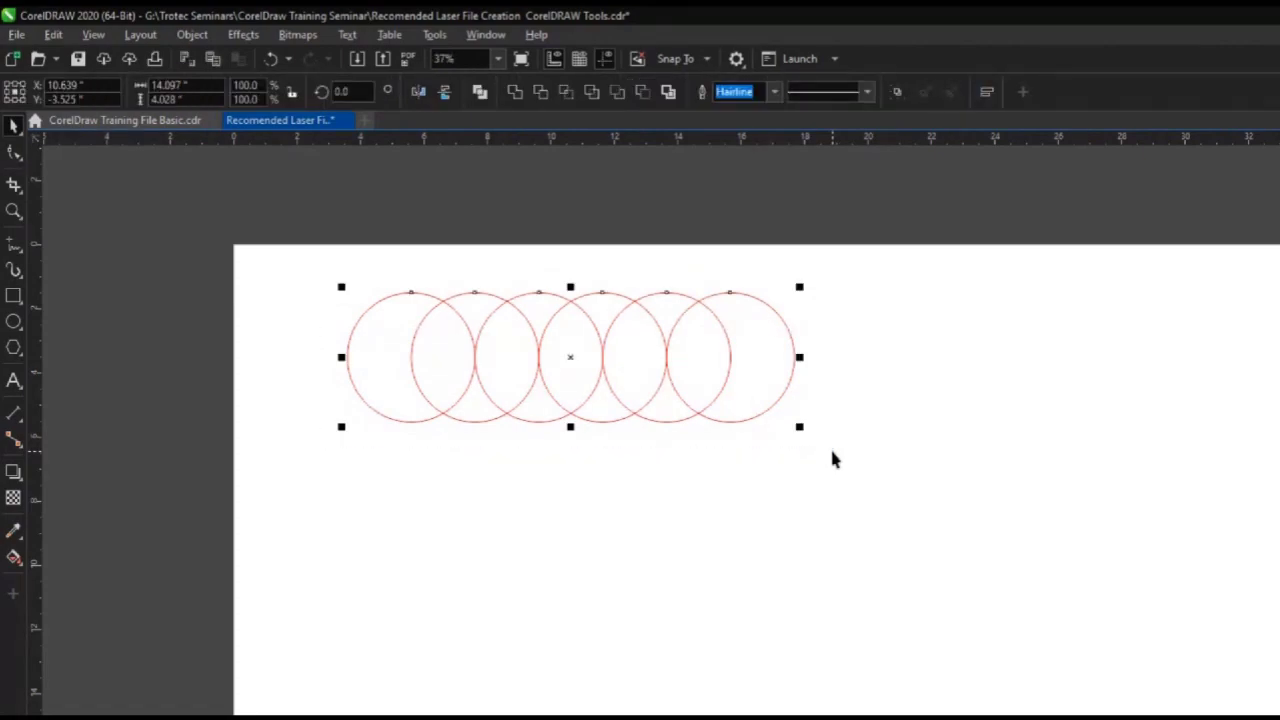
{"action": "left_click", "coordinate": [515, 96]}
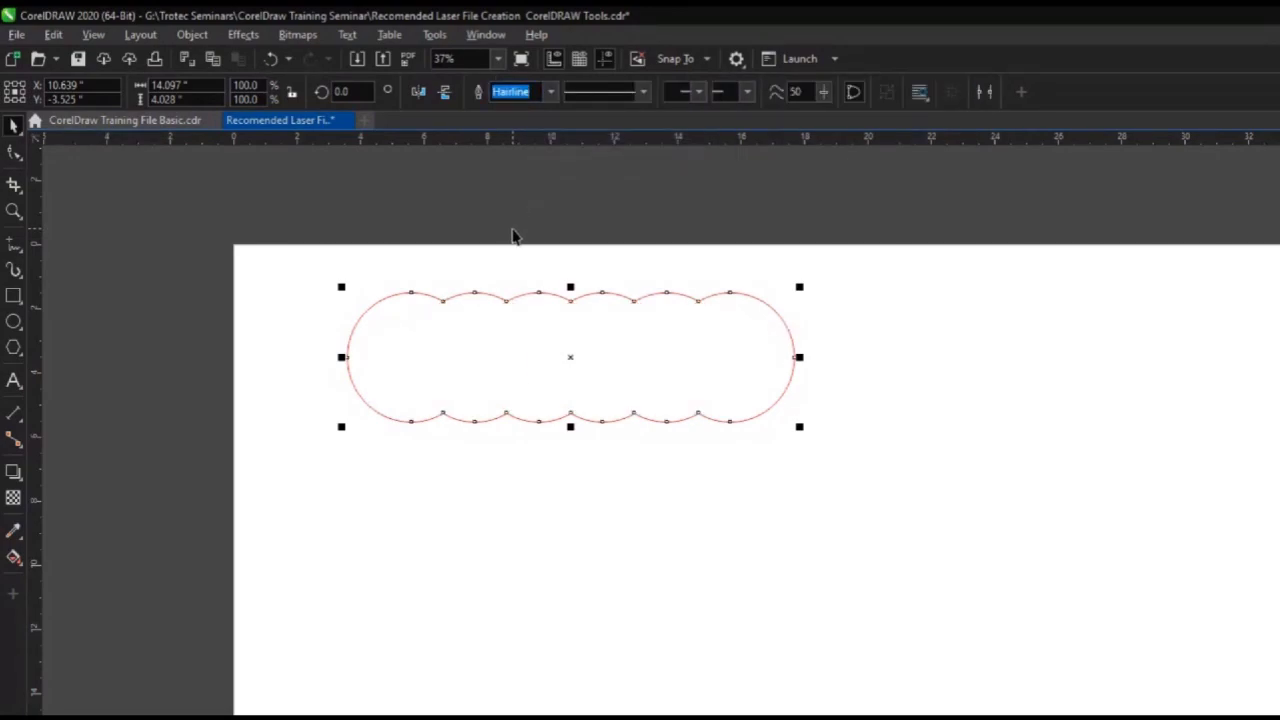
Delete the scalloped outline and draw two overlapping rectangles, about 4.4 by 5 in and 4.7 by 4.2 in, the second lower and further right.
{"action": "left_click", "coordinate": [520, 260]}
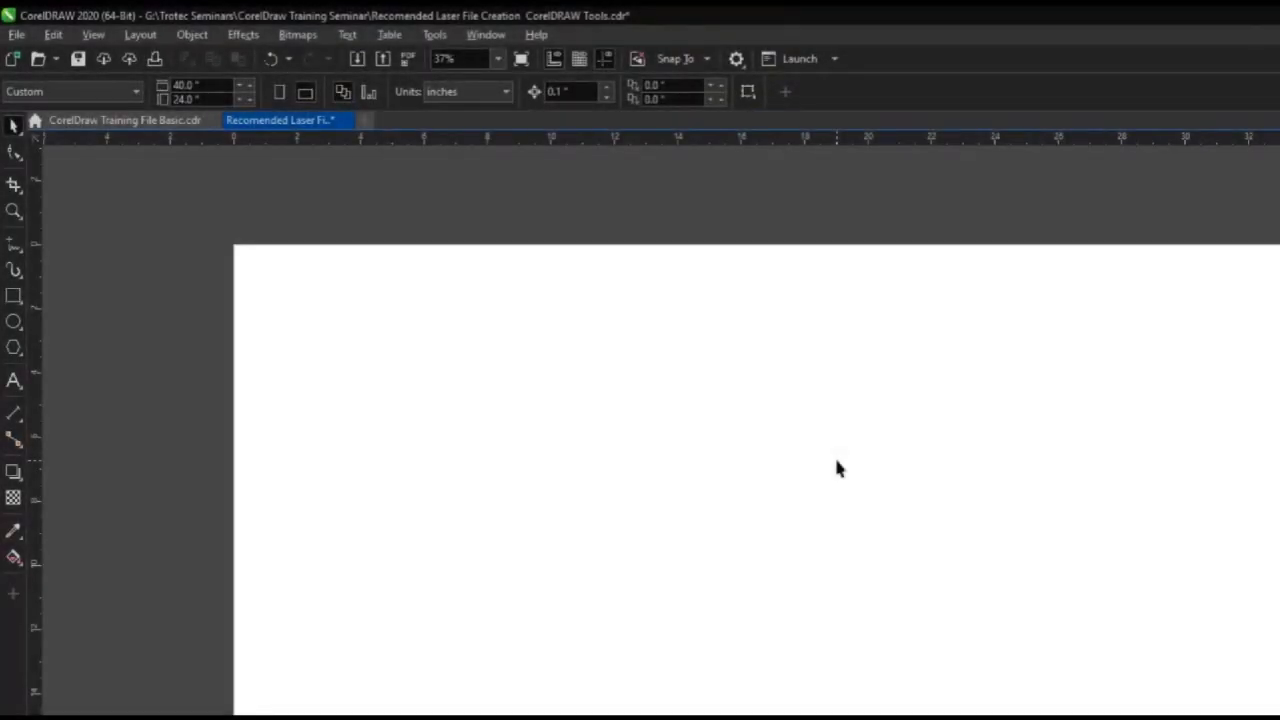
{"action": "left_click", "coordinate": [14, 296]}
{"action": "left_click_drag", "start_coordinate": [459, 274], "coordinate": [601, 436]}
{"action": "left_click_drag", "start_coordinate": [546, 363], "coordinate": [698, 500]}
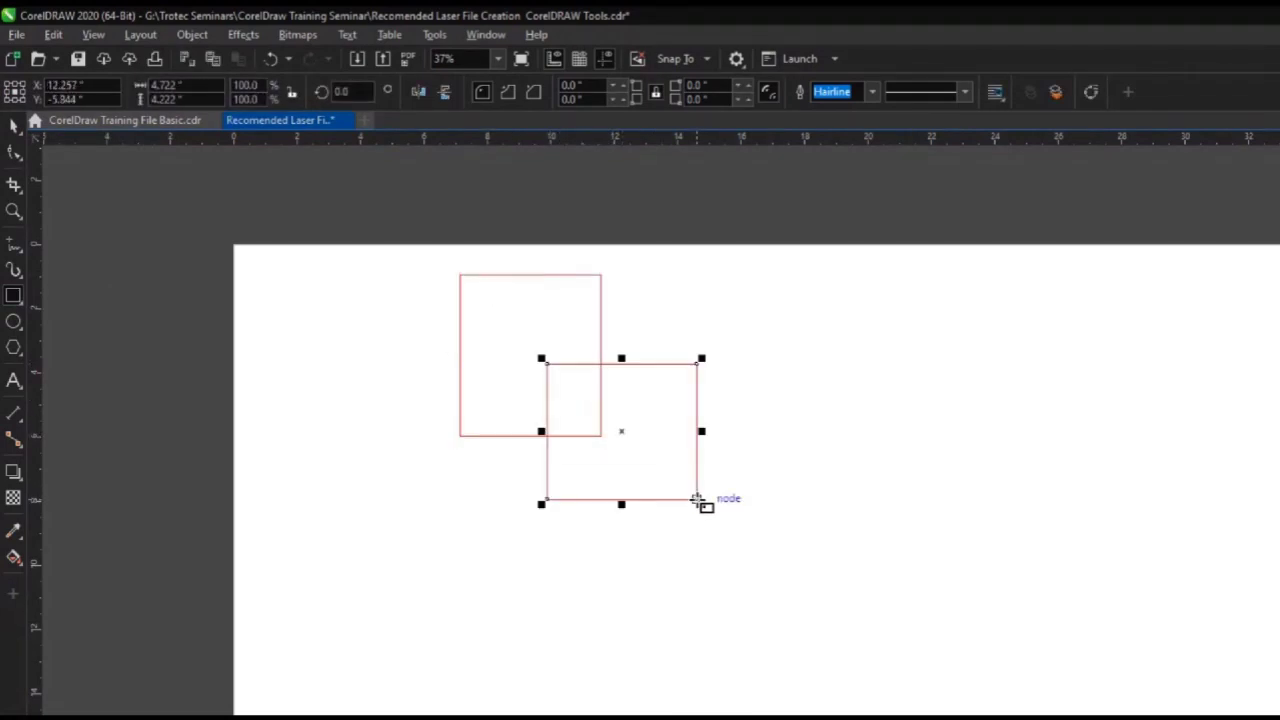
Select both rectangles, try Front minus back on them, and undo it.
{"action": "left_click", "coordinate": [15, 125]}
{"action": "left_click_drag", "start_coordinate": [443, 254], "coordinate": [765, 547]}
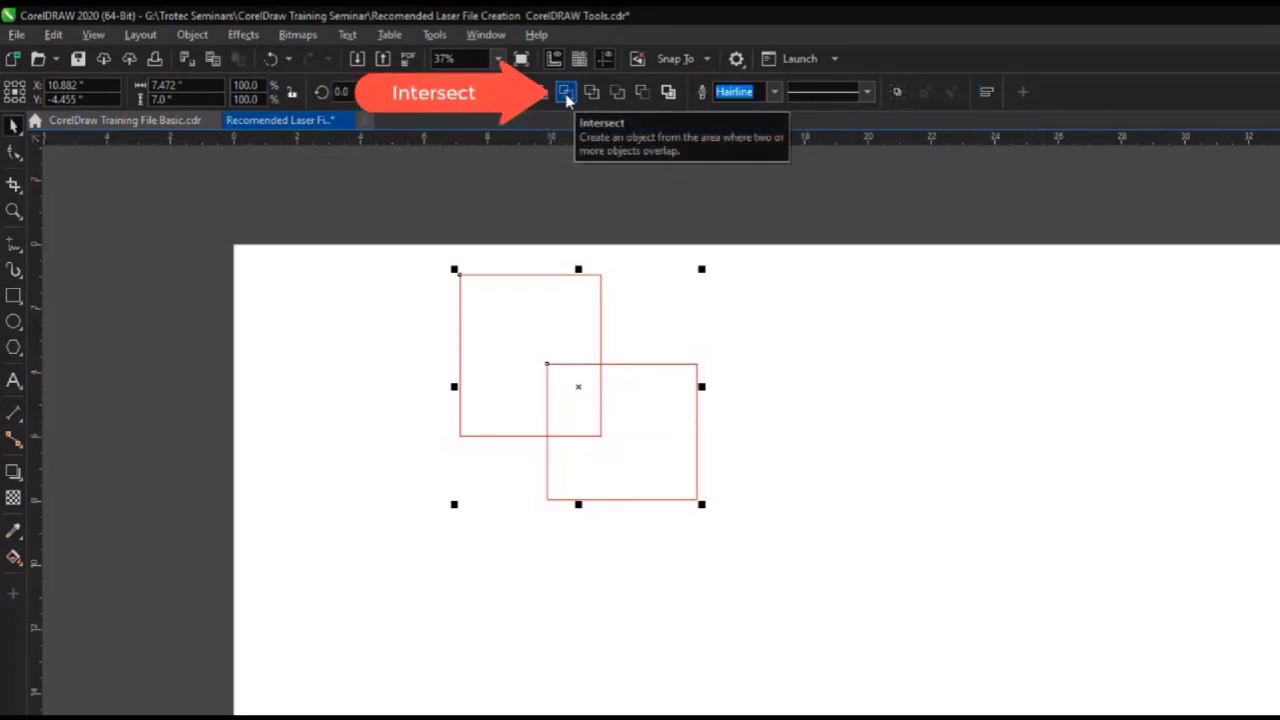
{"action": "left_click", "coordinate": [620, 92]}
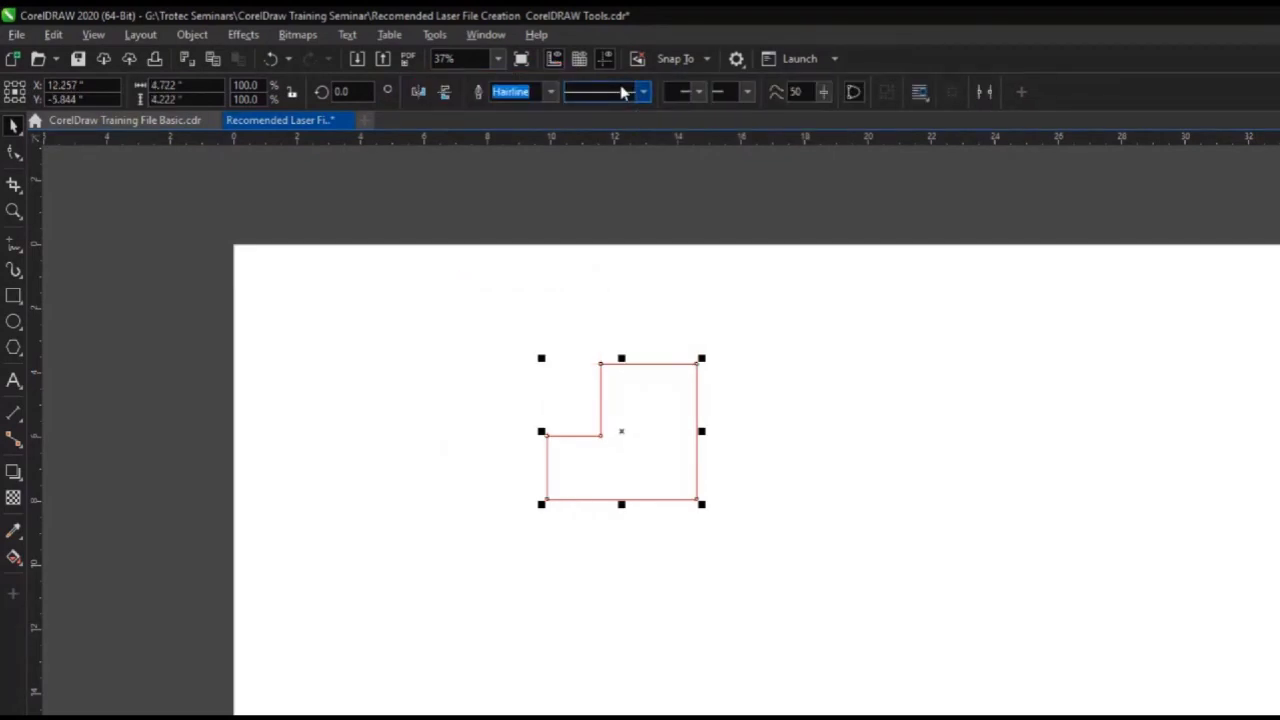
{"action": "left_click", "coordinate": [272, 61]}
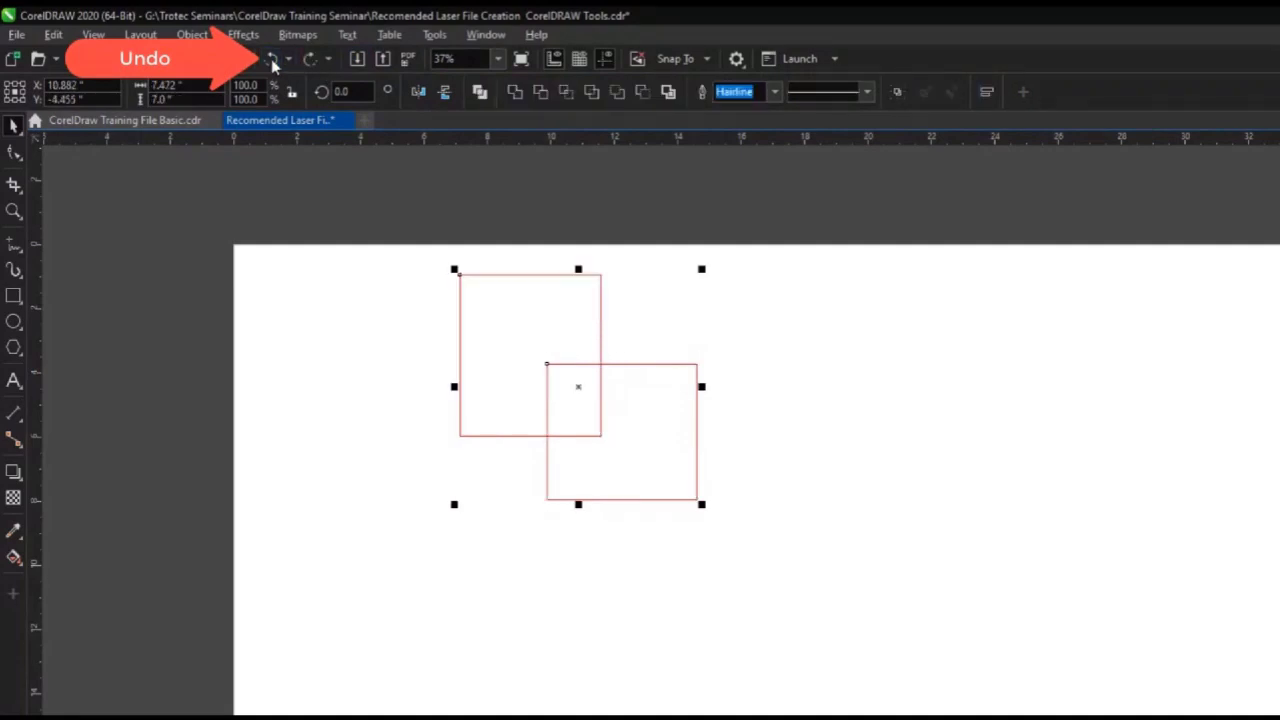
Try Back minus front and Simplify on the two rectangles, undoing each operation.
{"action": "left_click", "coordinate": [642, 93]}
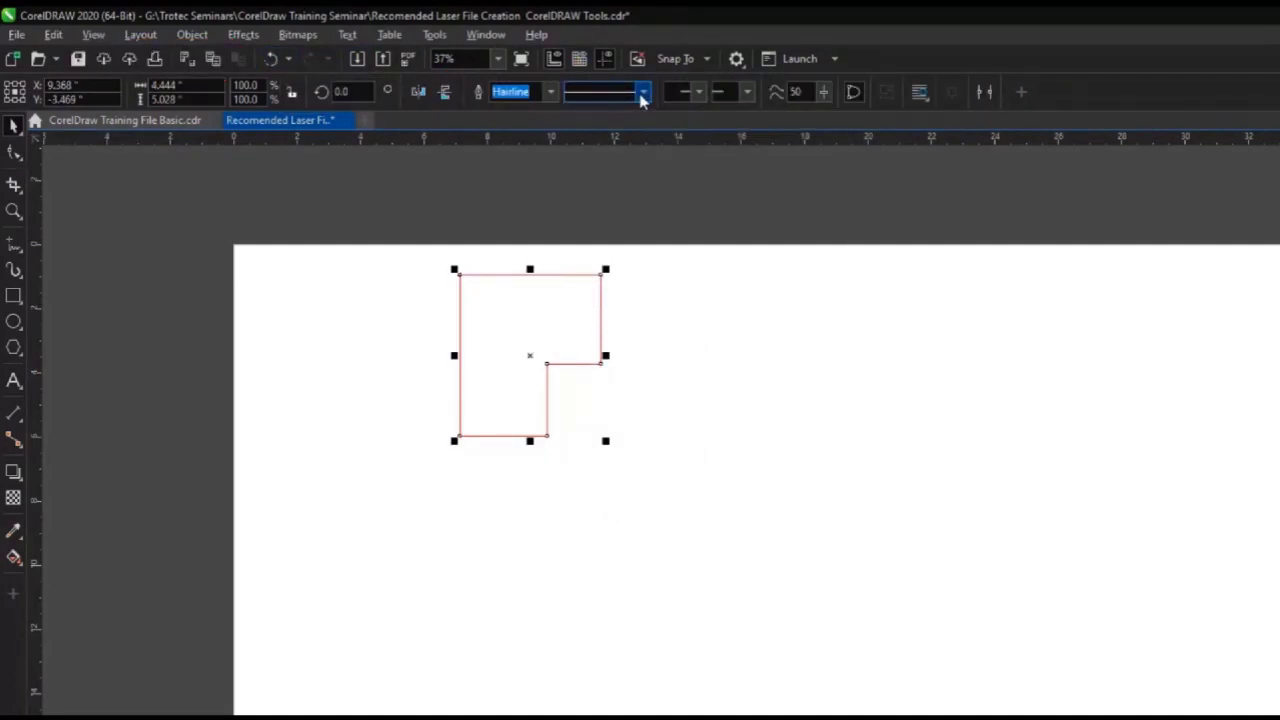
{"action": "left_click", "coordinate": [270, 60]}
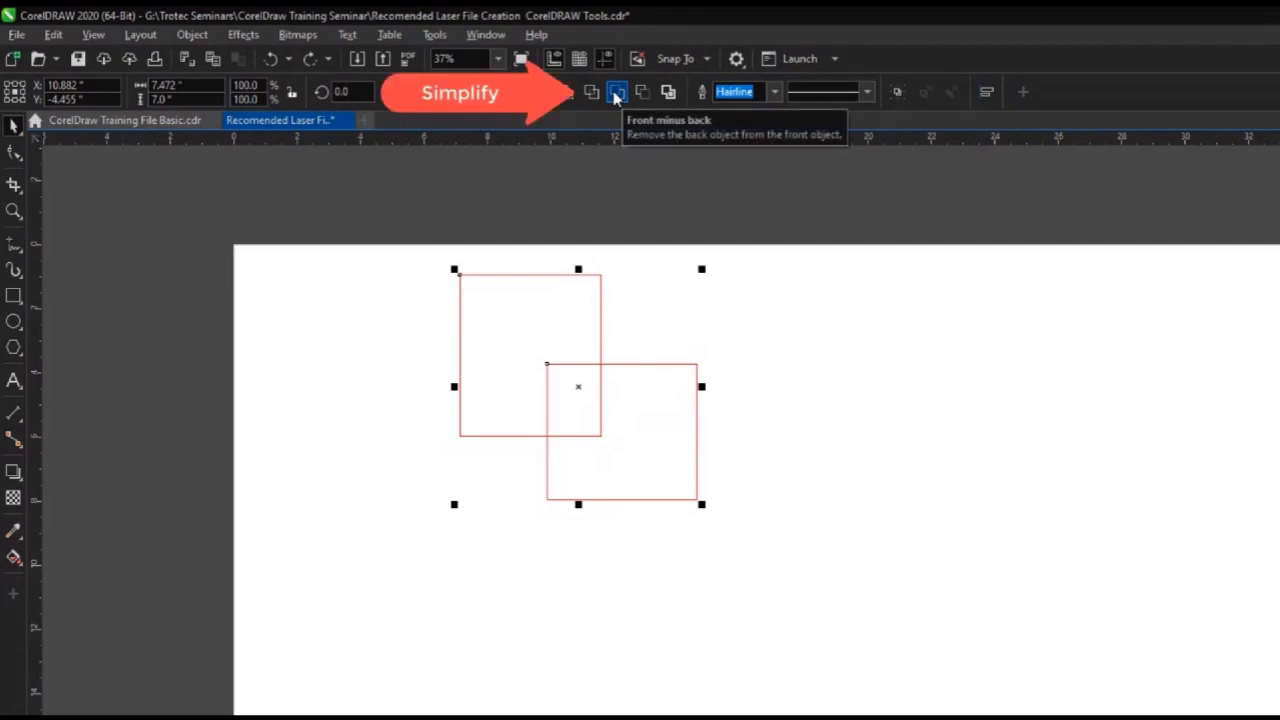
{"action": "left_click", "coordinate": [592, 92]}
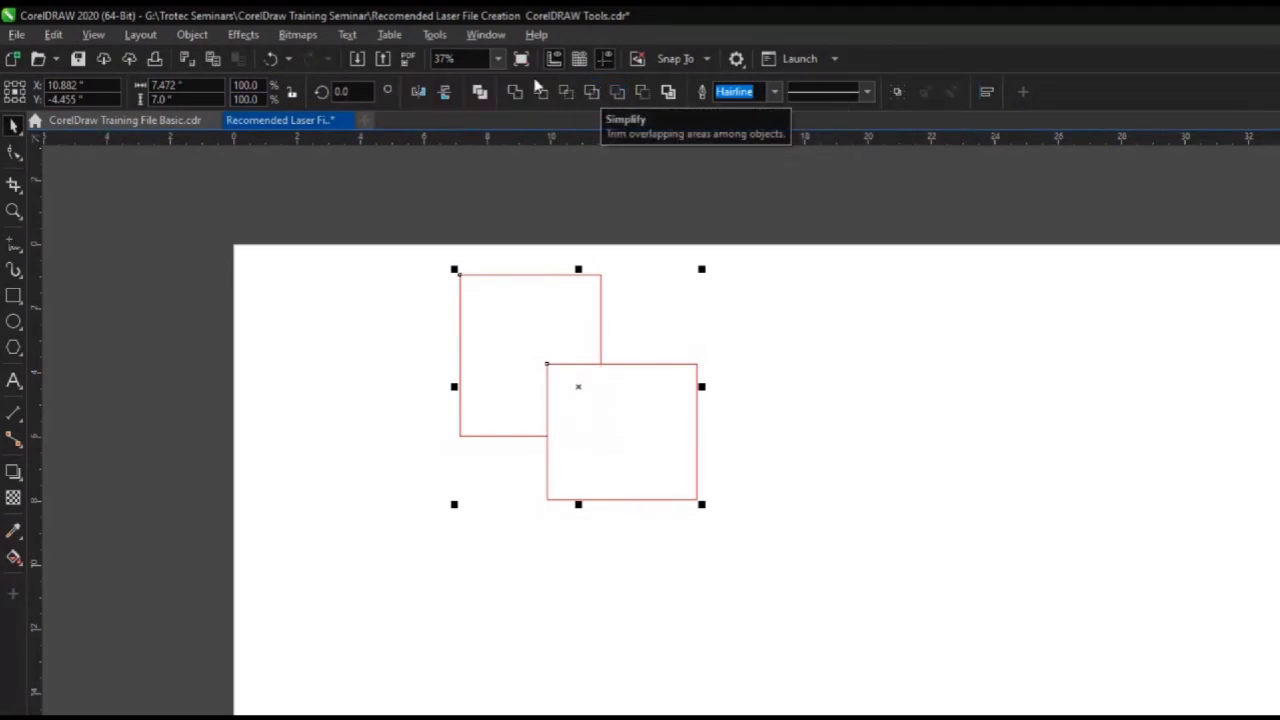
{"action": "left_click", "coordinate": [272, 60]}
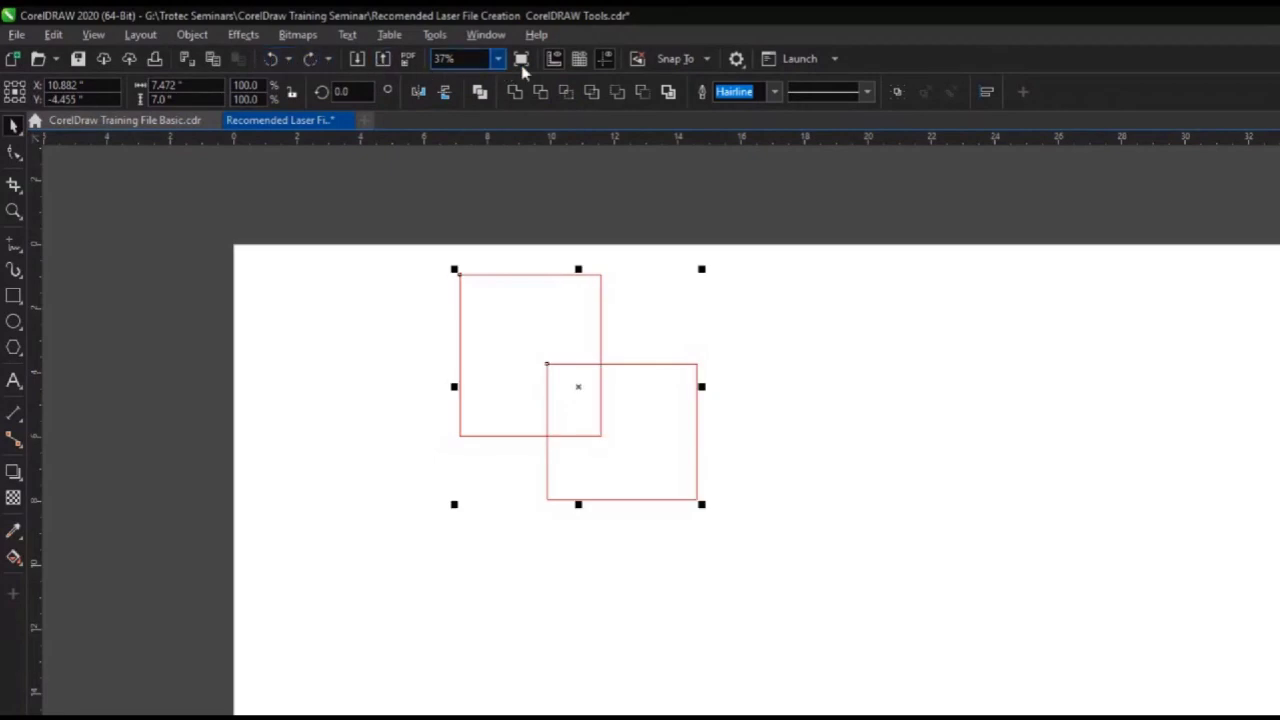
Create an Intersect shape from the rectangles' overlap, move it down and left outside them, and delete it.
{"action": "left_click", "coordinate": [564, 93]}
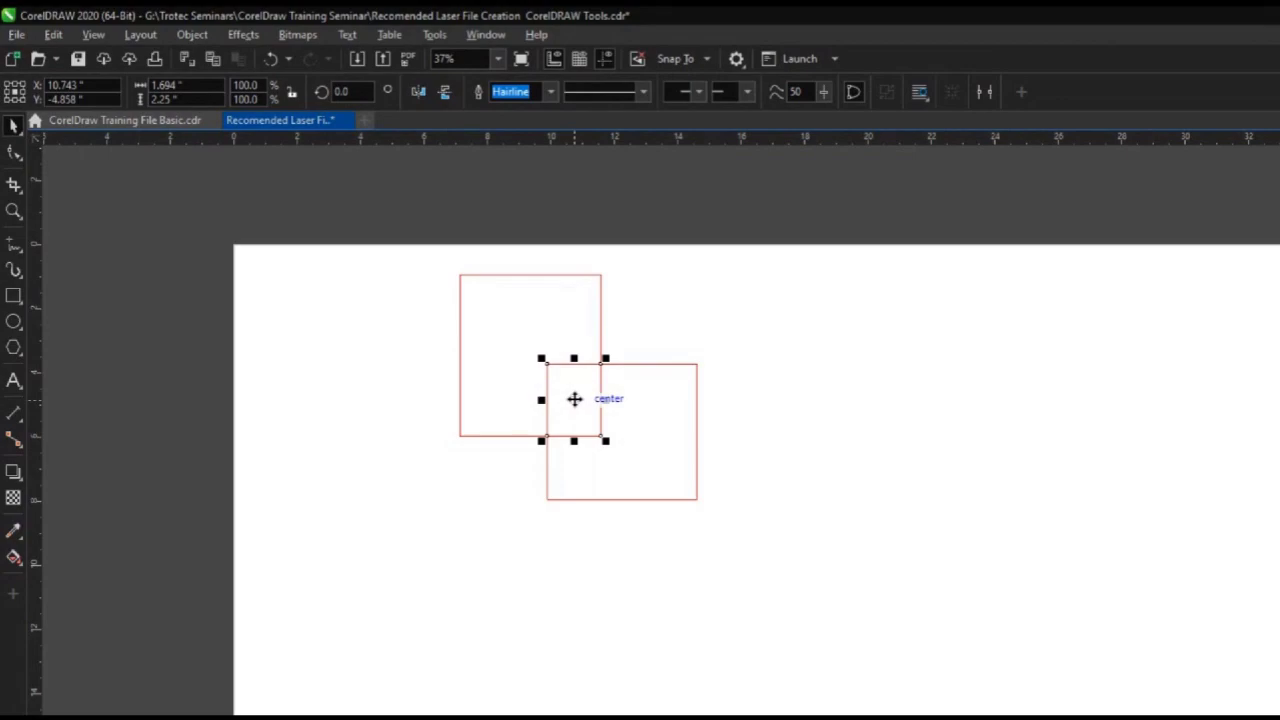
{"action": "left_click_drag", "start_coordinate": [574, 399], "coordinate": [474, 522]}
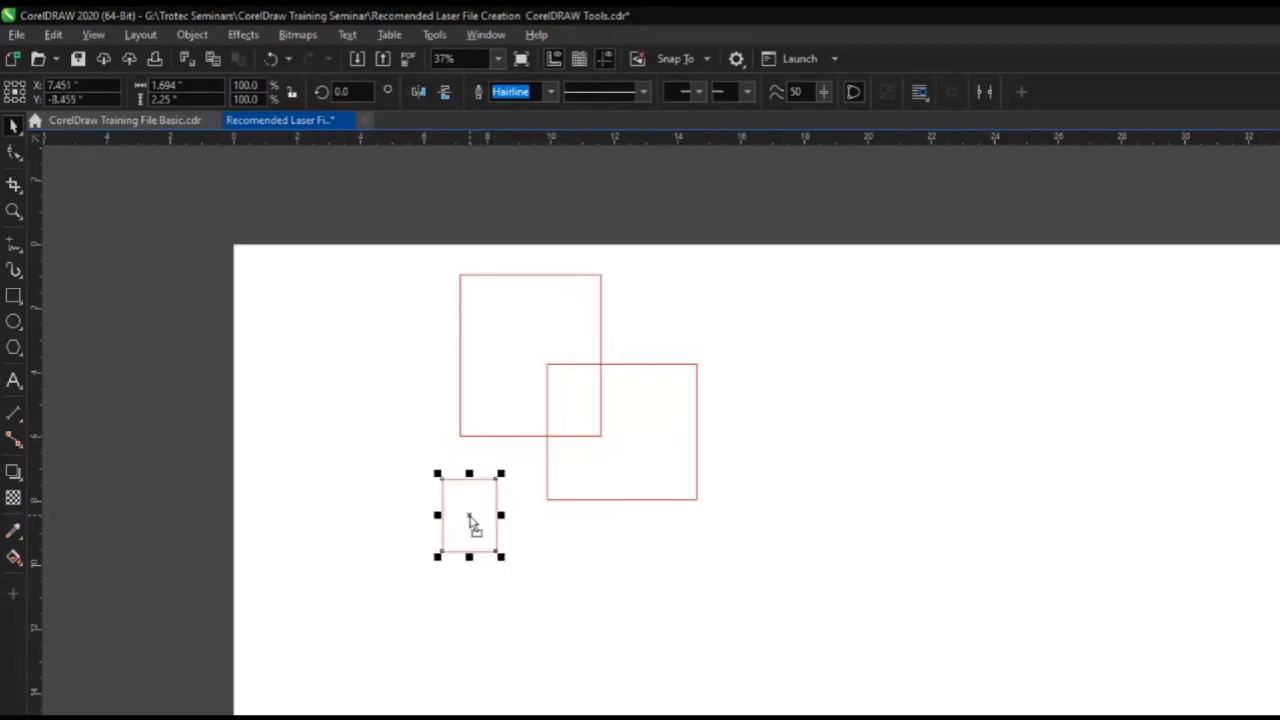
{"action": "key", "text": "Delete"}
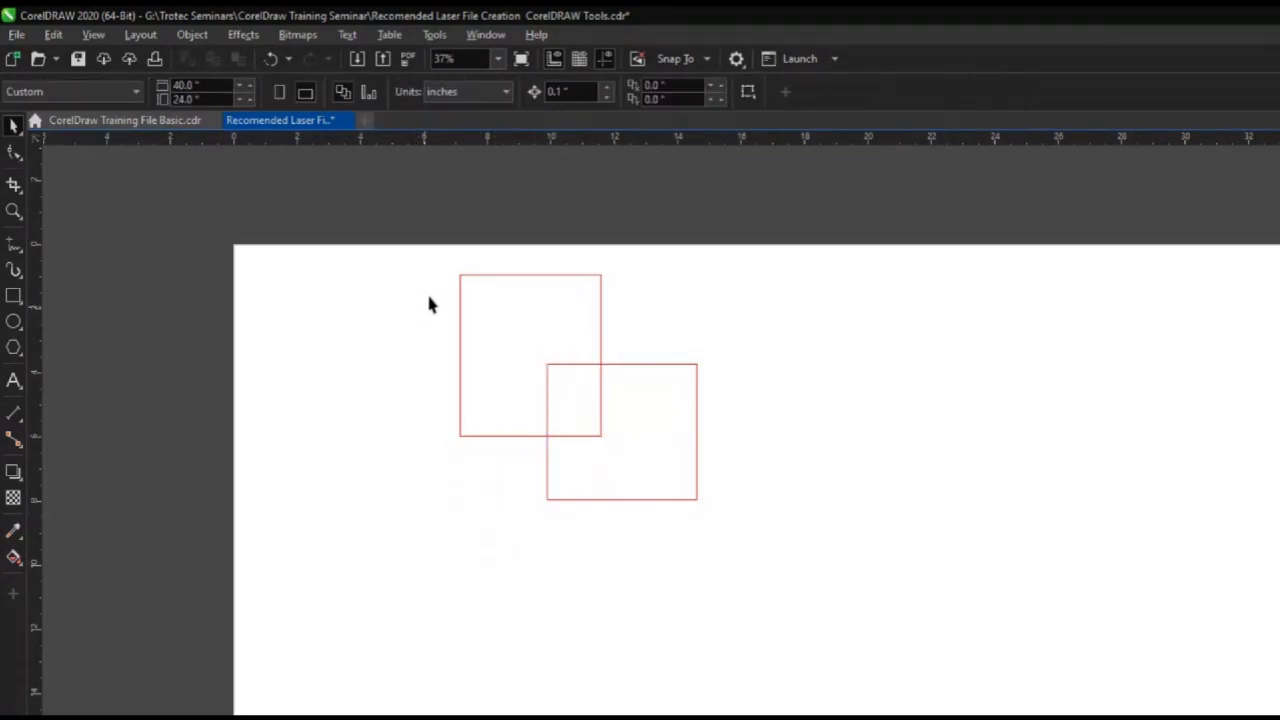
Trim the upper-left rectangle with the overlapping lower-right one and move the notched piece about 5.3 in to the left.
{"action": "left_click_drag", "start_coordinate": [414, 245], "coordinate": [768, 535]}
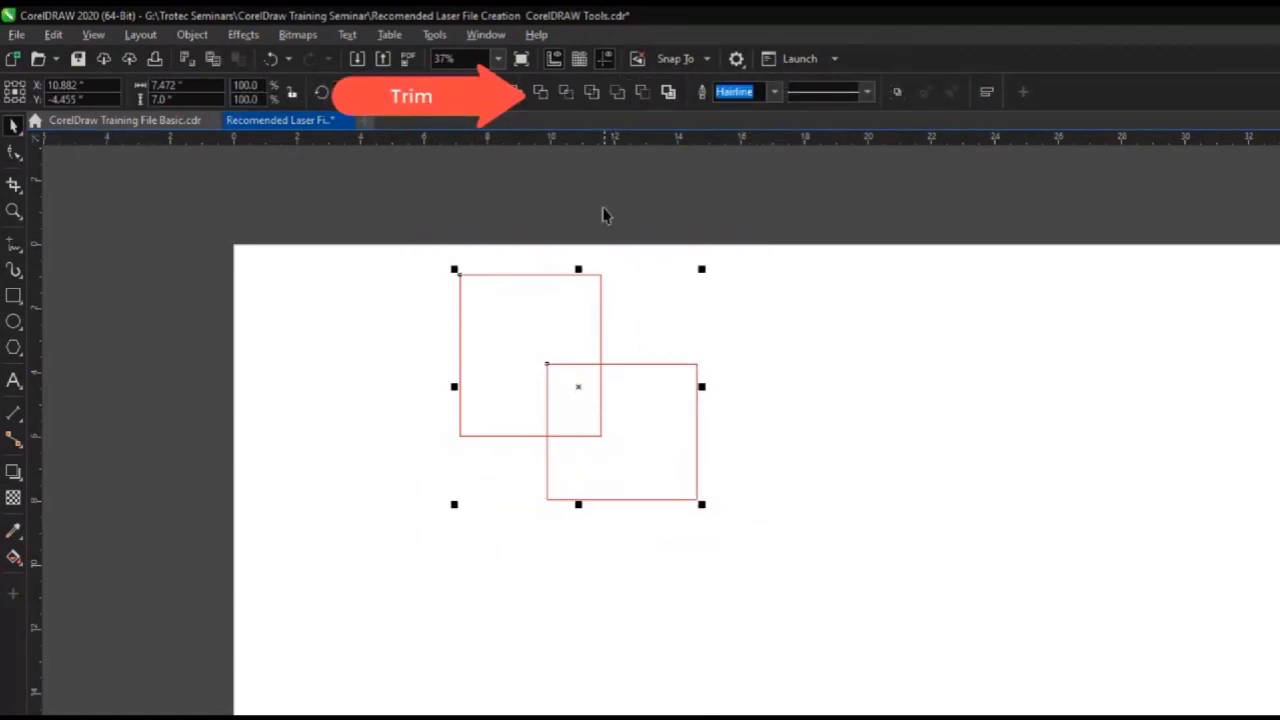
{"action": "left_click", "coordinate": [540, 93]}
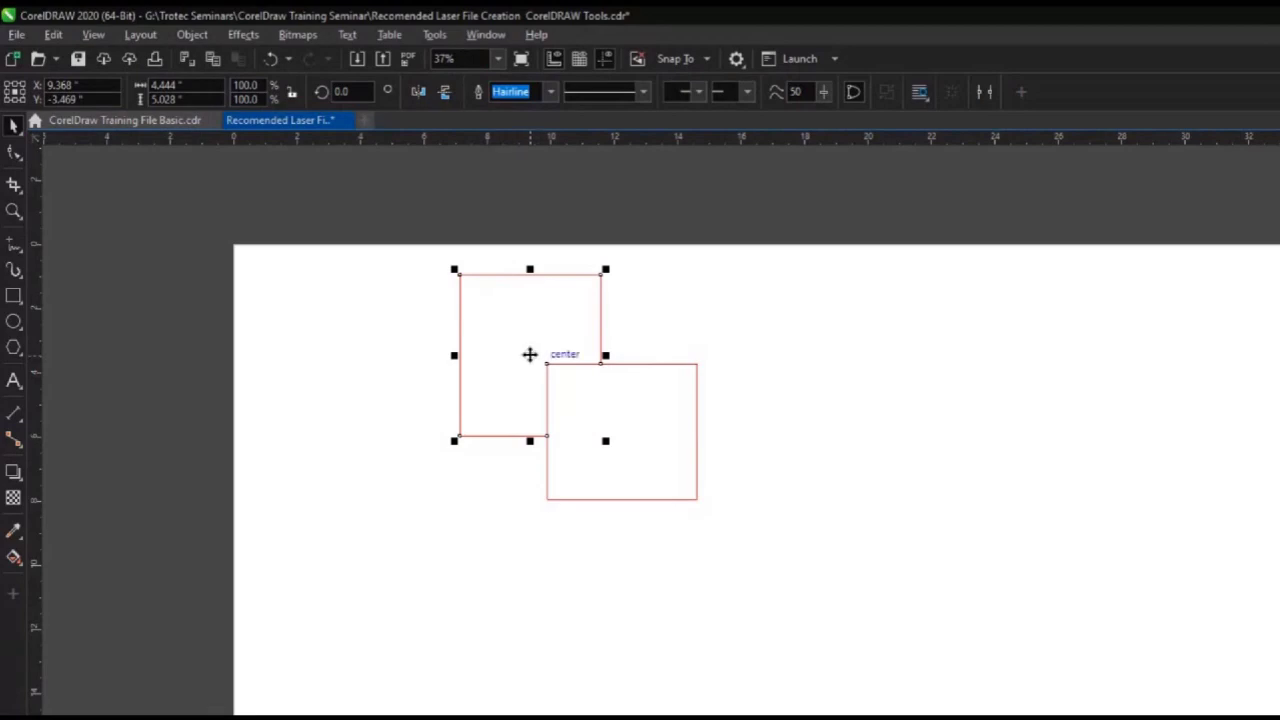
{"action": "left_click_drag", "start_coordinate": [530, 355], "coordinate": [363, 382]}
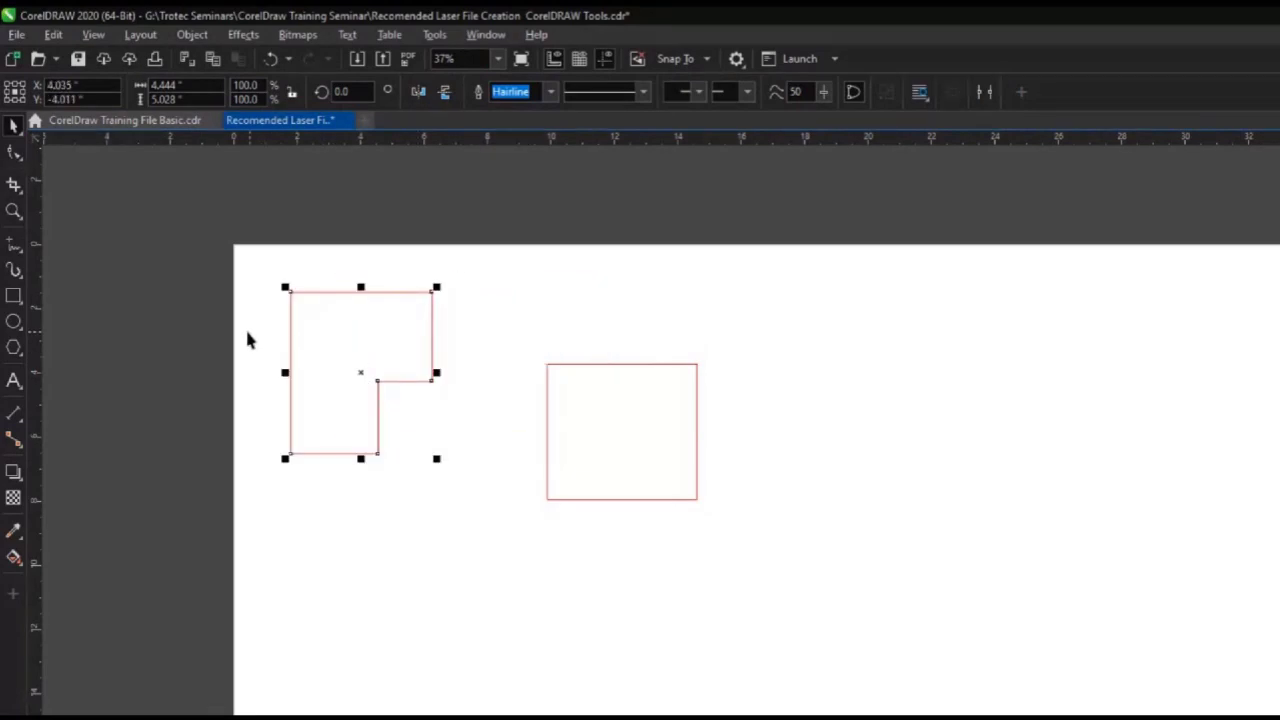
{"action": "left_click_drag", "start_coordinate": [246, 262], "coordinate": [812, 574]}
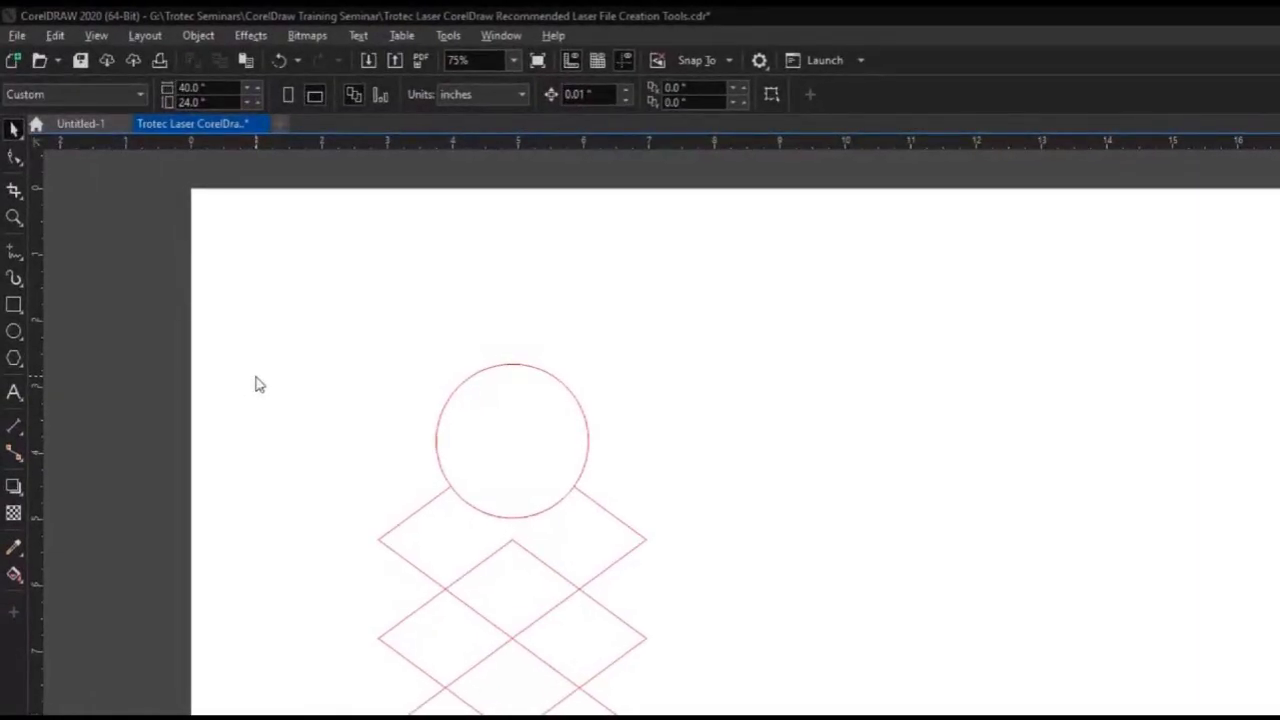
Remove the inner circle arcs and crossing diamond lines with Virtual Segment Delete, keeping only the figure's outer zigzag outline.
{"action": "left_click", "coordinate": [24, 204]}
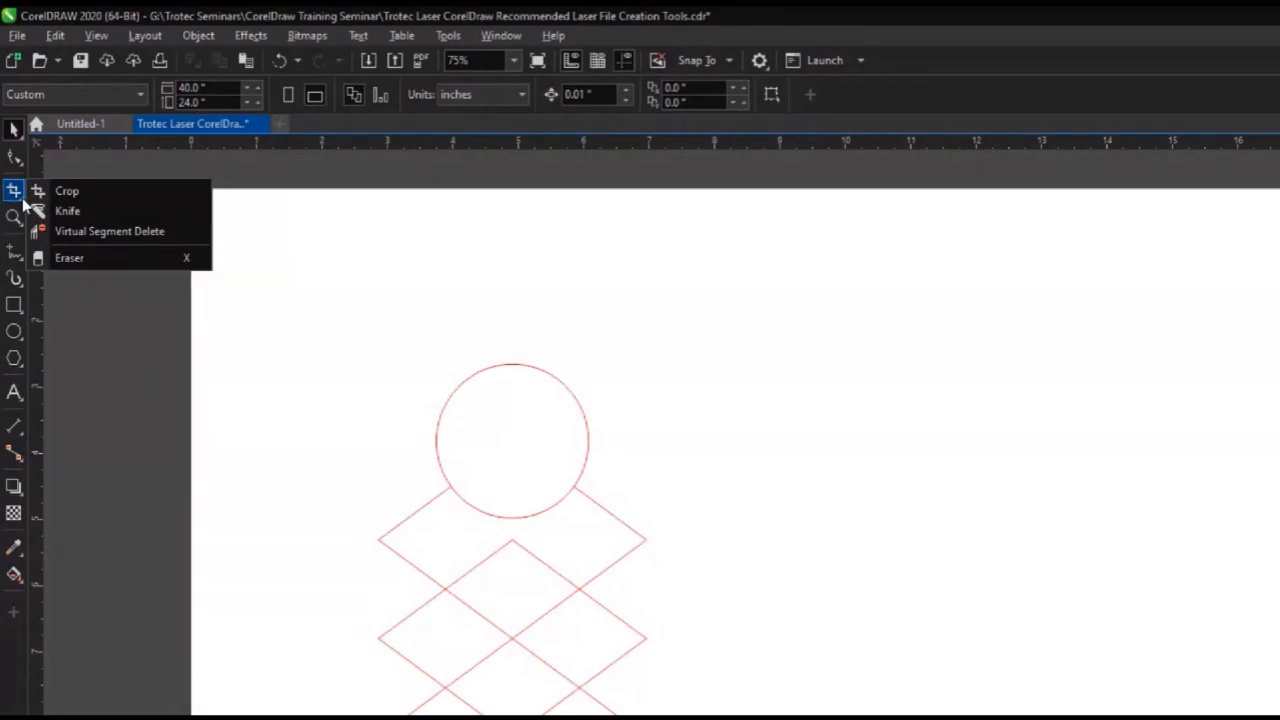
{"action": "left_click", "coordinate": [106, 234]}
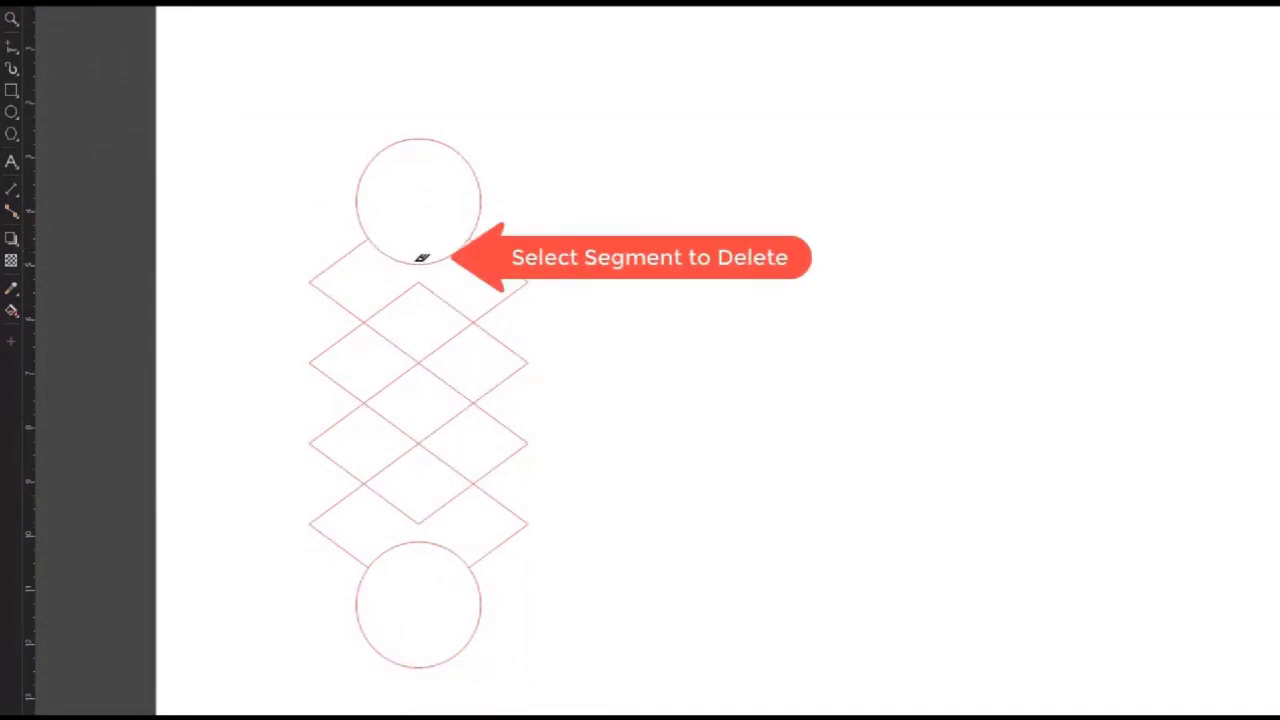
{"action": "left_click", "coordinate": [423, 260]}
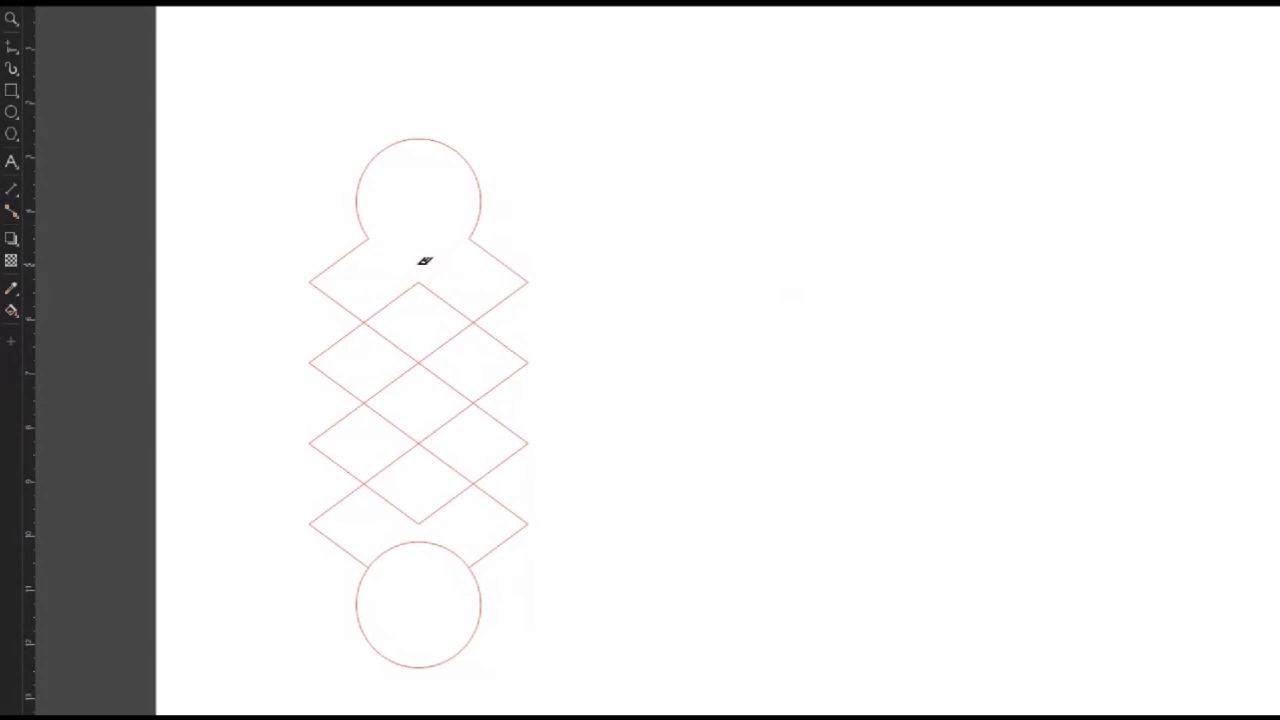
{"action": "left_click", "coordinate": [443, 421]}
{"action": "left_click", "coordinate": [416, 539]}
{"action": "left_click_drag", "start_coordinate": [389, 221], "coordinate": [450, 562]}
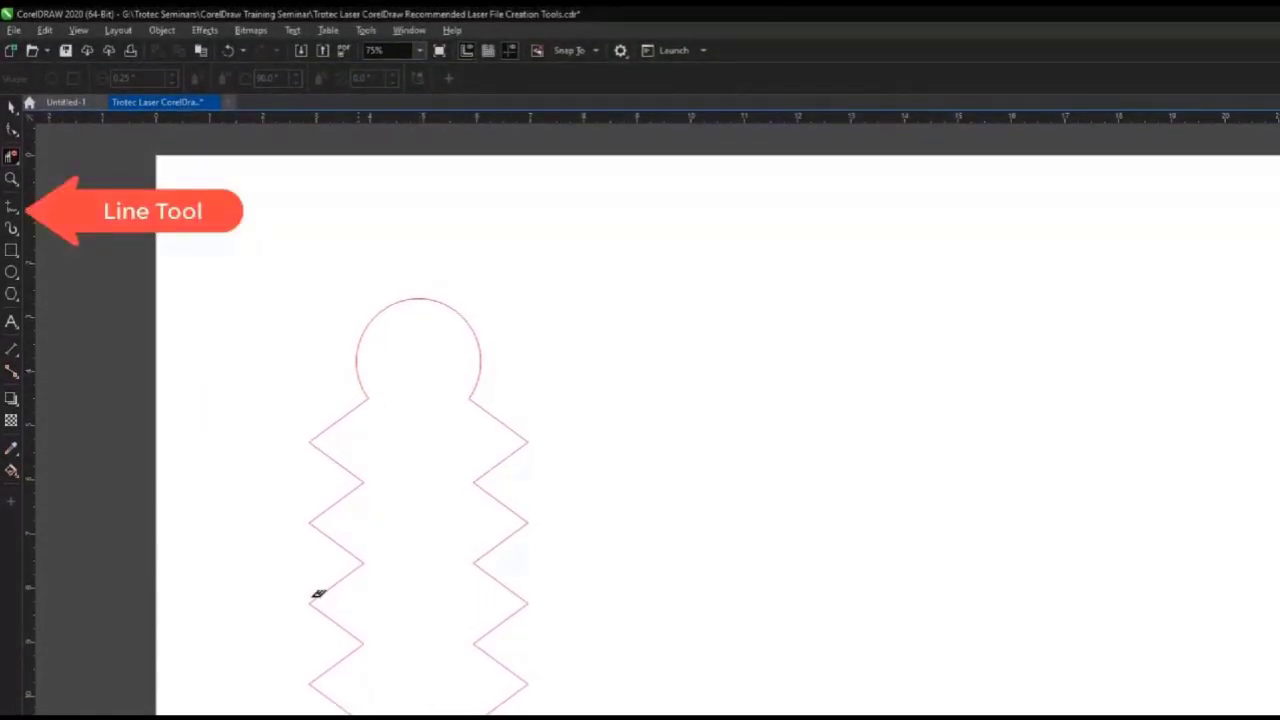
Draw four freehand lines crossing in a lattice to the right of the zigzag figure, two sloping each way.
{"action": "left_click", "coordinate": [12, 210]}
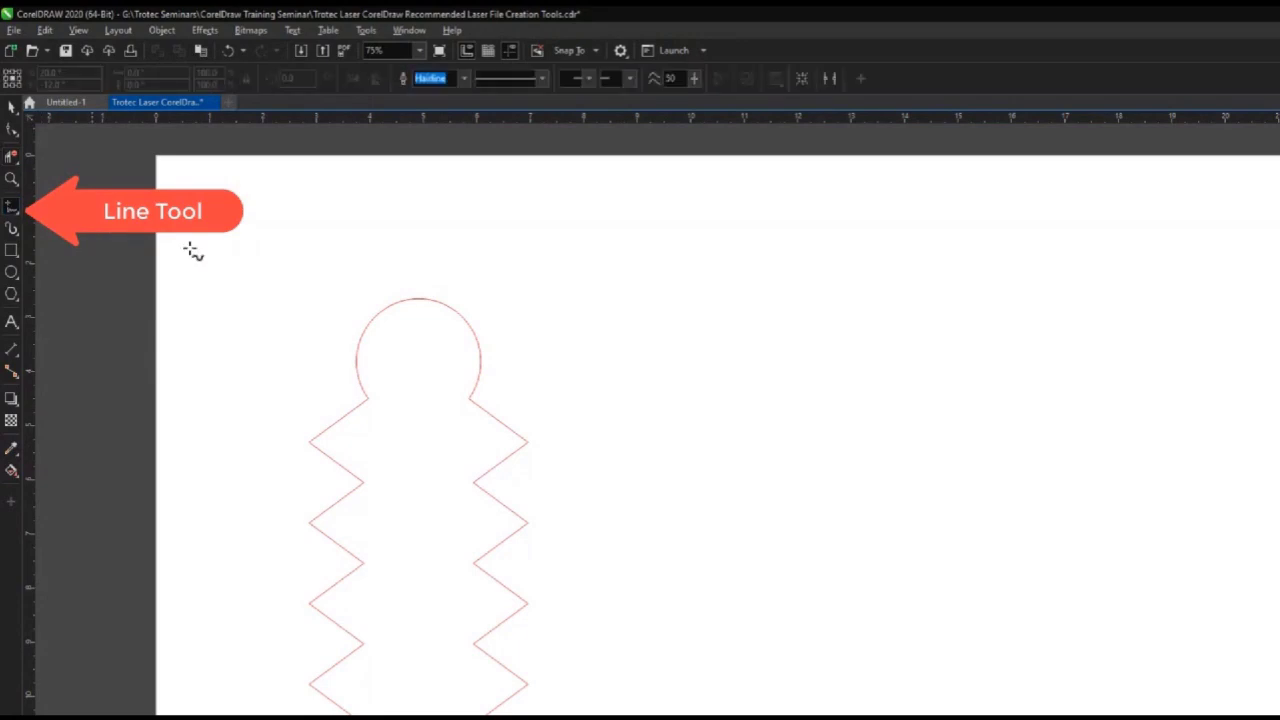
{"action": "left_click", "coordinate": [634, 312]}
{"action": "left_click_drag", "start_coordinate": [692, 368], "coordinate": [819, 467]}
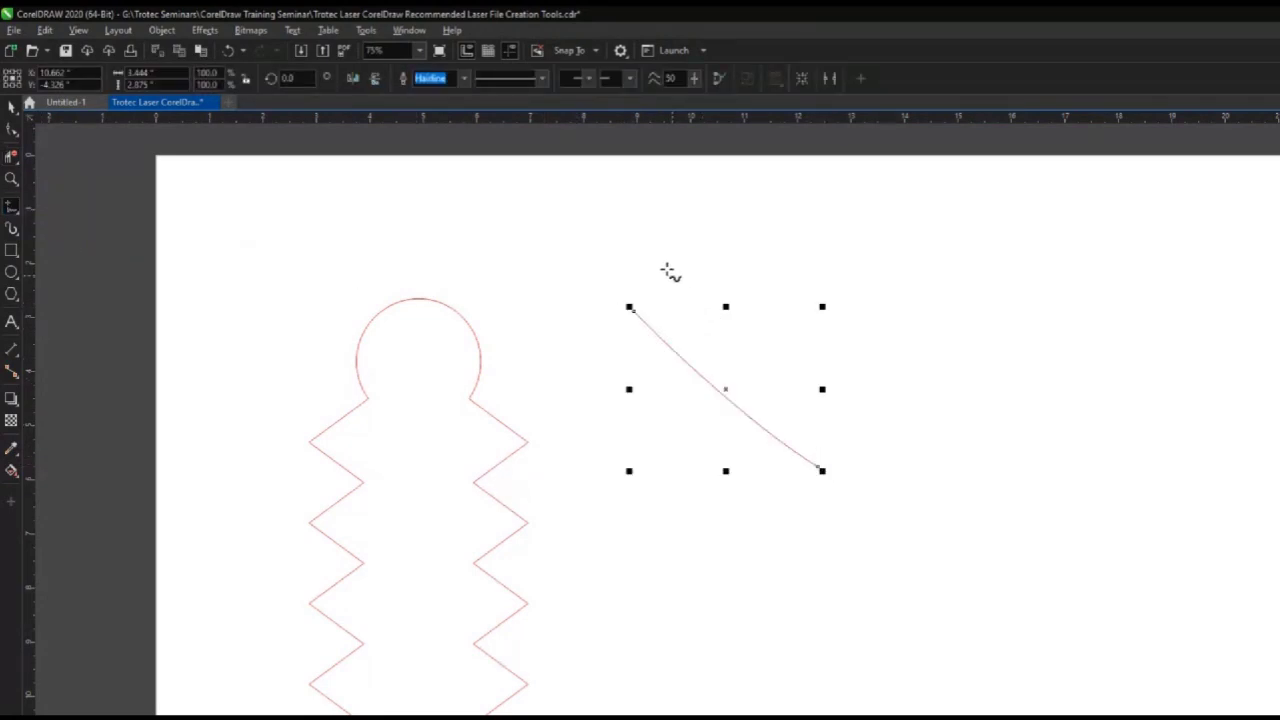
{"action": "left_click_drag", "start_coordinate": [666, 266], "coordinate": [832, 403]}
{"action": "left_click_drag", "start_coordinate": [778, 258], "coordinate": [662, 440]}
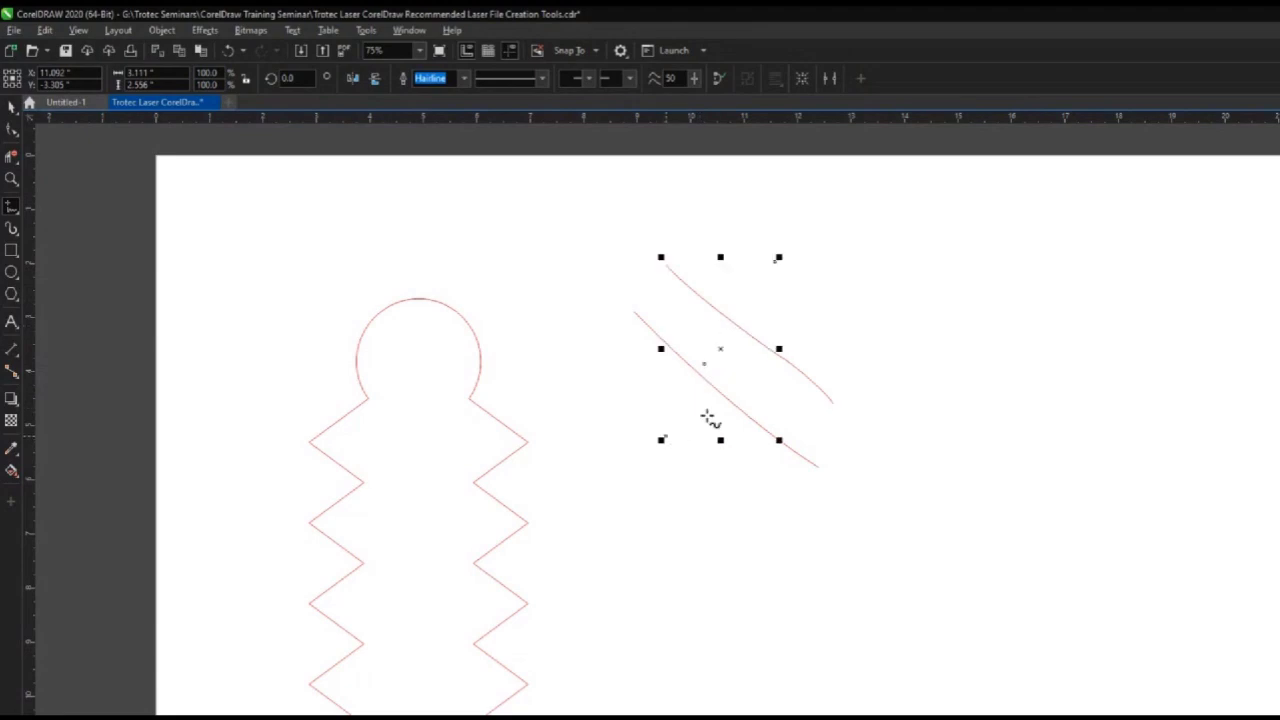
{"action": "left_click_drag", "start_coordinate": [816, 316], "coordinate": [724, 466]}
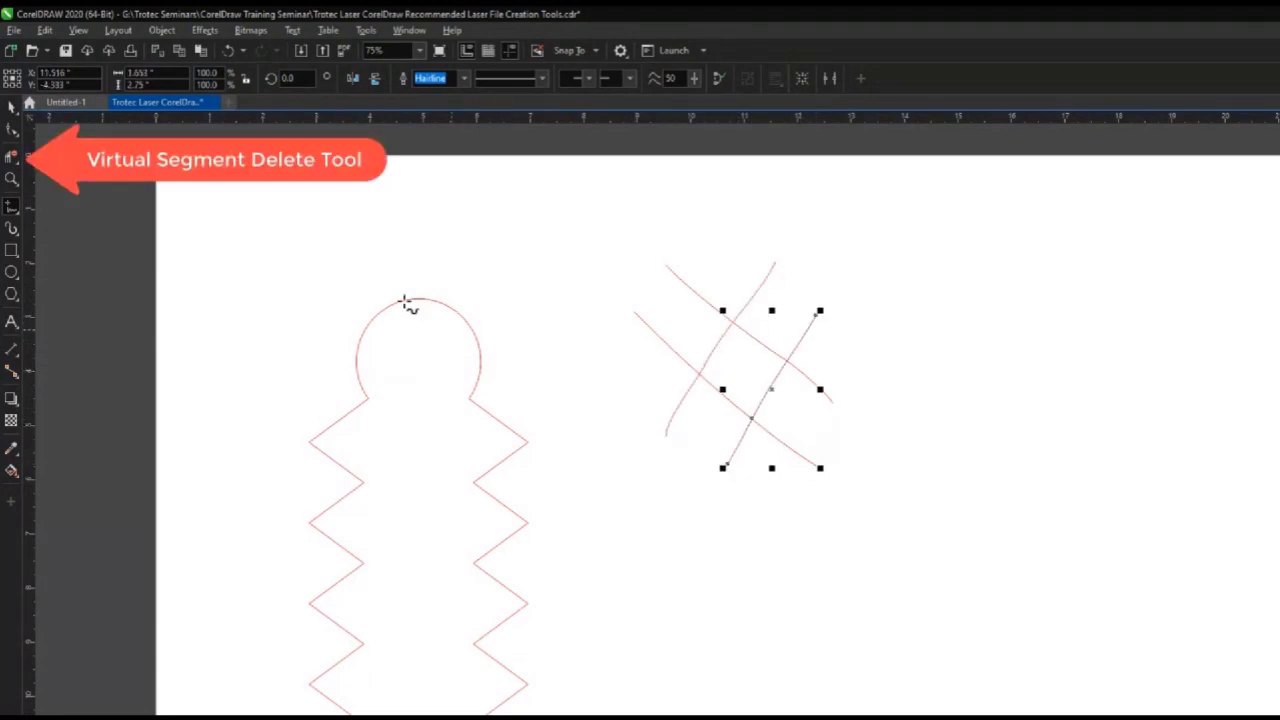
Remove line segments between and beyond the lattice's intersections with Virtual Segment Delete.
{"action": "left_click", "coordinate": [12, 157]}
{"action": "left_click", "coordinate": [763, 340]}
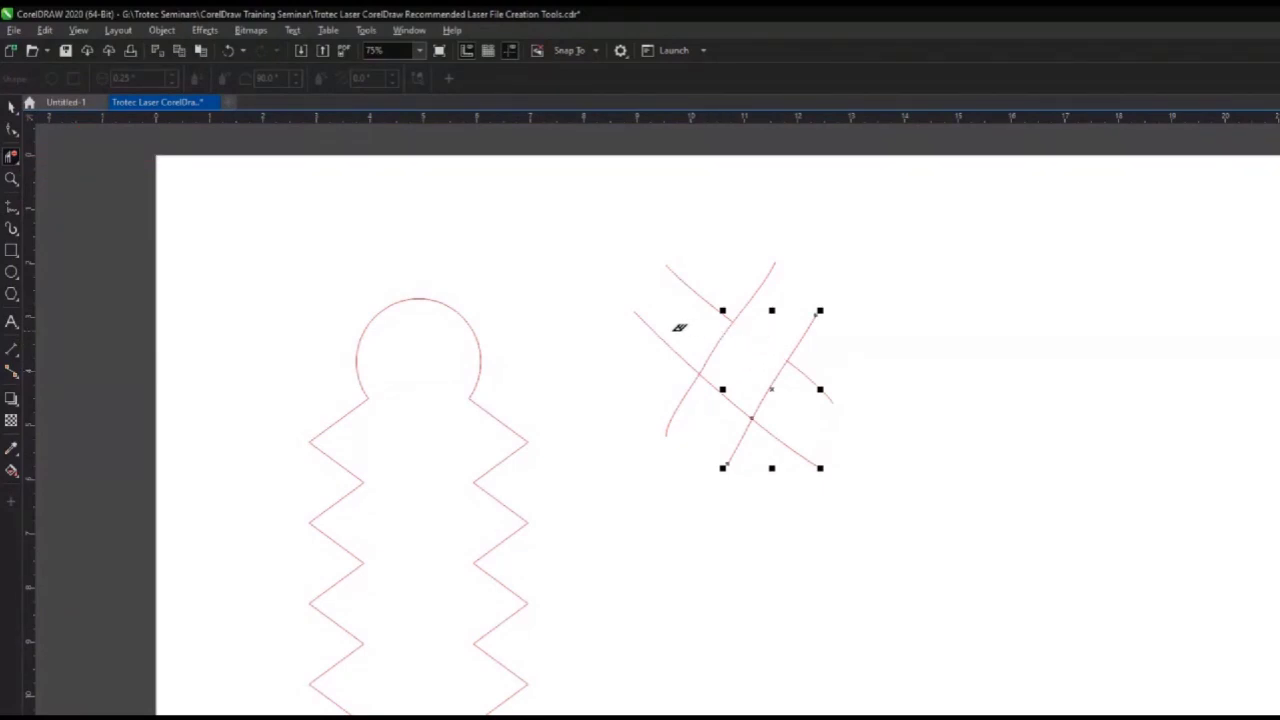
{"action": "left_click", "coordinate": [660, 330]}
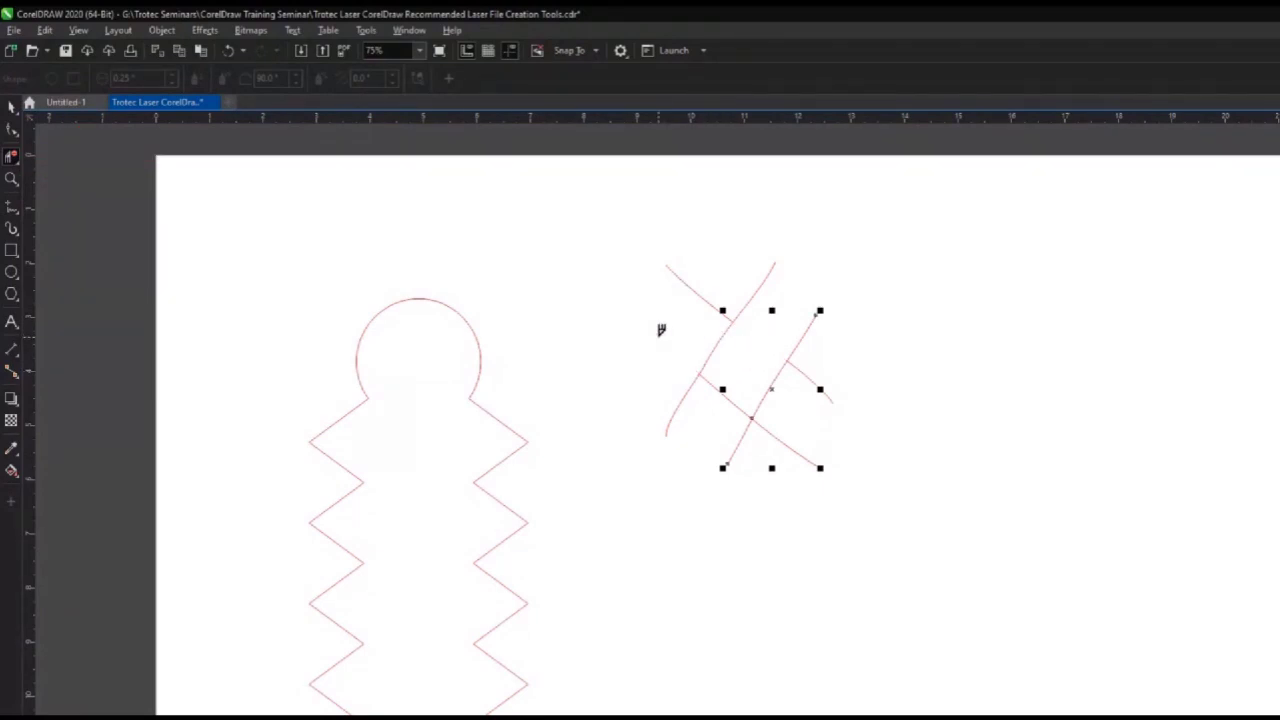
{"action": "left_click", "coordinate": [770, 428]}
{"action": "left_click_drag", "start_coordinate": [643, 256], "coordinate": [795, 285]}
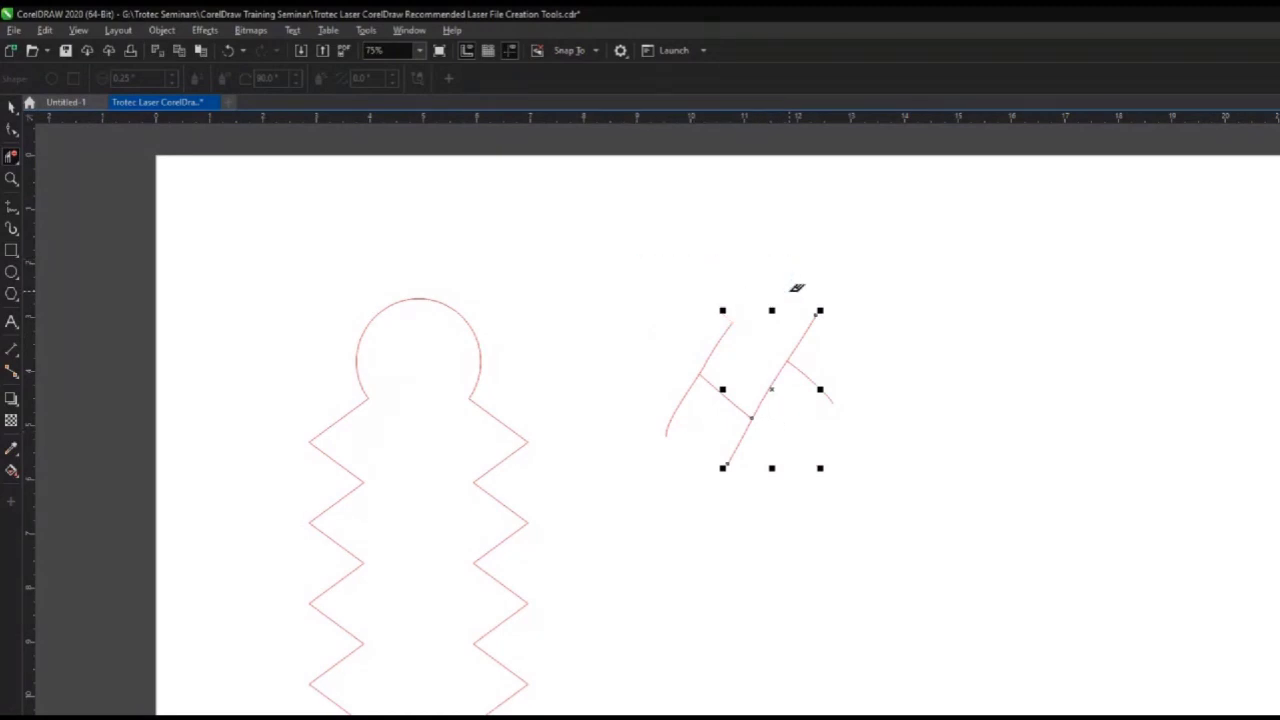
{"action": "left_click_drag", "start_coordinate": [645, 390], "coordinate": [707, 479]}
{"action": "left_click", "coordinate": [798, 338]}
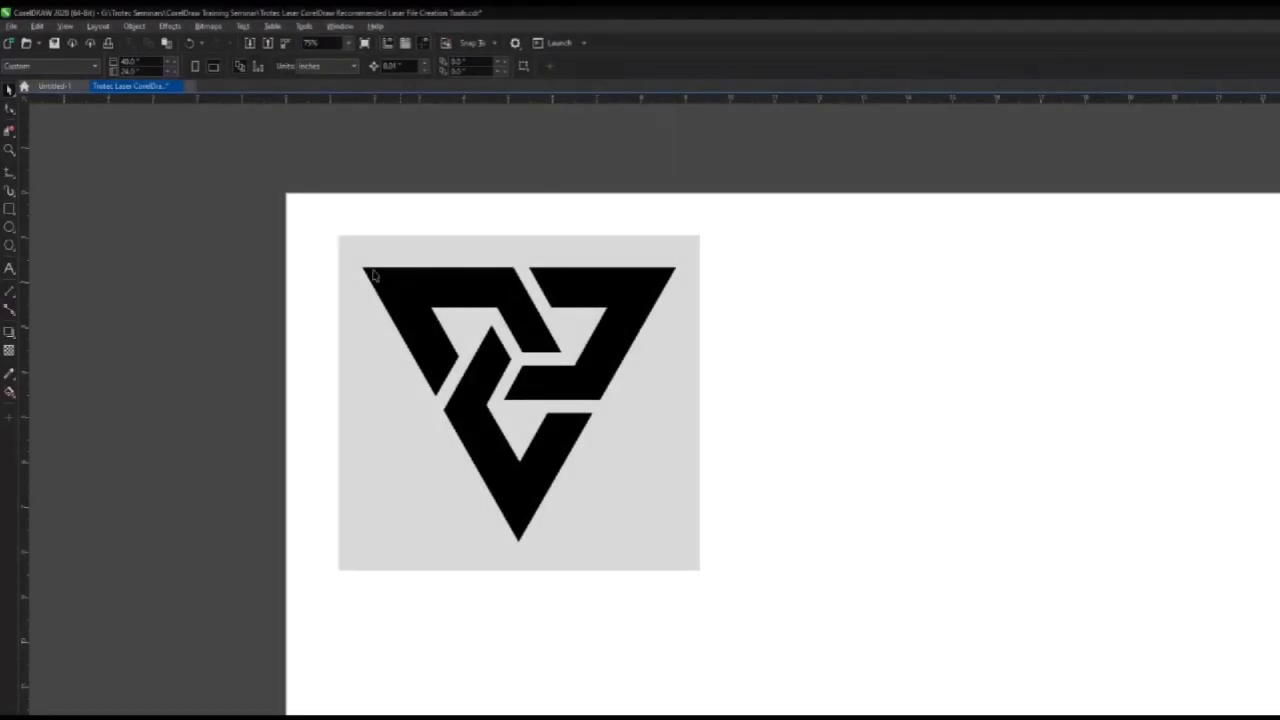
Select the black triangular logo with its gray background, give everything a red outline and remove the fills.
{"action": "left_click_drag", "start_coordinate": [293, 216], "coordinate": [811, 640]}
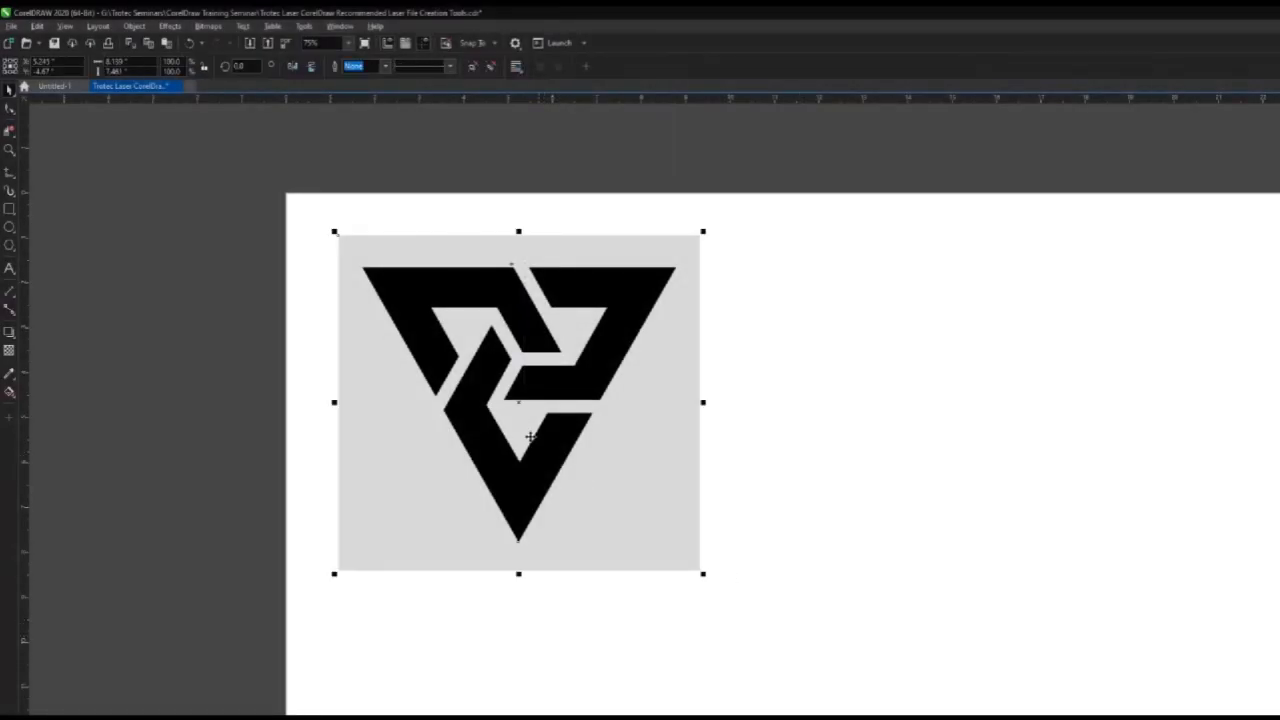
{"action": "left_click_drag", "start_coordinate": [517, 423], "coordinate": [491, 439]}
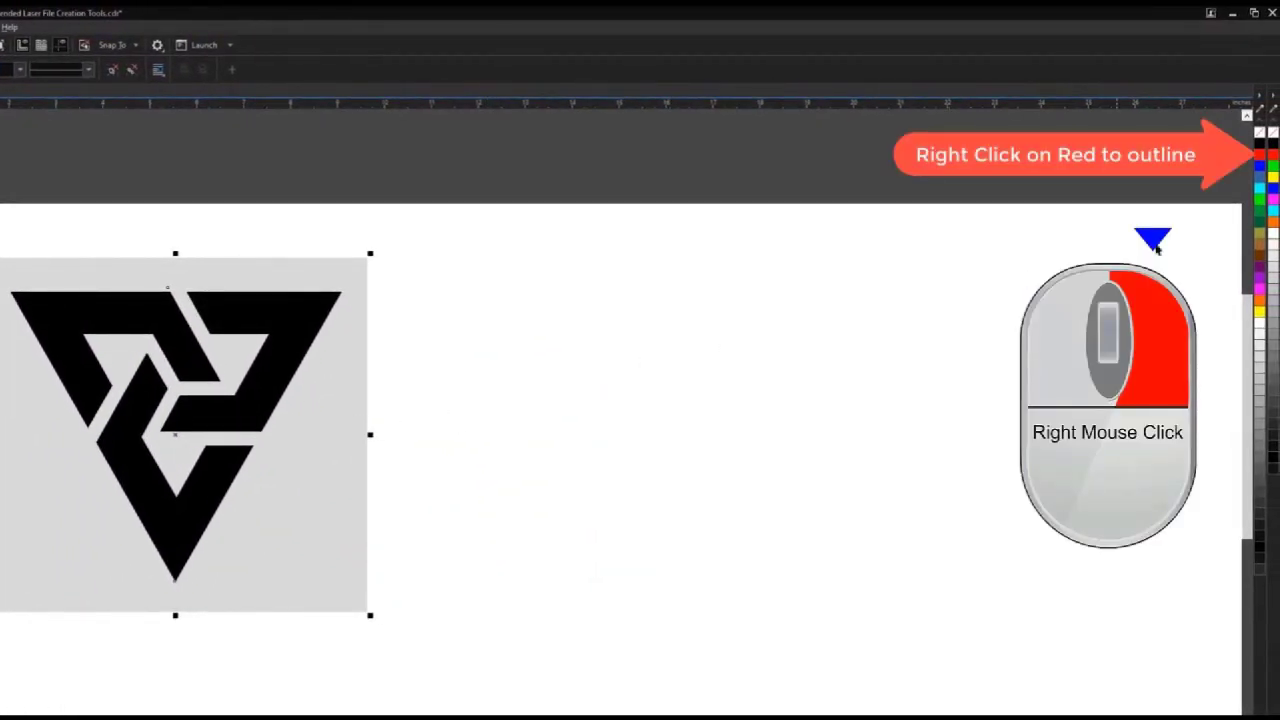
{"action": "right_click", "coordinate": [1264, 155]}
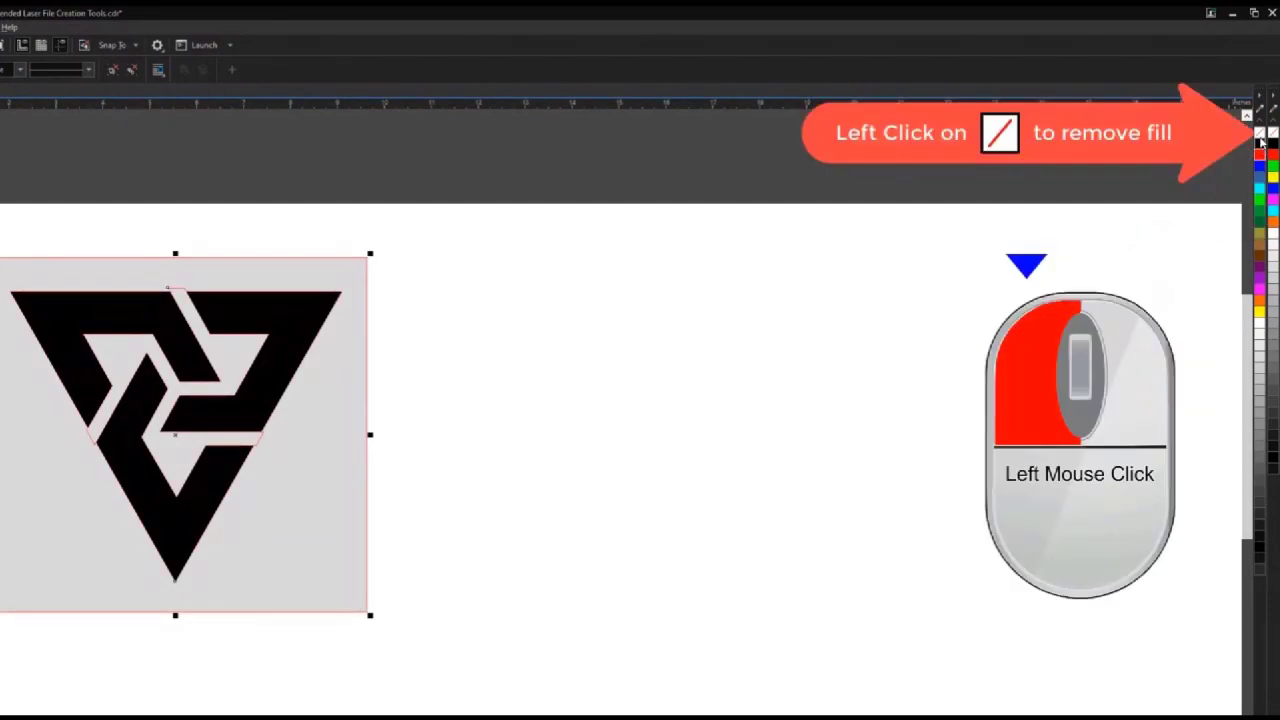
{"action": "left_click", "coordinate": [1260, 135]}
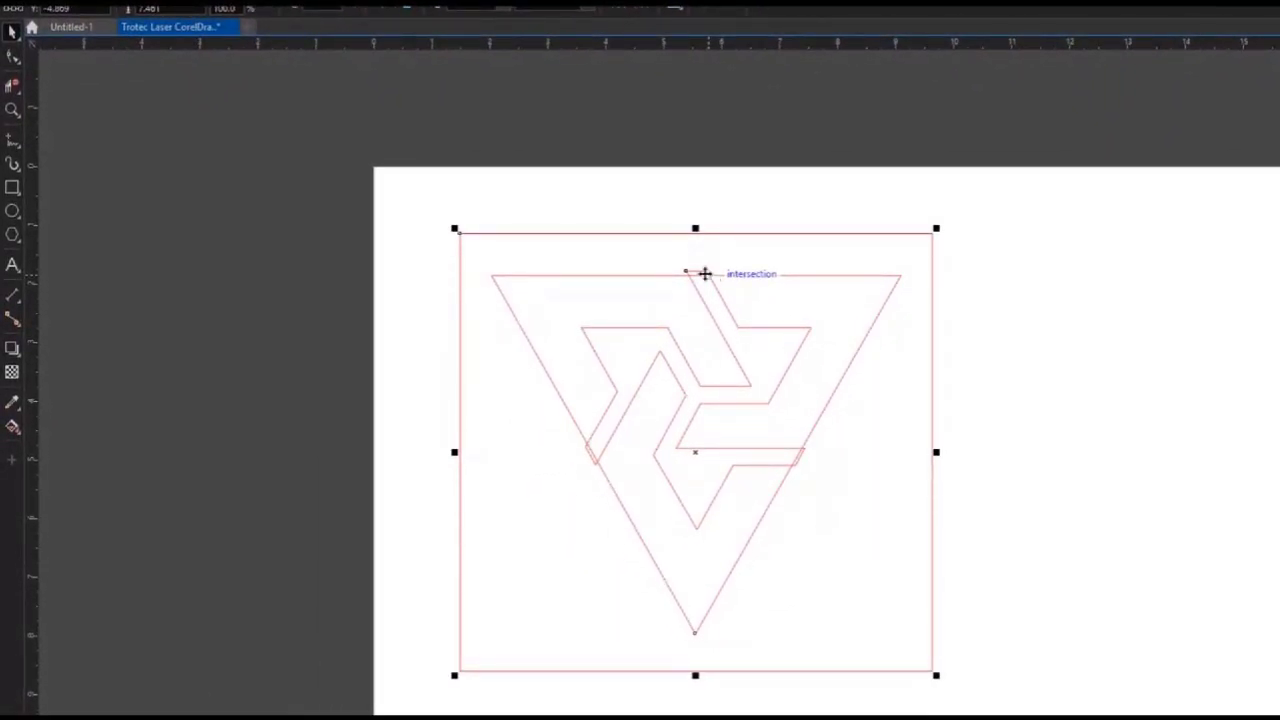
Remove the overlapping segments at the triangular logo's three crossings with Virtual Segment Delete, leaving gaps between its interlocking arms.
{"action": "left_click", "coordinate": [11, 88]}
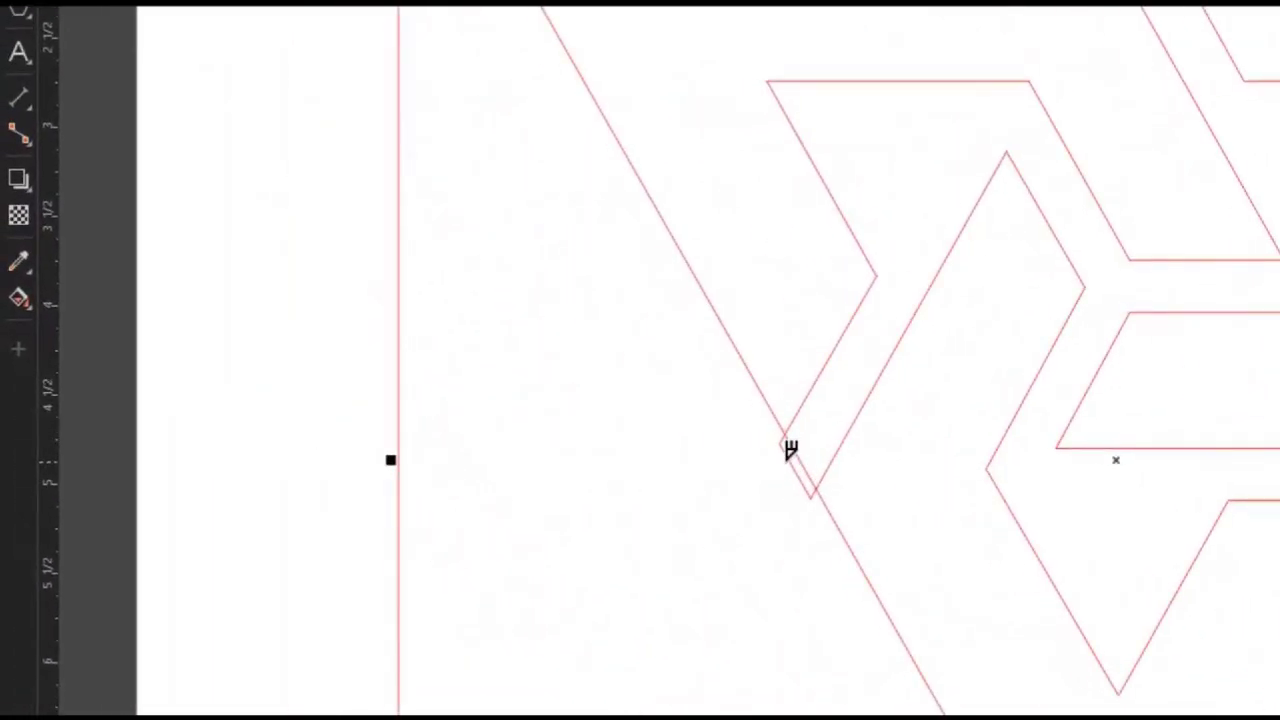
{"action": "left_click", "coordinate": [790, 450]}
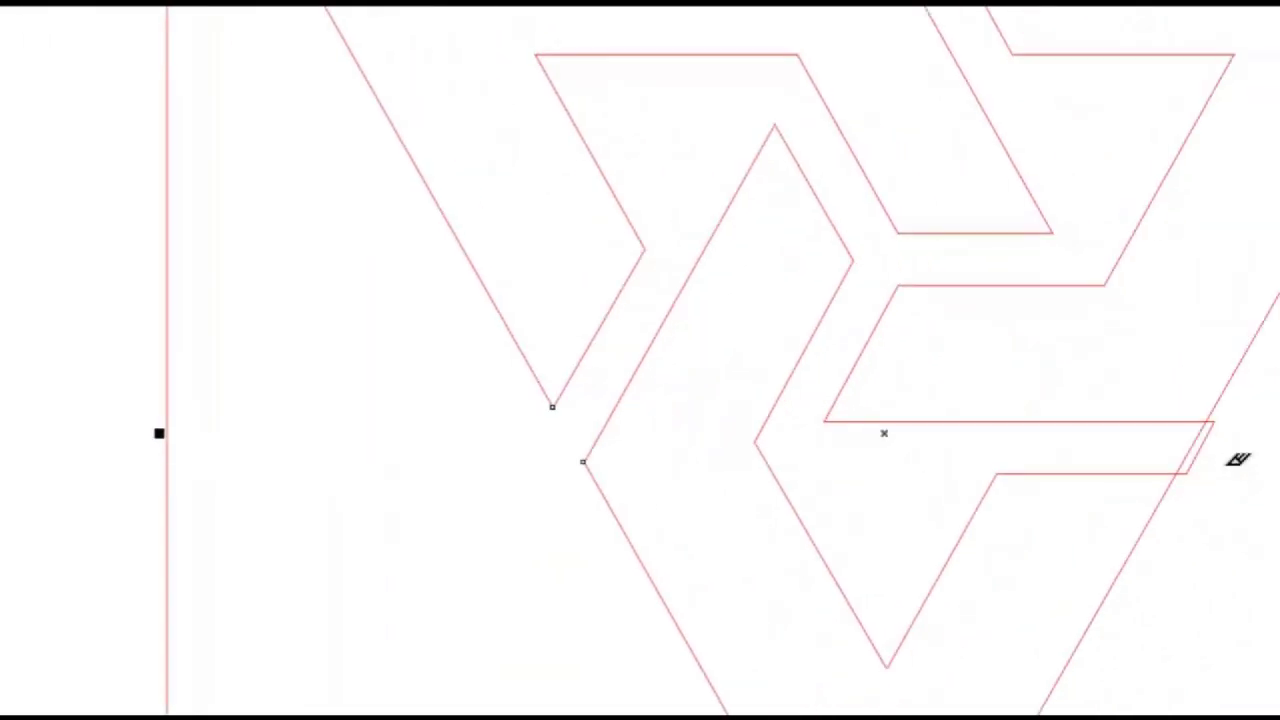
{"action": "left_click_drag", "start_coordinate": [1143, 436], "coordinate": [1253, 457]}
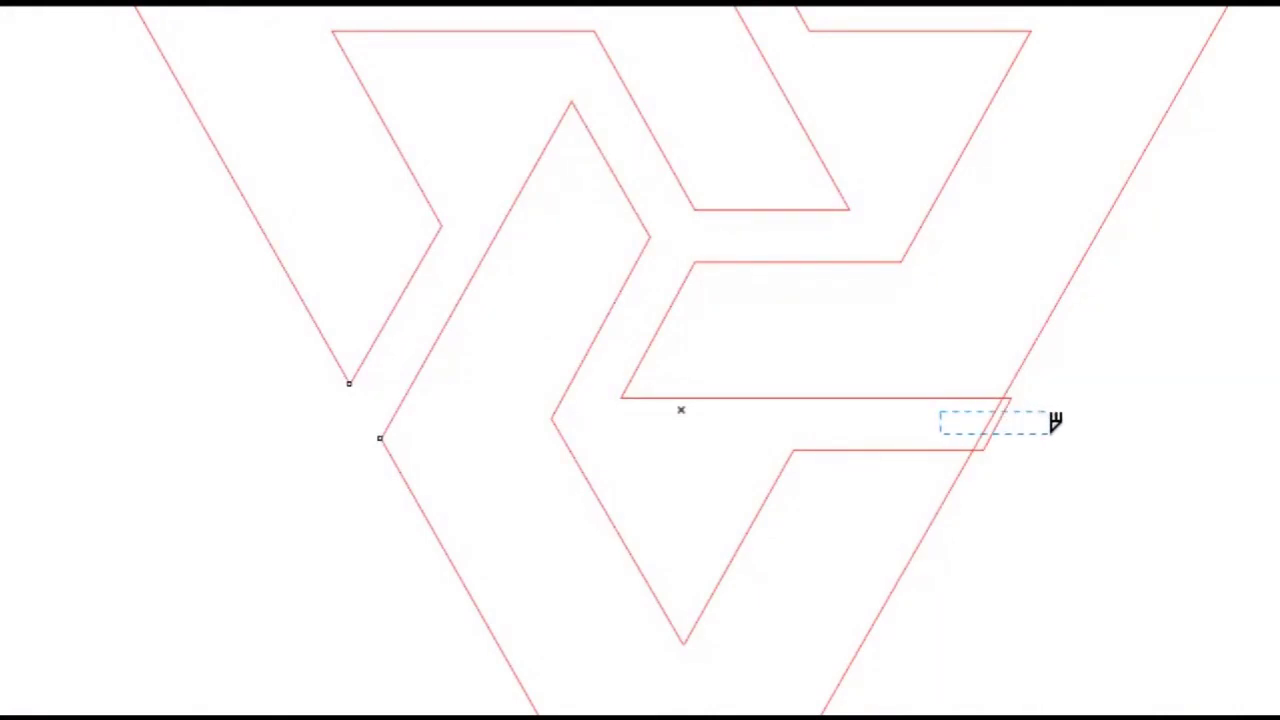
{"action": "left_click_drag", "start_coordinate": [1055, 422], "coordinate": [1056, 424]}
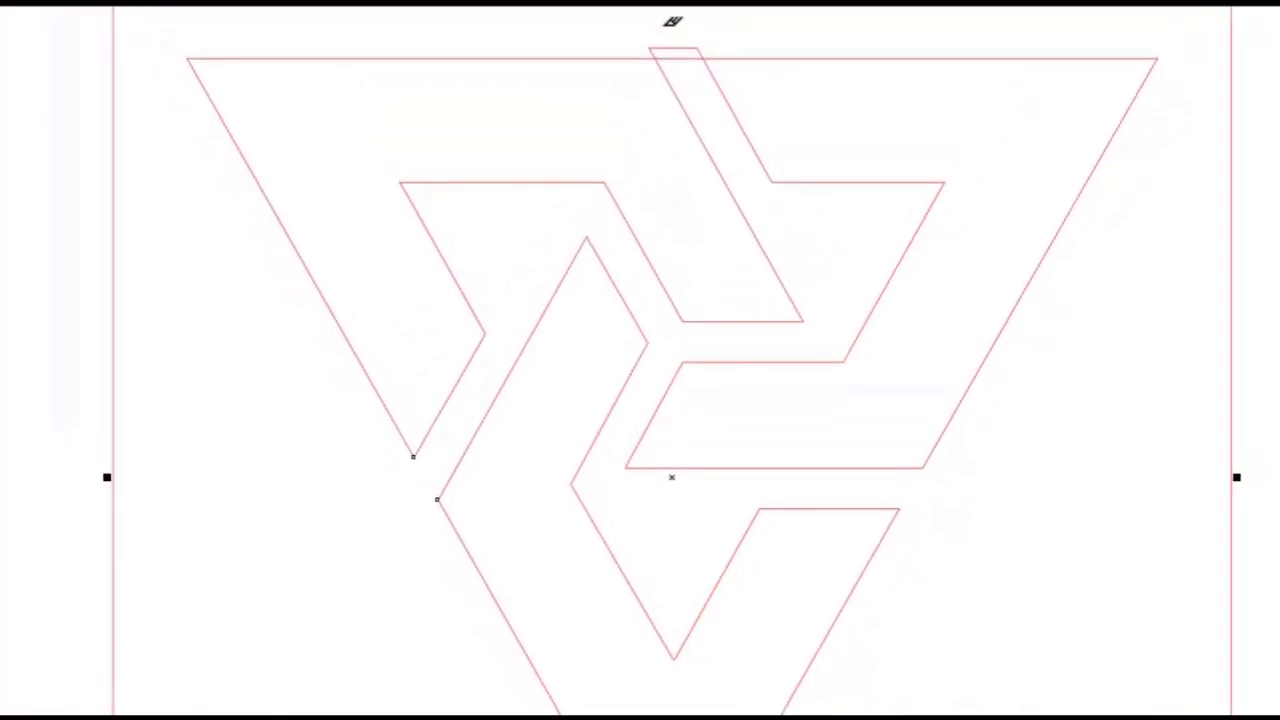
{"action": "left_click_drag", "start_coordinate": [675, 17], "coordinate": [694, 57]}
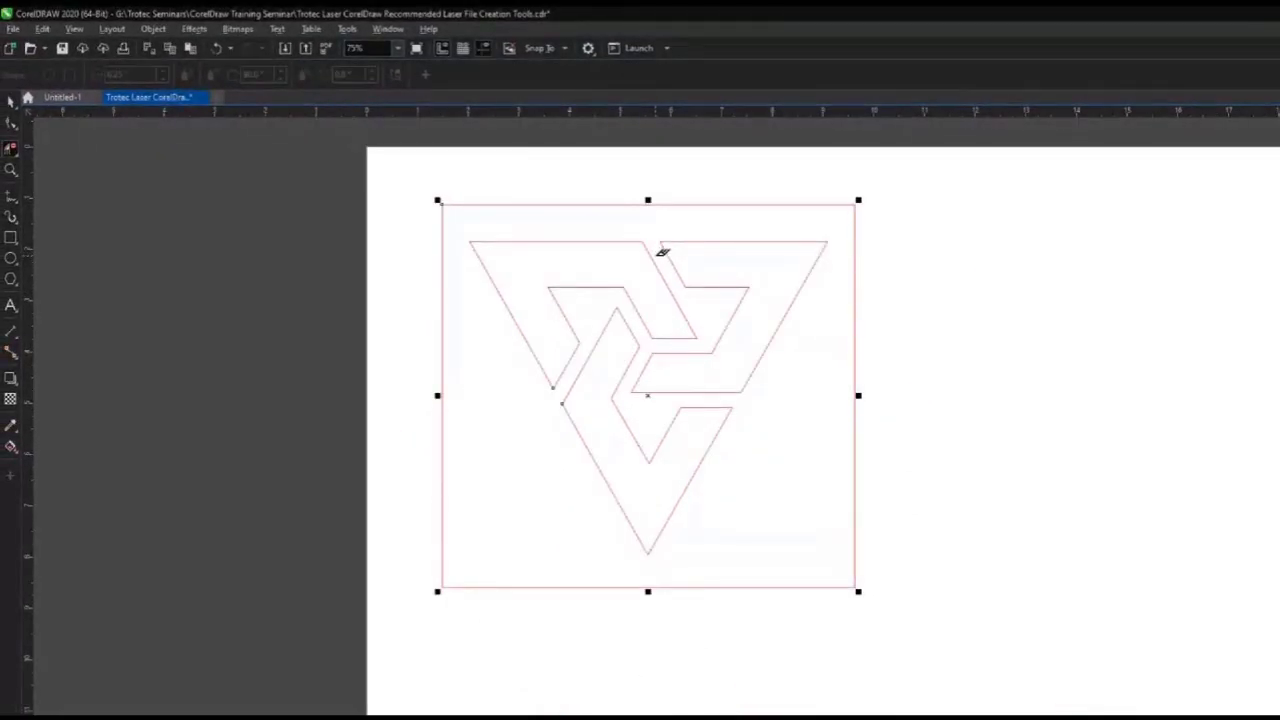
{"action": "left_click_drag", "start_coordinate": [662, 252], "coordinate": [637, 306]}
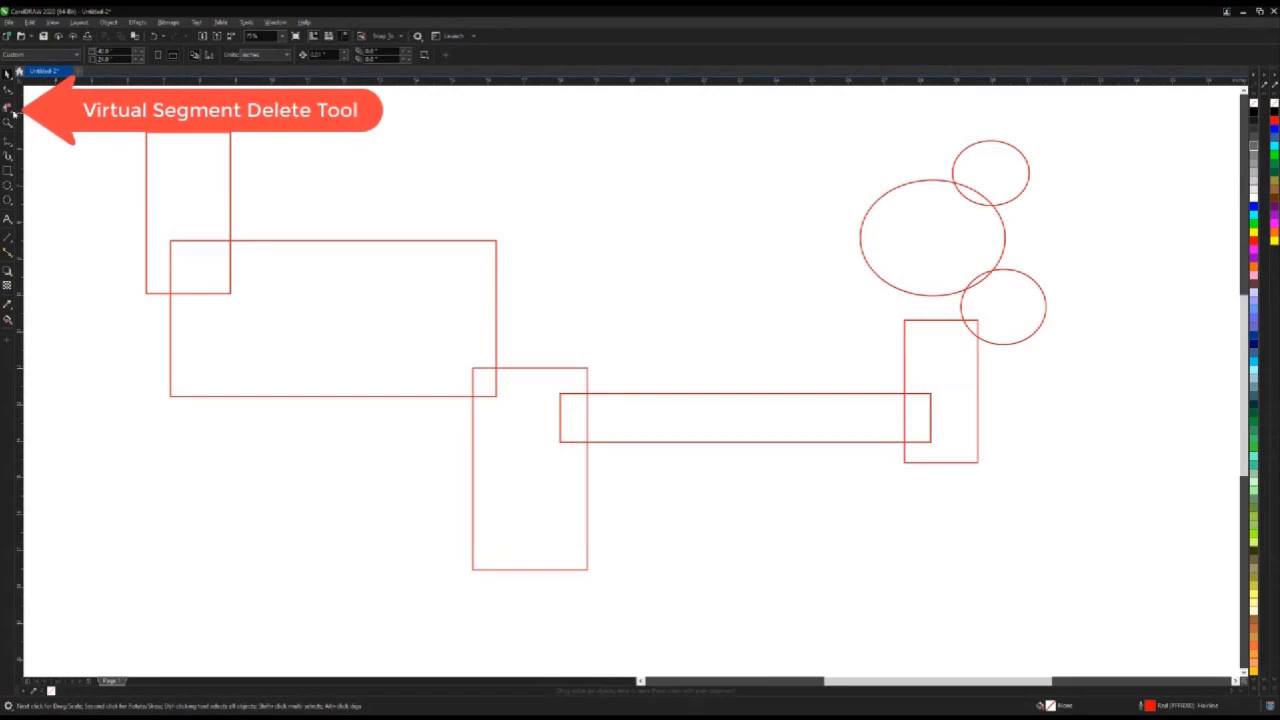
Remove the inner overlapping segments of the connected rectangles and circles with Virtual Segment Delete, using freehand curves through the overlaps.
{"action": "left_click", "coordinate": [8, 107]}
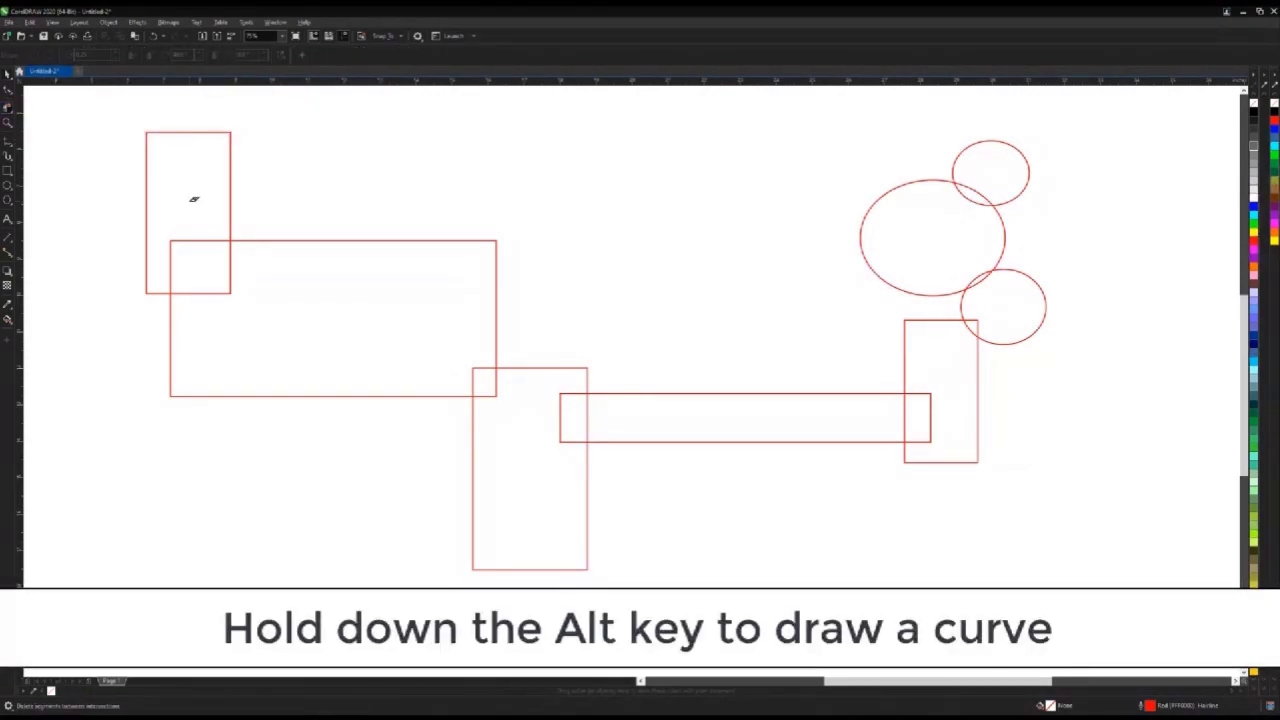
{"action": "key", "text": "alt"}
{"action": "mouse_move", "coordinate": [210, 288]}
{"action": "left_mouse_down"}
{"action": "mouse_move", "coordinate": [276, 342]}
{"action": "mouse_move", "coordinate": [364, 370]}
{"action": "mouse_move", "coordinate": [474, 378]}
{"action": "mouse_move", "coordinate": [537, 407]}
{"action": "mouse_move", "coordinate": [932, 410]}
{"action": "left_mouse_up"}
{"action": "mouse_move", "coordinate": [957, 352]}
{"action": "left_mouse_down"}
{"action": "mouse_move", "coordinate": [987, 306]}
{"action": "mouse_move", "coordinate": [963, 238]}
{"action": "mouse_move", "coordinate": [991, 178]}
{"action": "left_mouse_up"}
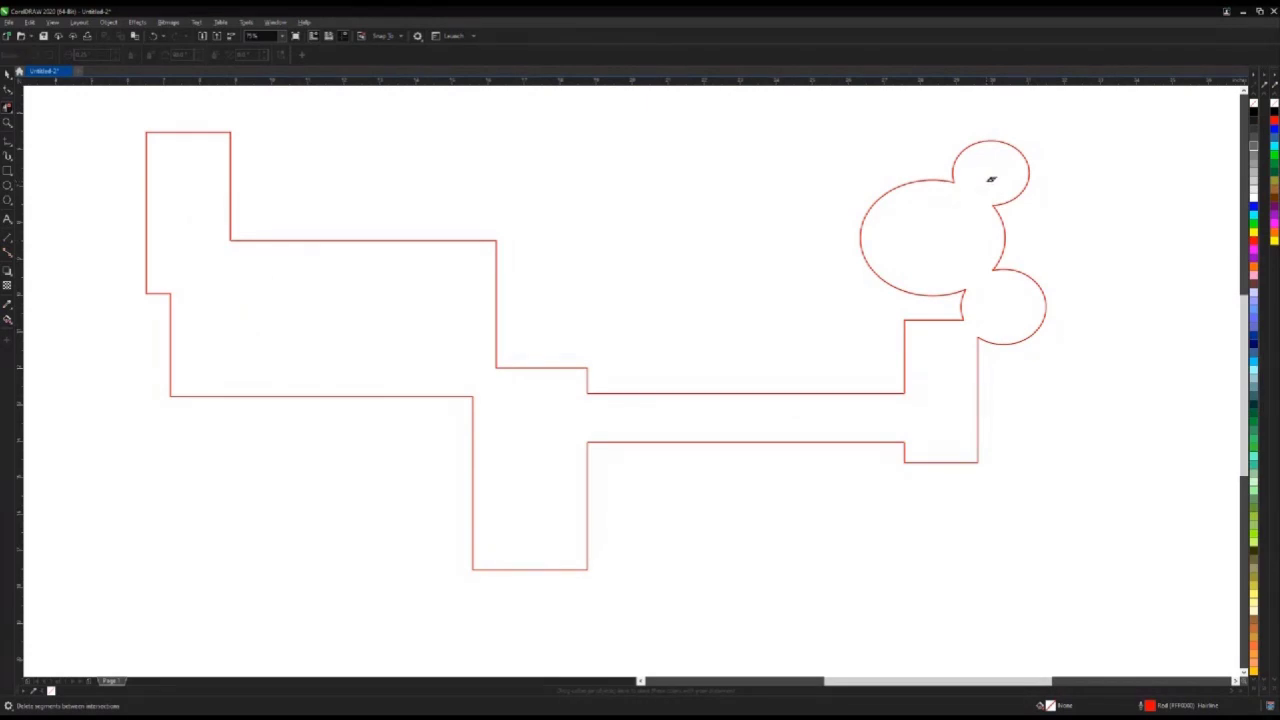
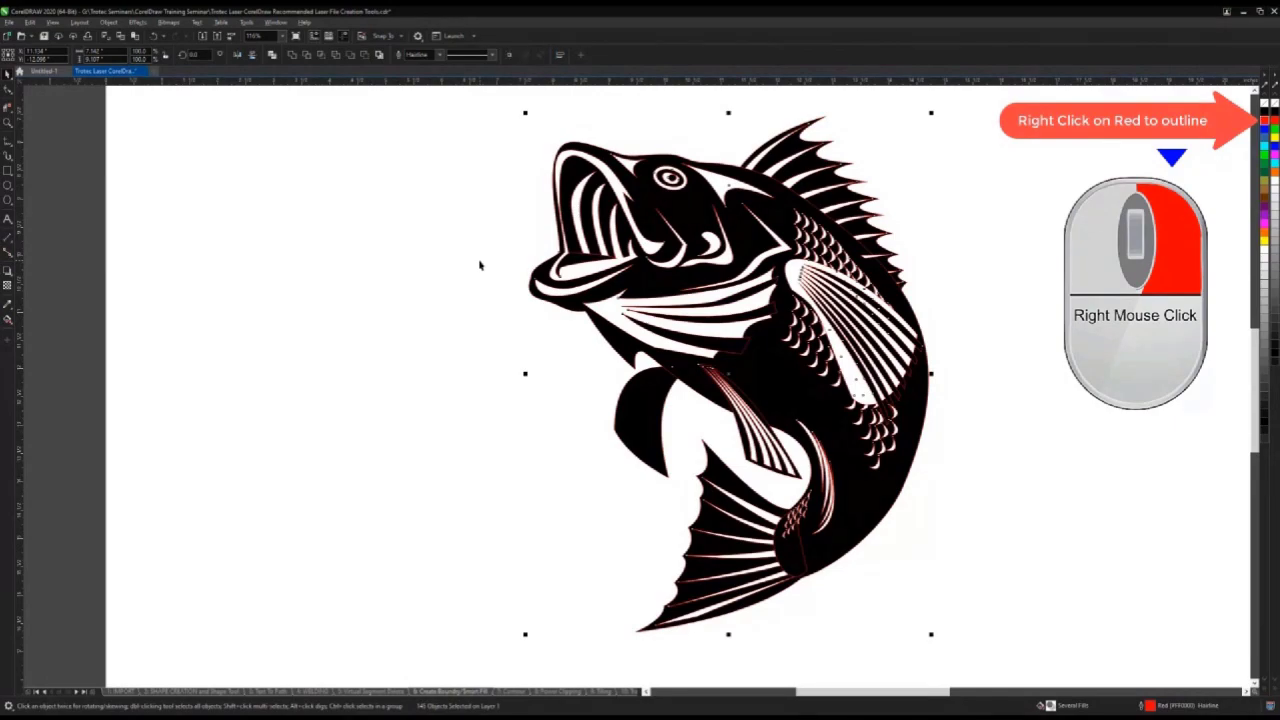
Move the fish's black body shape to the left of the other fish parts and undo the move.
{"action": "left_click", "coordinate": [480, 265]}
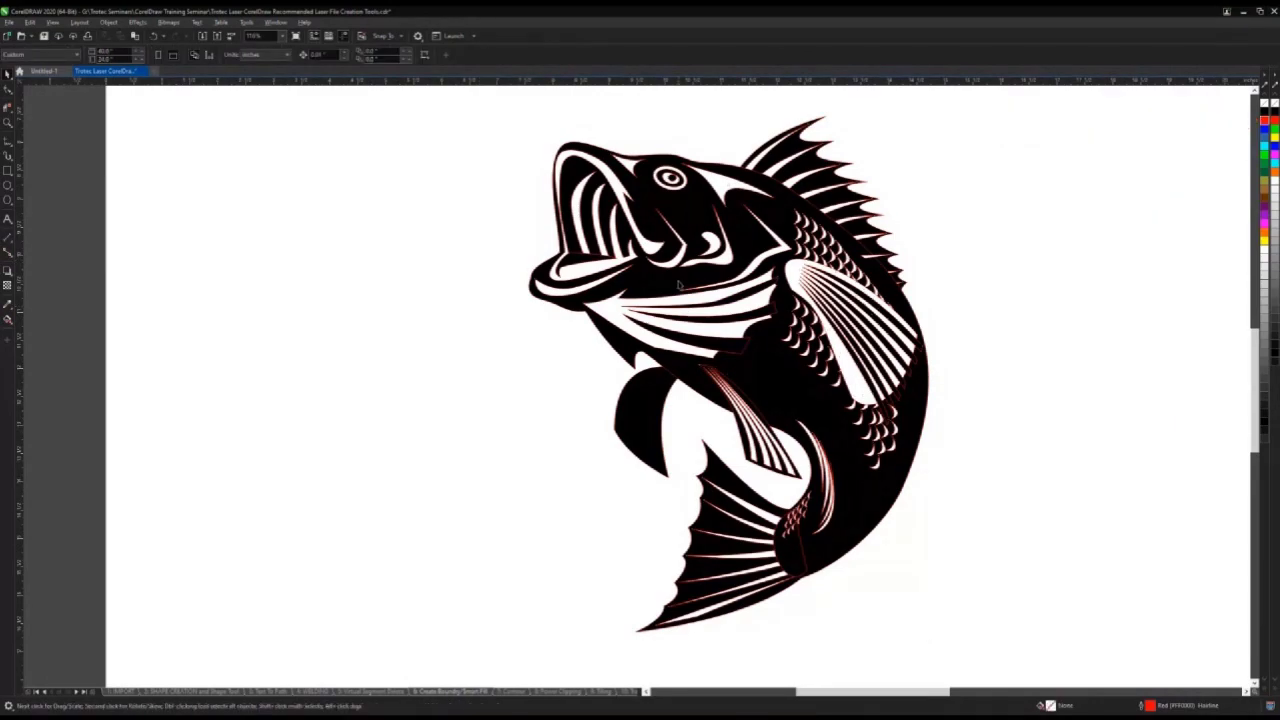
{"action": "left_click_drag", "start_coordinate": [676, 281], "coordinate": [296, 316]}
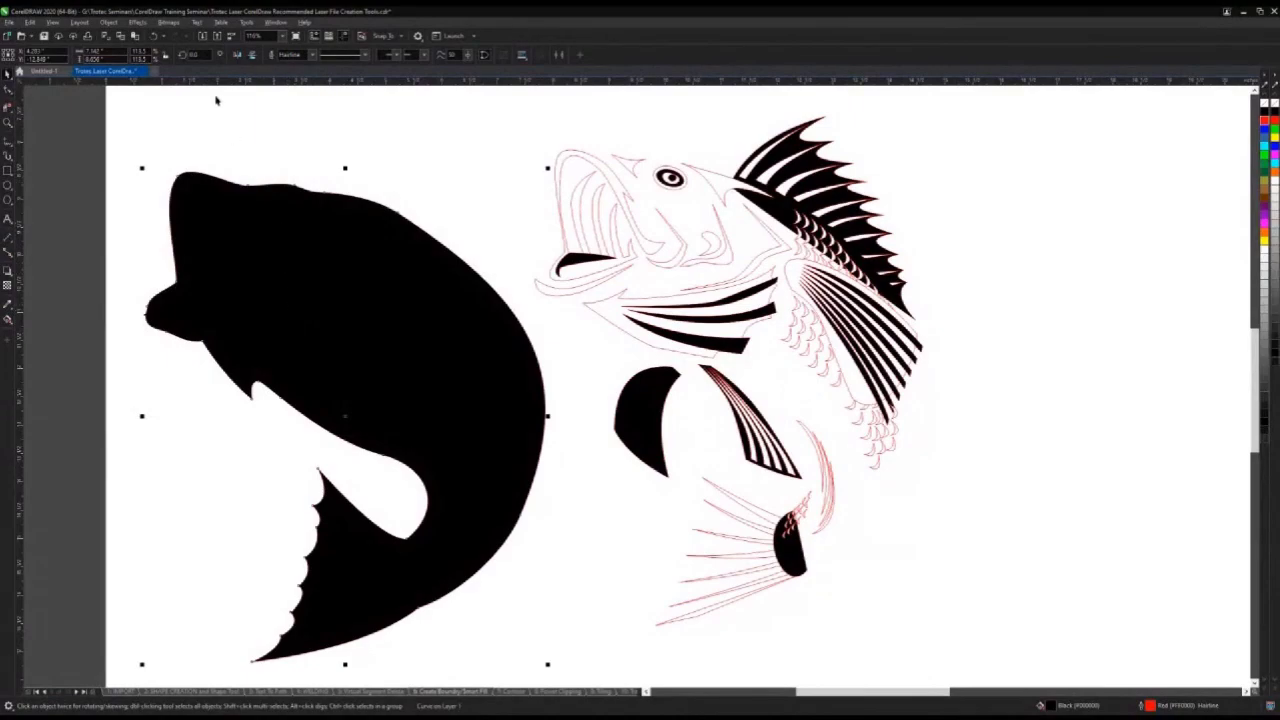
{"action": "left_click", "coordinate": [156, 37]}
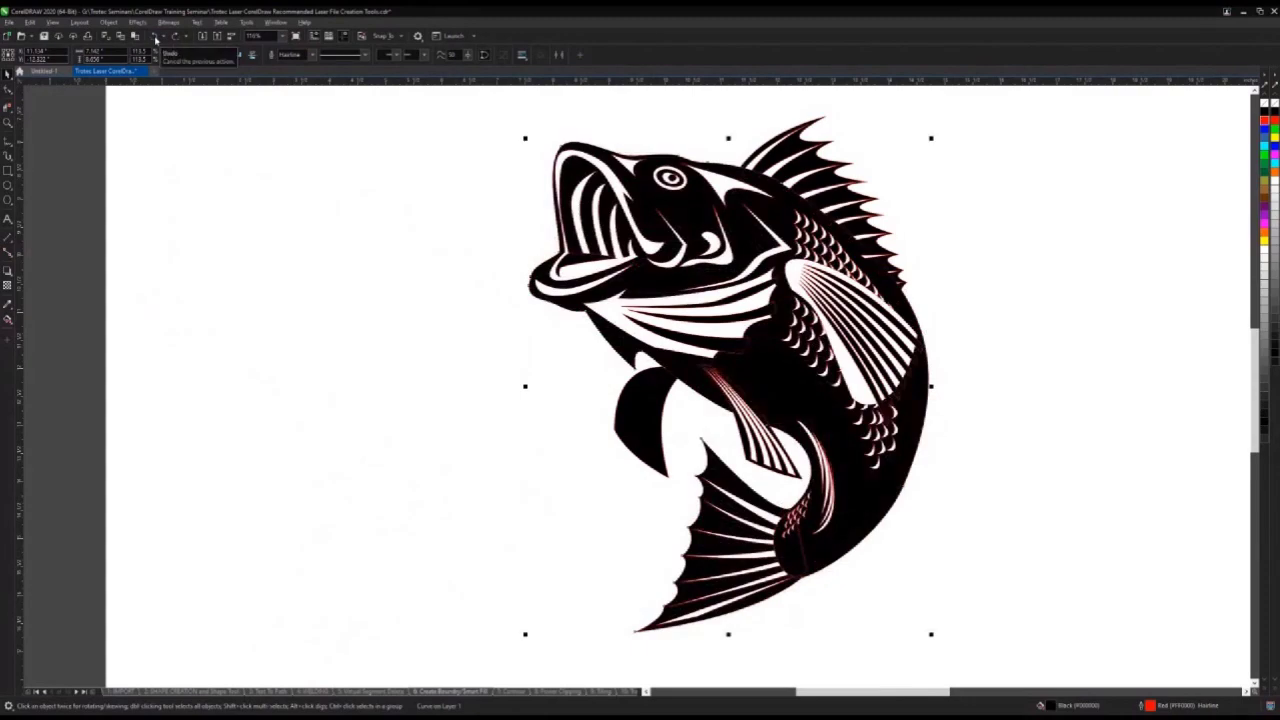
Undo the fish's red outline, select all fish objects and create a boundary around them.
{"action": "left_click", "coordinate": [155, 38]}
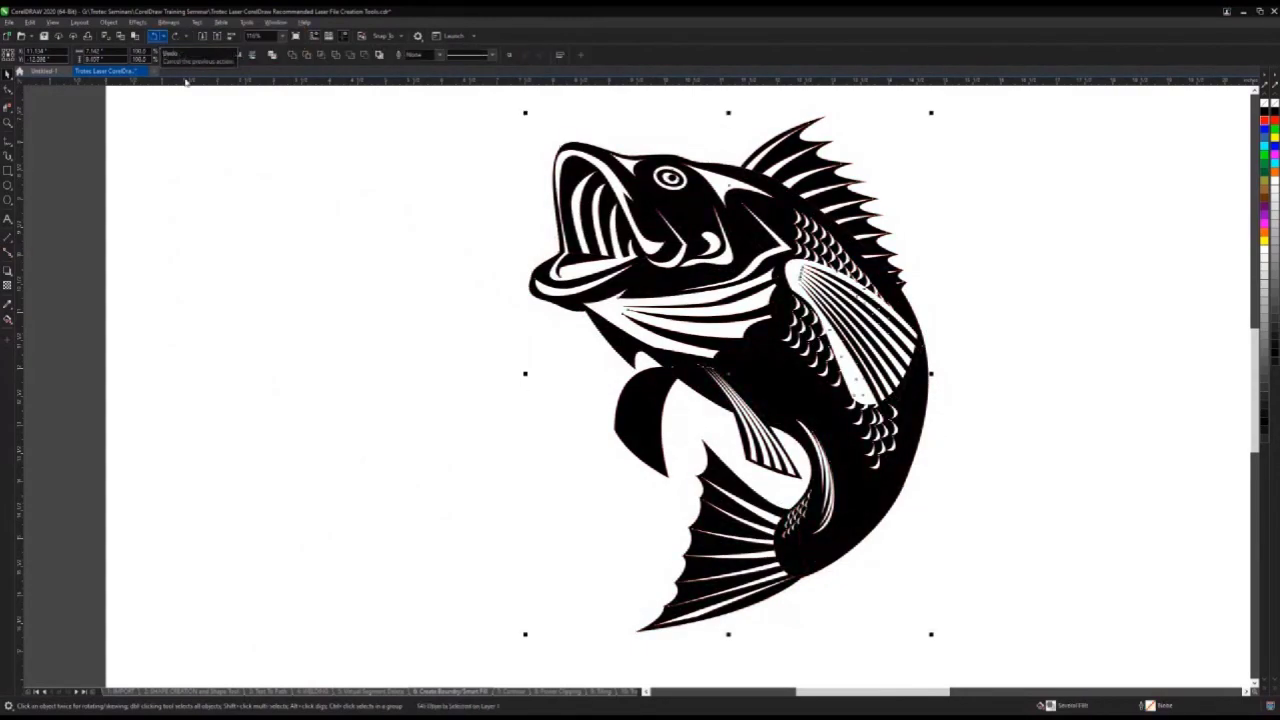
{"action": "left_click", "coordinate": [397, 228]}
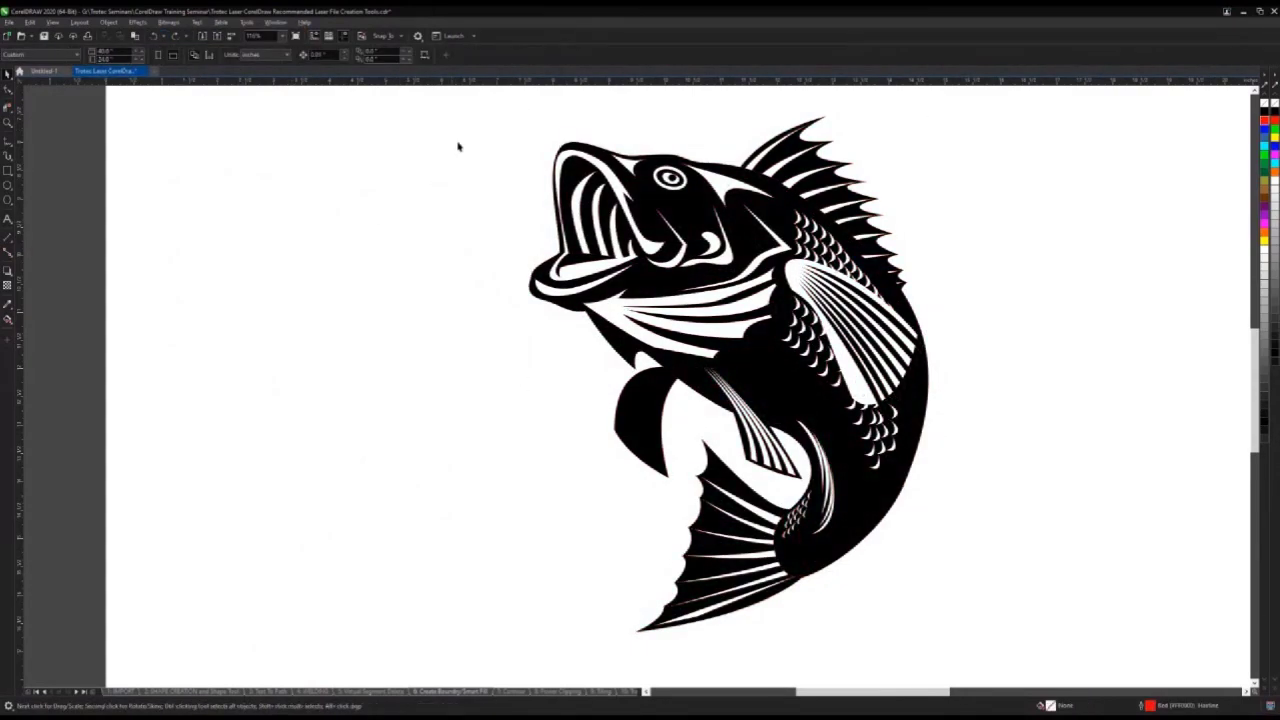
{"action": "left_click_drag", "start_coordinate": [483, 104], "coordinate": [993, 628]}
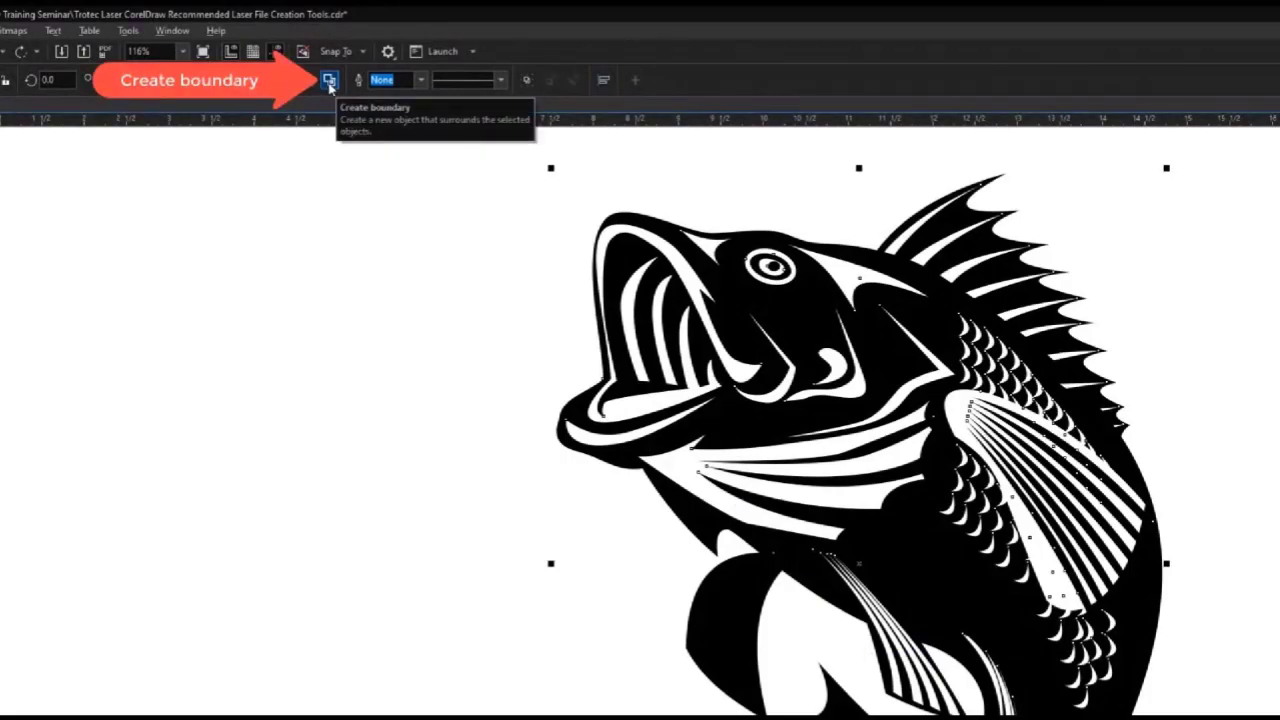
{"action": "left_click", "coordinate": [329, 81]}
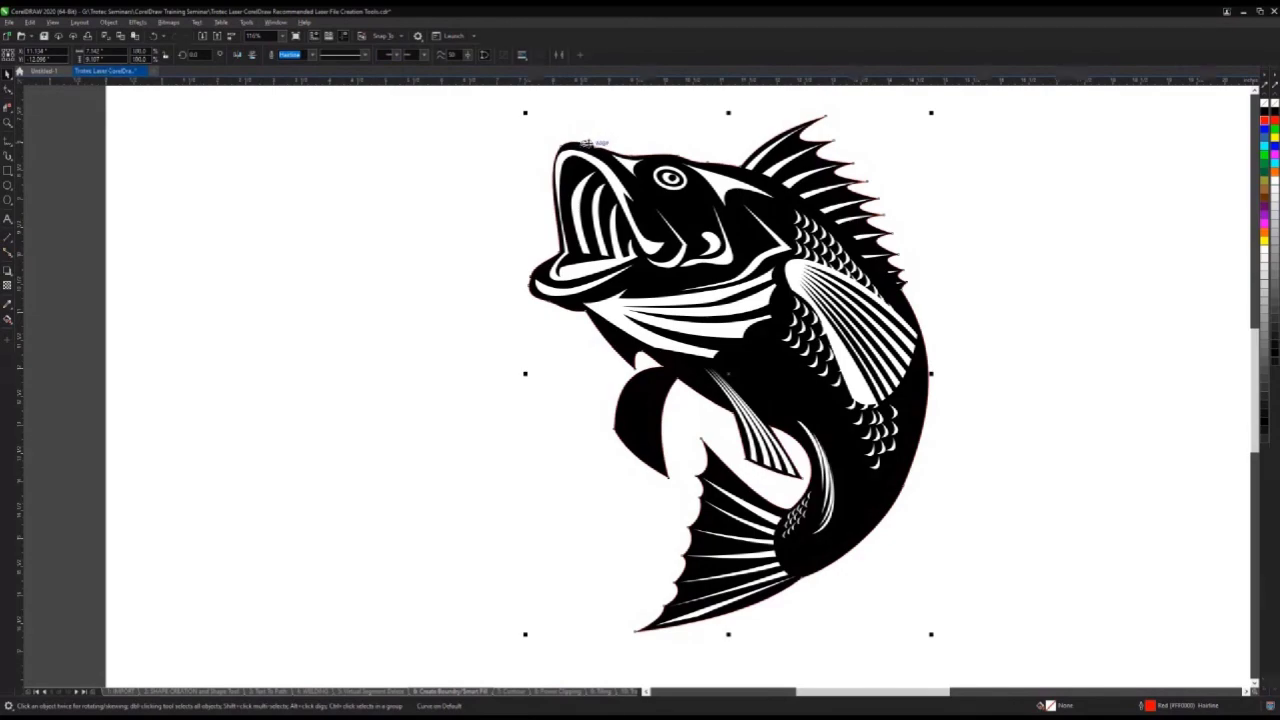
Move the boundary curve to the left of the fish to inspect it, and undo the move.
{"action": "left_click", "coordinate": [712, 130]}
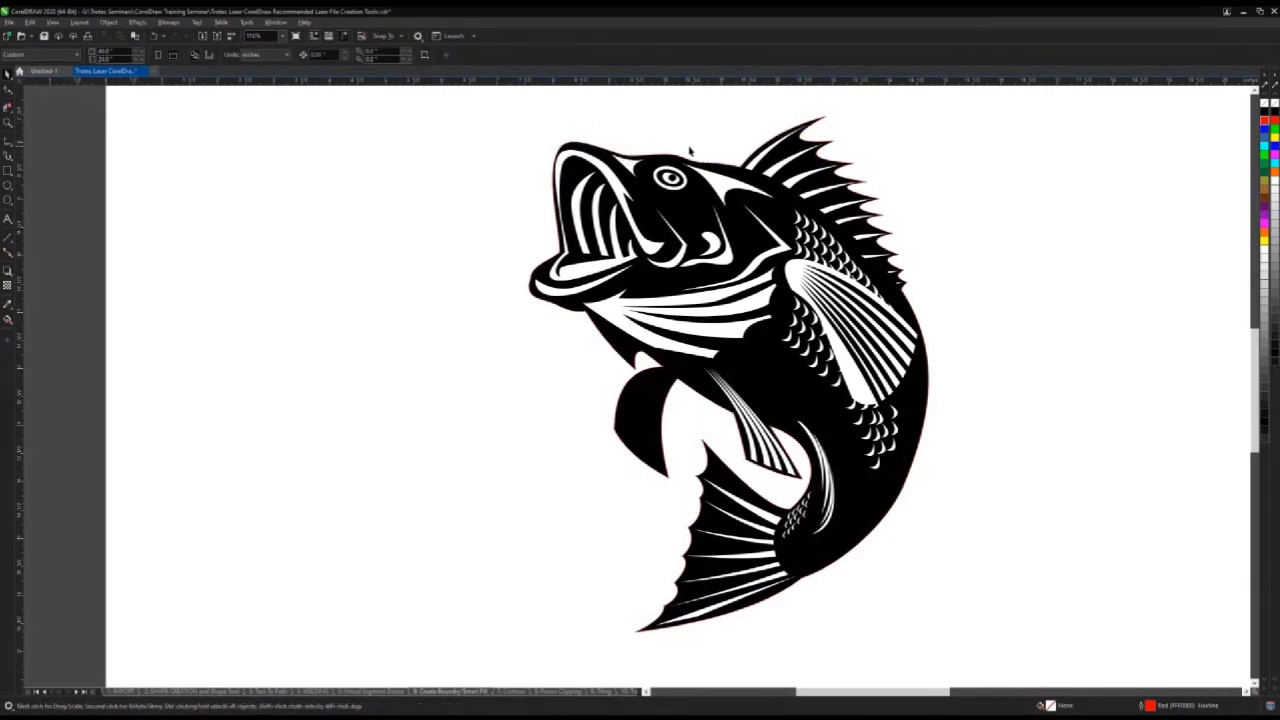
{"action": "left_click_drag", "start_coordinate": [682, 160], "coordinate": [287, 160]}
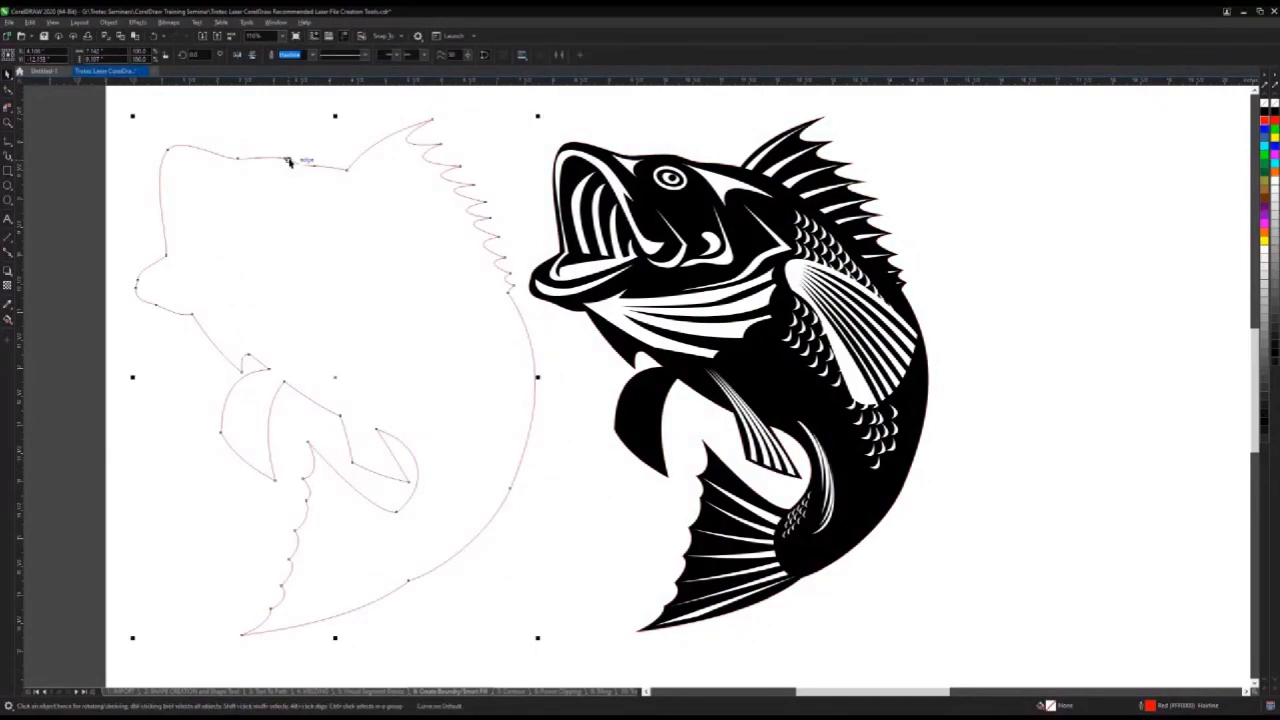
{"action": "left_click", "coordinate": [155, 37]}
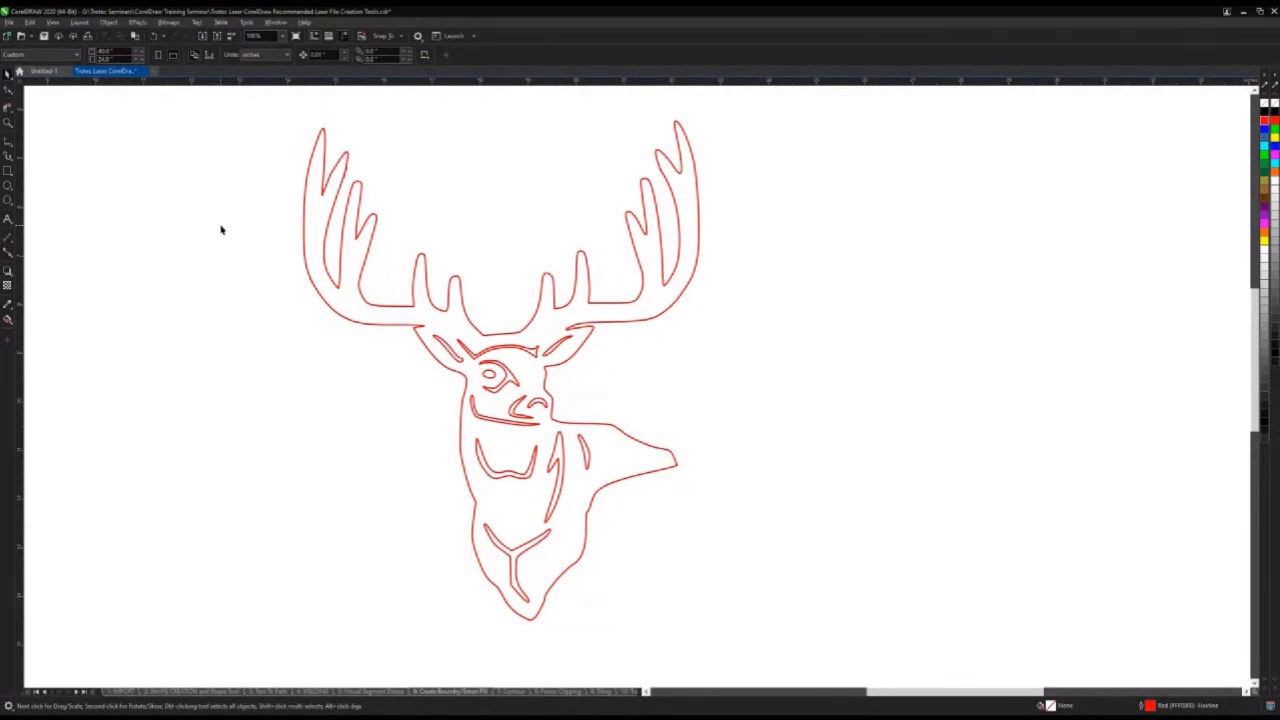
Try to fill all the deer's outline curves with black, undo the fill and clear the selection.
{"action": "left_click_drag", "start_coordinate": [257, 111], "coordinate": [801, 638]}
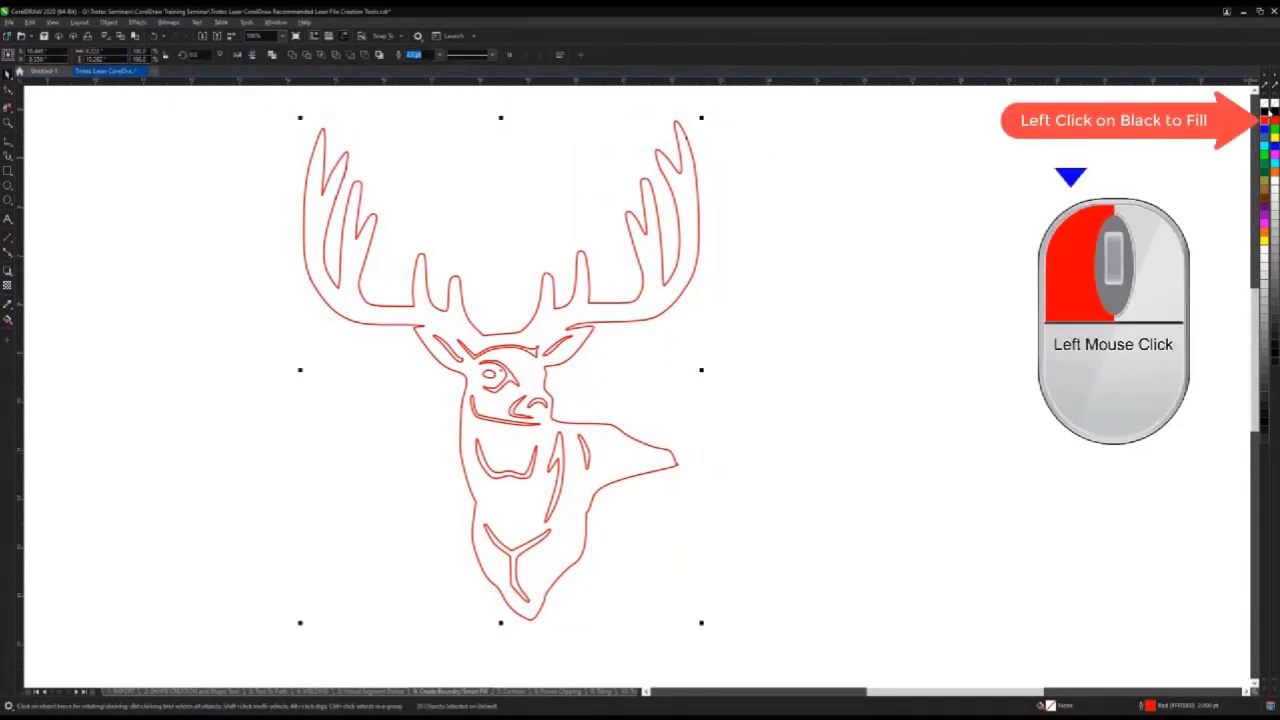
{"action": "left_click", "coordinate": [1265, 112]}
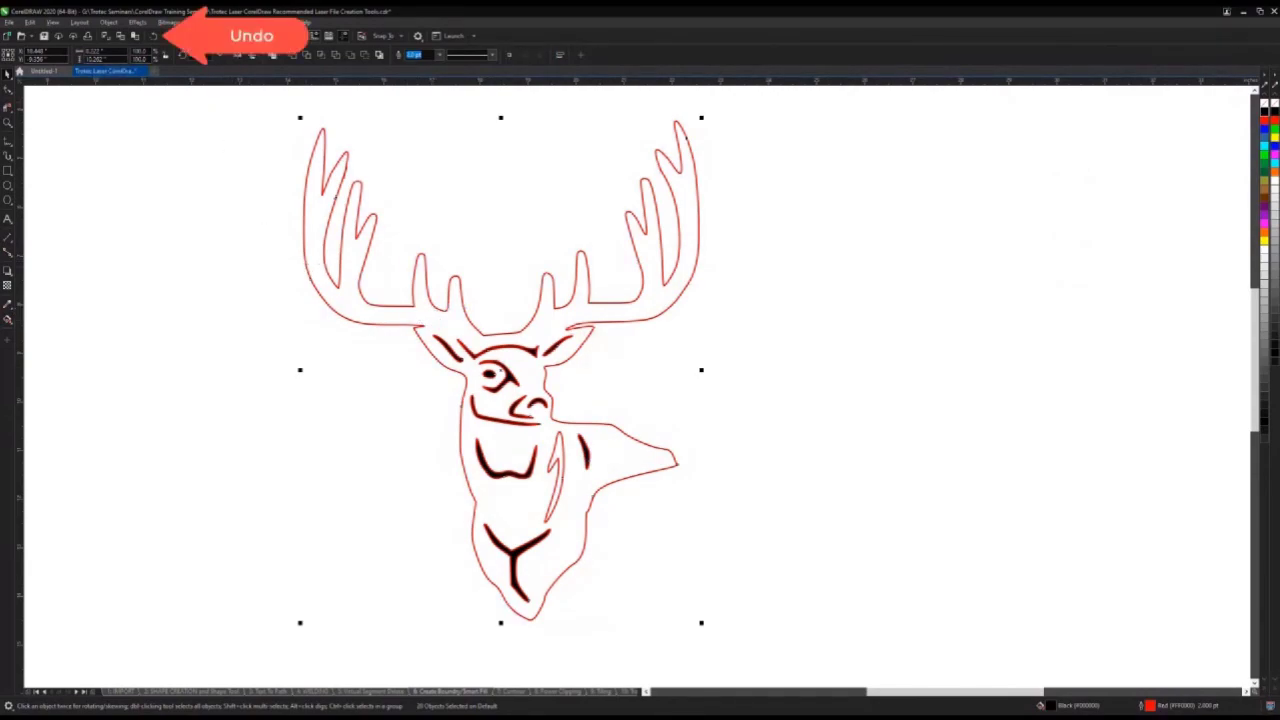
{"action": "left_click", "coordinate": [156, 36]}
{"action": "left_click", "coordinate": [231, 190]}
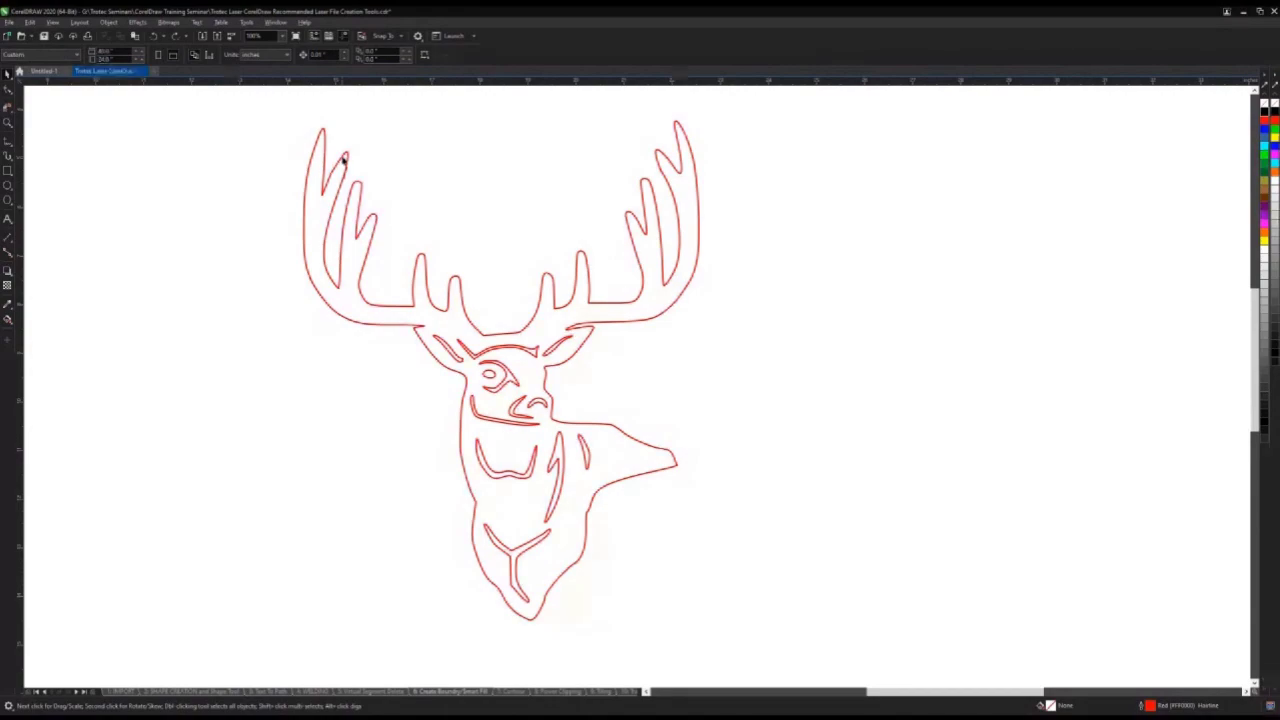
Pull the open curve of the deer's left antler away from the head and undo the move.
{"action": "left_click_drag", "start_coordinate": [343, 160], "coordinate": [273, 185]}
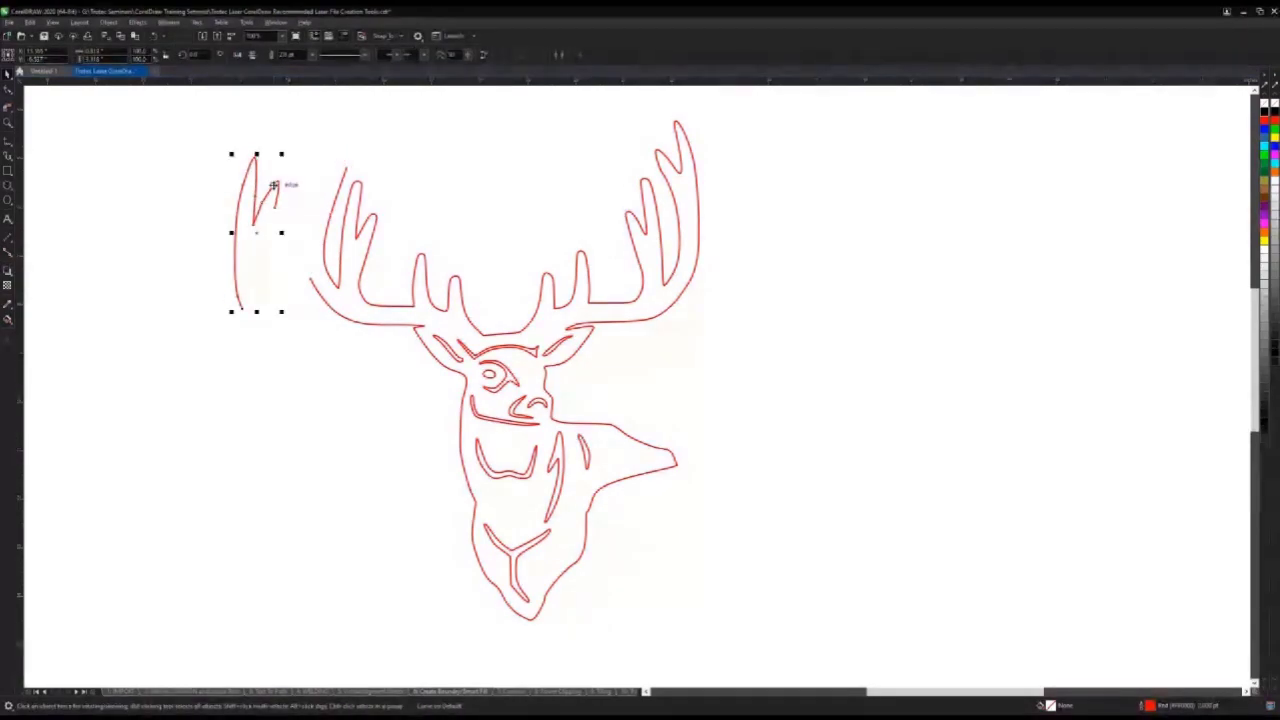
{"action": "left_click", "coordinate": [153, 36]}
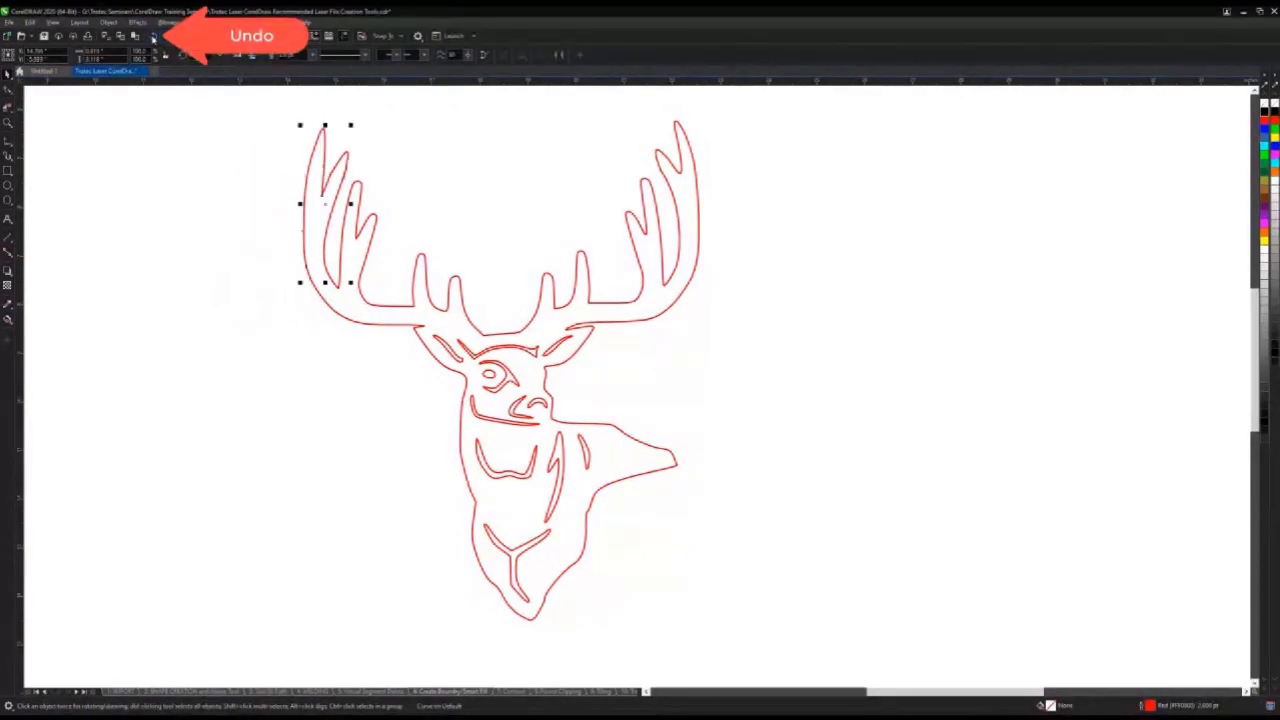
{"action": "left_click", "coordinate": [183, 151]}
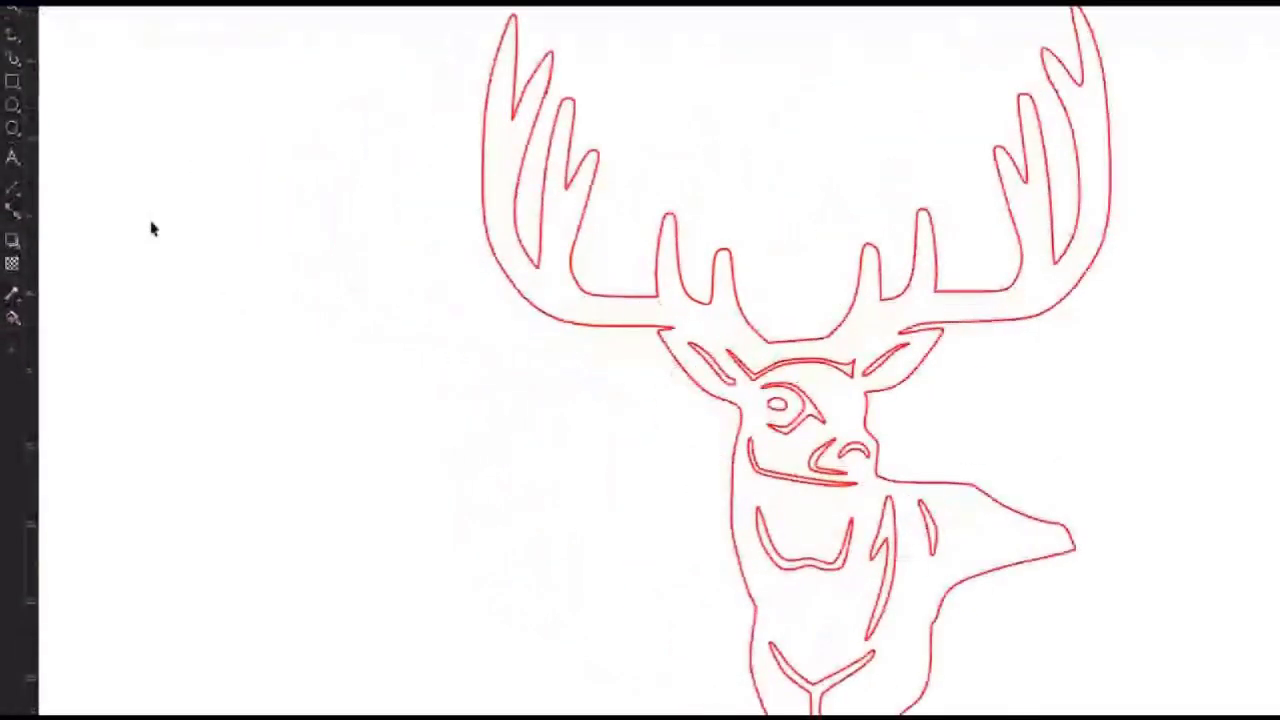
Fill the enclosed area of the deer's head, antlers and body in blue with Smart Fill.
{"action": "left_click", "coordinate": [26, 326]}
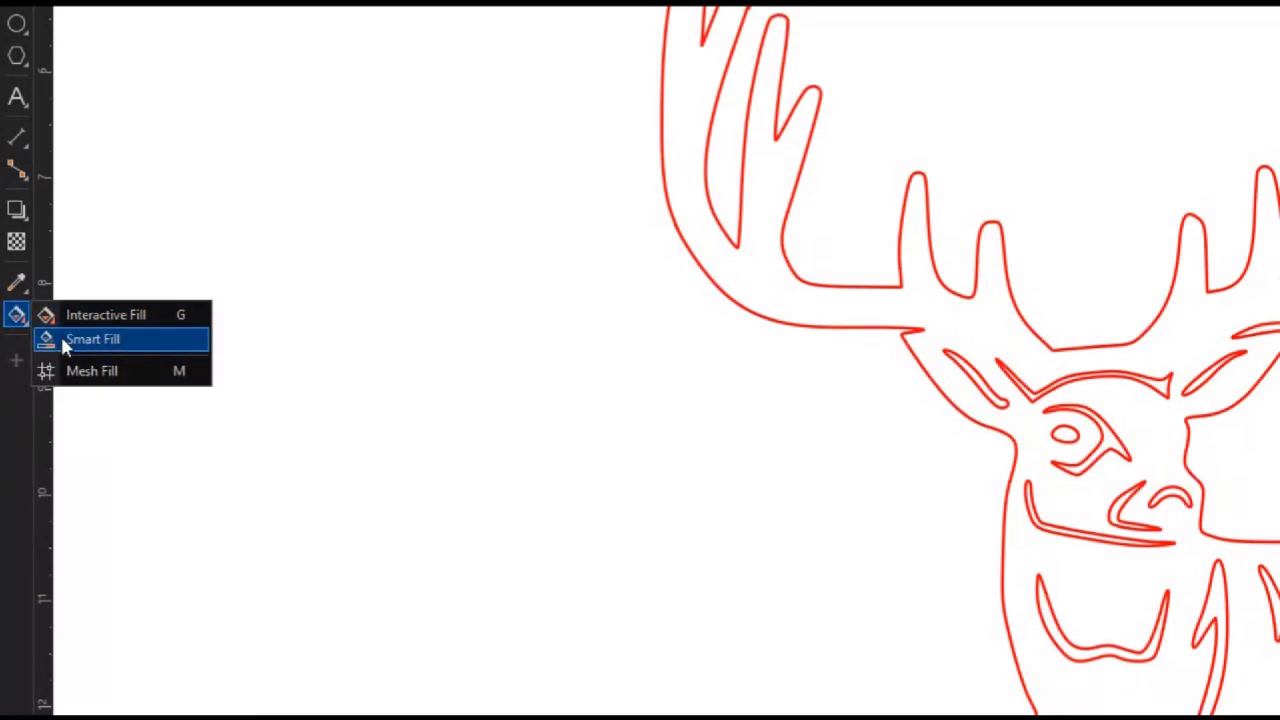
{"action": "left_click", "coordinate": [62, 340]}
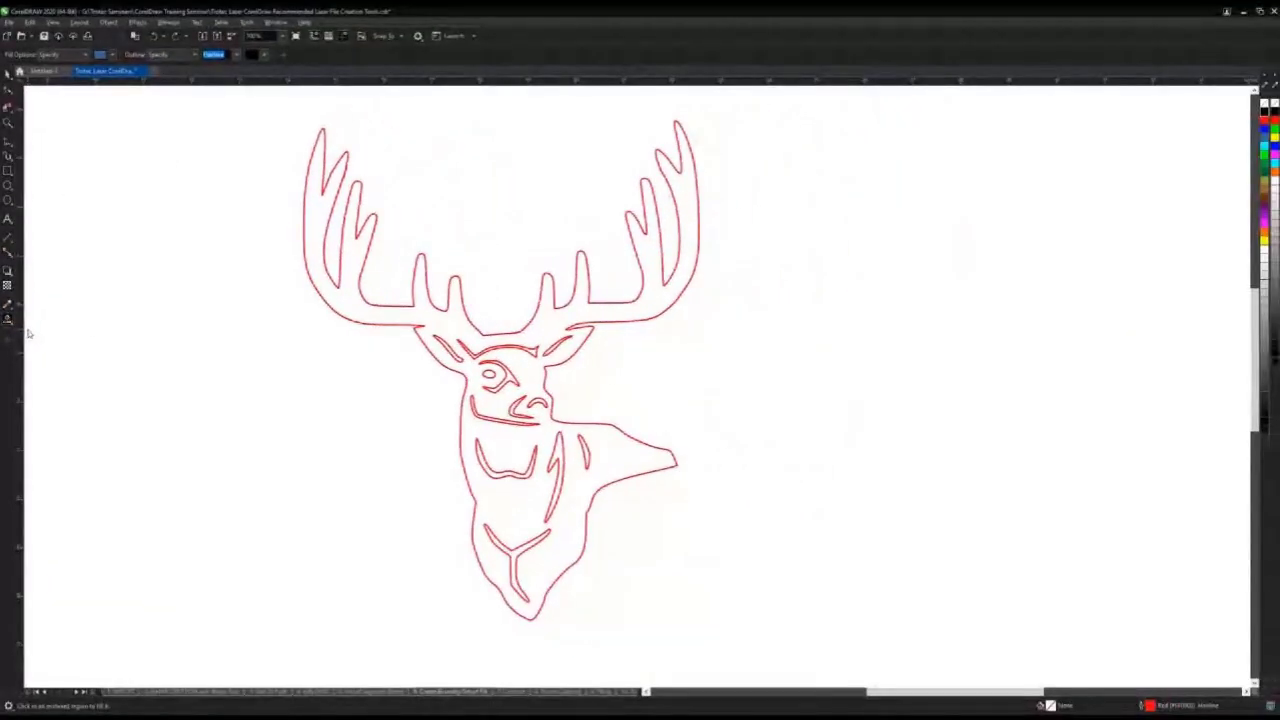
{"action": "left_click", "coordinate": [452, 323]}
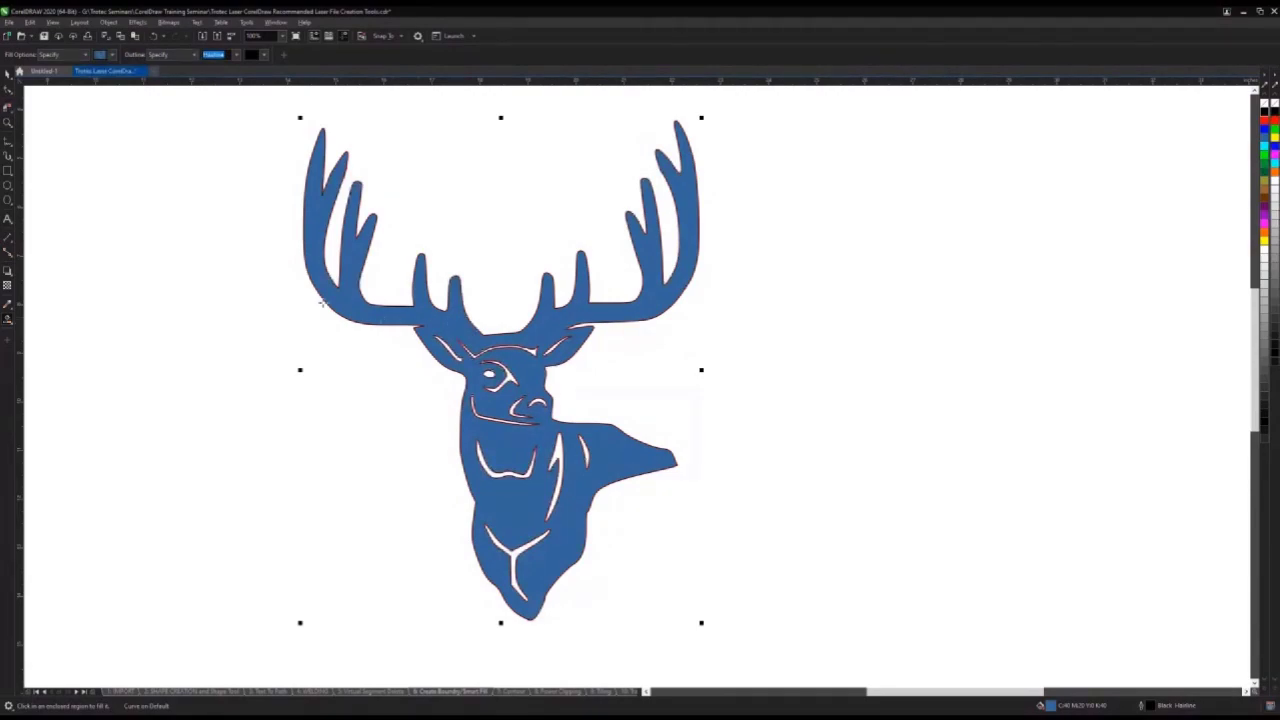
Move the blue filled deer to the right of the original, and delete all the original red outline curves.
{"action": "left_click", "coordinate": [8, 74]}
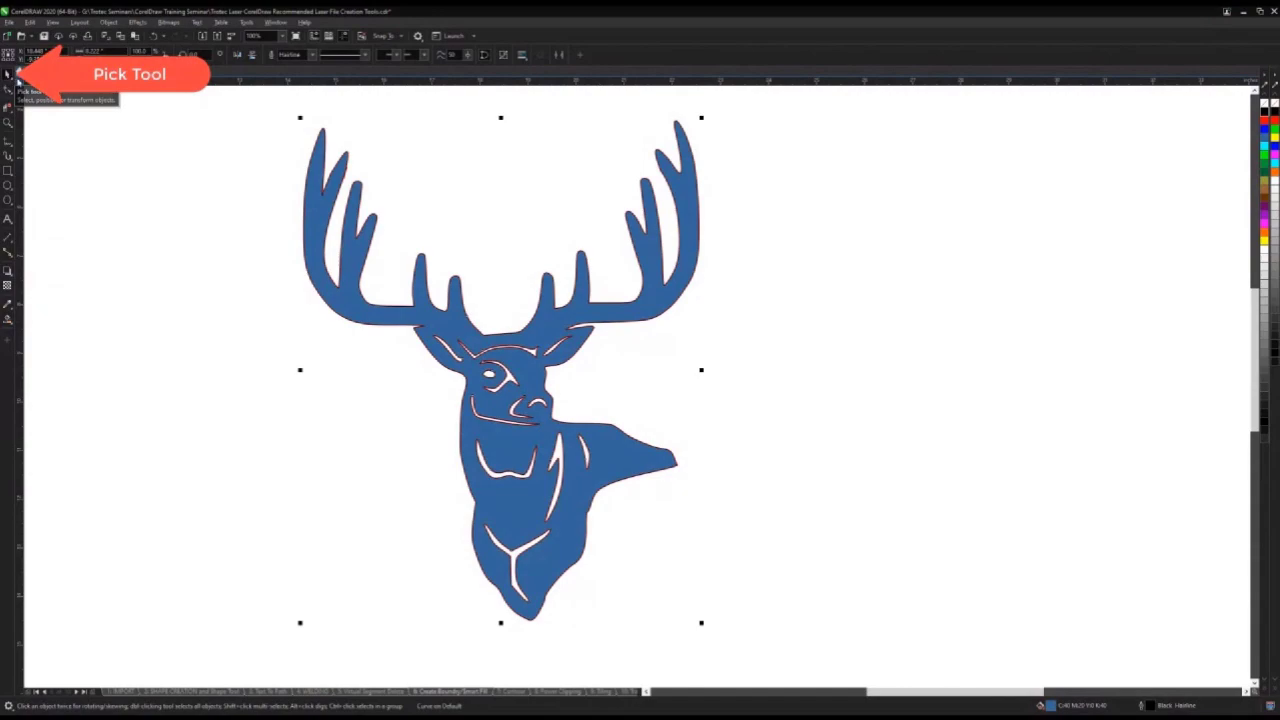
{"action": "left_click_drag", "start_coordinate": [462, 316], "coordinate": [905, 309]}
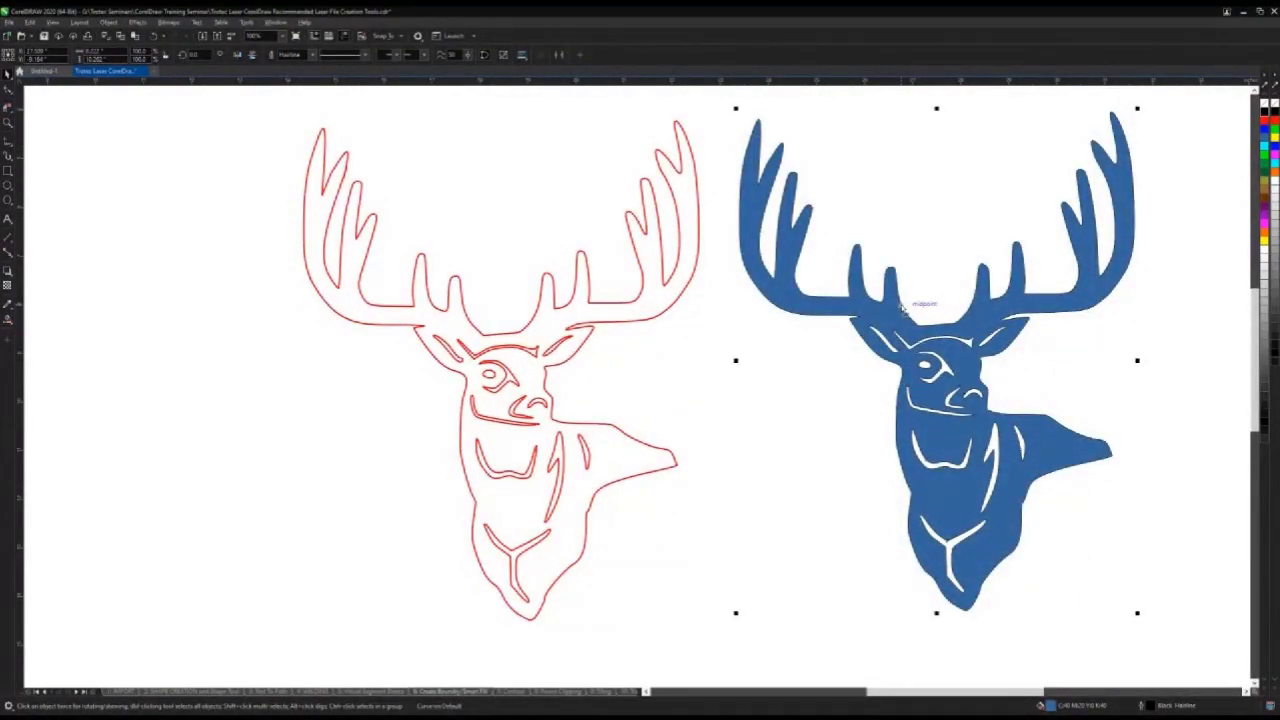
{"action": "left_click_drag", "start_coordinate": [253, 99], "coordinate": [725, 637]}
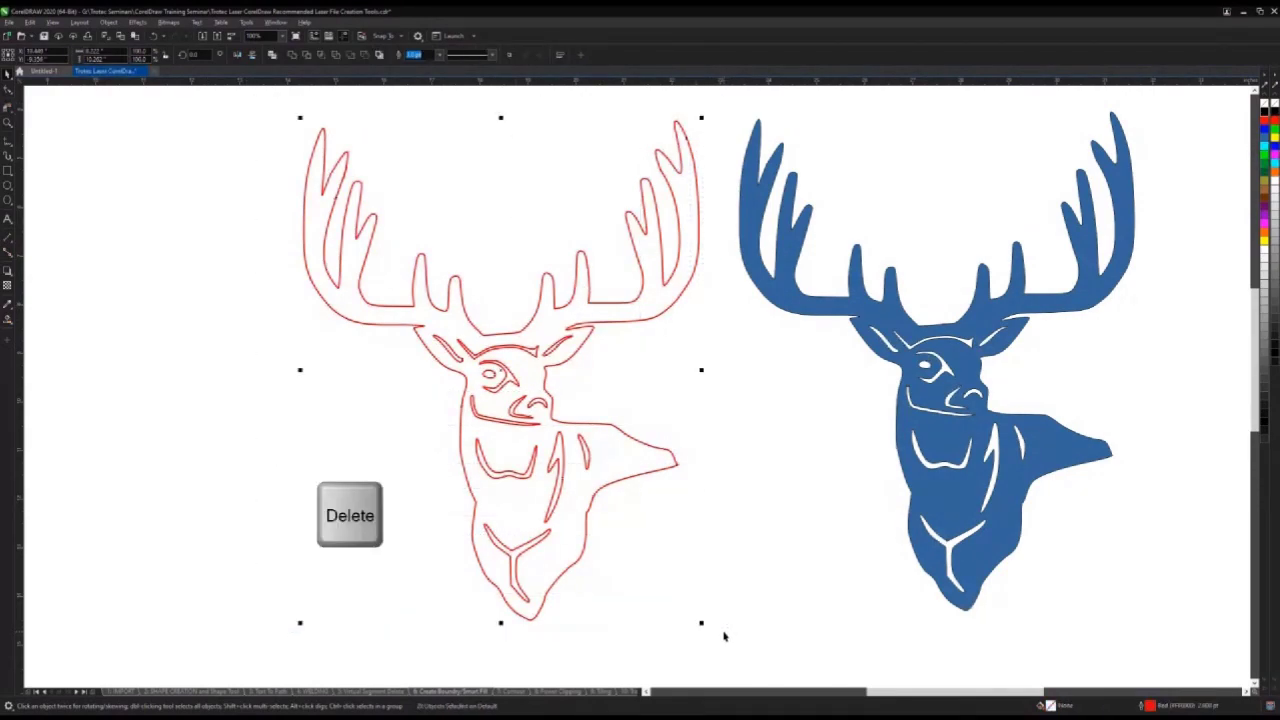
{"action": "key", "text": "Delete"}
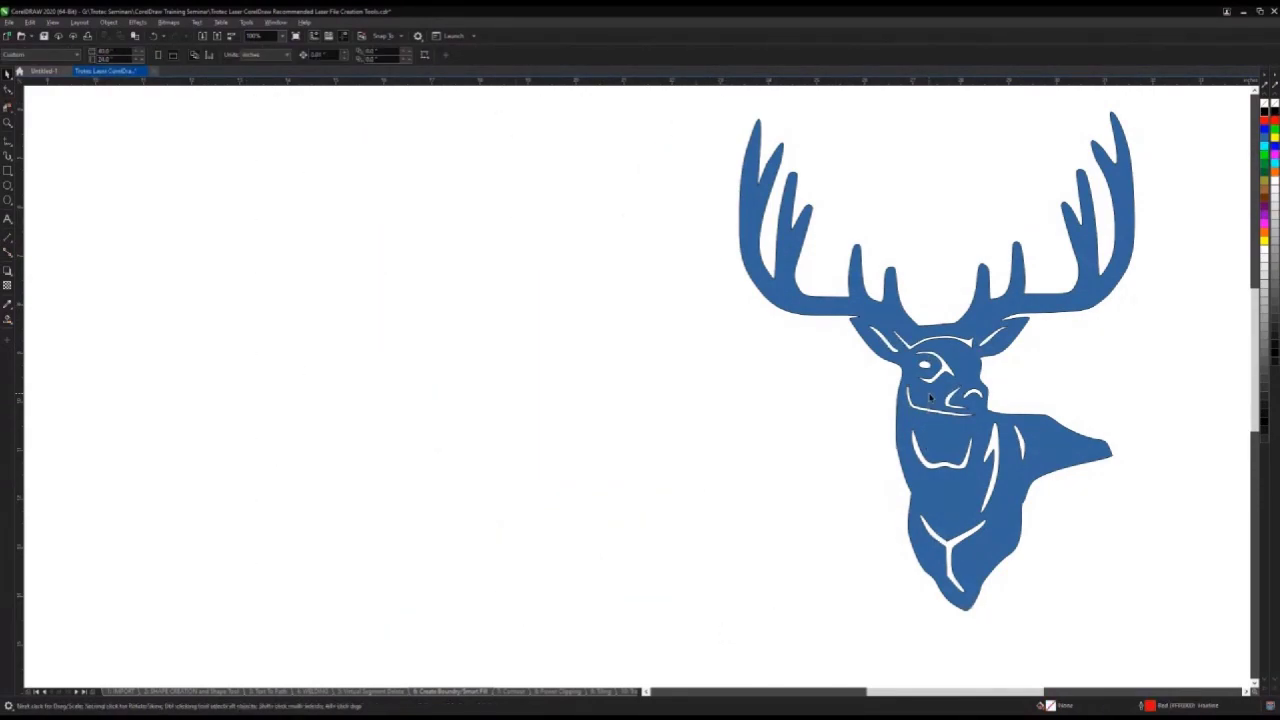
Move the filled deer back left to where the outline was, change its fill to black and deselect it.
{"action": "left_click_drag", "start_coordinate": [930, 398], "coordinate": [590, 397]}
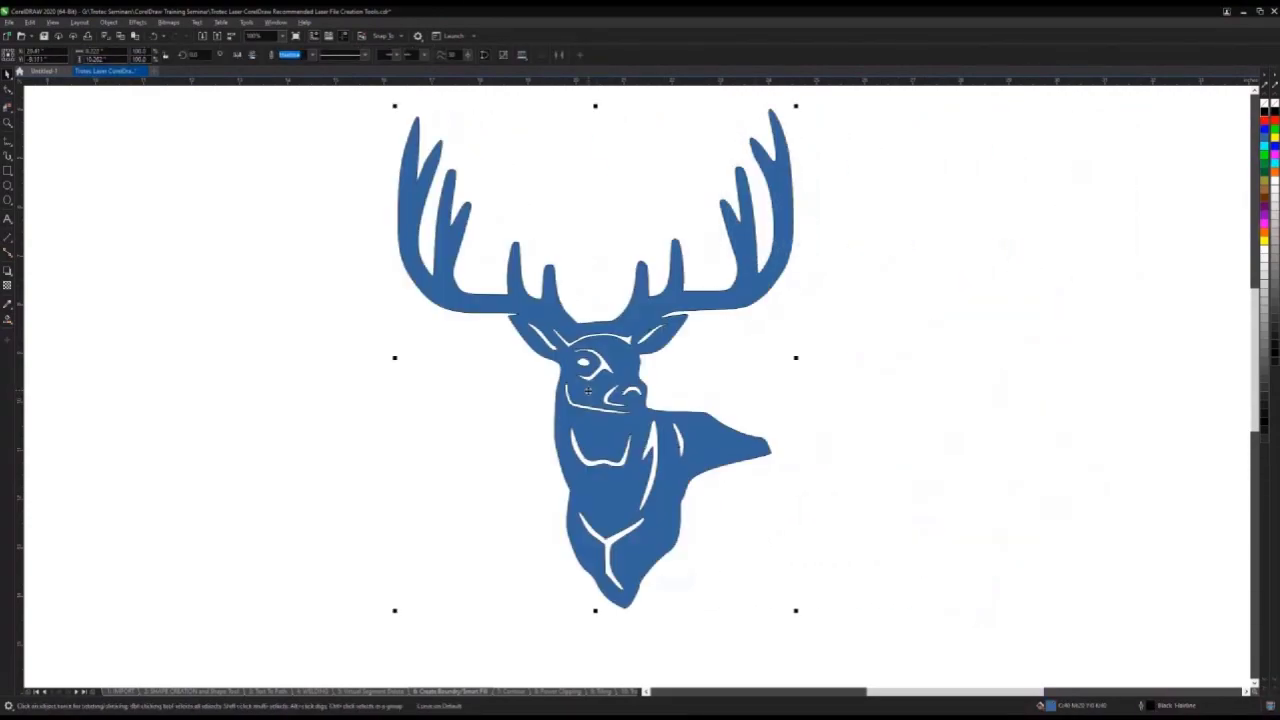
{"action": "left_click", "coordinate": [1264, 113]}
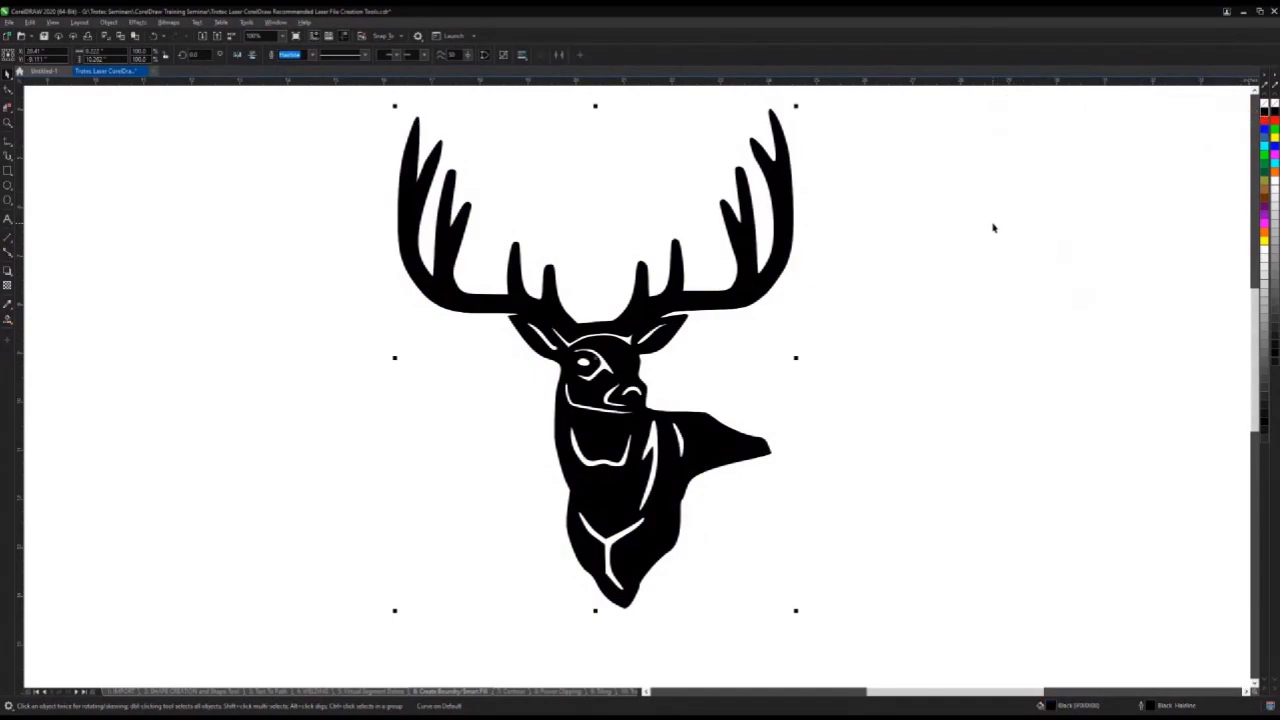
{"action": "left_click", "coordinate": [993, 228]}
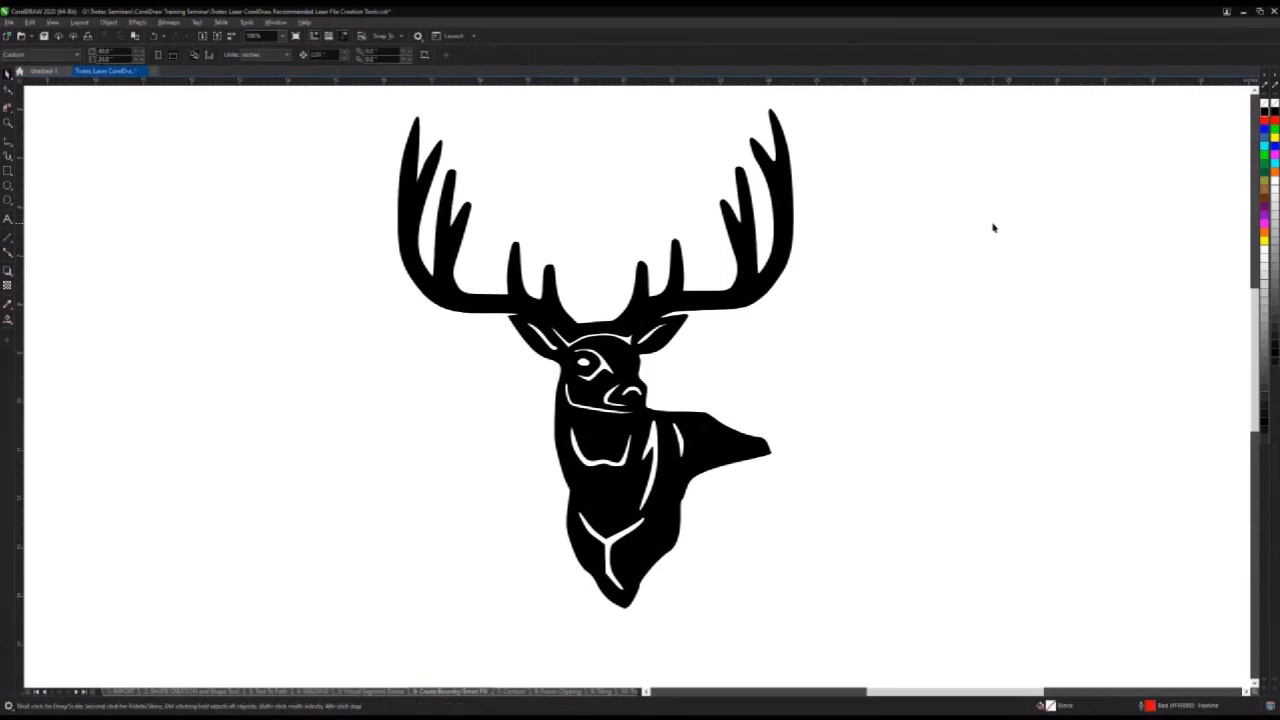